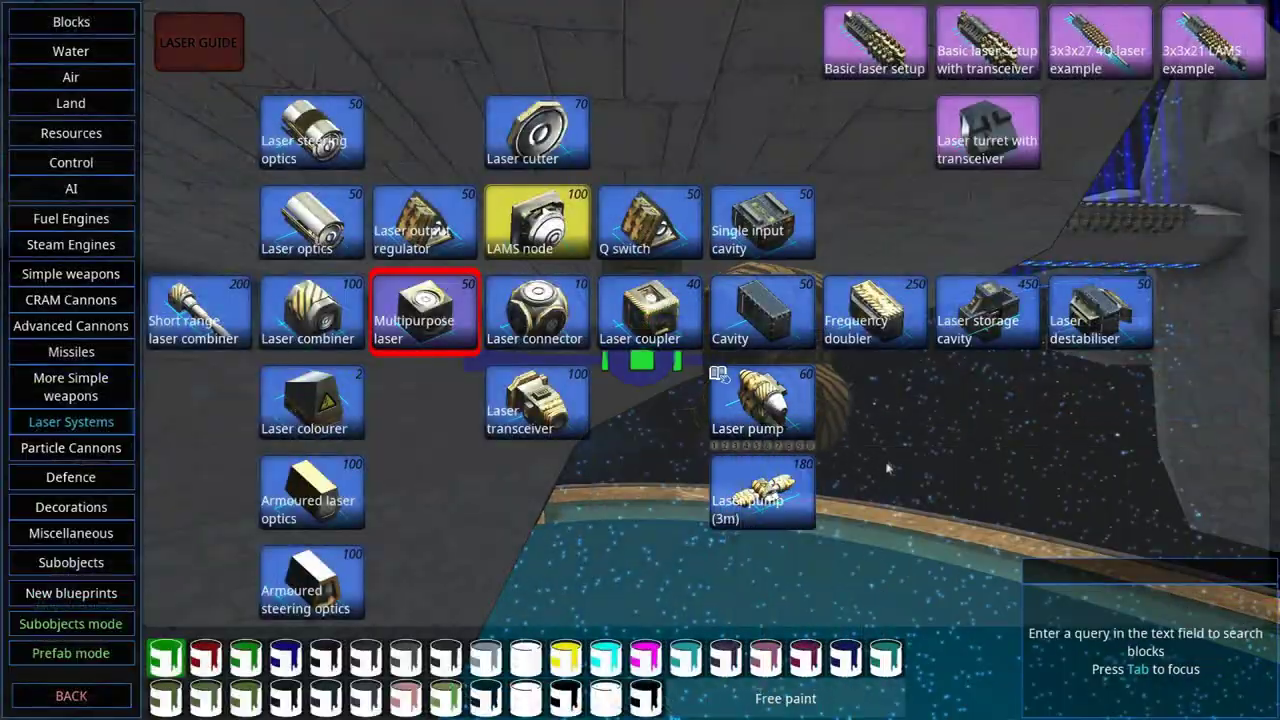
Place a laser transceiver beneath the hull.
click(526, 415)
click(640, 360)
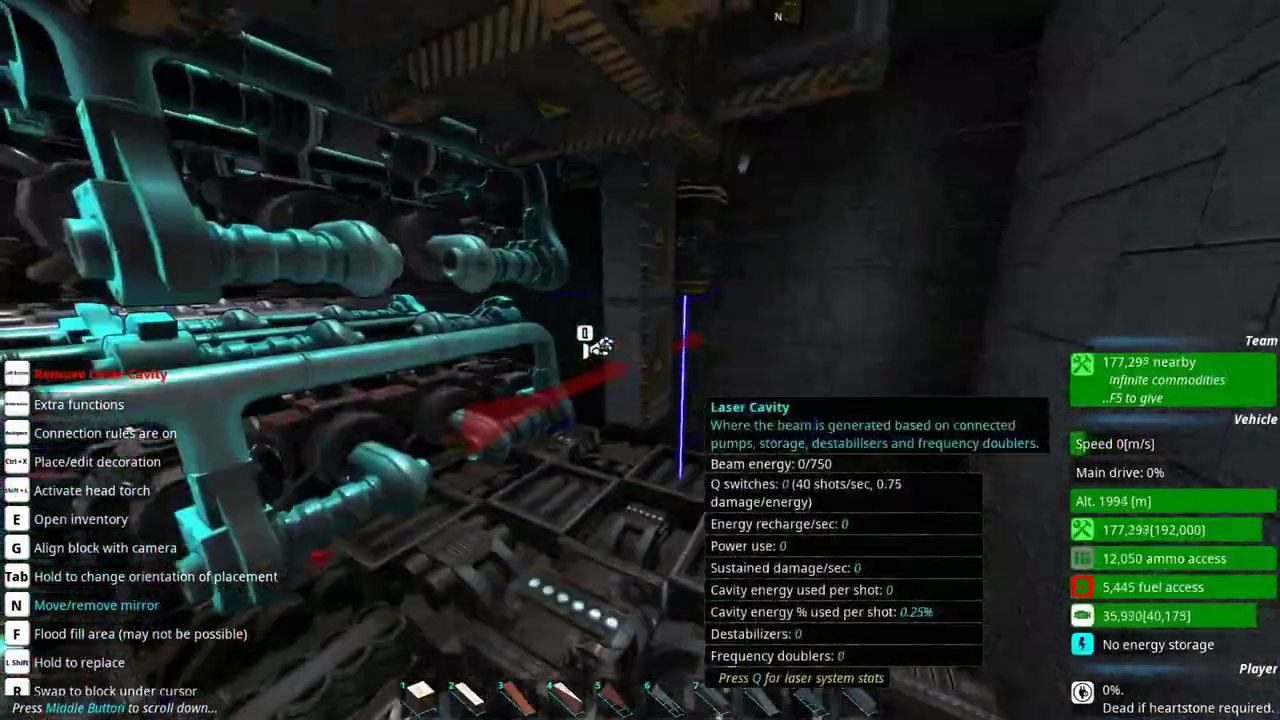
Add single input cavities to the column of laser cavities and pumps inside the hull.
key(e)
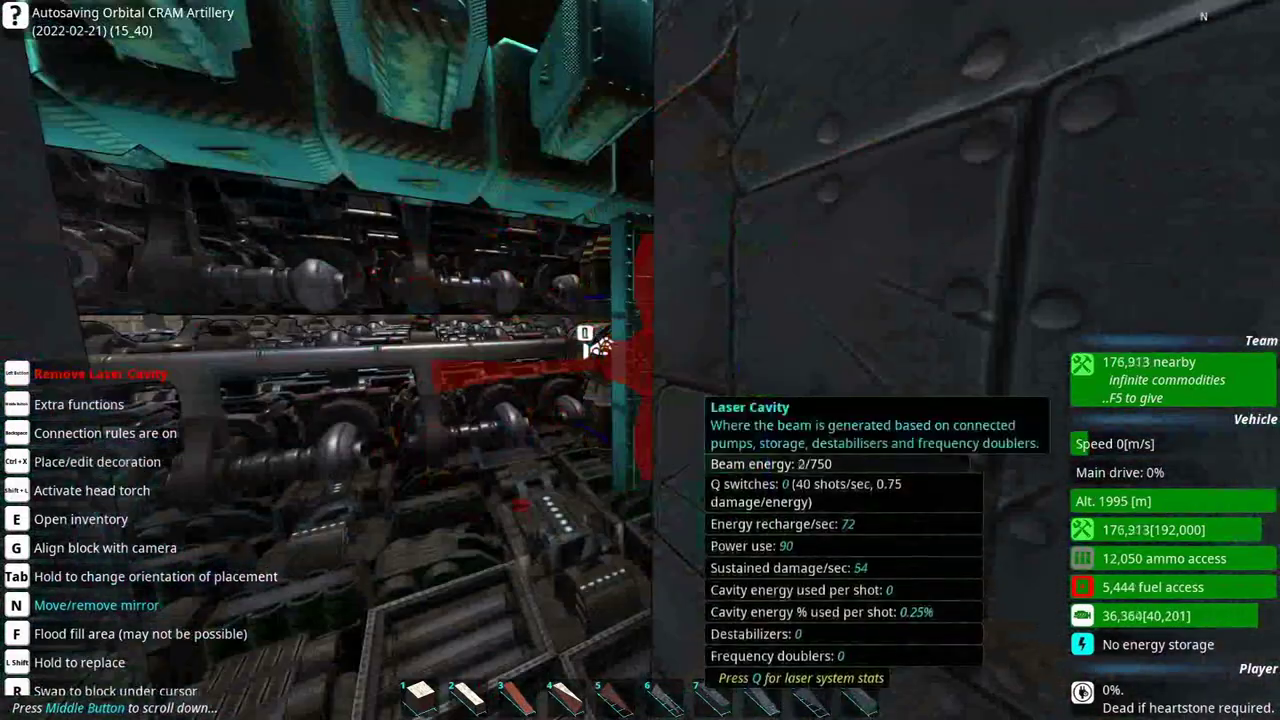
key(e)
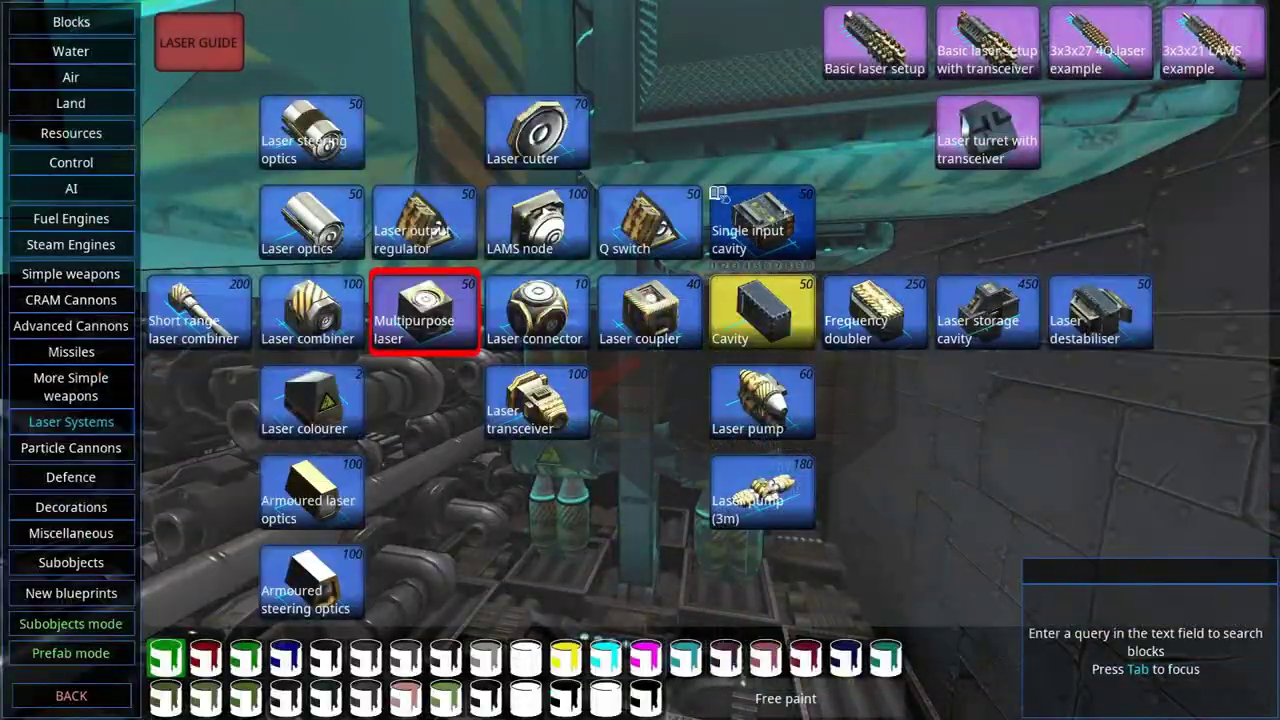
click(762, 223)
click(640, 360)
click(640, 360)
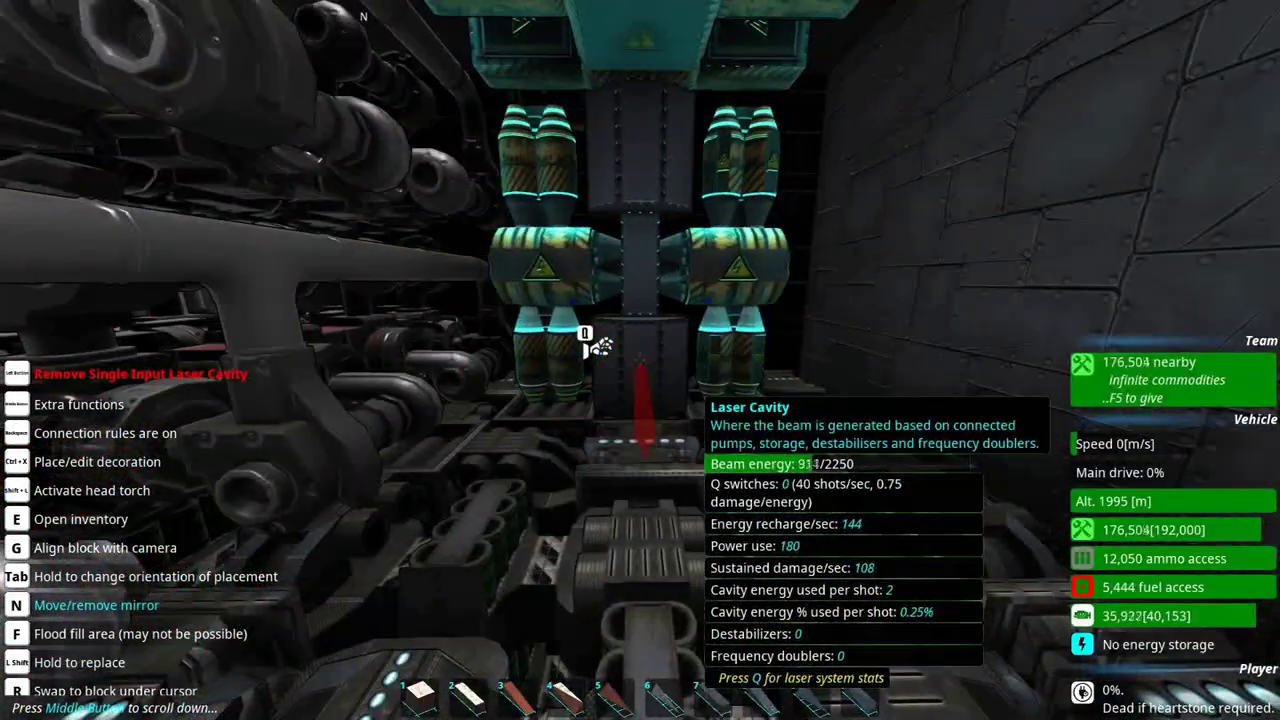
Capture the laser cavity and pump section as a prefab with a width of 3.
key(o)
key(Escape)
key(p)
middle_click(640, 360)
click(754, 518)
click(754, 518)
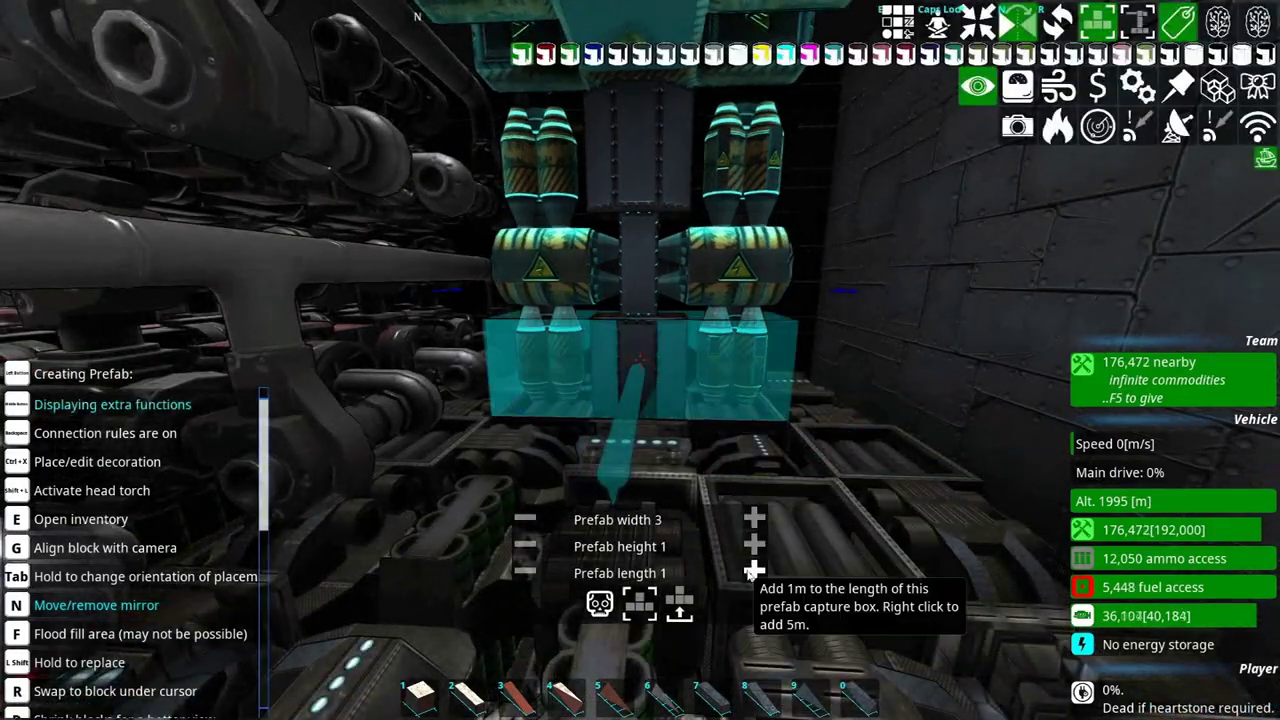
middle_click(752, 355)
click(640, 360)
Place repeated copies of the captured laser section in a row inside the hull, and leave prefab placement.
click(640, 360)
click(640, 360)
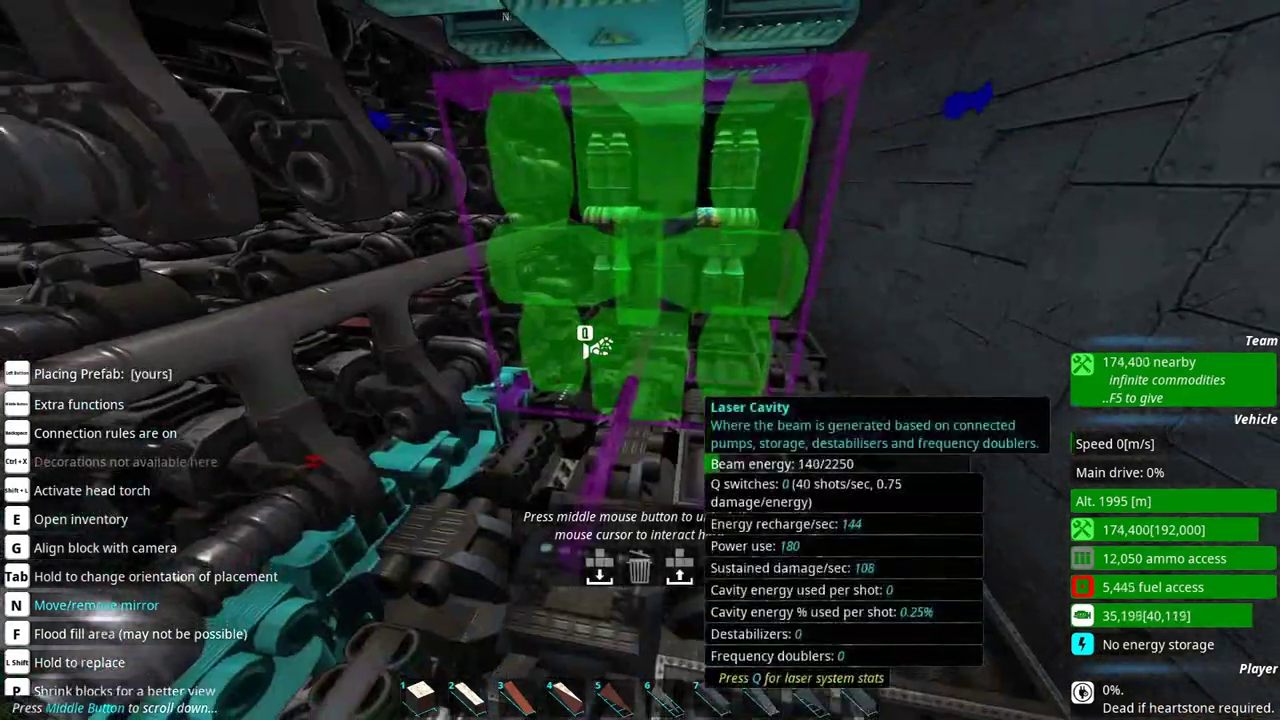
click(640, 360)
click(640, 360)
click(640, 360)
click(640, 360)
click(640, 360)
key(1)
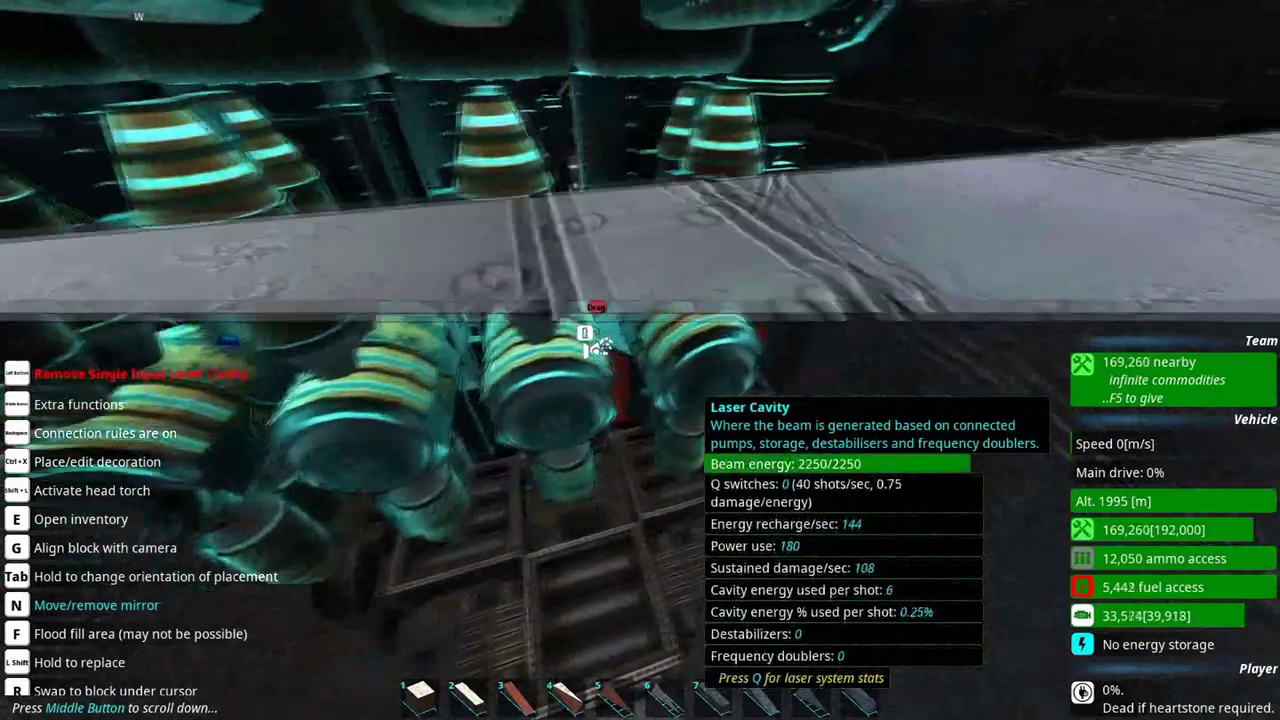
Capture the whole laser block as a prefab of width 3, height 4 and length 8, and place a copy on the hull's other side.
key(d)
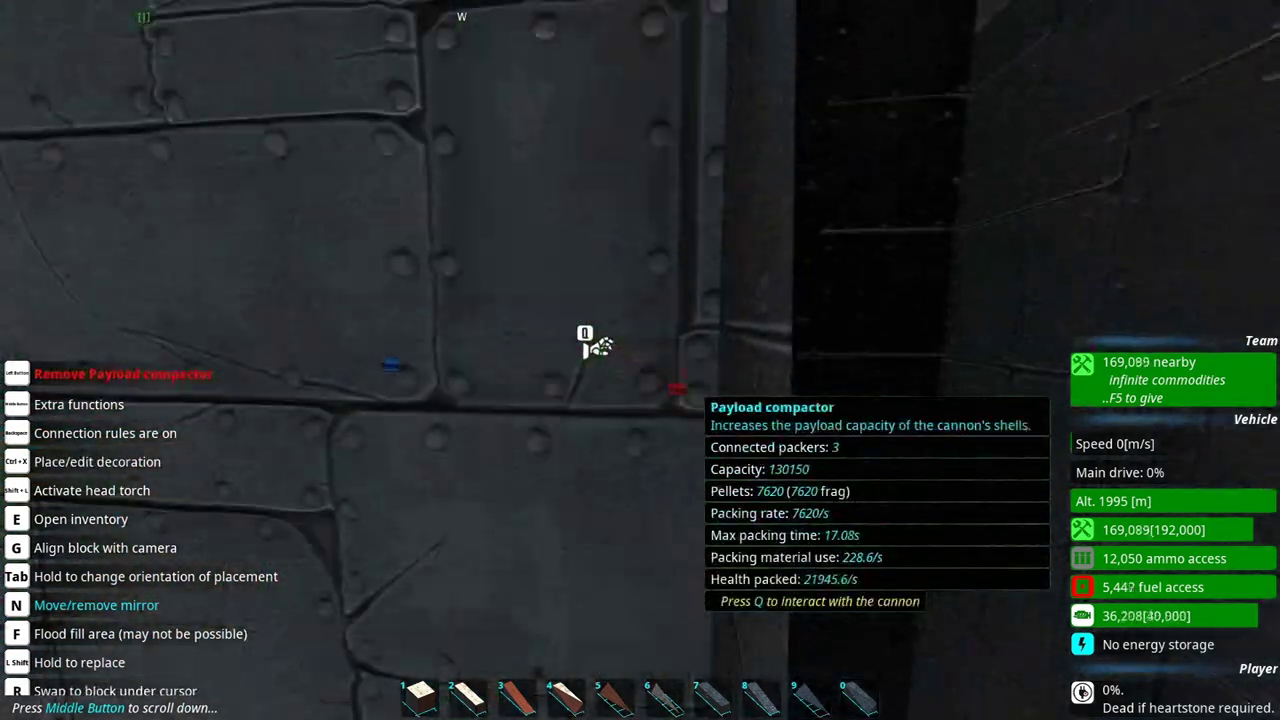
scroll(640, 360, down, 12)
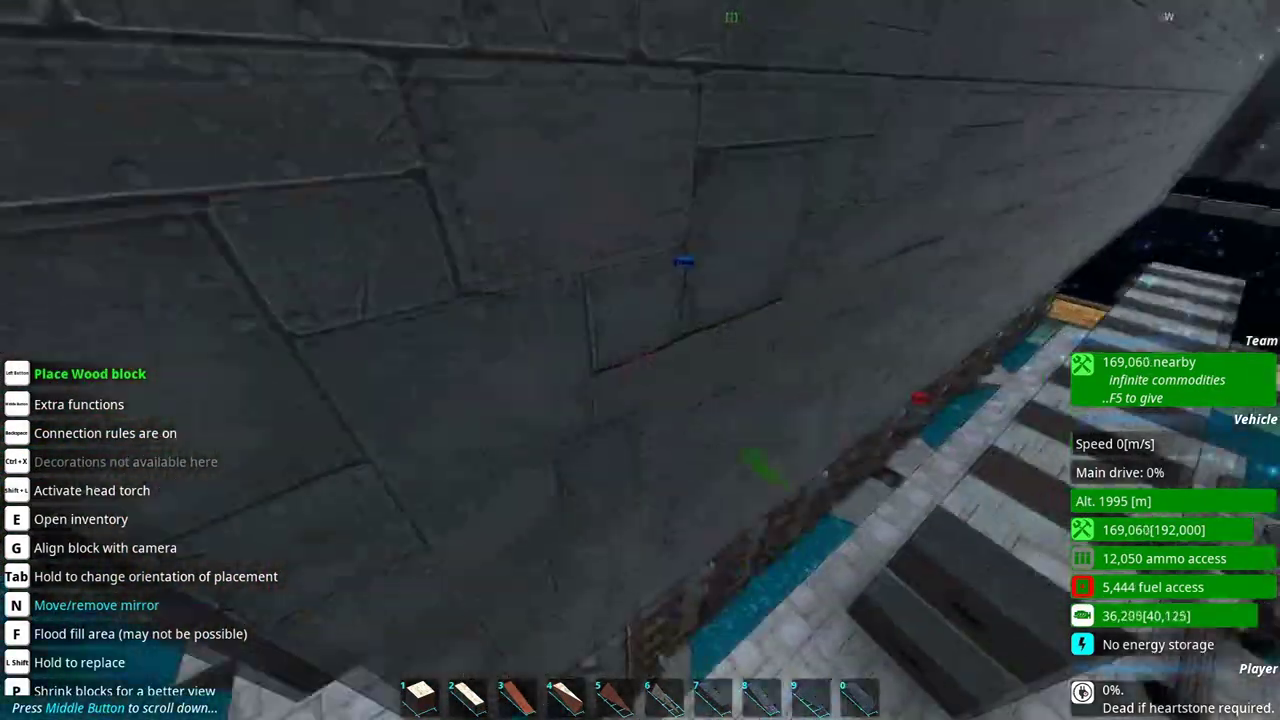
key(p)
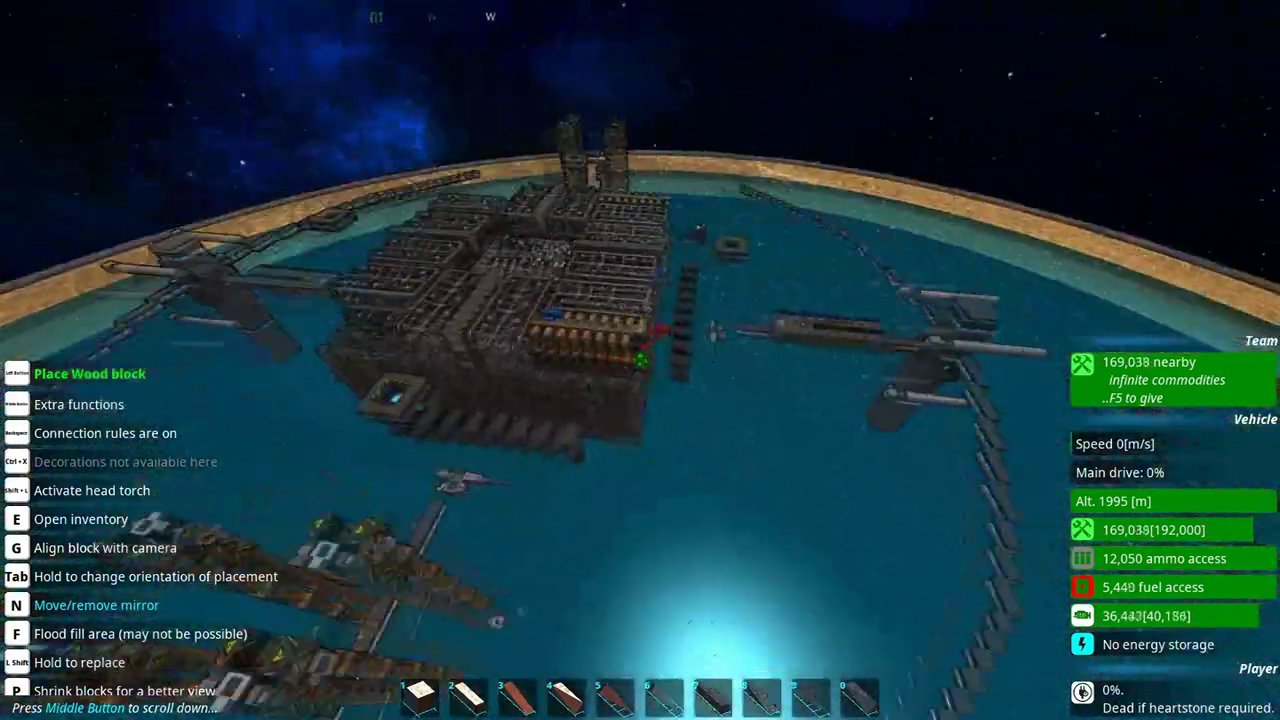
scroll(640, 360, up, 4)
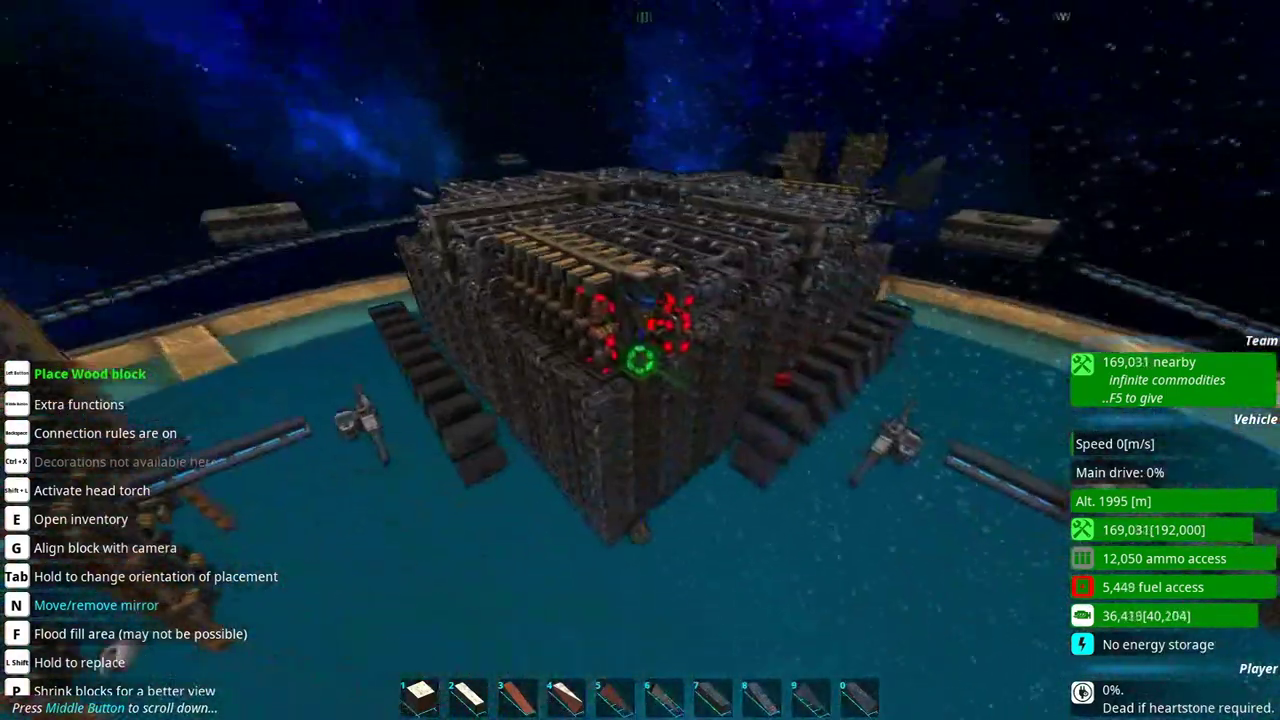
middle_click(640, 360)
click(640, 569)
click(754, 545)
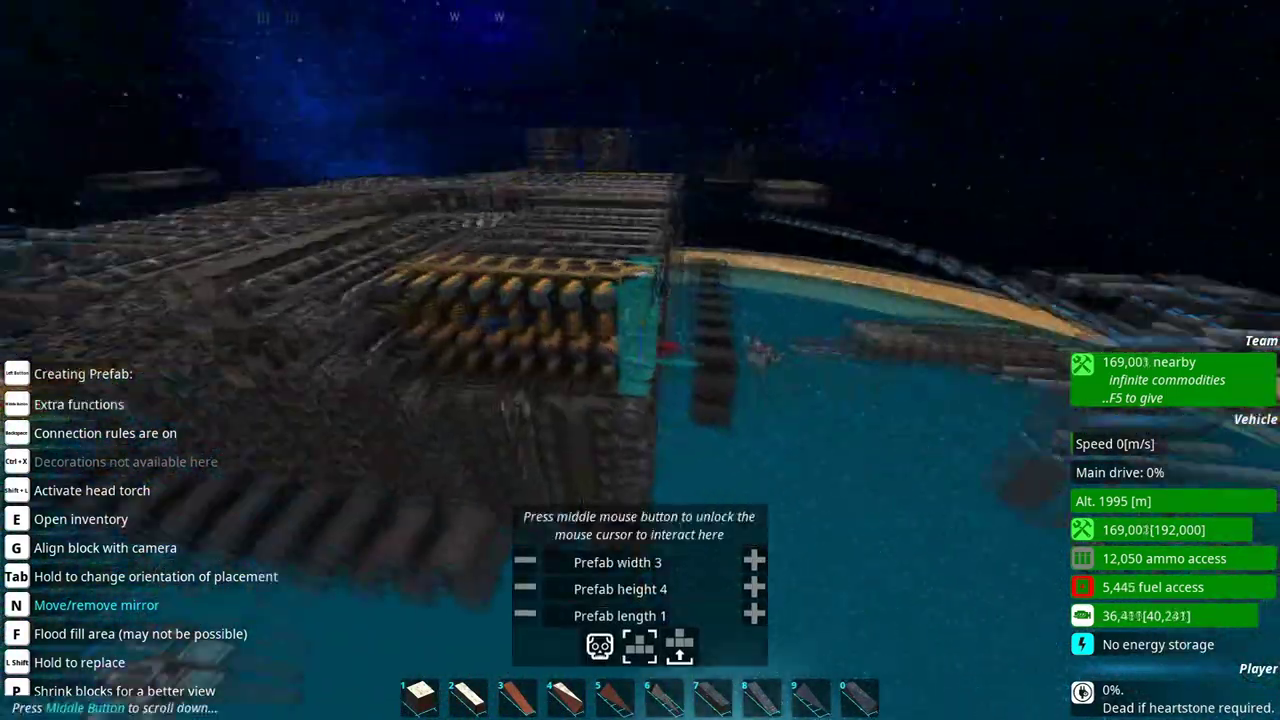
right_click(754, 572)
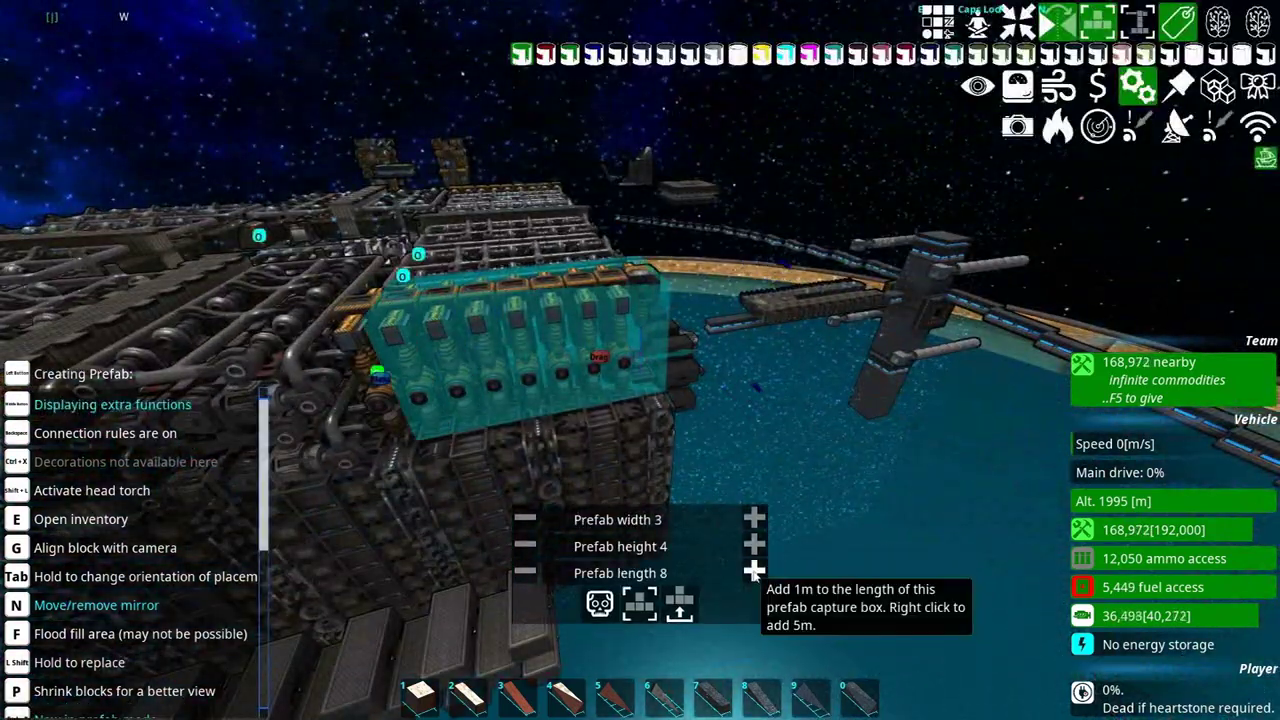
middle_click(754, 574)
click(640, 360)
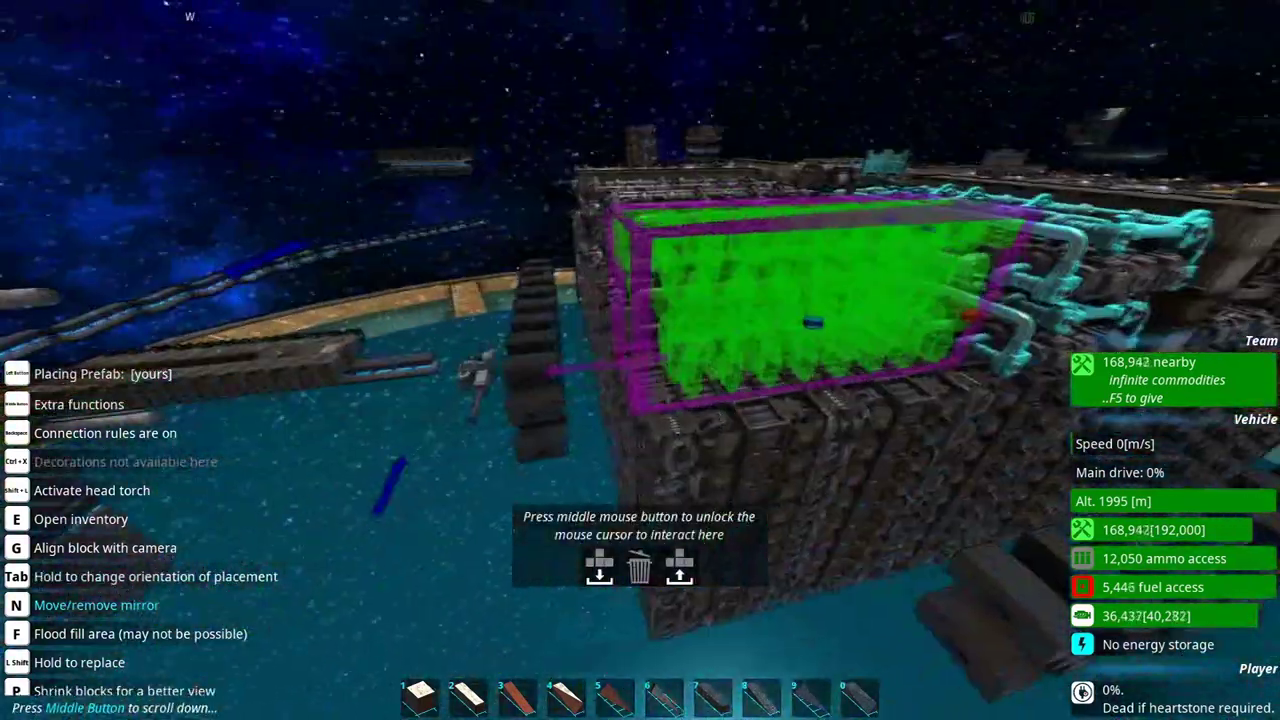
click(640, 360)
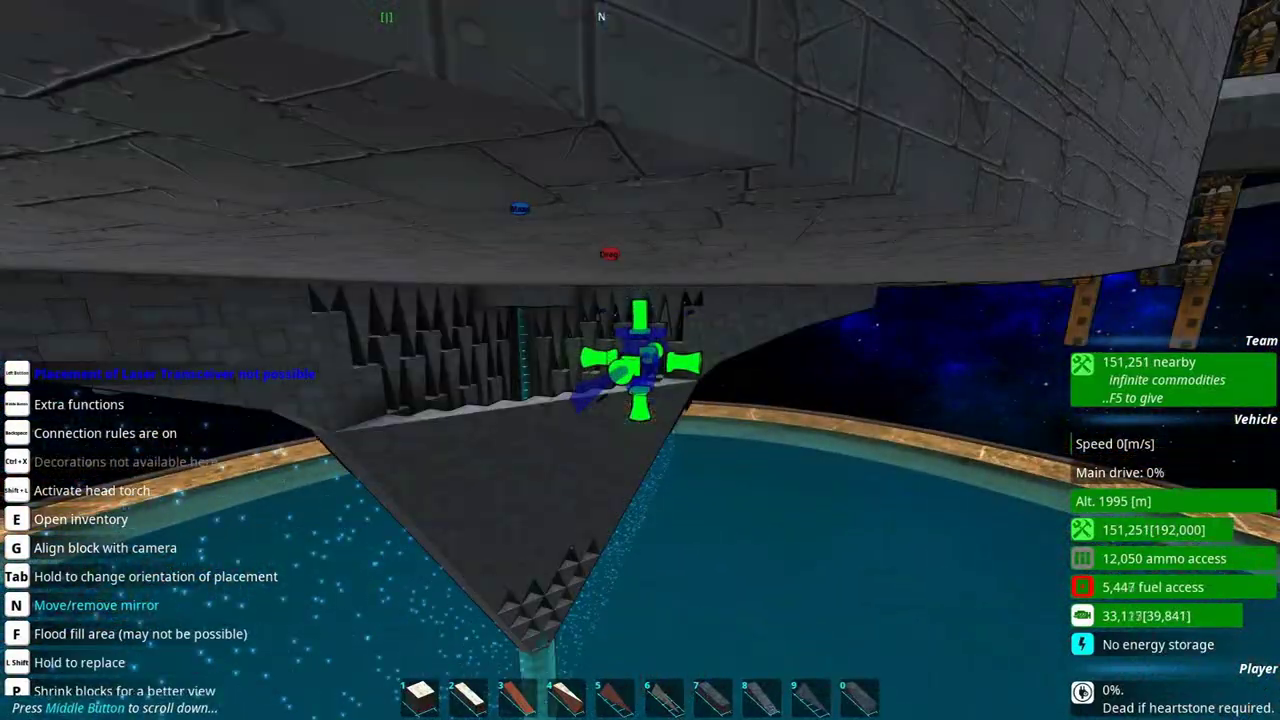
Place a laser transceiver on the hull's underside, directly above the LAMS node.
key(e)
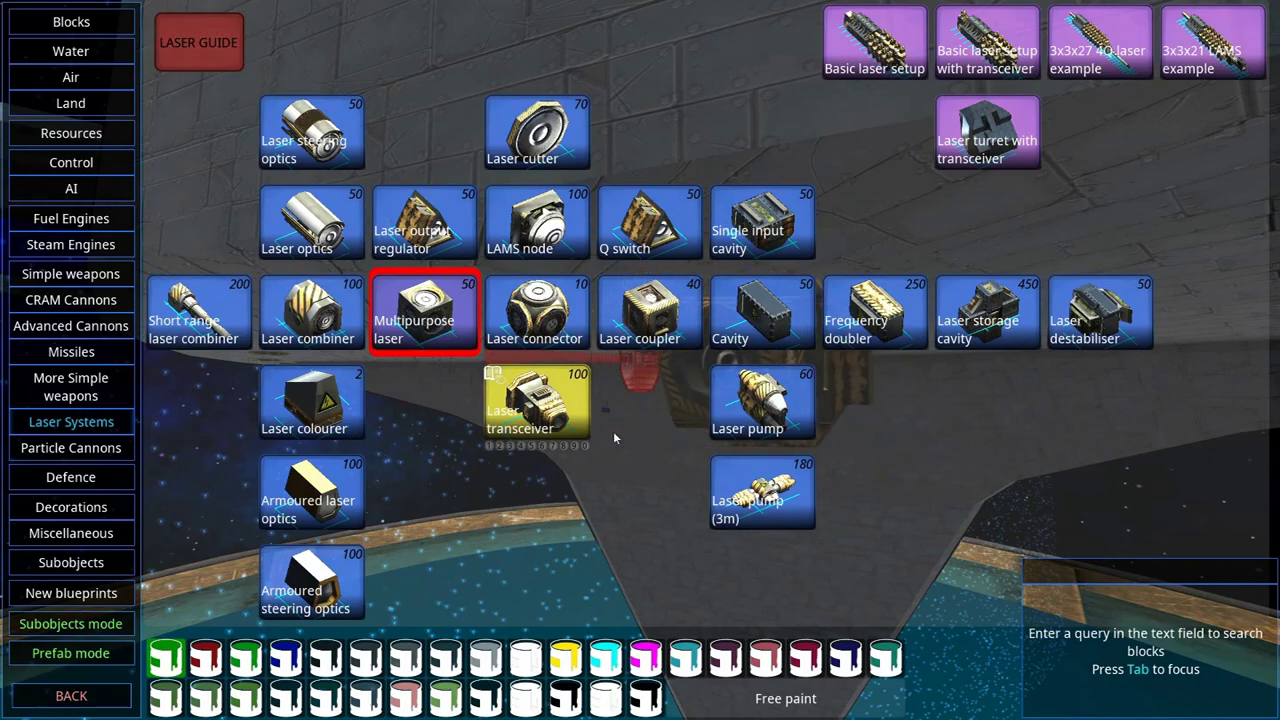
key(e)
click(640, 360)
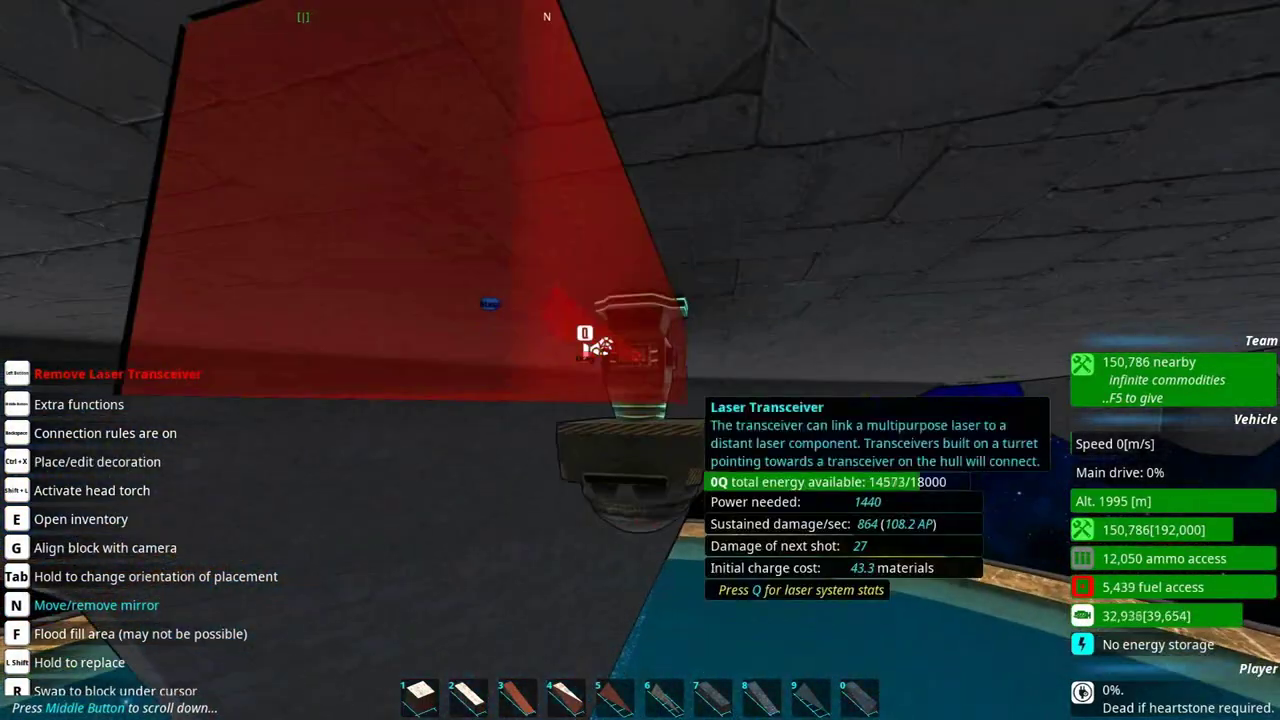
Place 1 m metal slopes around the laser transceiver's mount on the hull's underside.
key(Tab)
key(e)
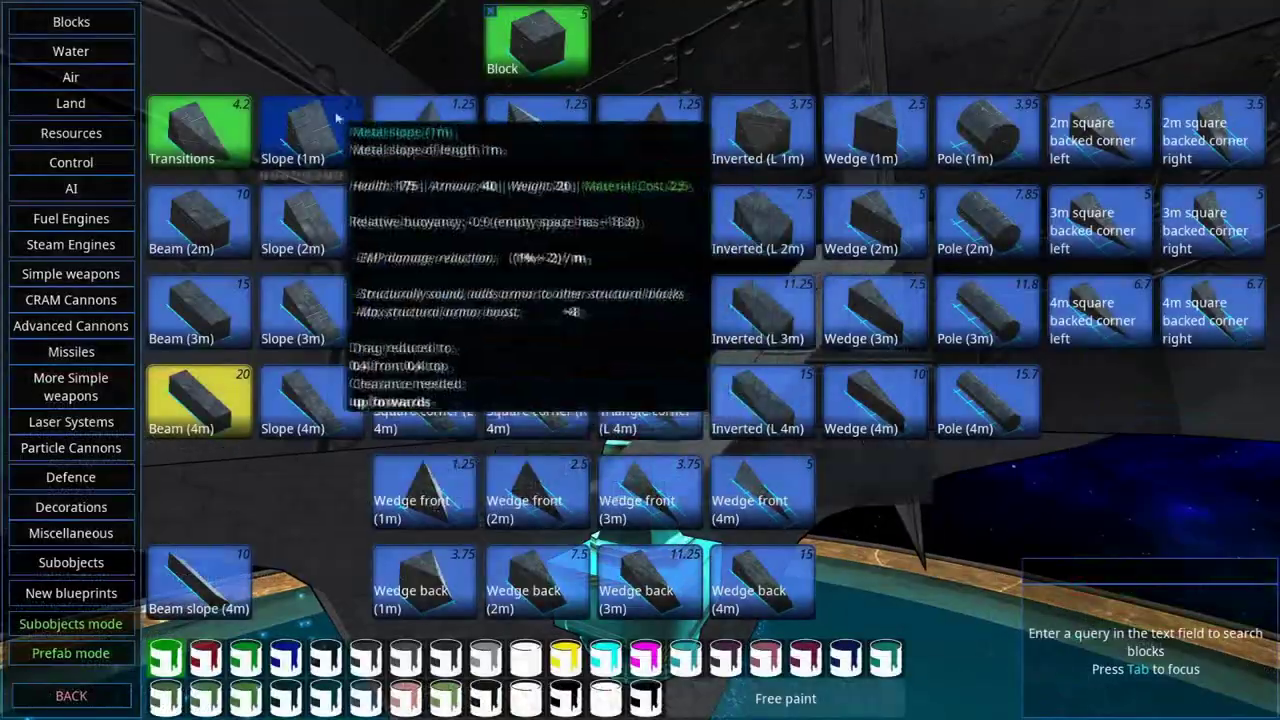
click(332, 120)
click(640, 360)
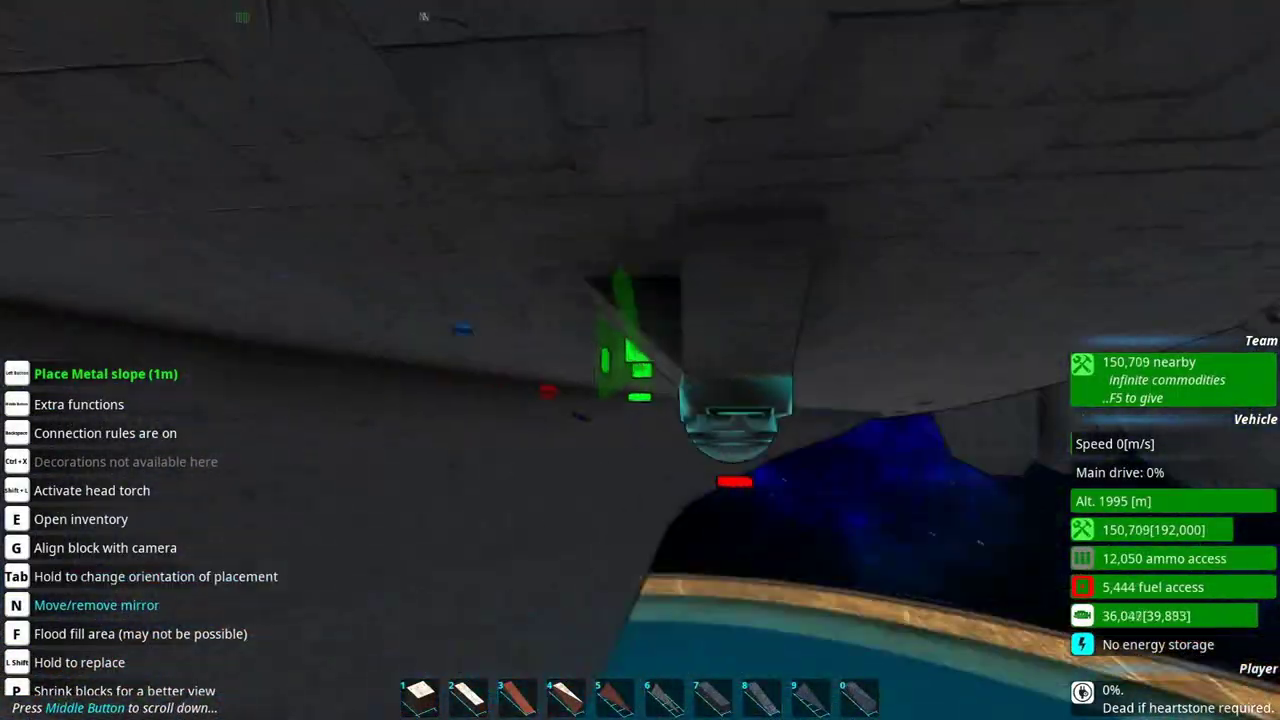
key(Tab)
click(640, 360)
click(640, 360)
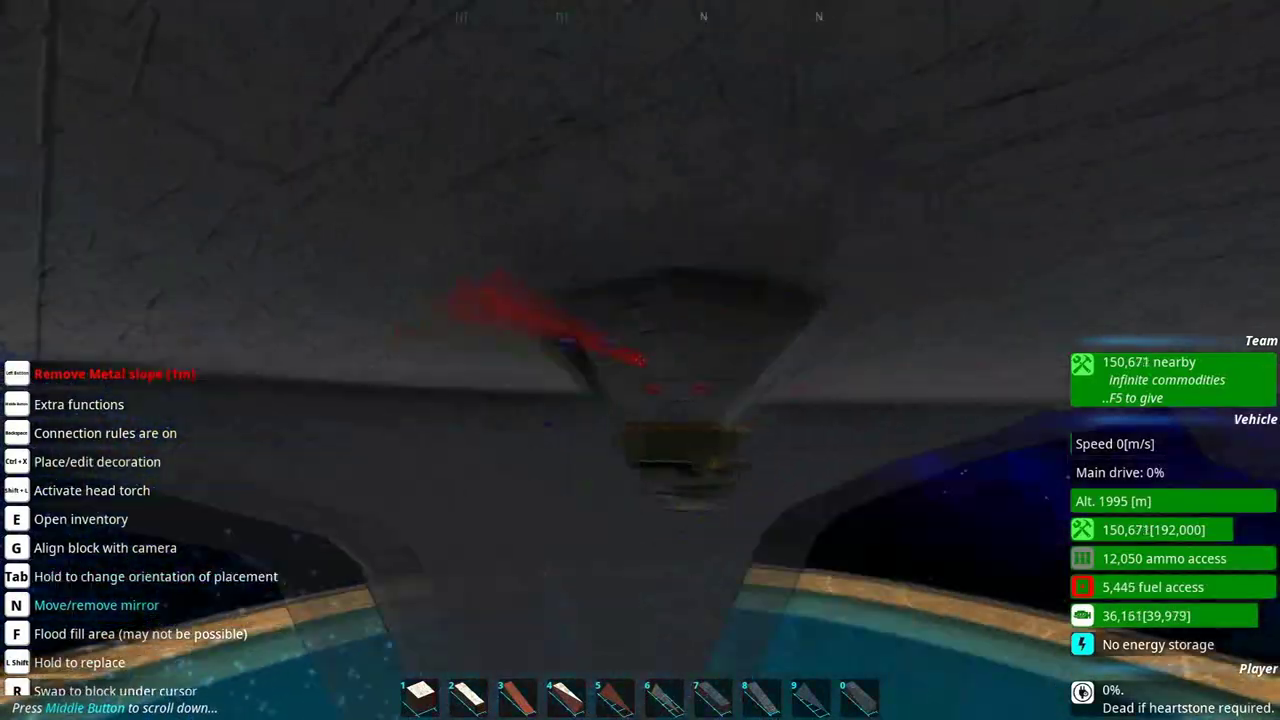
Set the LAMS node's engagement range to 150 m and its laser colour to white, with red, green and blue at 1.
scroll(640, 360, down, 5)
key(w)
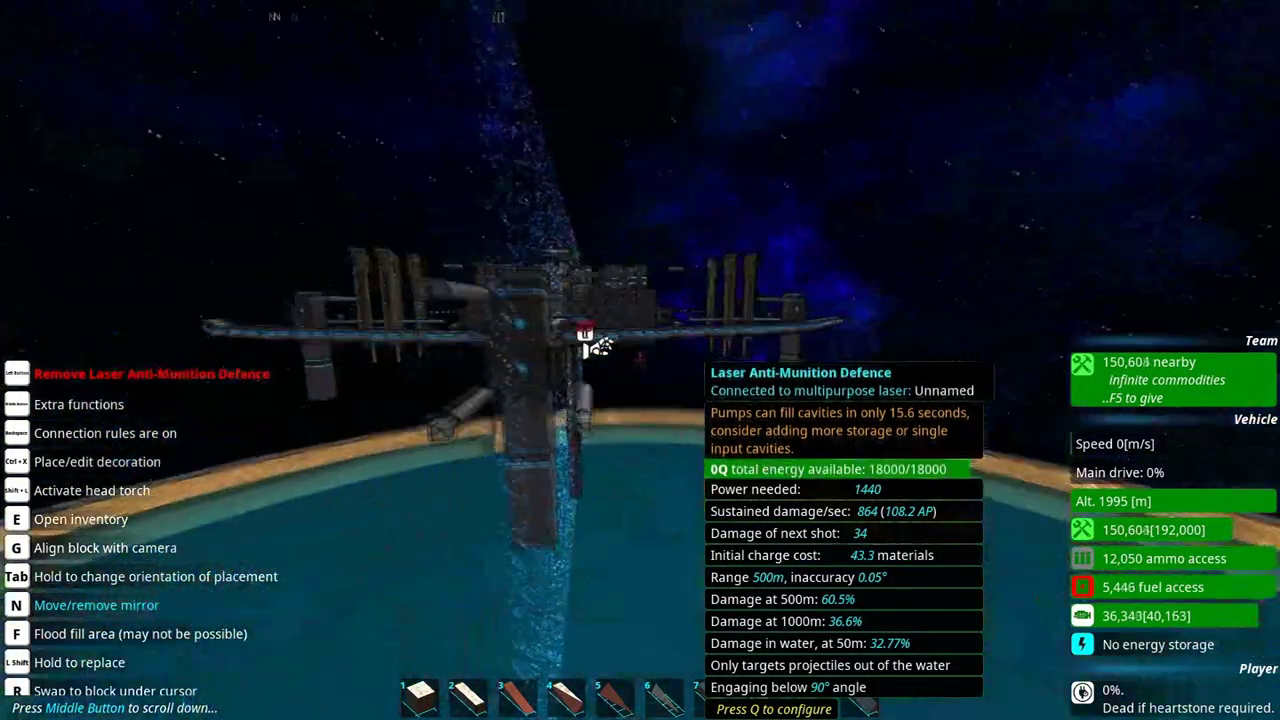
key(w)
scroll(640, 360, up, 5)
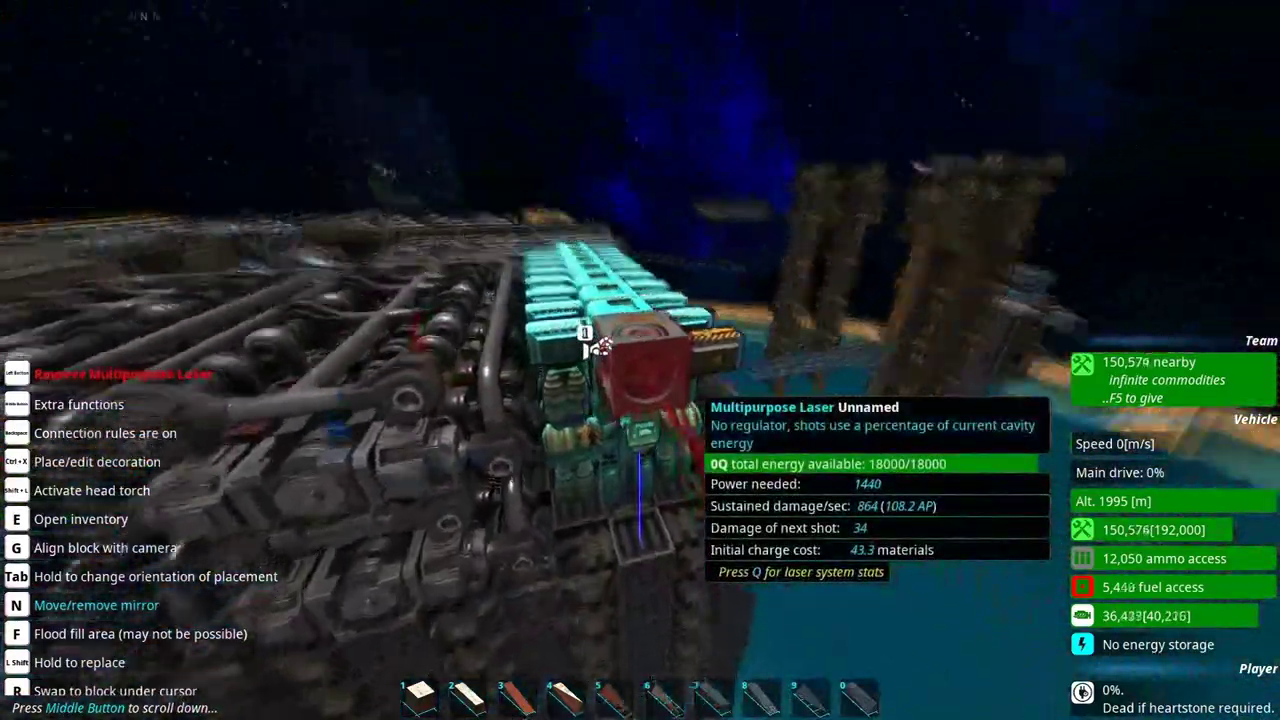
key(w)
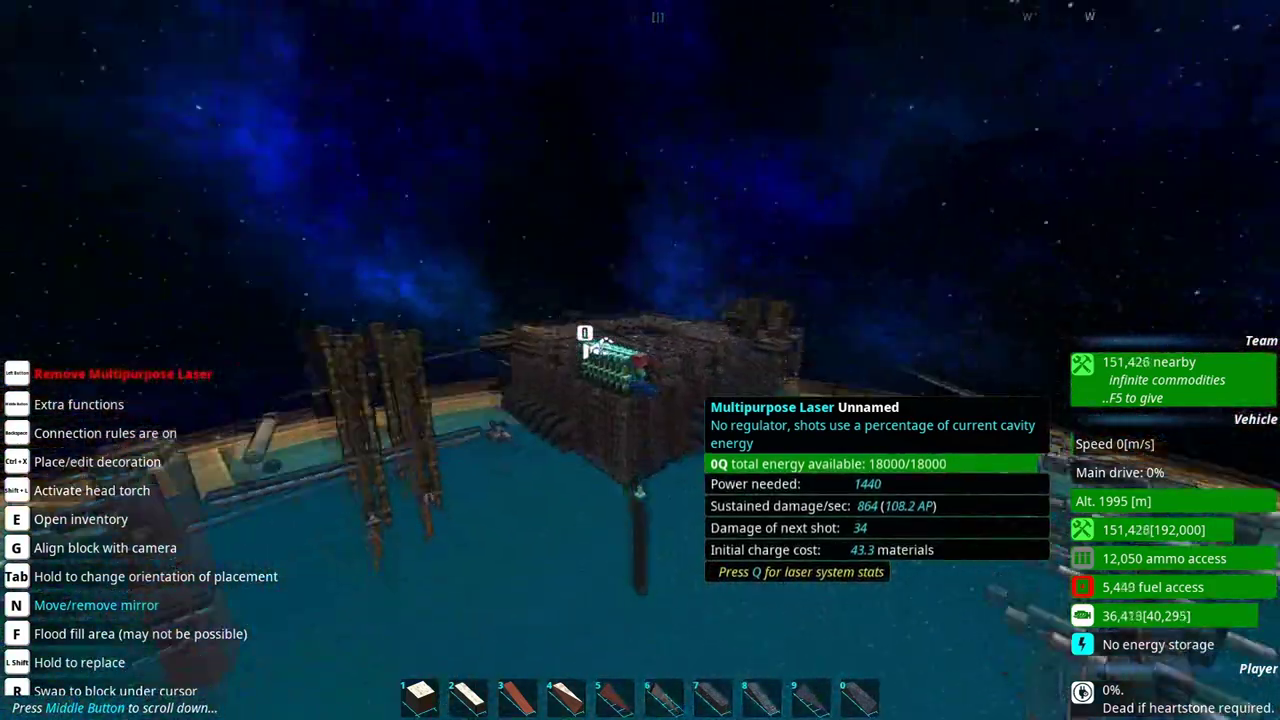
key(q)
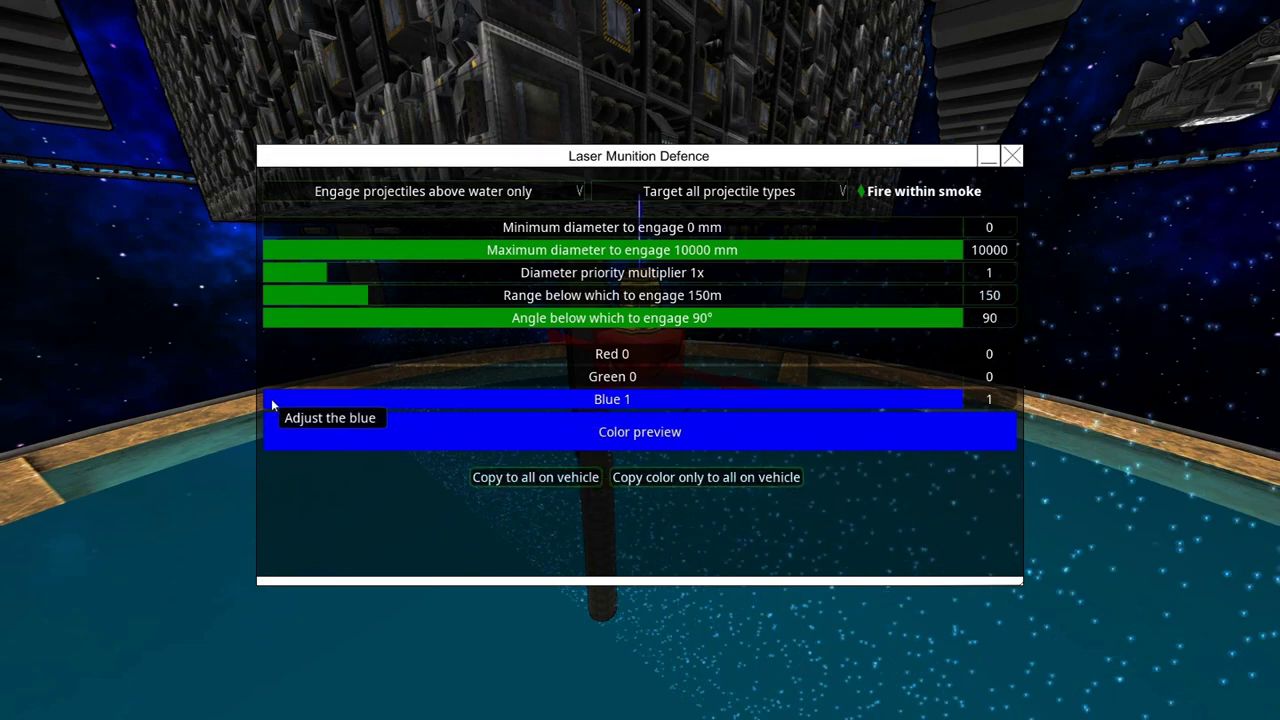
drag(882, 400, 975, 400)
drag(860, 376, 975, 376)
drag(875, 354, 975, 354)
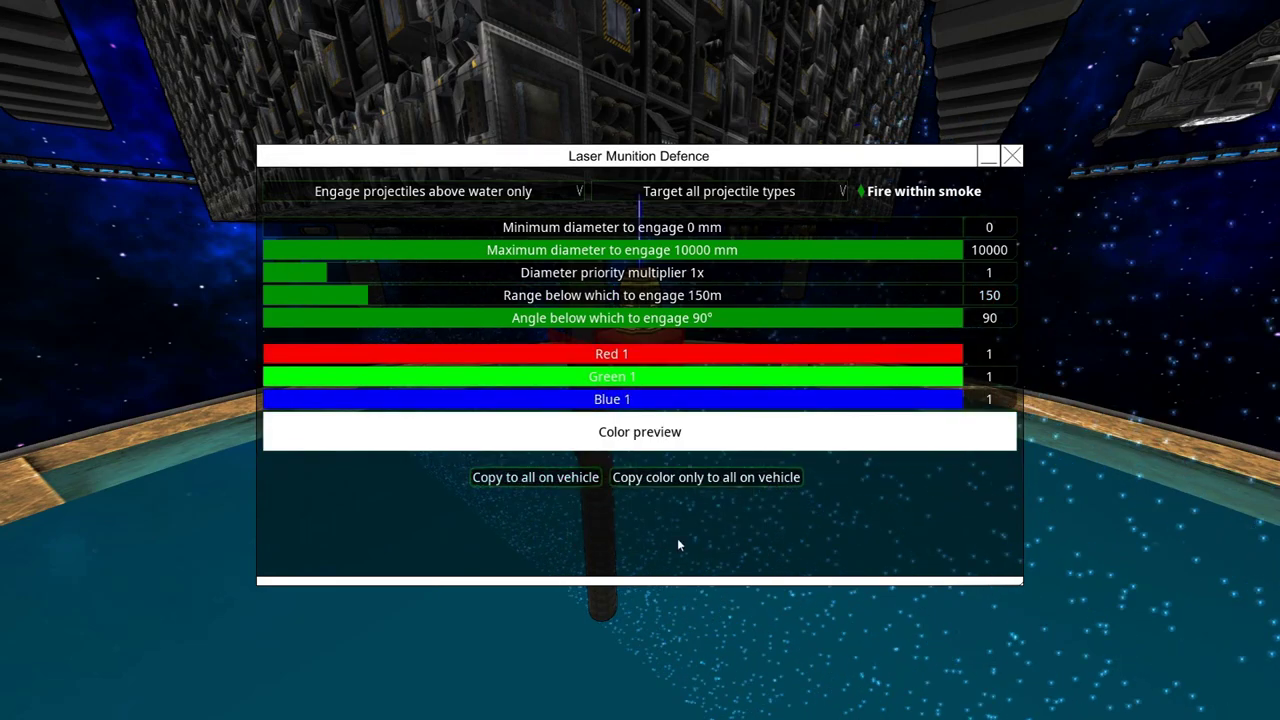
key(Escape)
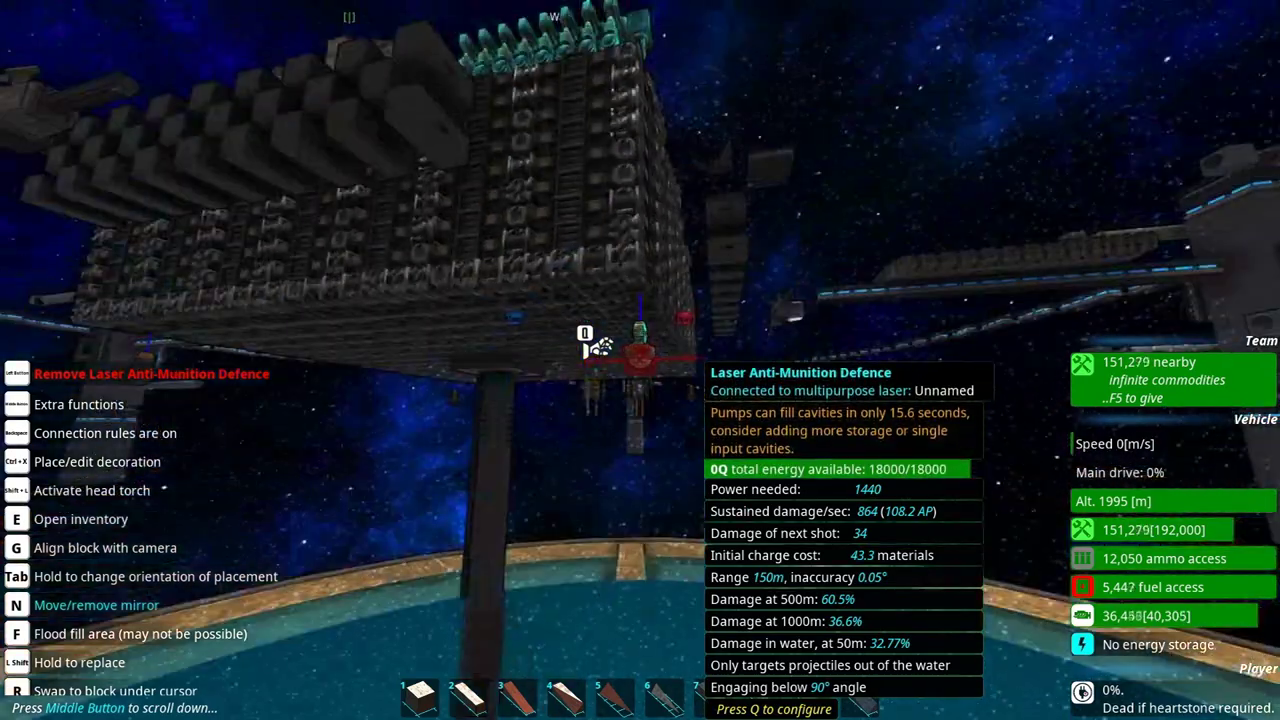
Place a smoke dispenser on the metal floor inside the hull.
key(space)
key(shift)
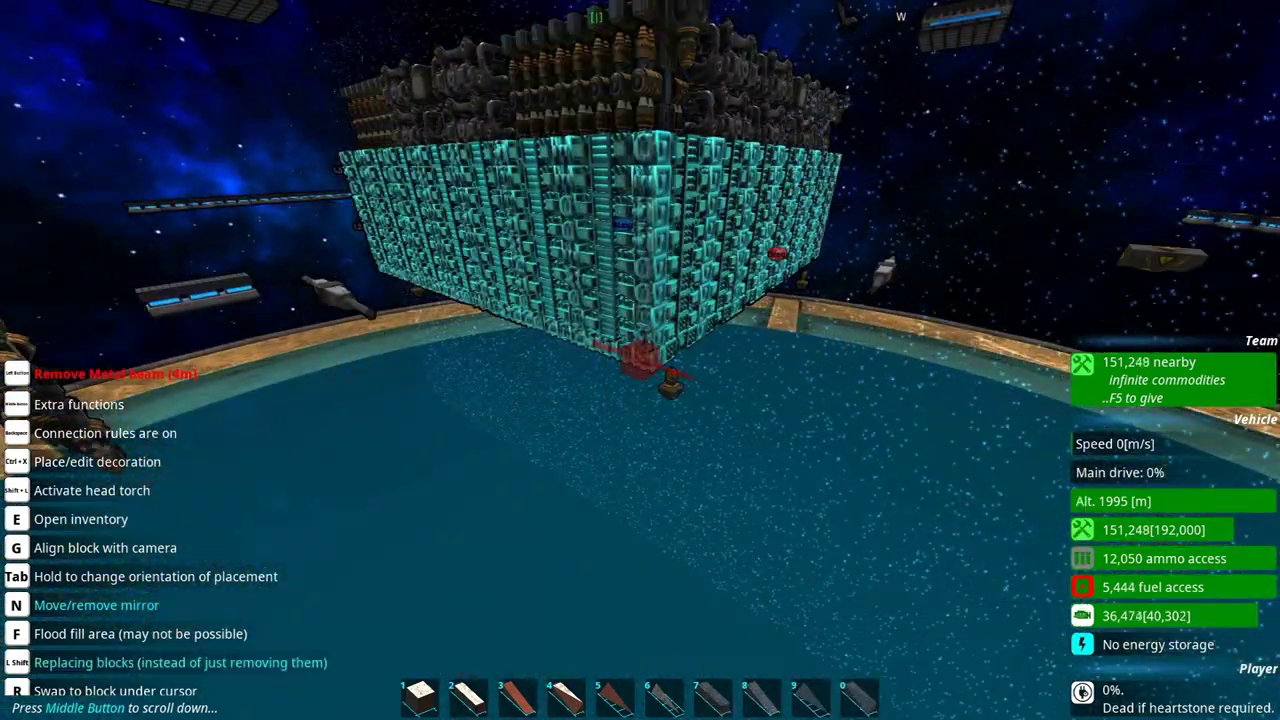
key(w)
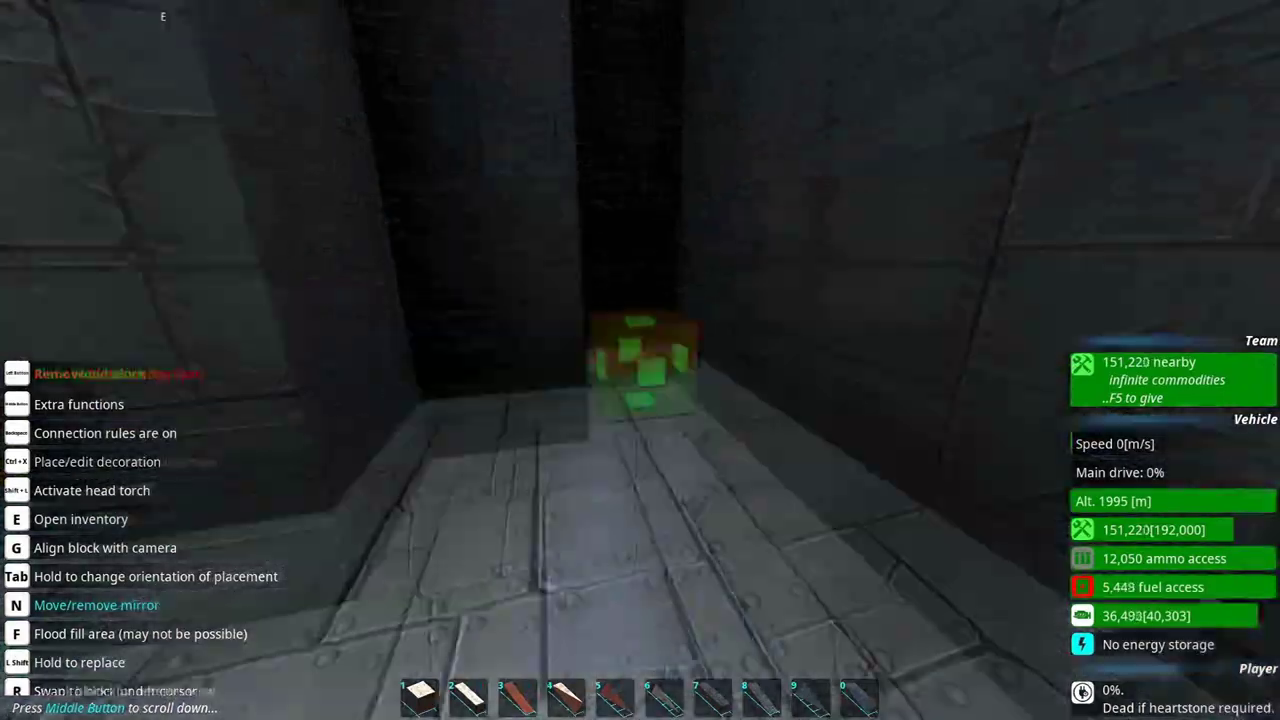
key(e)
key(e)
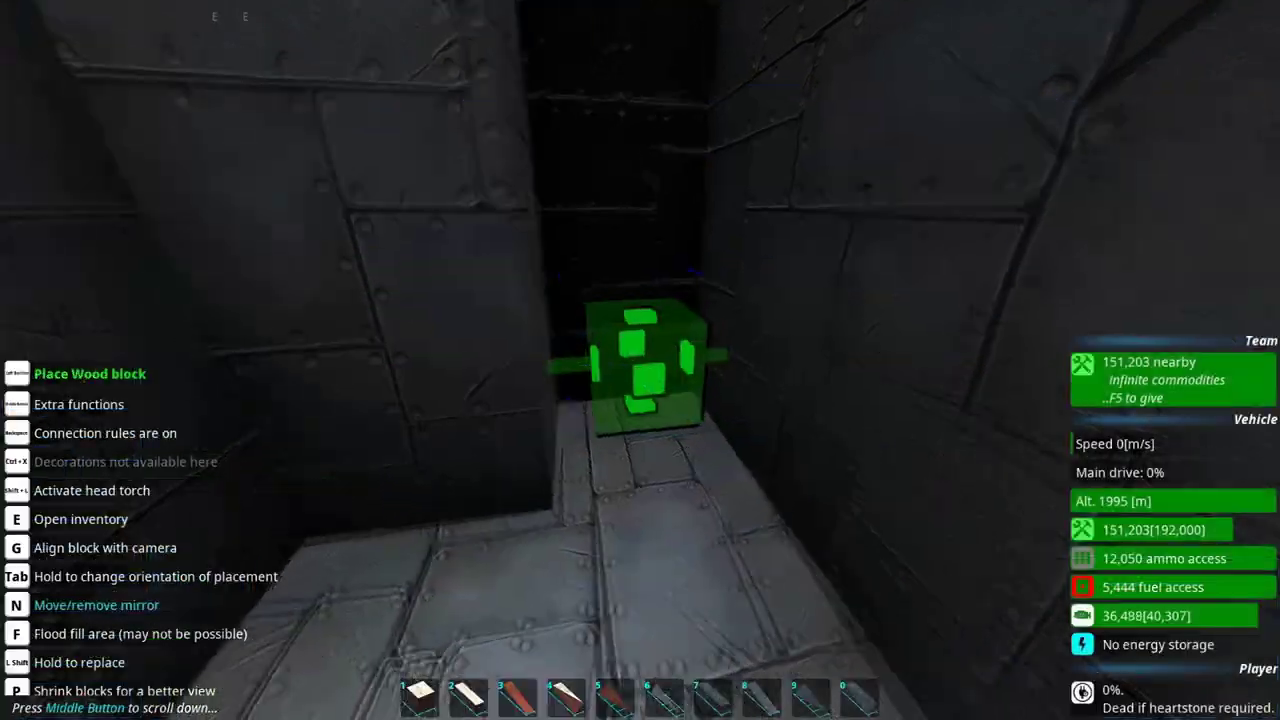
key(e)
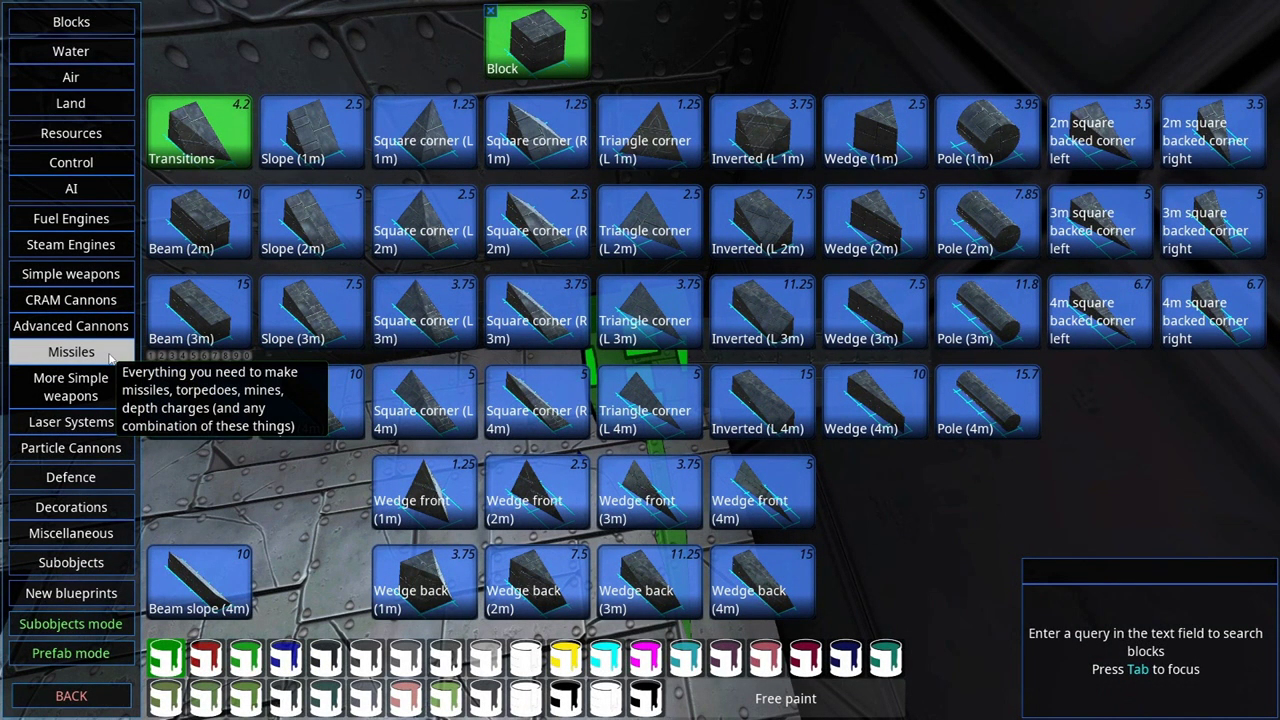
click(86, 478)
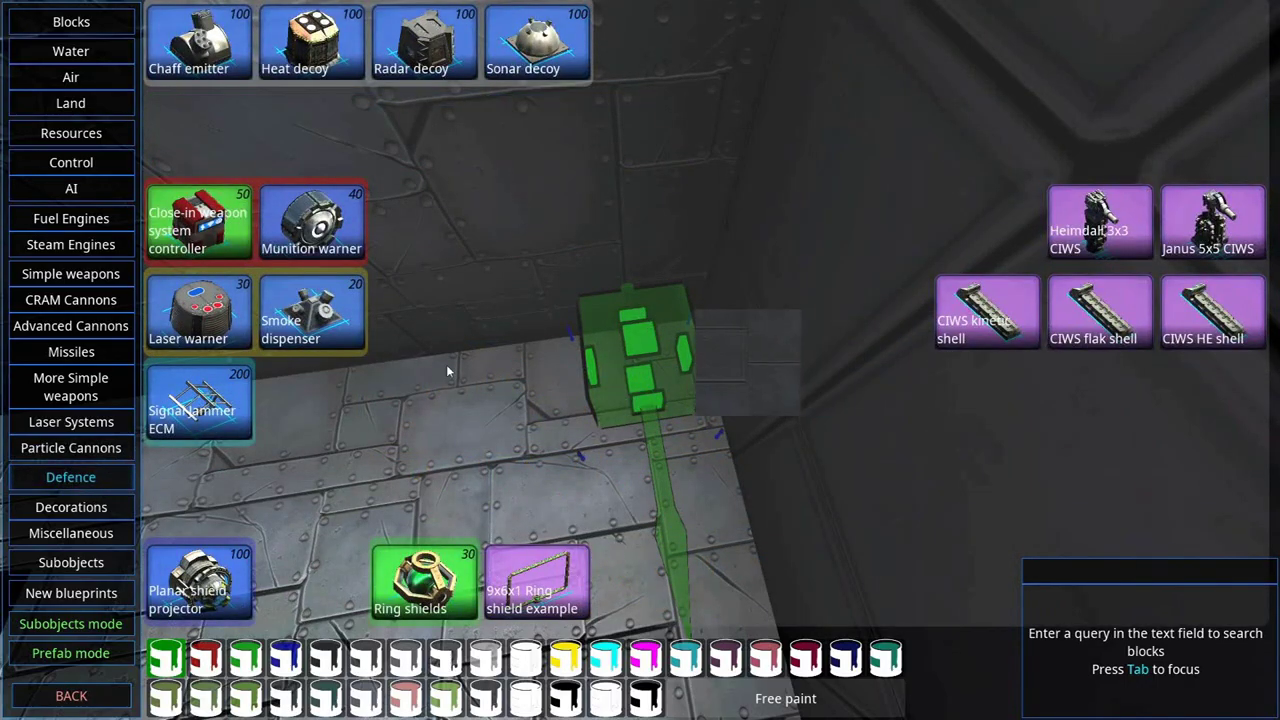
click(311, 312)
click(637, 390)
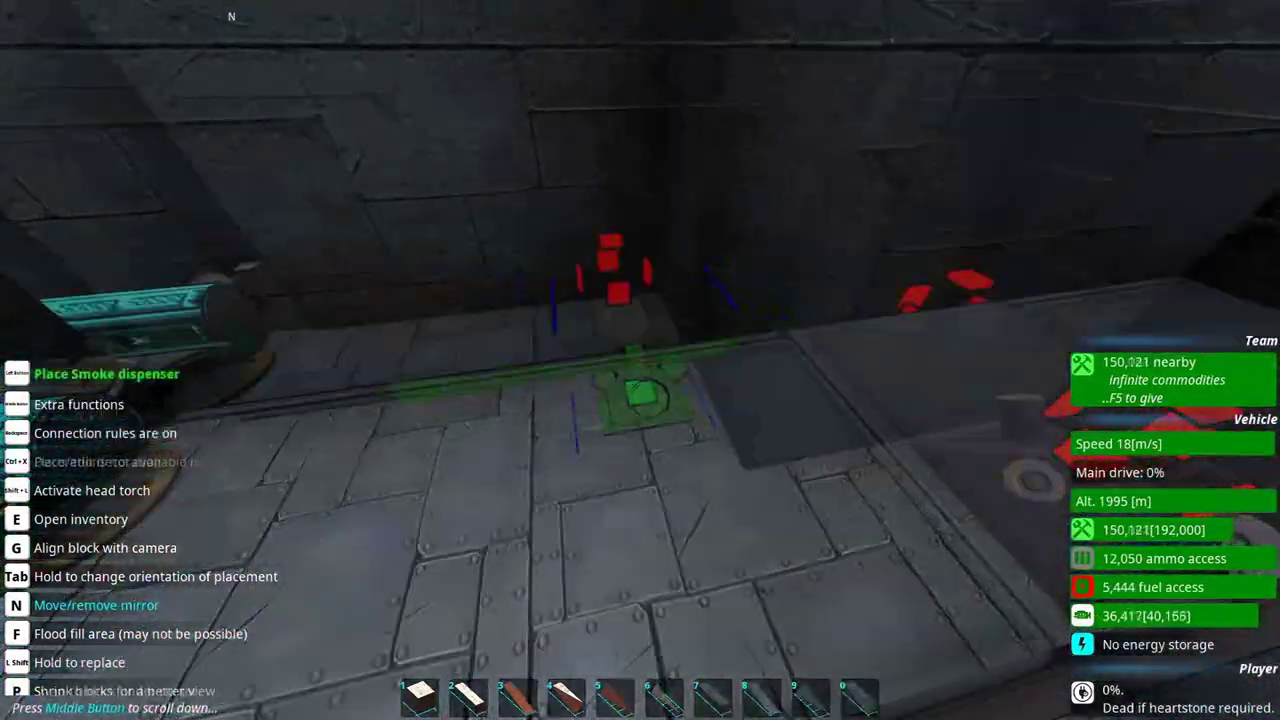
key(w)
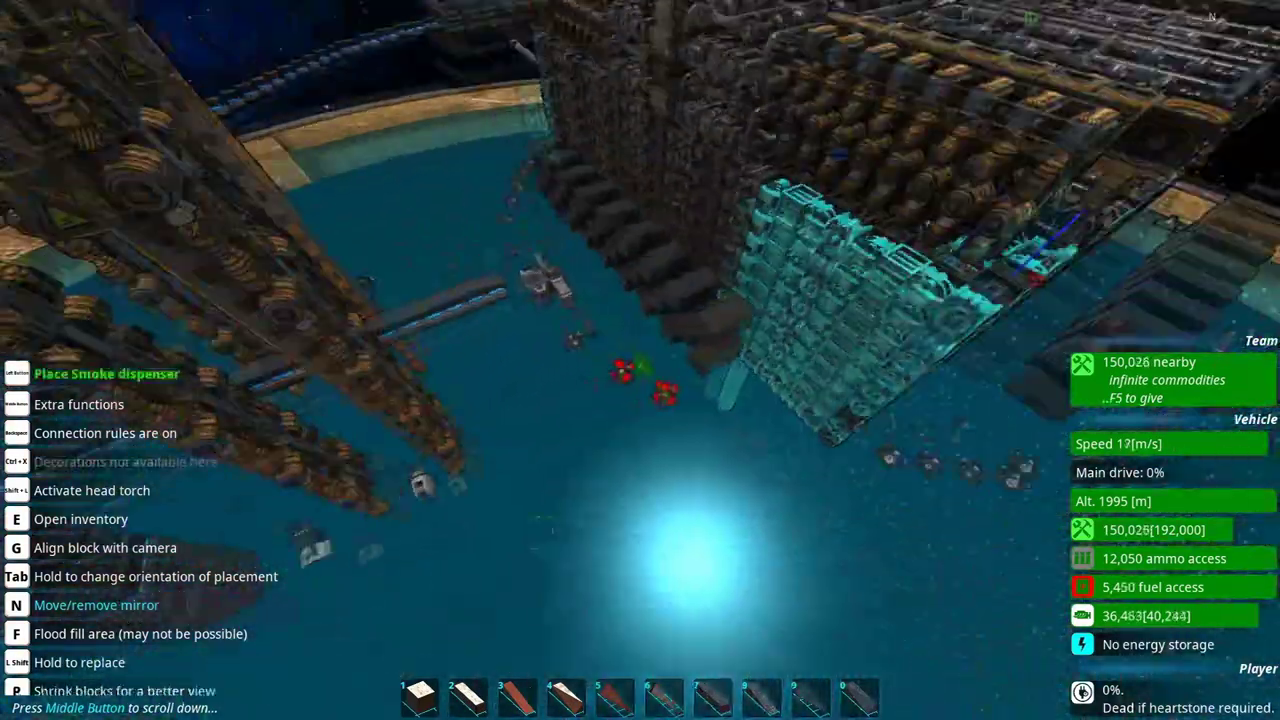
key(w)
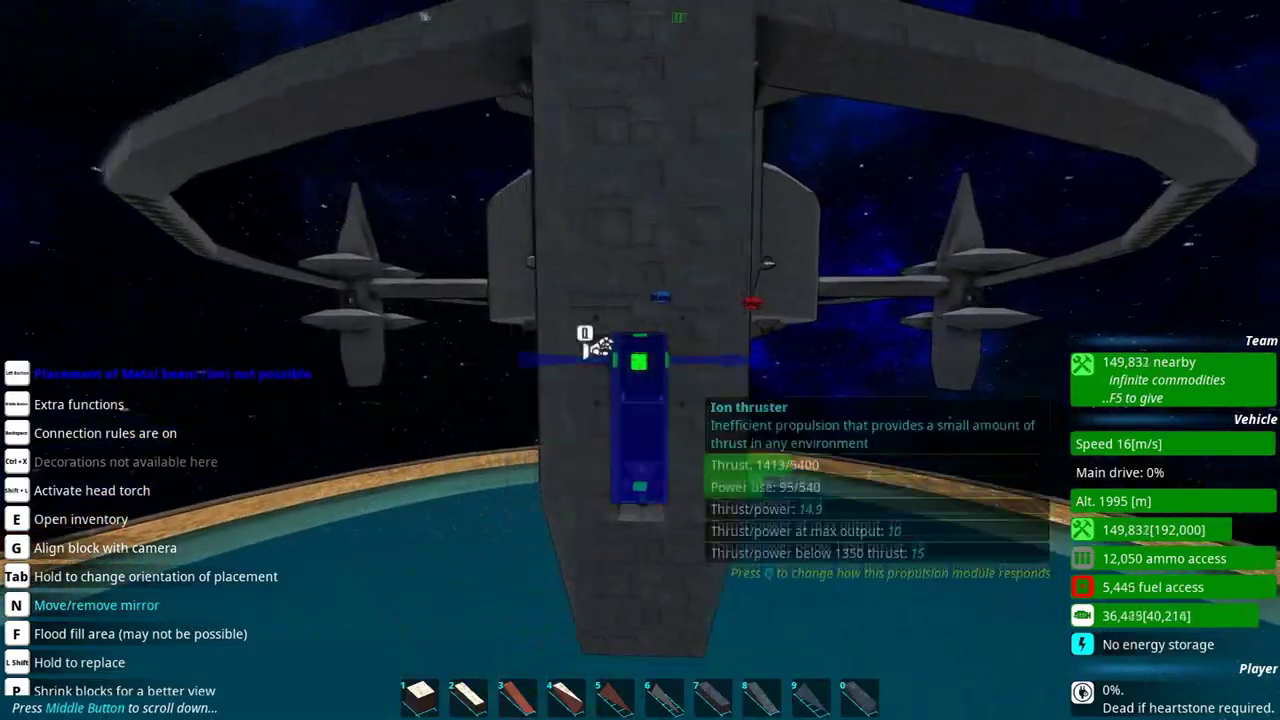
click(590, 345)
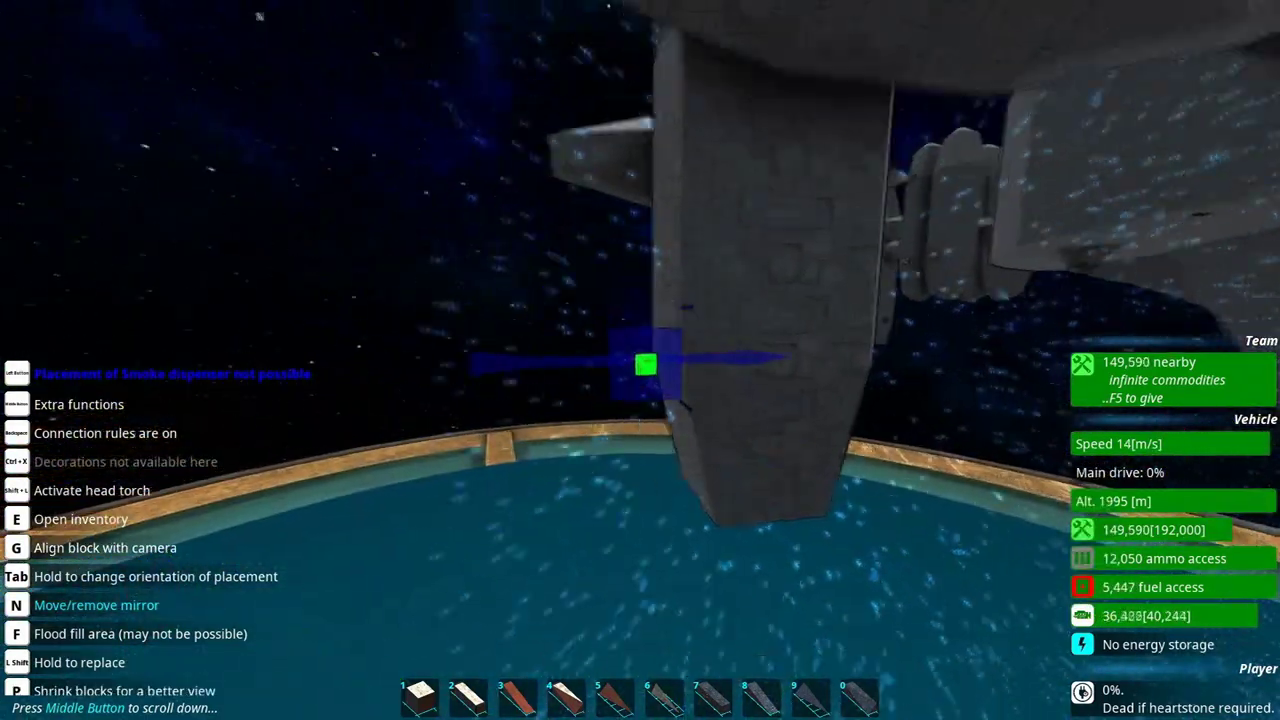
Place a smoke dispenser in the recess of an outer pod and close the slot around it with metal beams.
right_click(640, 360)
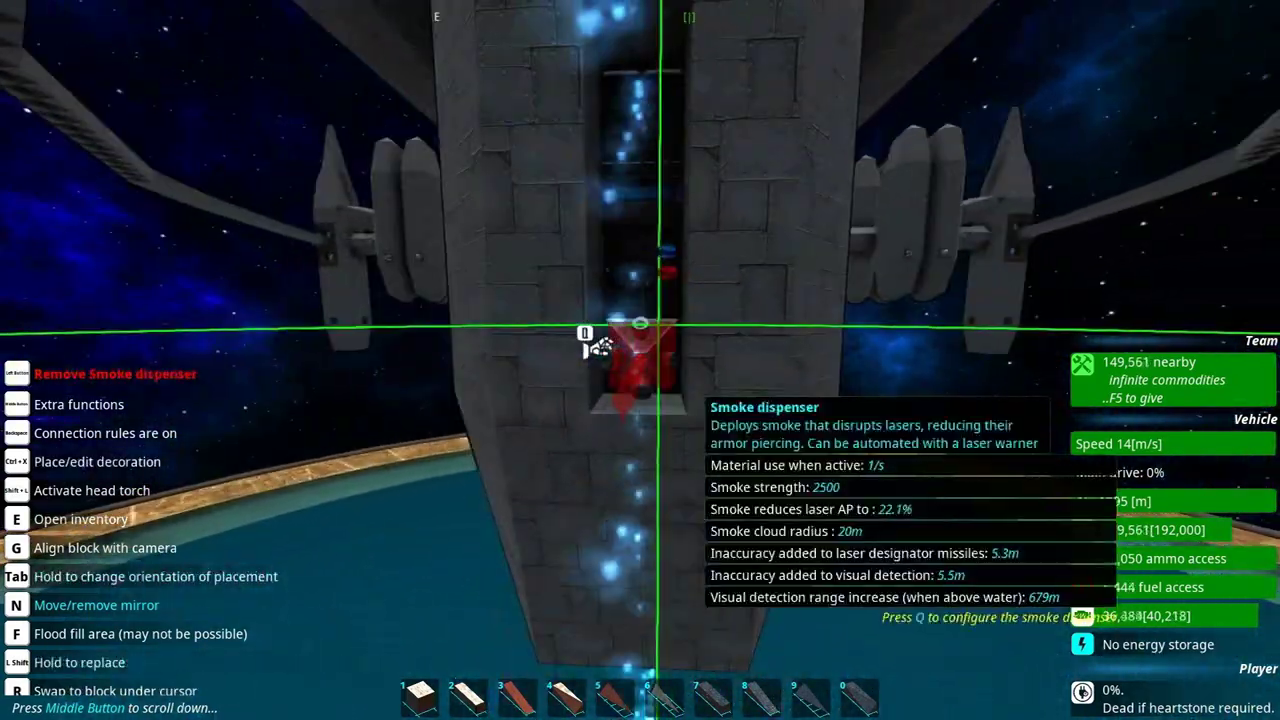
key(e)
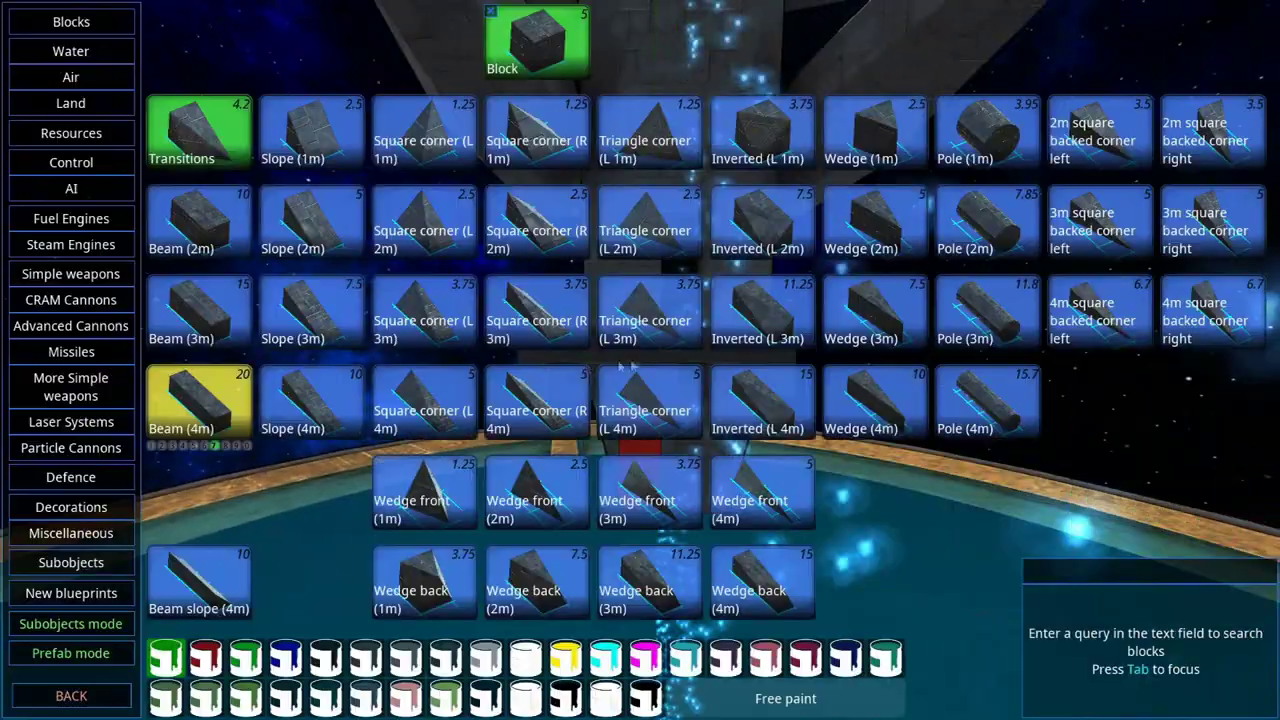
click(196, 400)
click(640, 360)
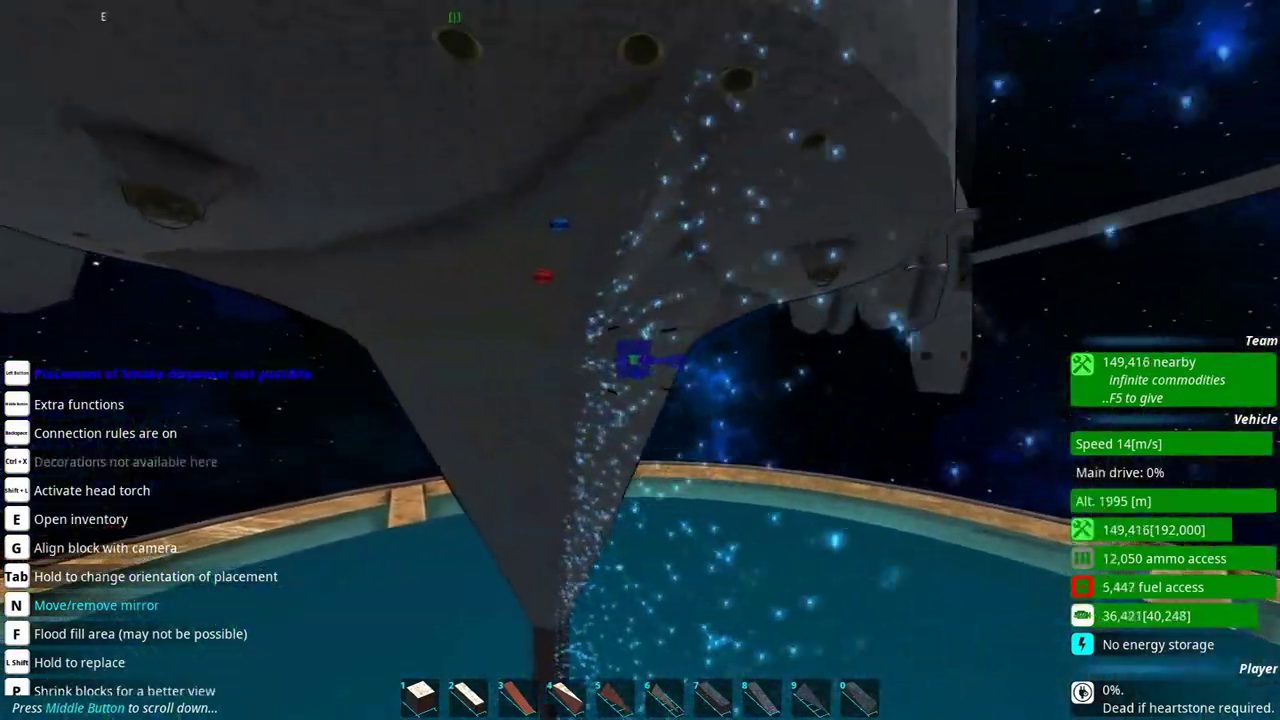
Fit smoke dispensers into the recesses of the remaining outer pods.
key(w)
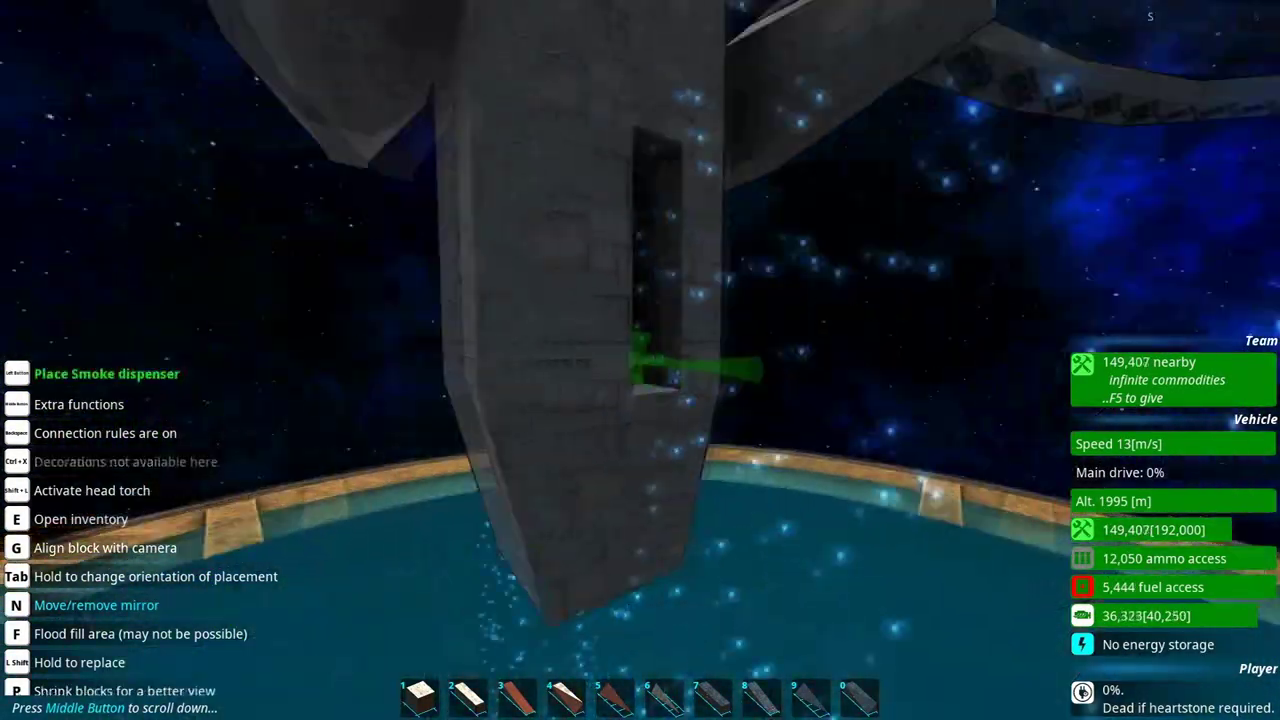
key(s)
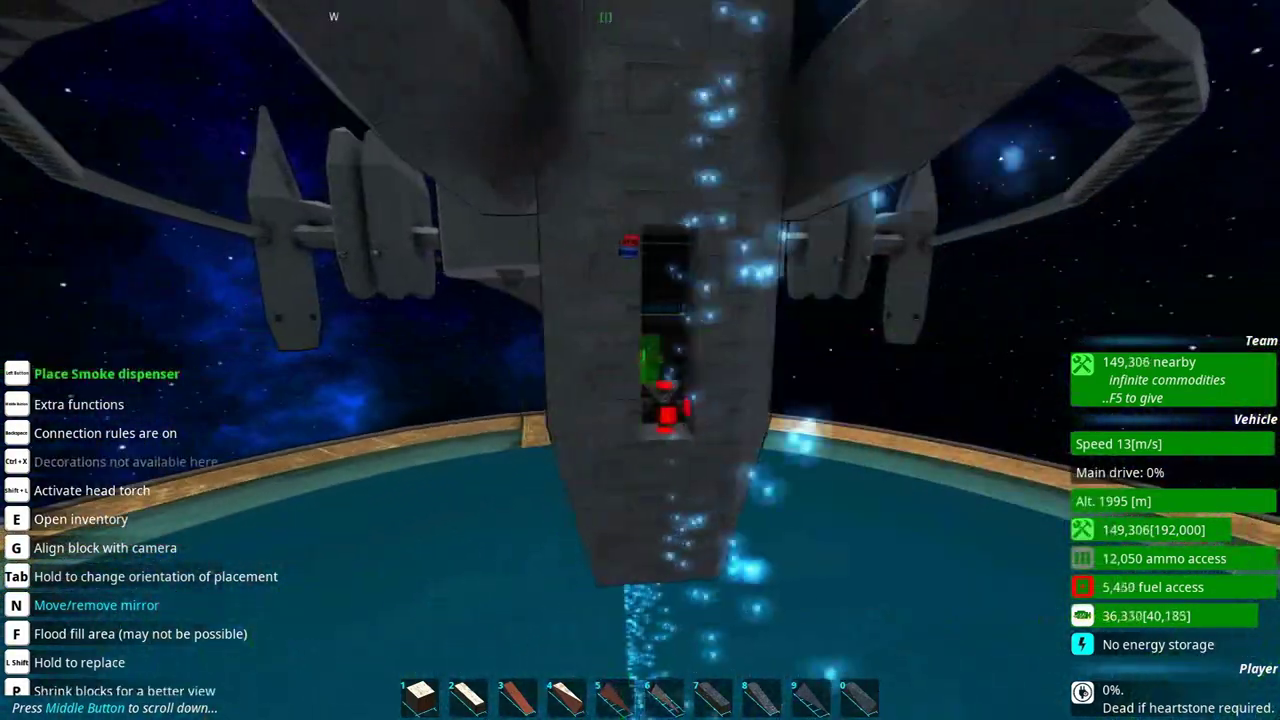
right_click(640, 360)
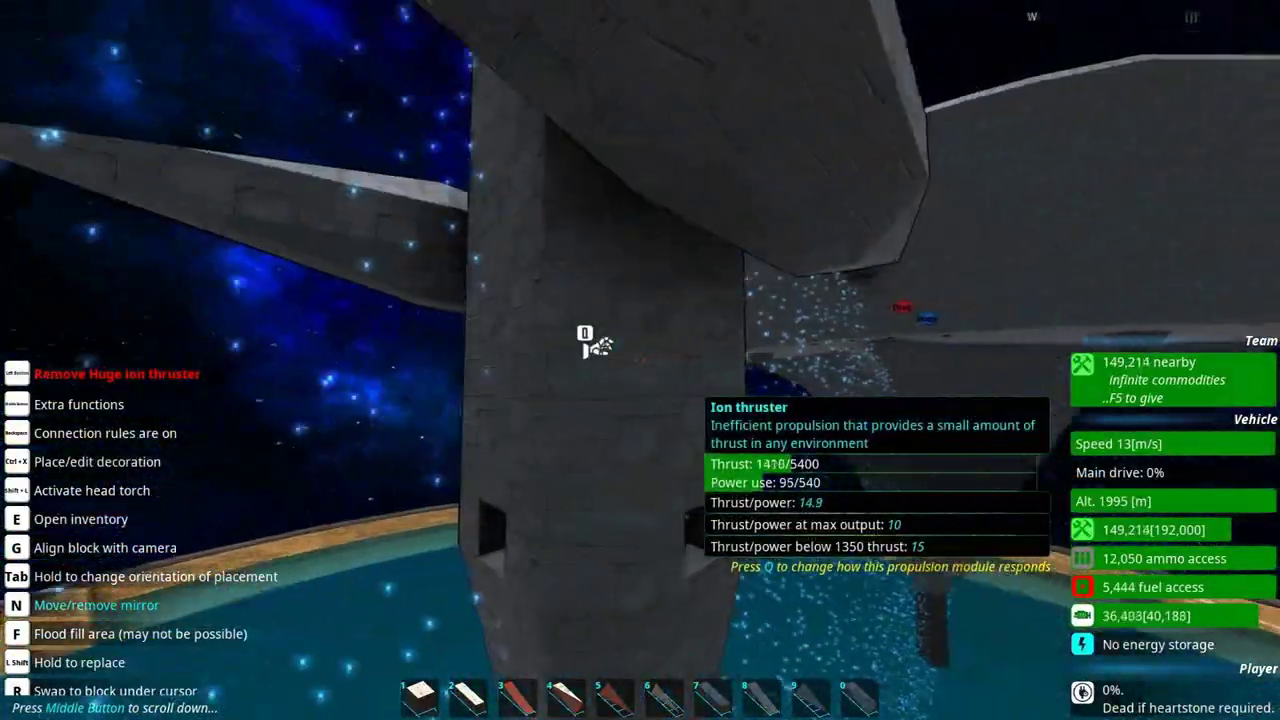
key(s)
key(d)
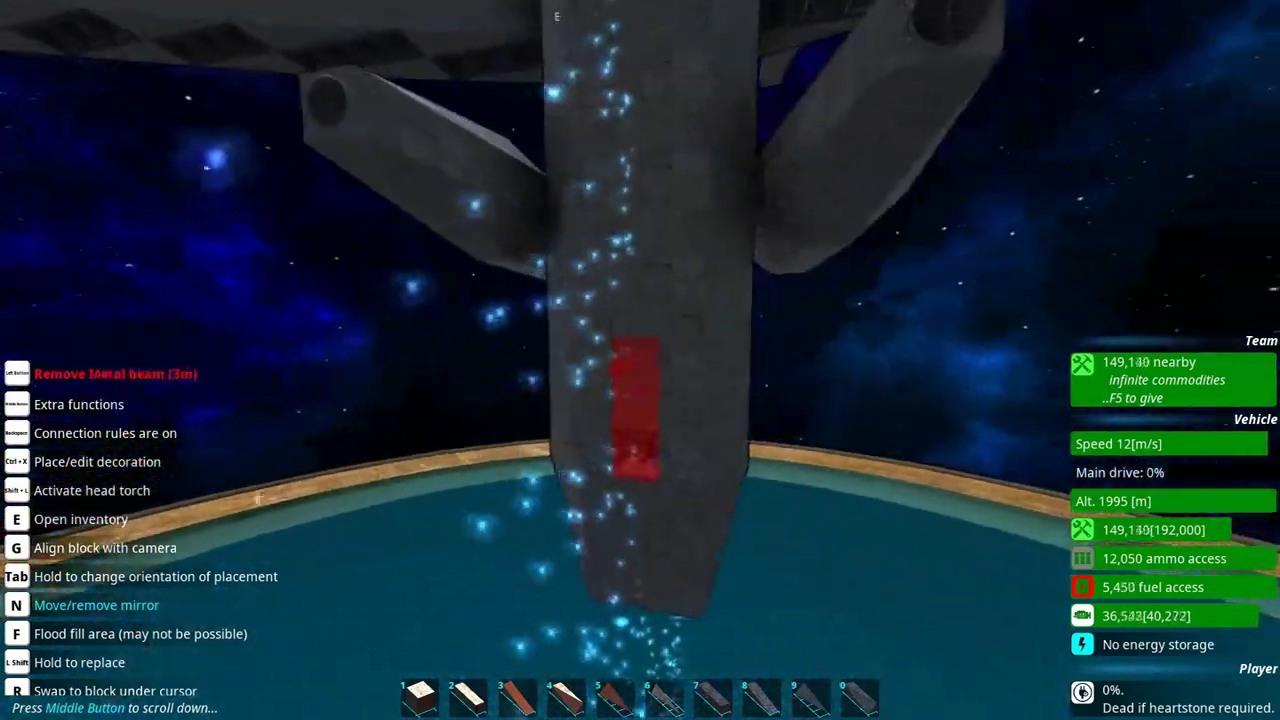
Replace a section of the outer pod's metal wall above the smoke dispenser opening with a laser warner.
right_click(640, 360)
key(e)
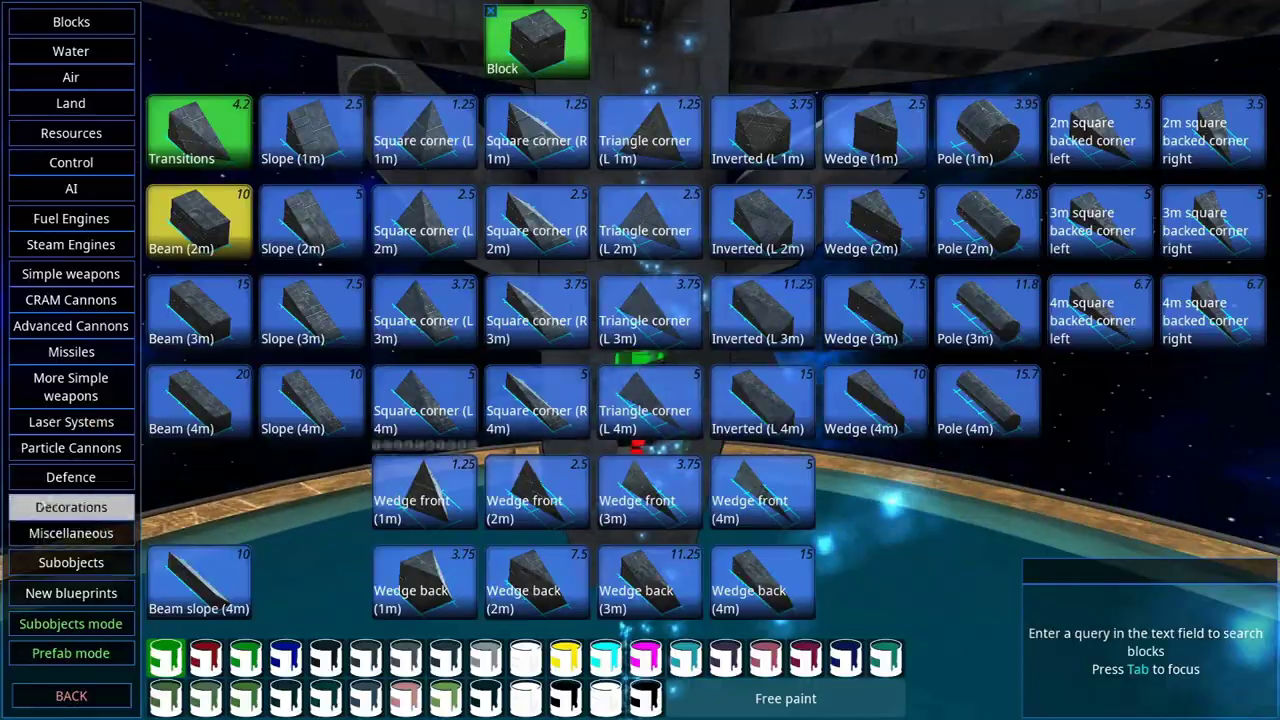
click(71, 478)
click(198, 310)
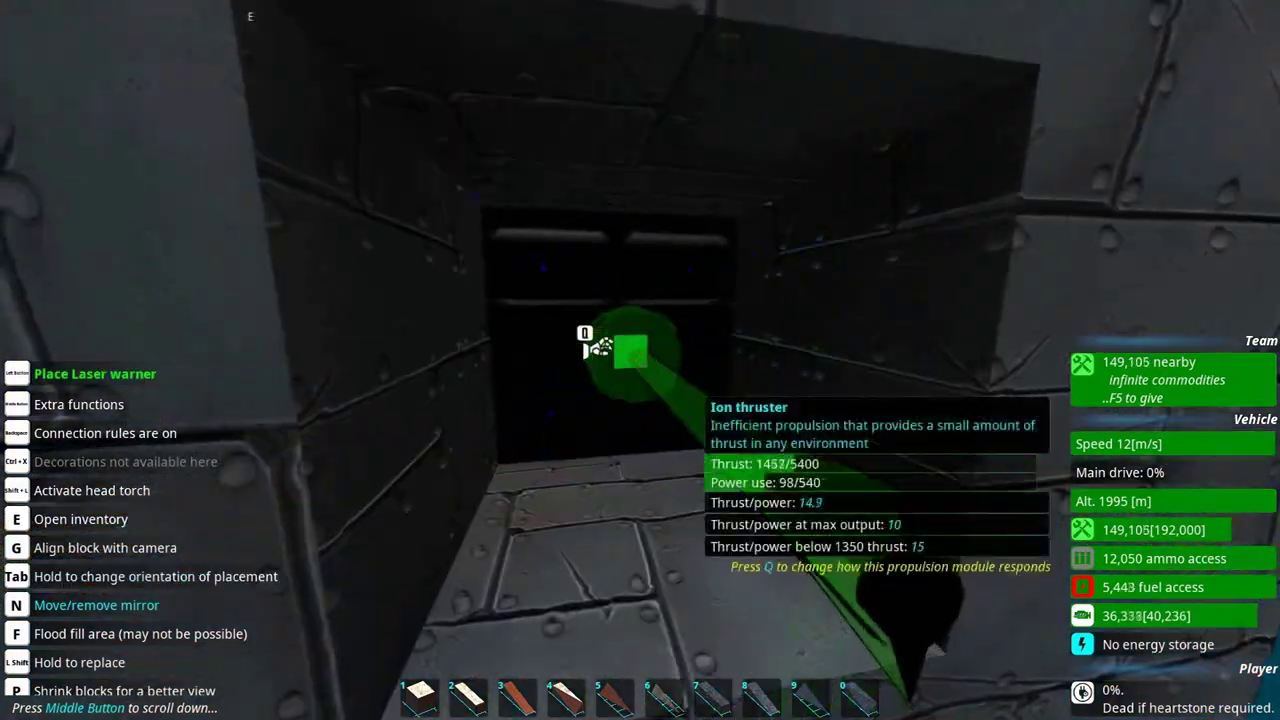
click(597, 345)
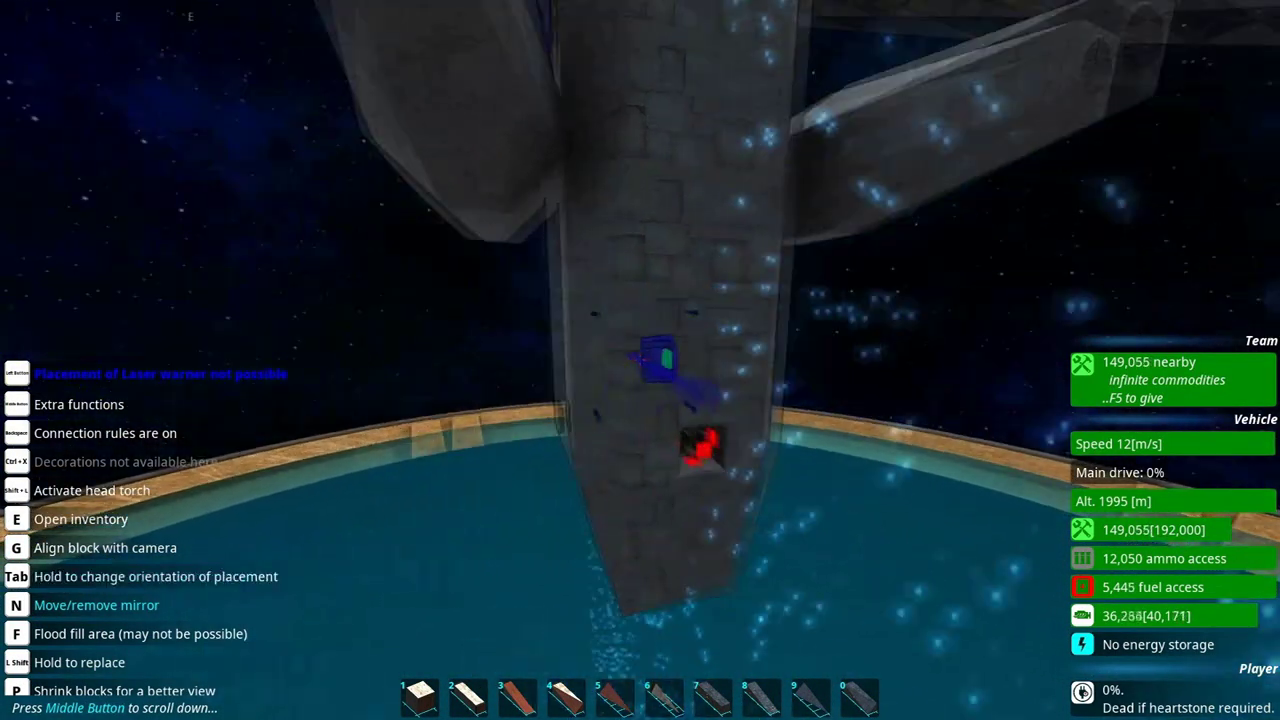
click(640, 360)
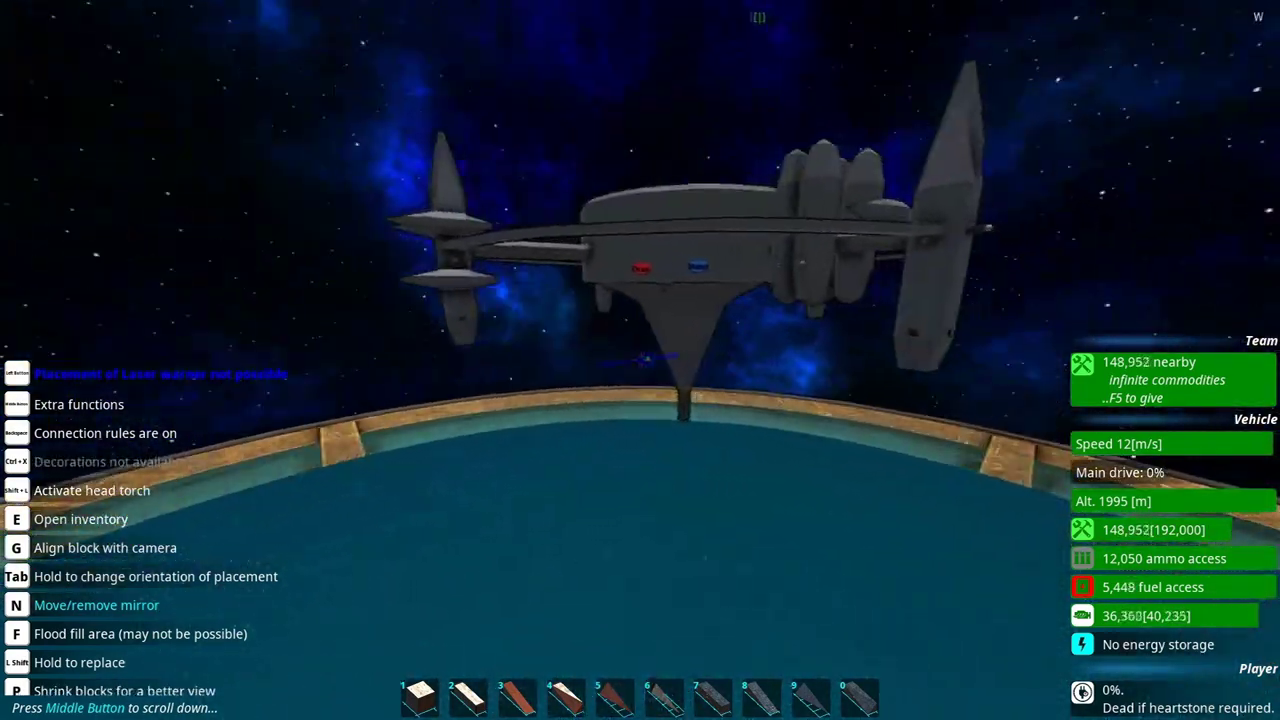
Check the laser warner above the smoke dispenser opening and add matching laser warners to the other outer pods.
key(w)
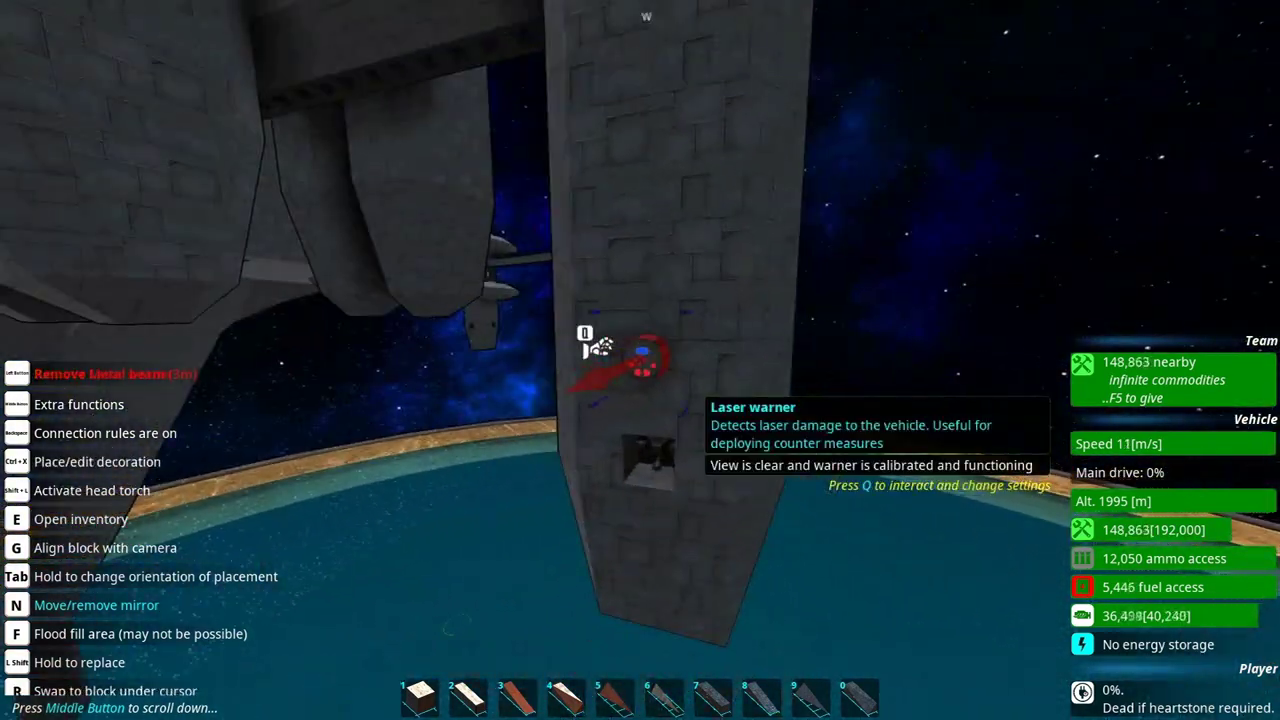
key(q)
key(Escape)
key(Tab)
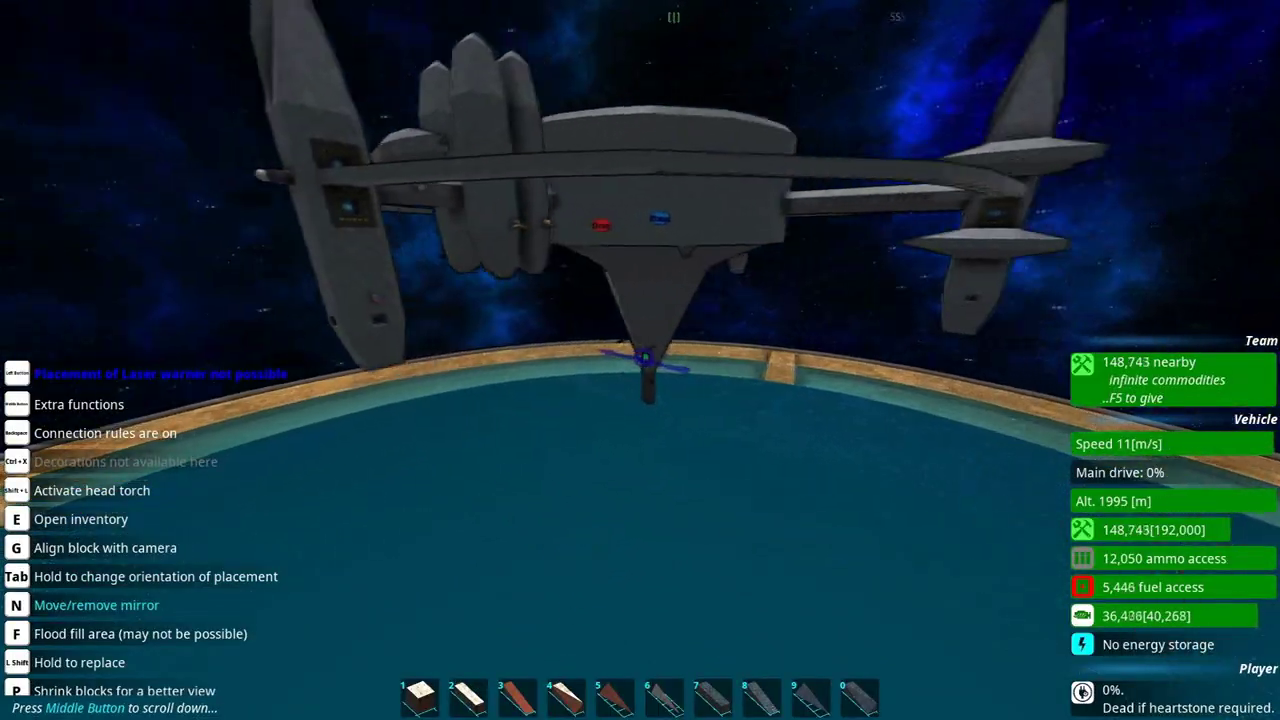
key(w)
click(640, 358)
right_click(640, 358)
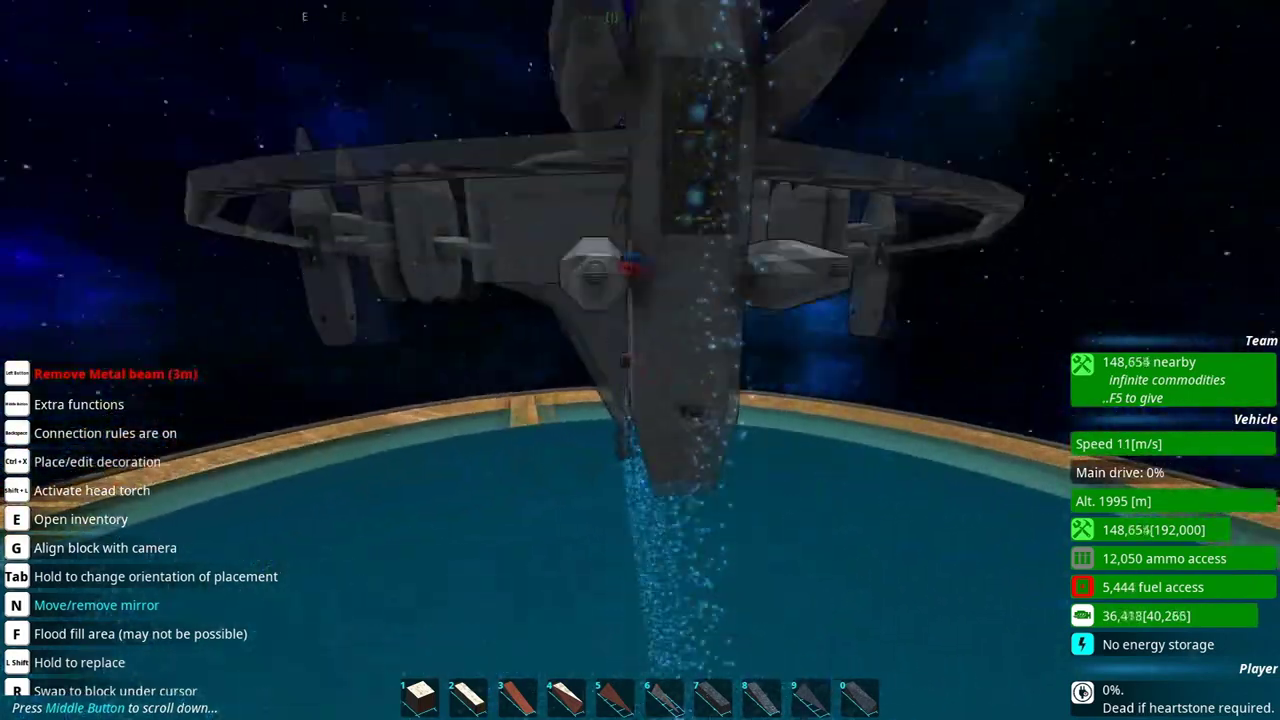
key(w)
key(Tab)
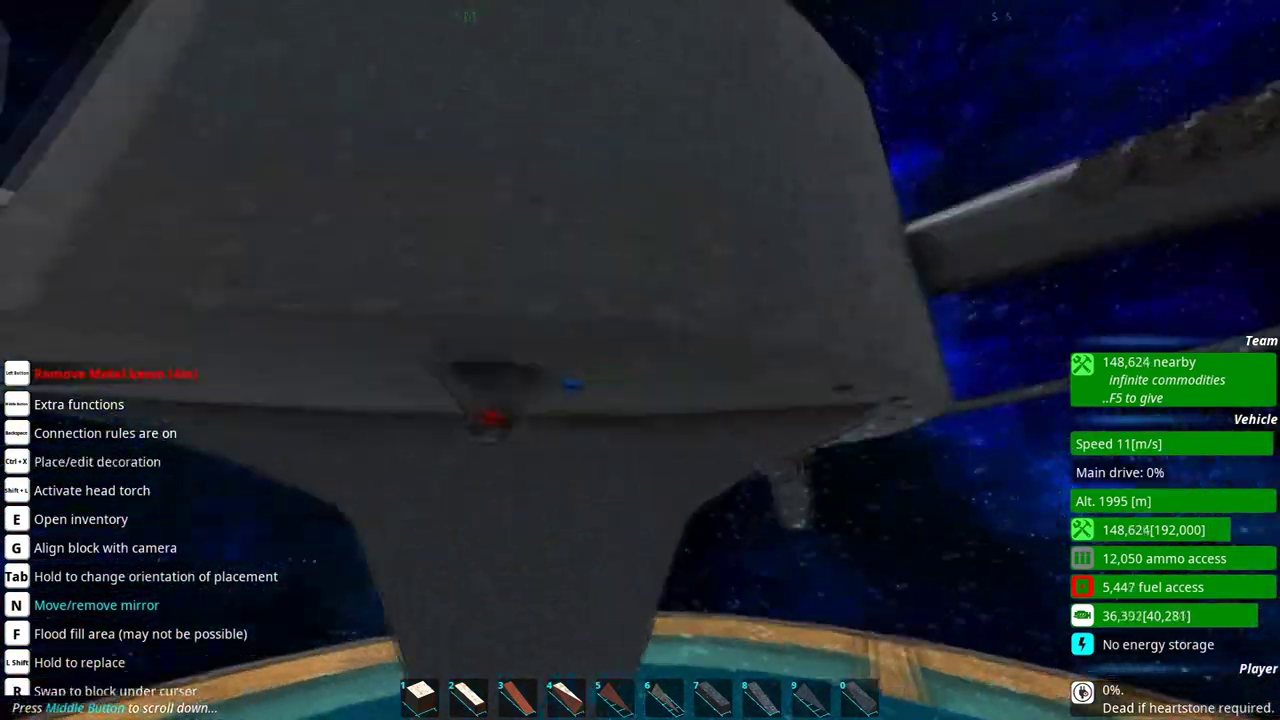
Place laser warners on the underside of the main hull, on either side of the laser mount.
key(s)
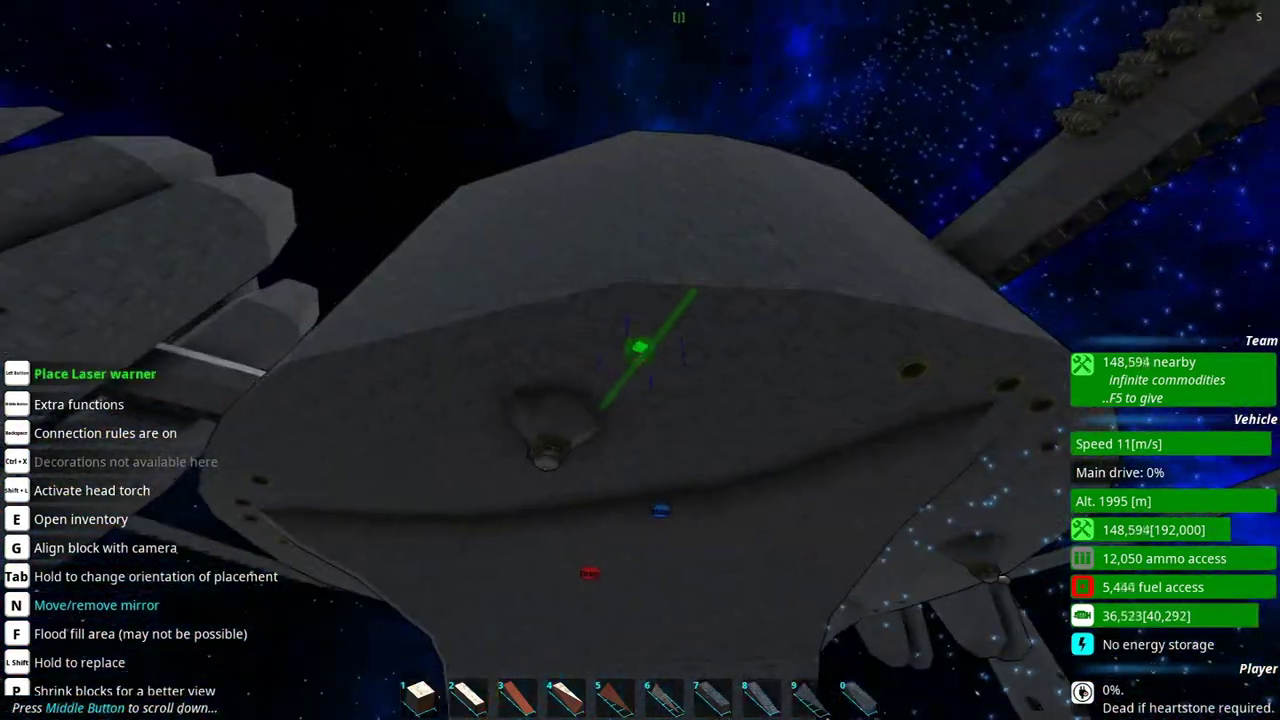
key(w)
click(640, 358)
key(s)
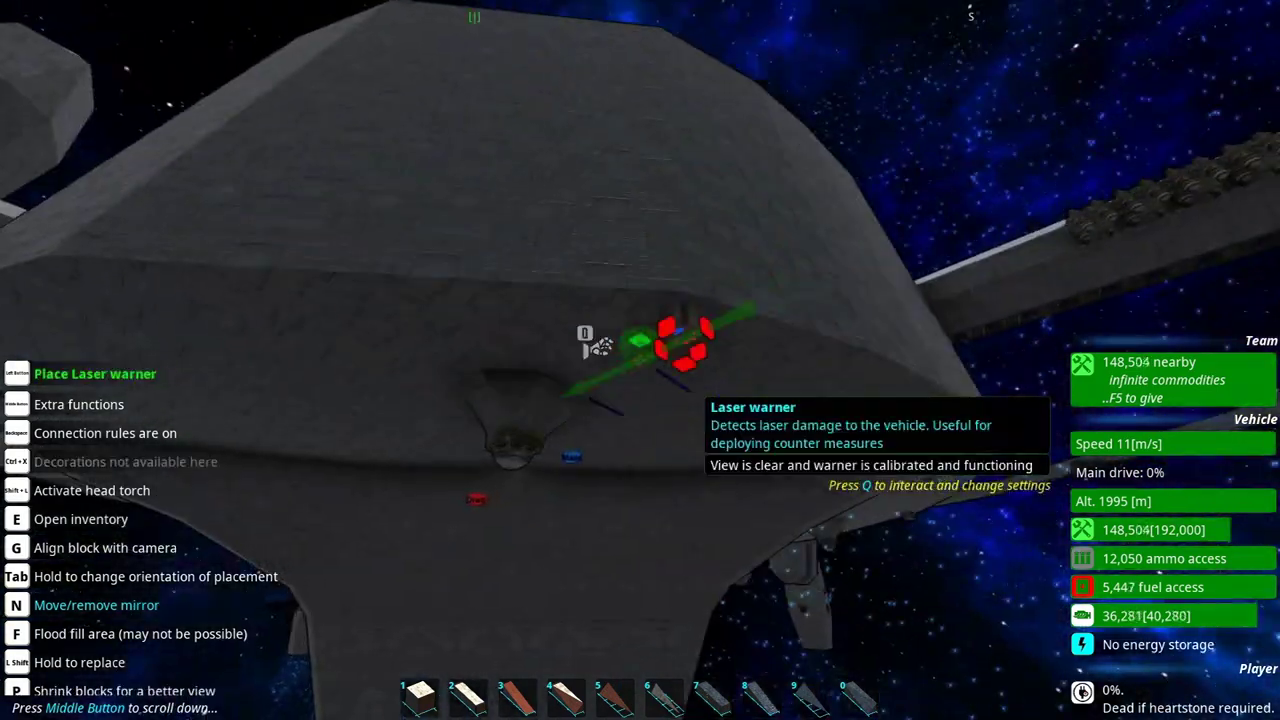
key(s)
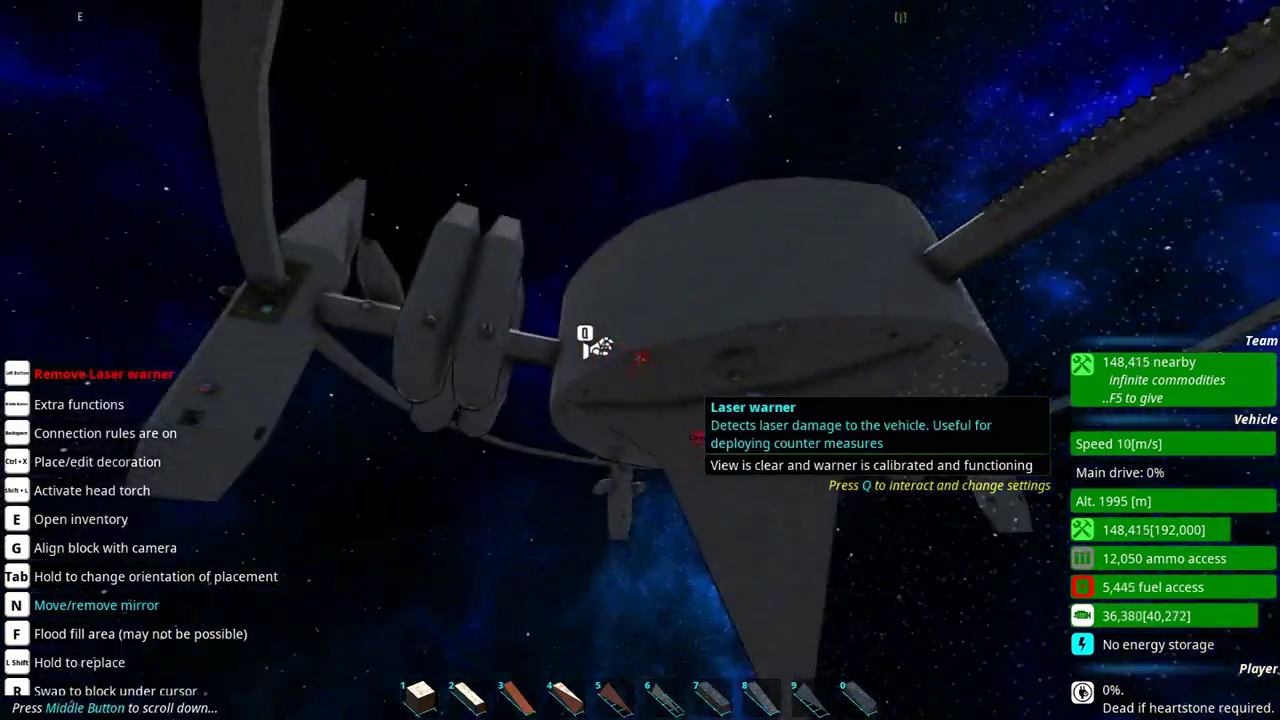
key(w)
key(s)
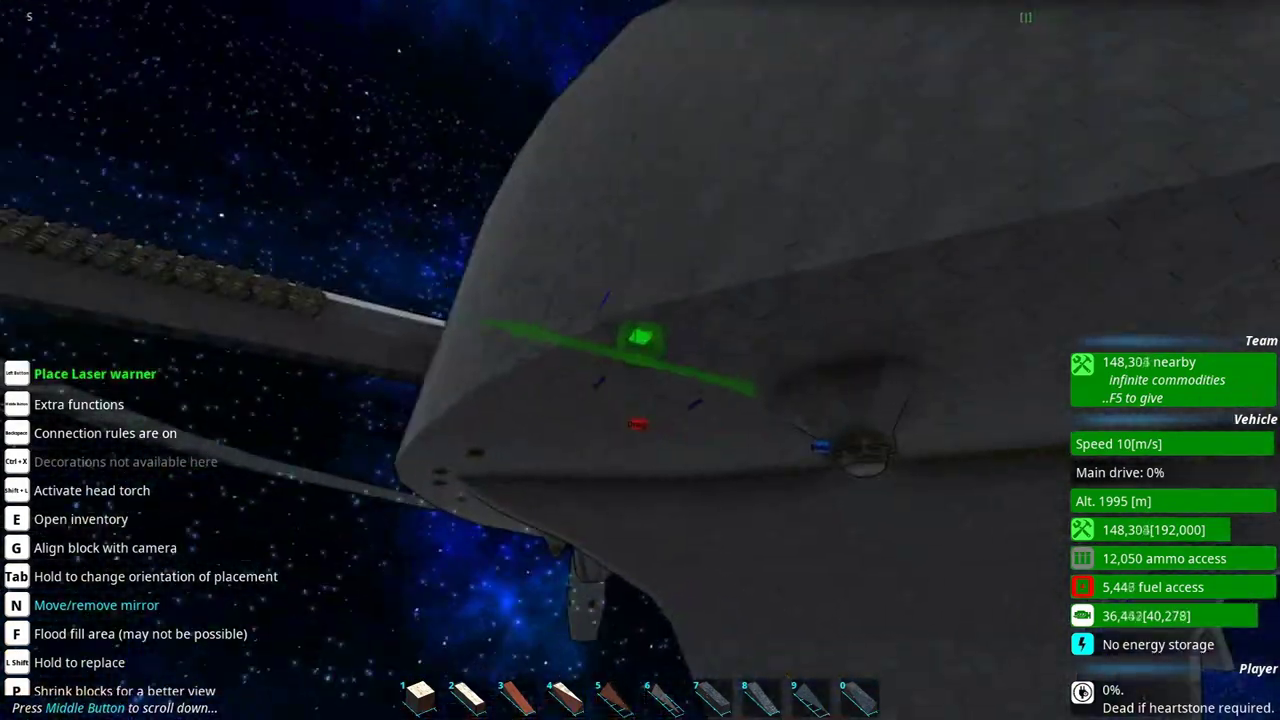
click(593, 344)
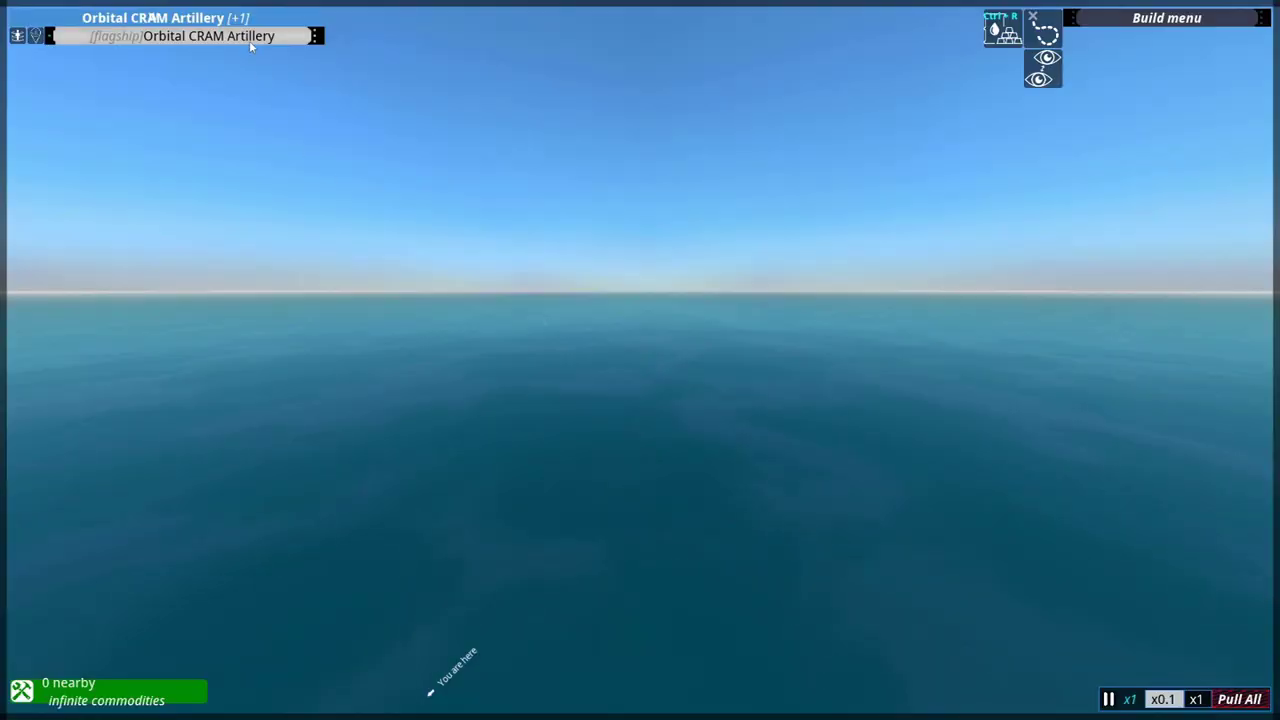
Leave build mode and save the updated Orbital CRAM Artillery vehicle.
key(Insert)
key(n)
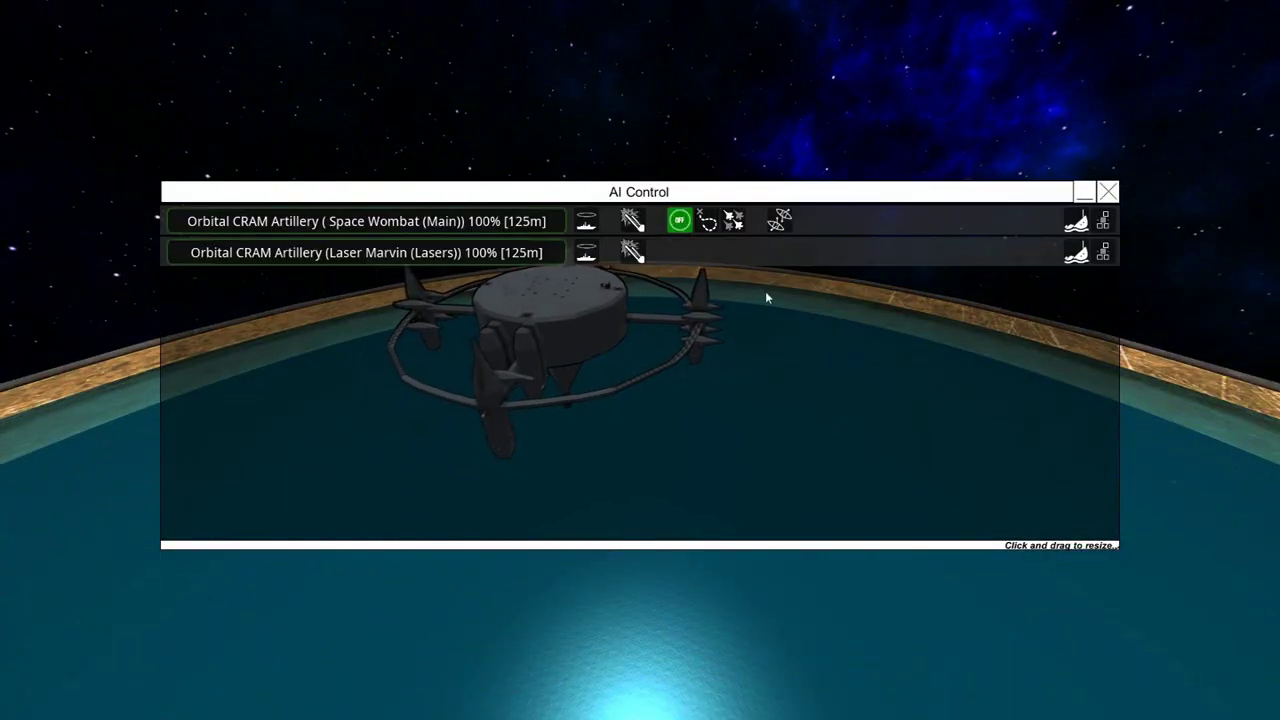
key(Escape)
key(Escape)
click(150, 228)
click(263, 646)
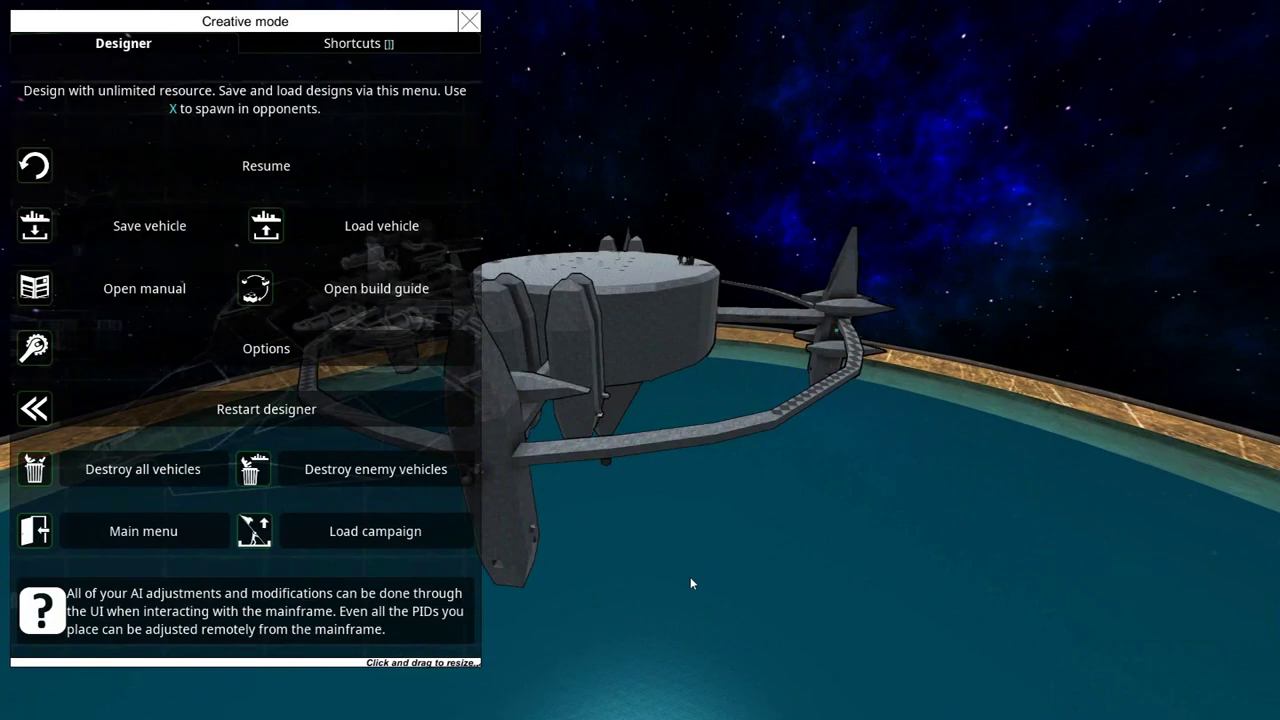
key(Escape)
Examine the main hull's interior around the engines and AI mainframe for free space.
key(b)
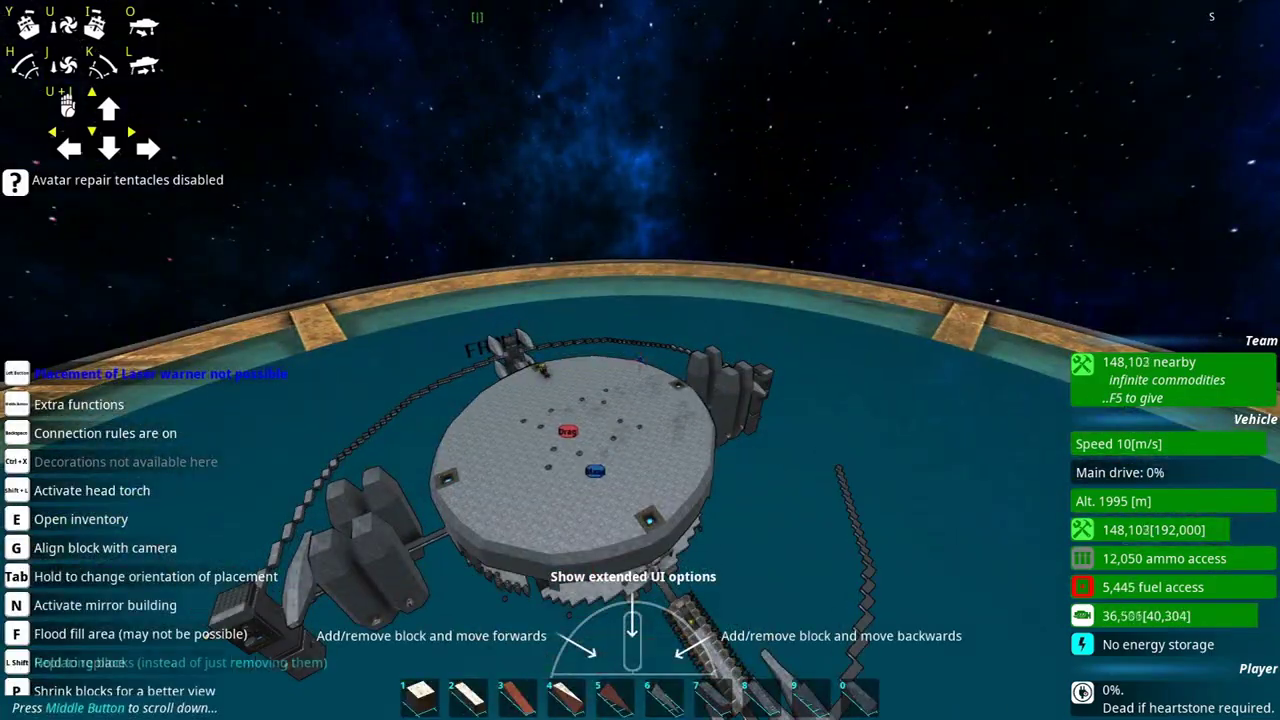
key(w)
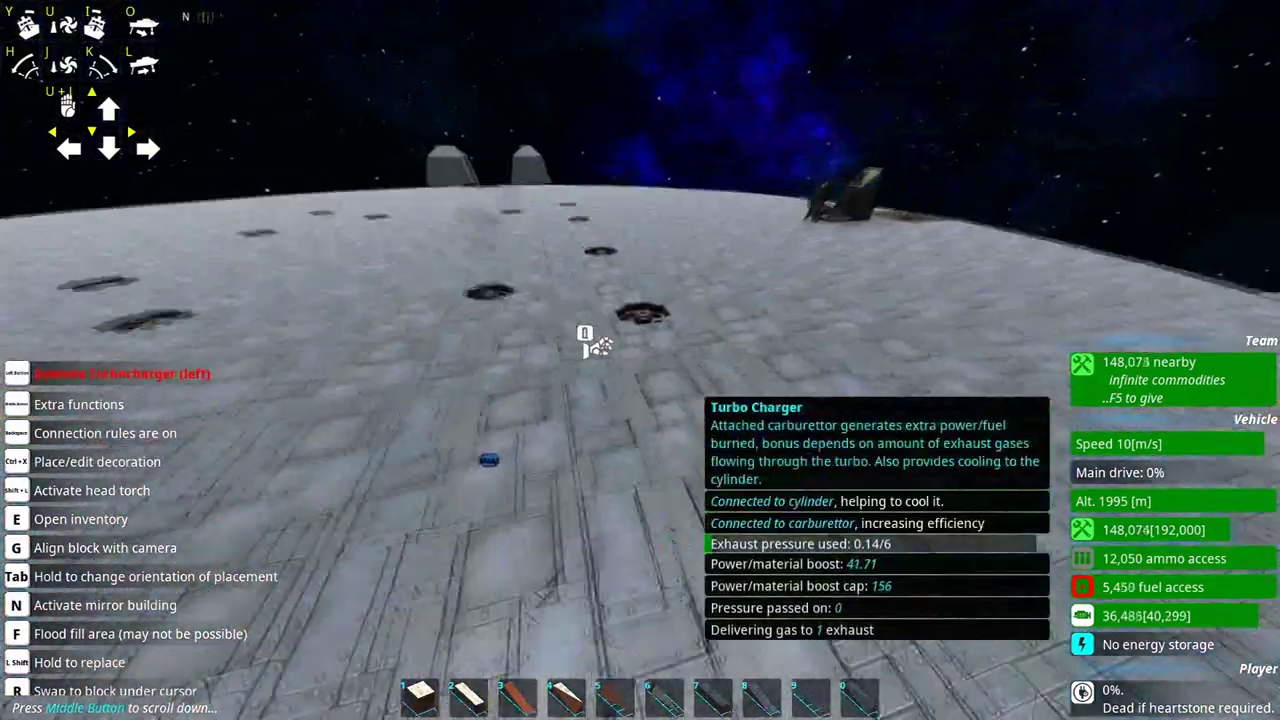
key(w)
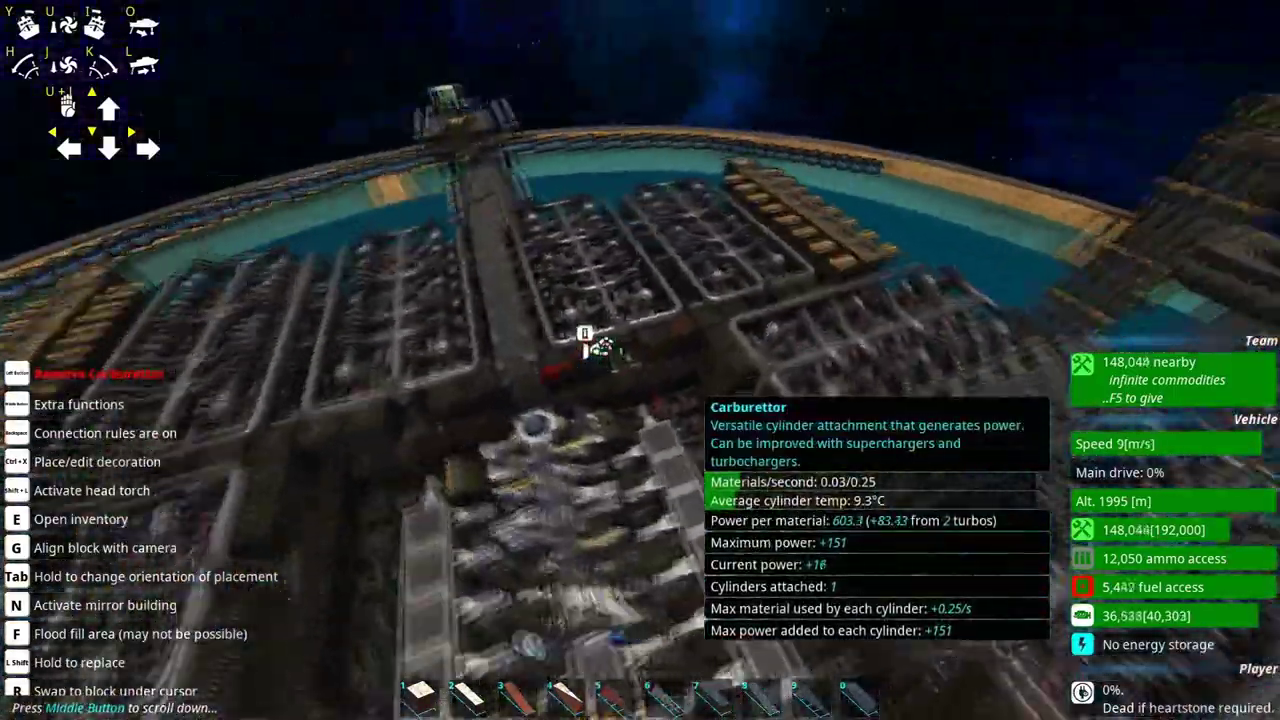
key(w)
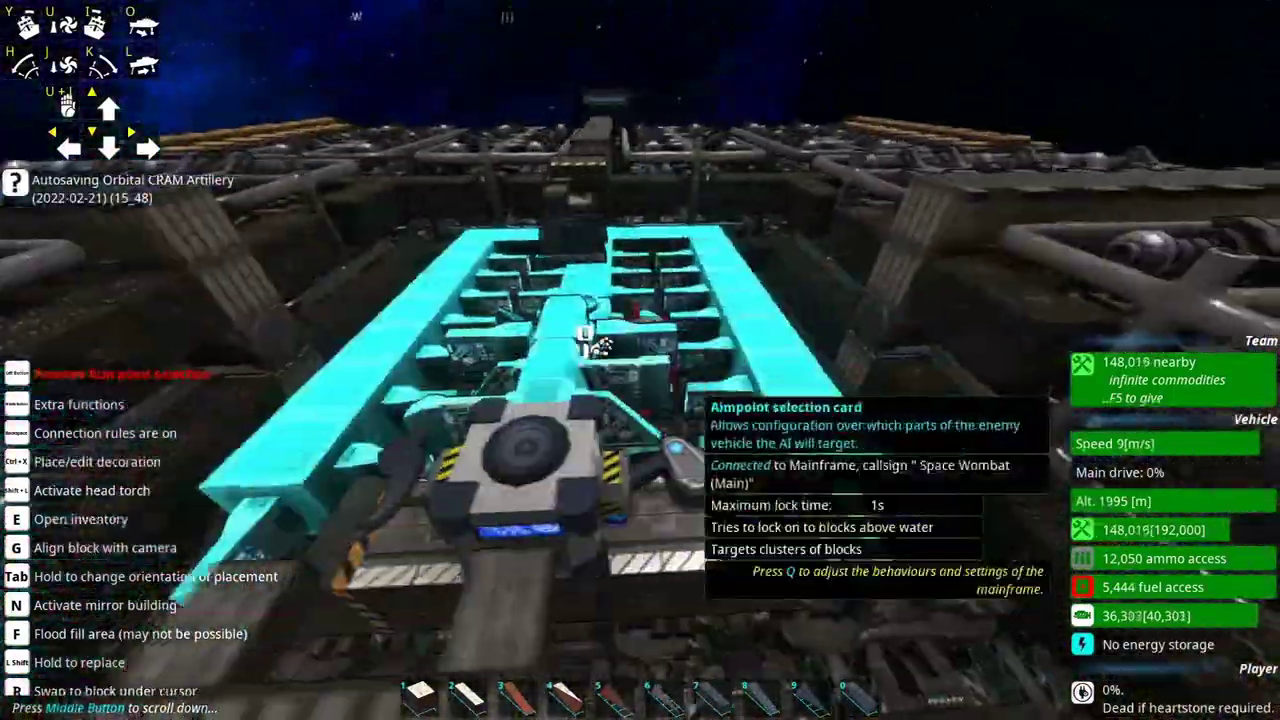
key(w)
key(s)
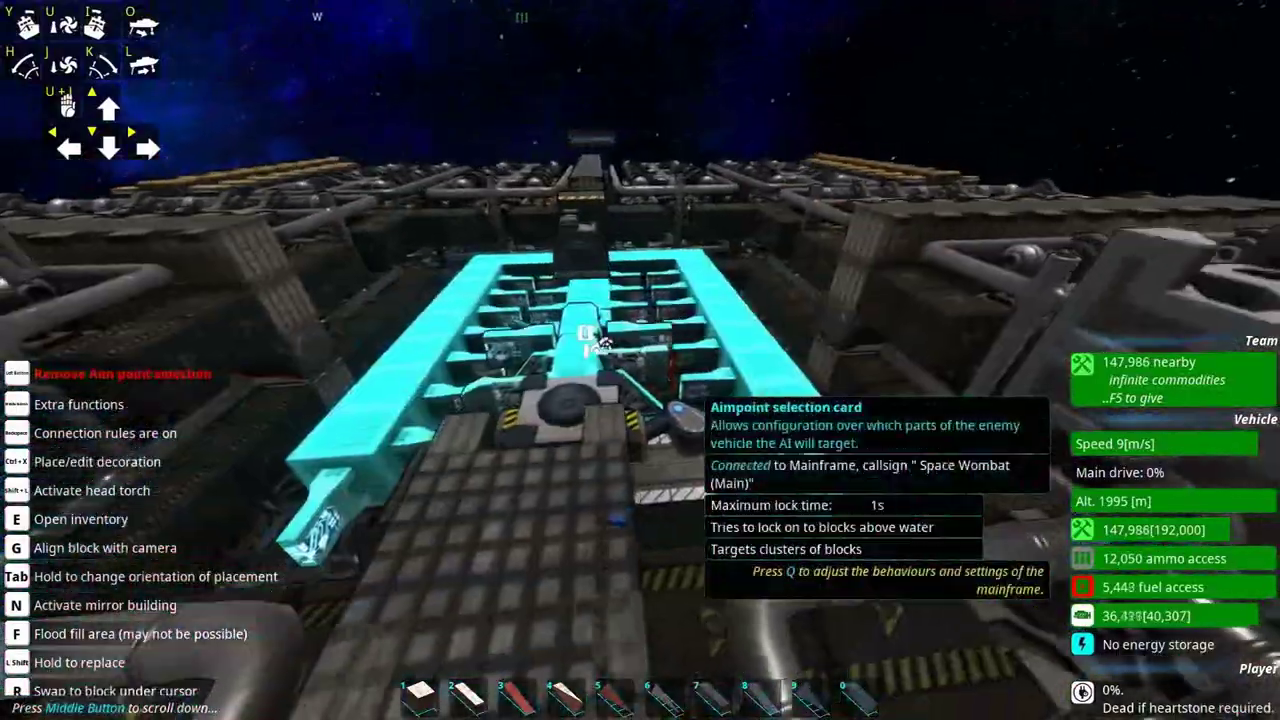
key(s)
Place repair bots with mirror building in the free space beside the machinery inside the hull.
key(n)
key(e)
click(71, 533)
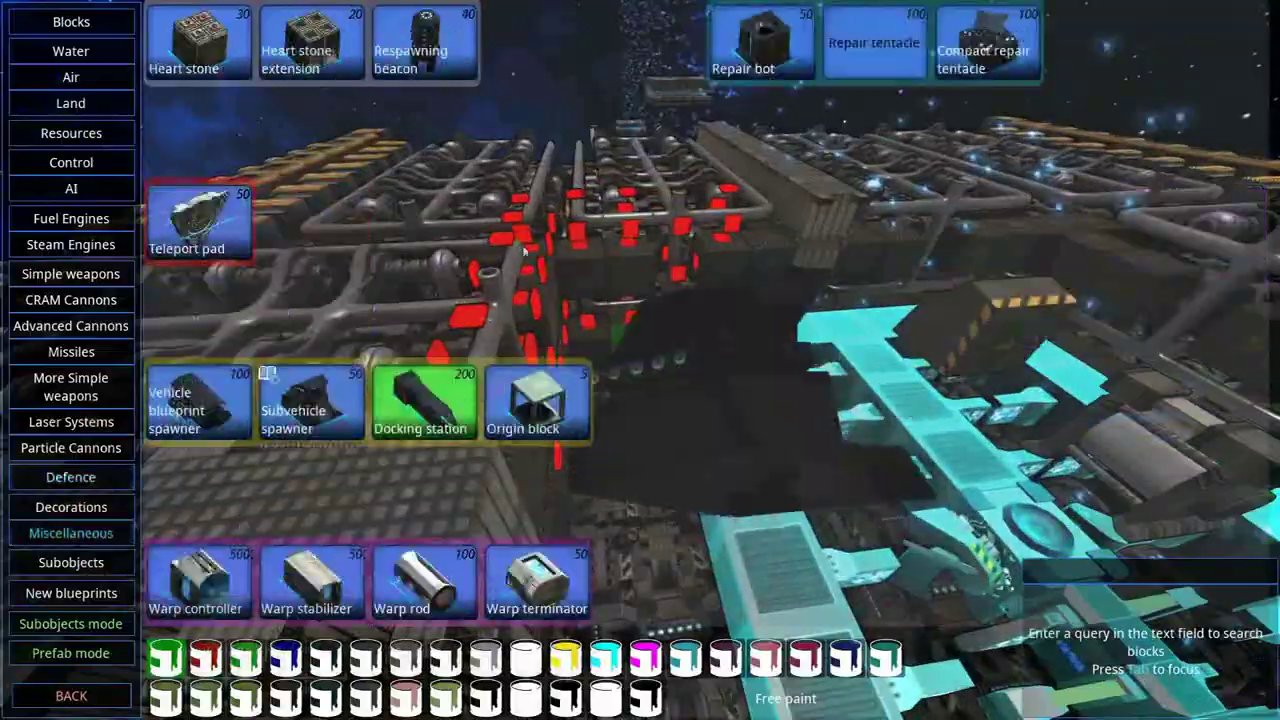
click(762, 44)
key(w)
click(640, 360)
key(s)
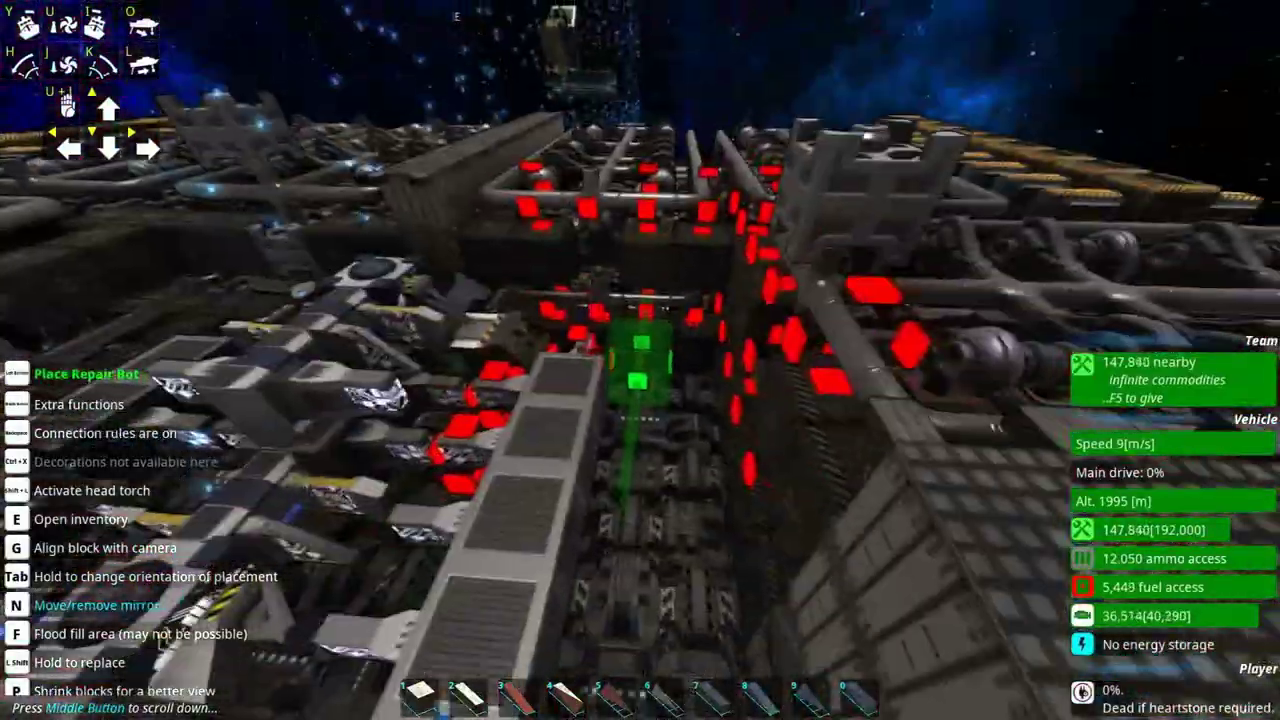
key(w)
click(640, 360)
Place compact repair tentacles next to the repair bots inside the hull.
key(e)
click(986, 40)
click(640, 360)
key(s)
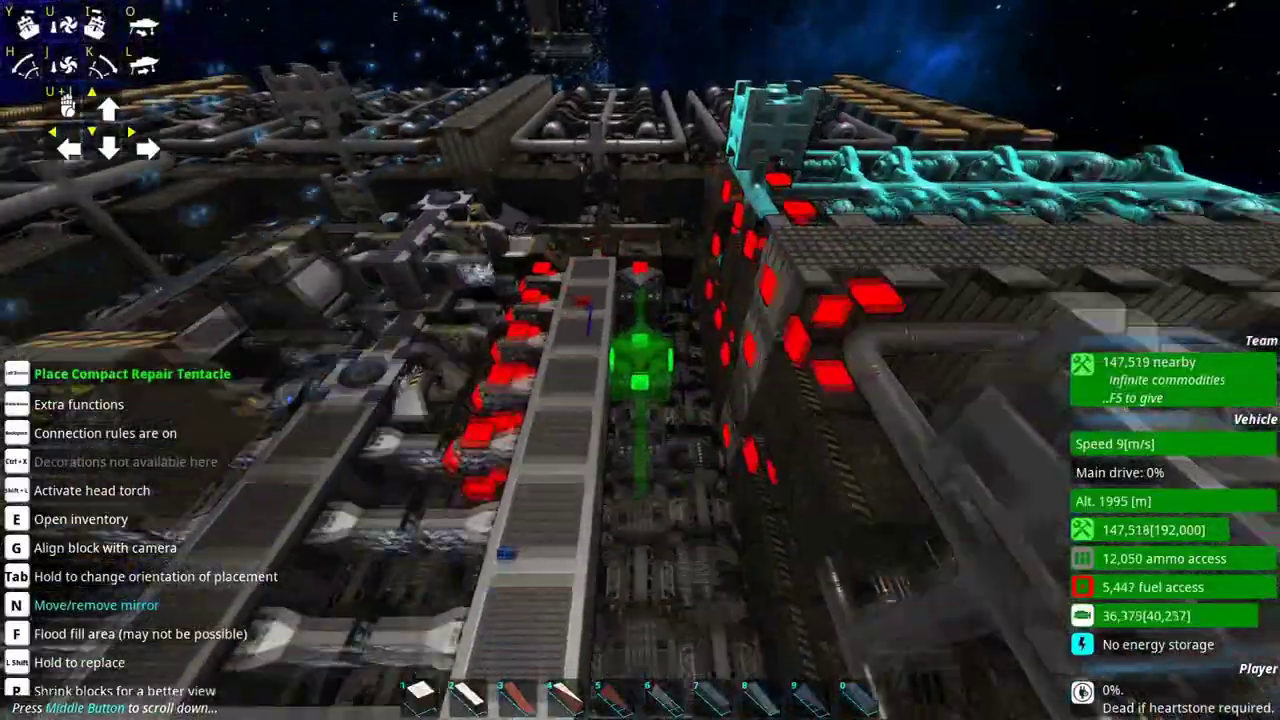
click(640, 360)
key(s)
Save the vehicle with its new repair equipment and return to the game view.
key(Escape)
click(150, 226)
click(340, 645)
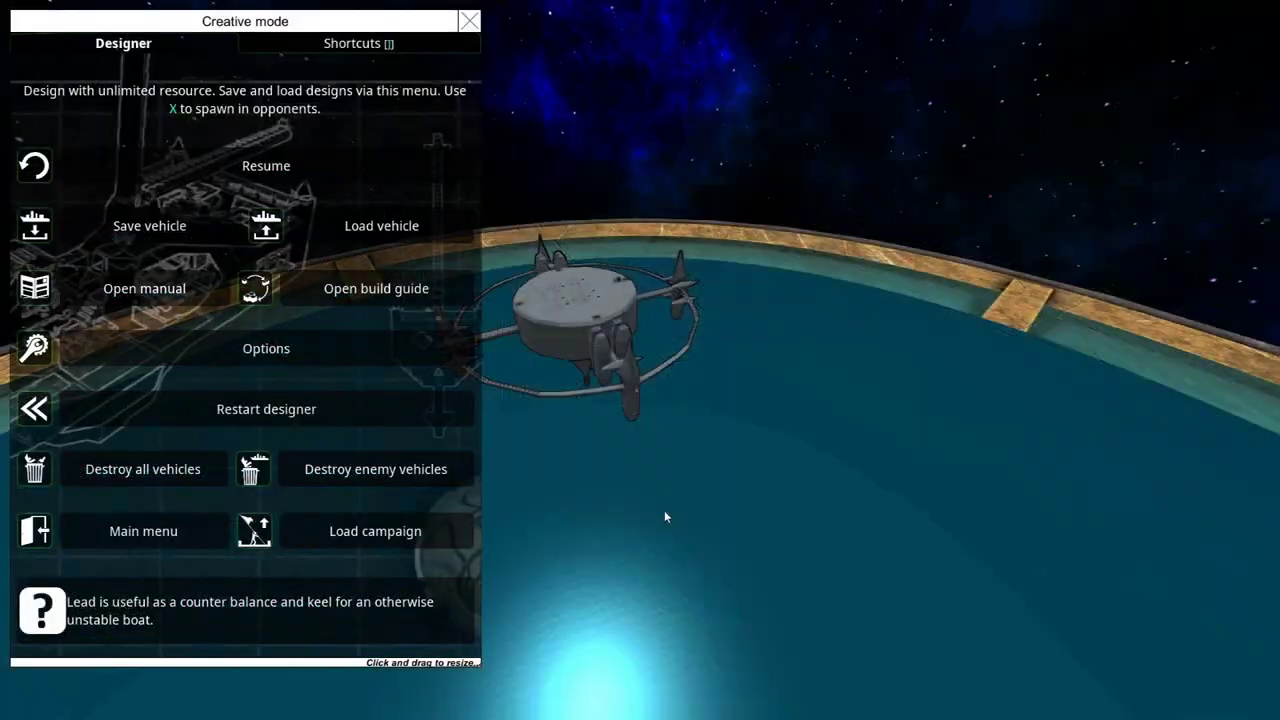
key(Escape)
key(w)
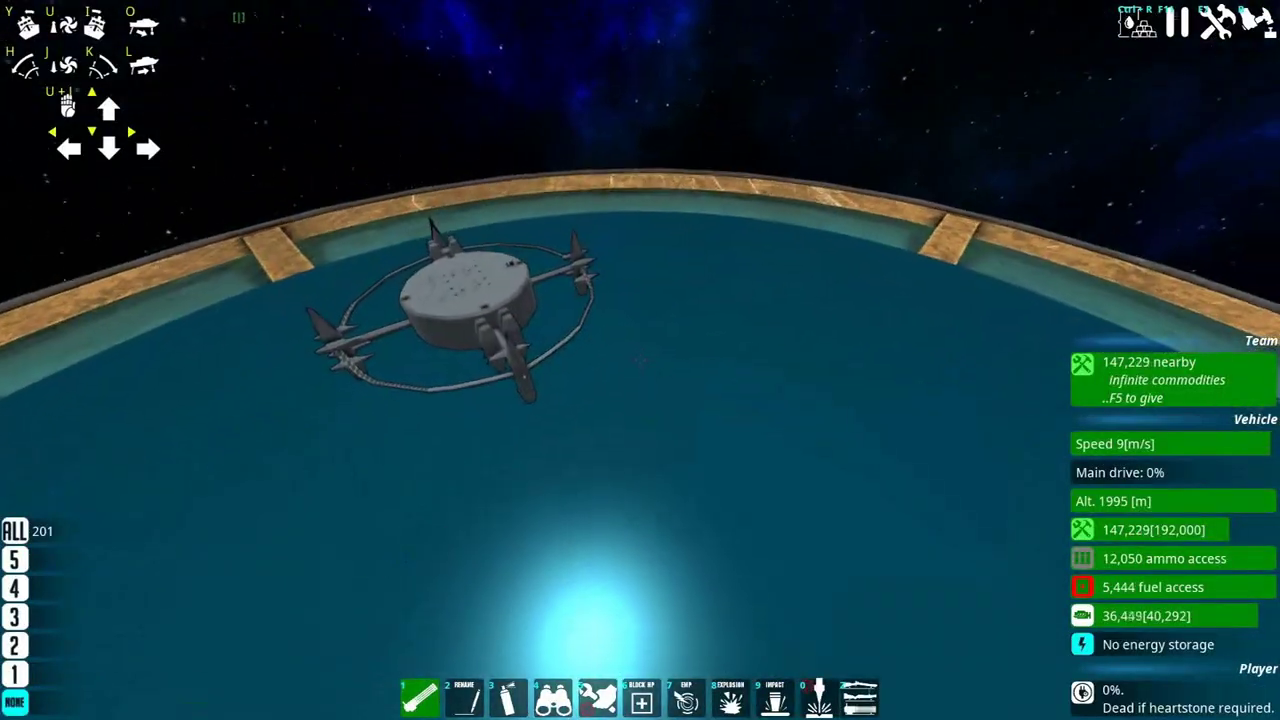
Spawn one Godly-difficulty Lightning Hoods Impedance ship 1500 m in front of the camera and open the AI control list.
key(alt+x)
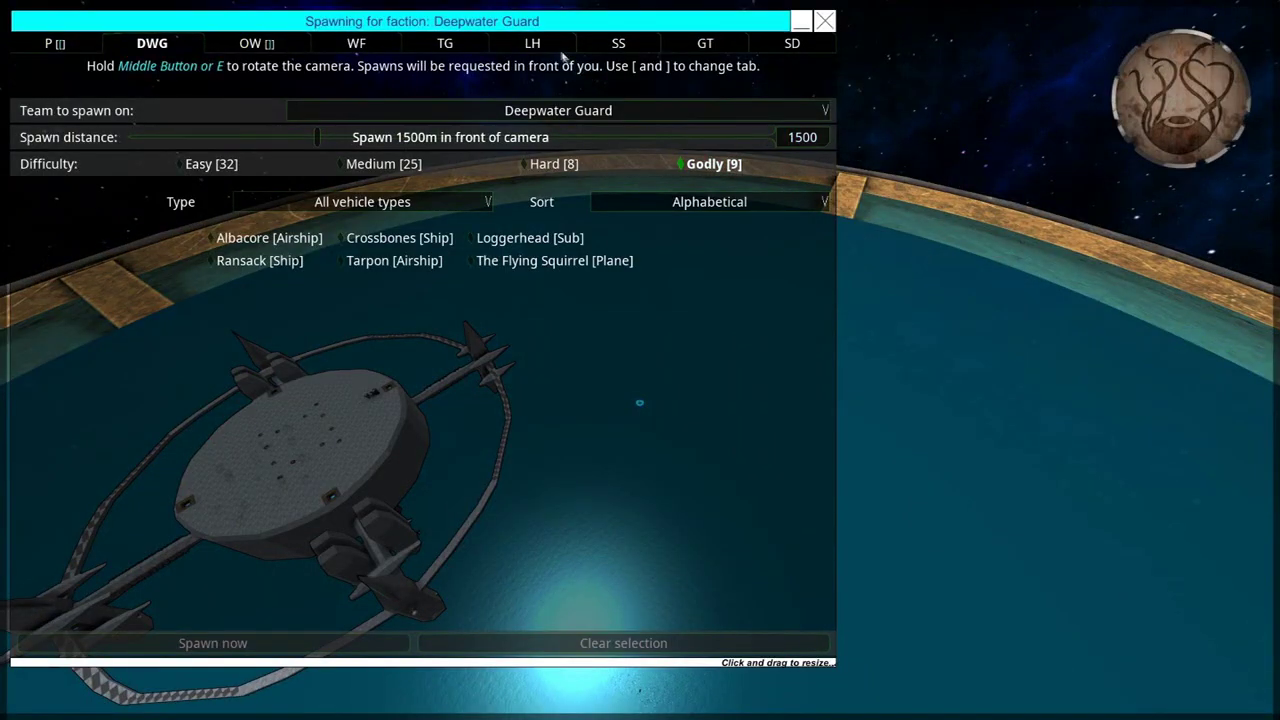
click(556, 238)
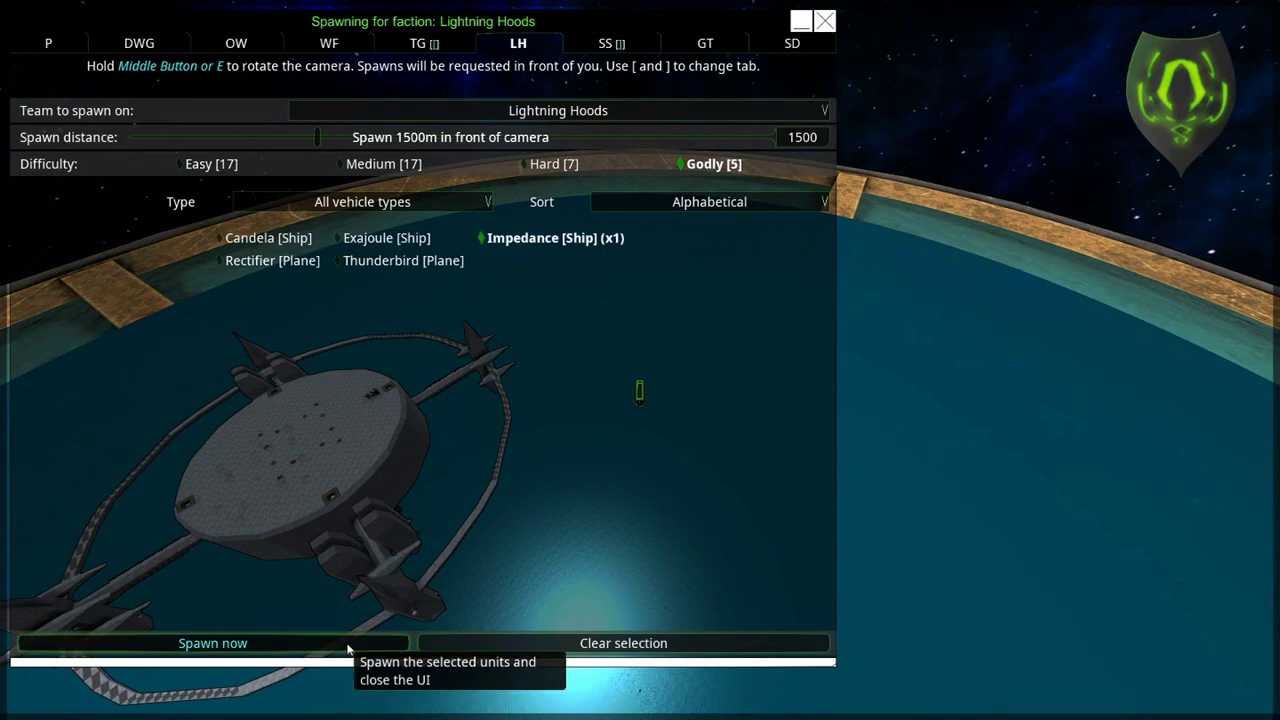
key(Escape)
key(y)
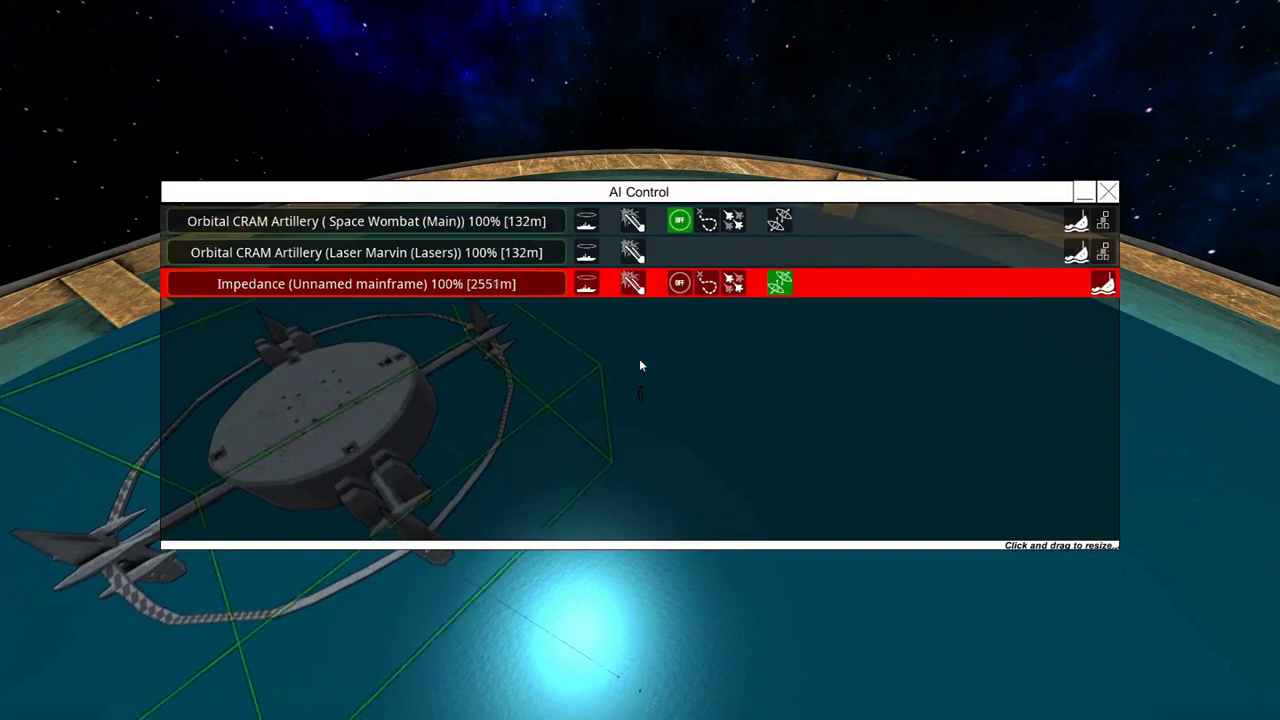
Enable automatic movement for the craft's Space Wombat (Main) AI and return to the game view.
key(y)
key(y)
click(780, 220)
key(y)
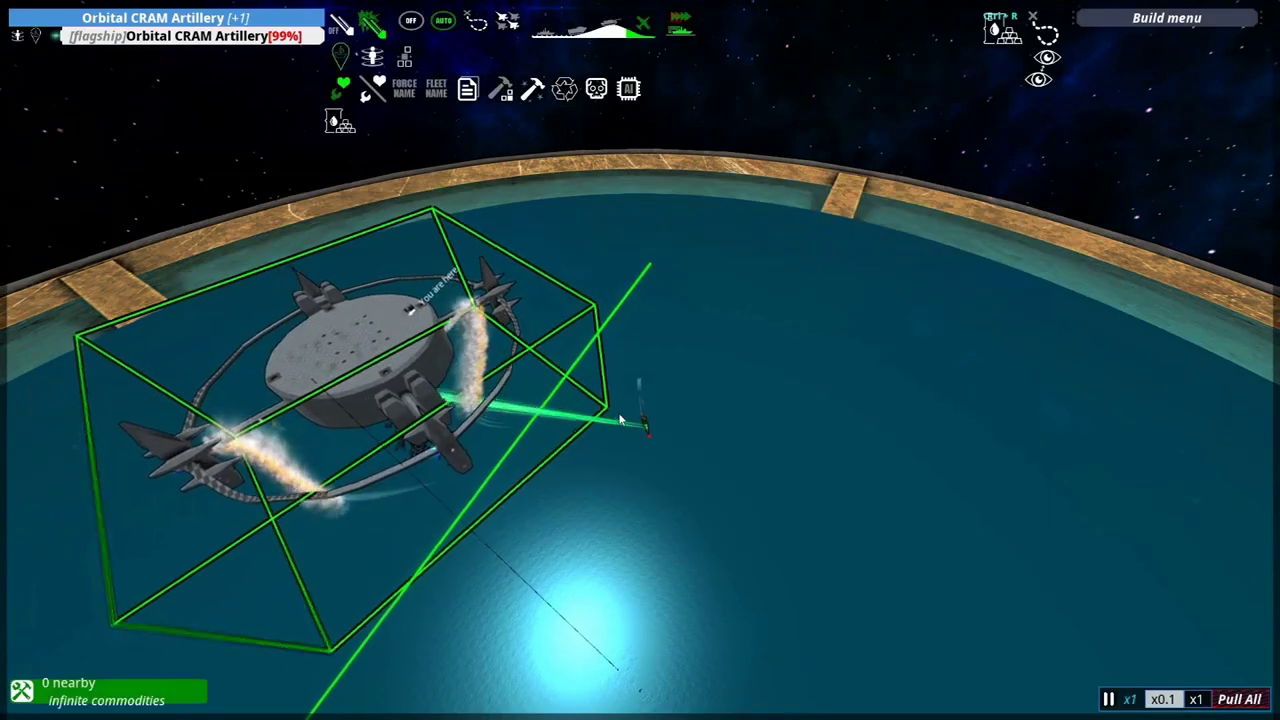
key(y)
key(Escape)
Examine the craft from below and above during its laser exchange with the Impedance, pausing the battle for a closer look.
key(w)
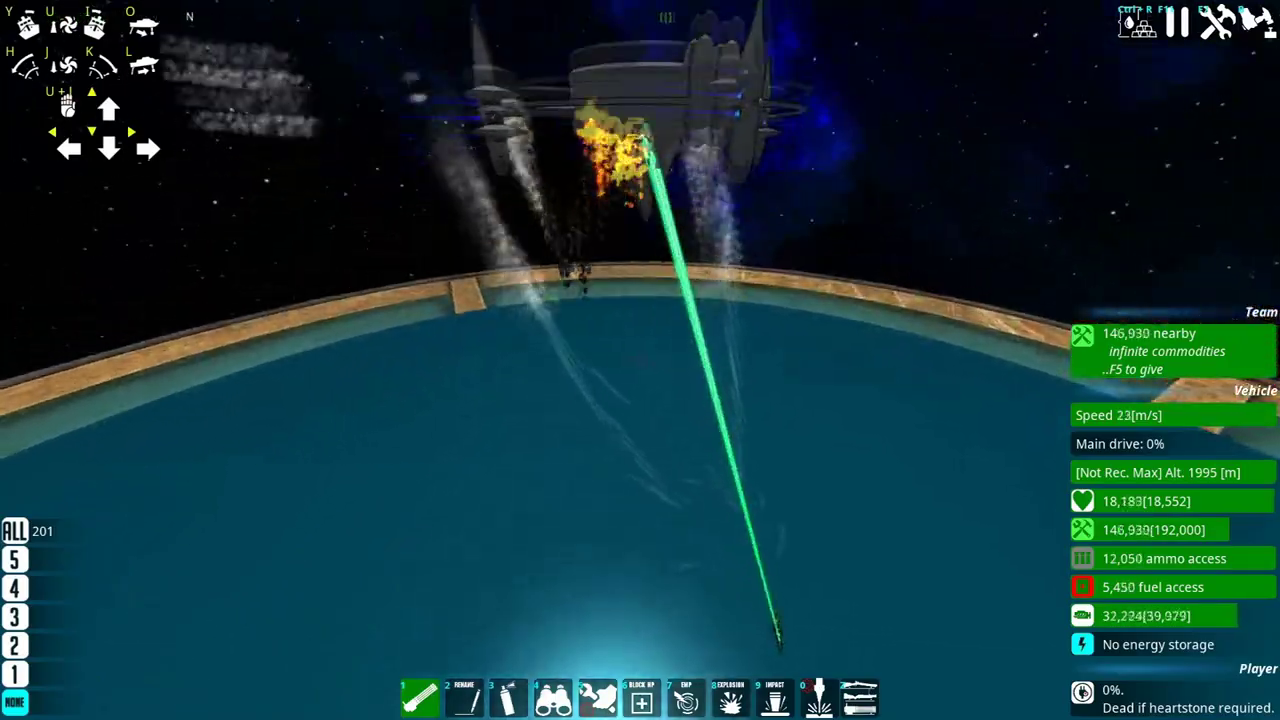
key(s)
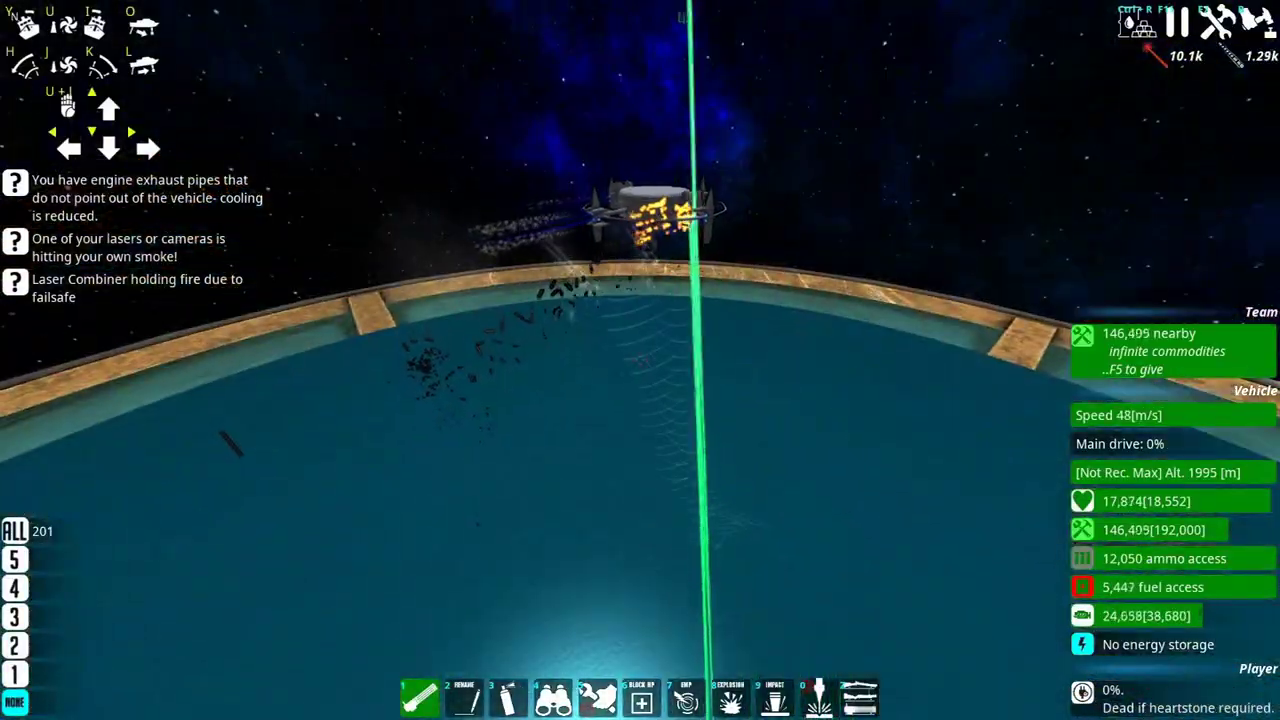
key(w)
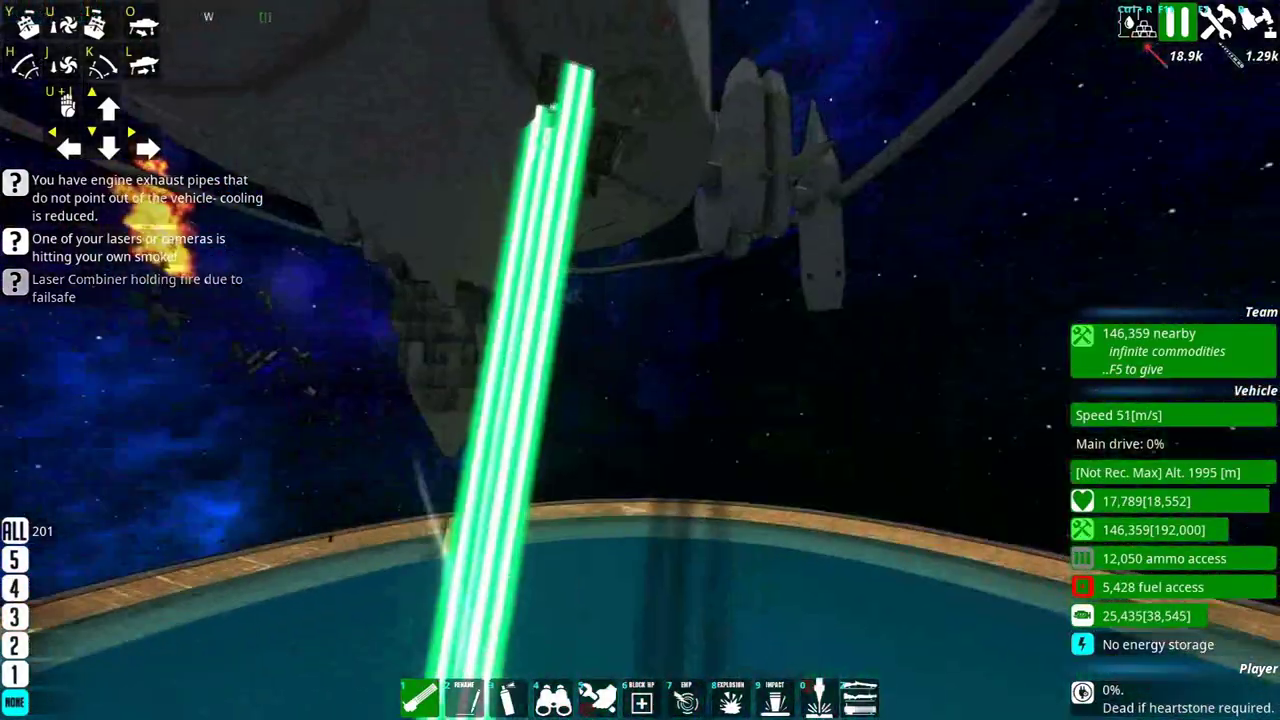
key(F11)
key(Escape)
click(411, 460)
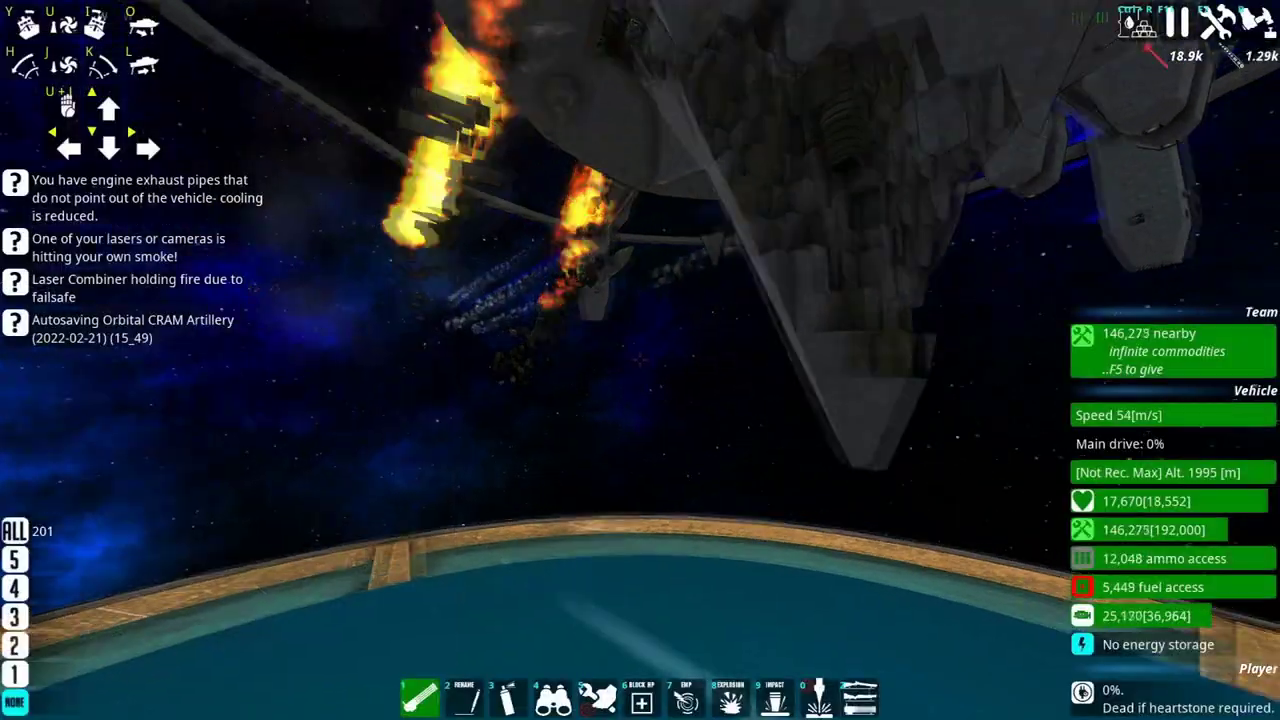
key(s)
key(e)
click(656, 355)
click(683, 325)
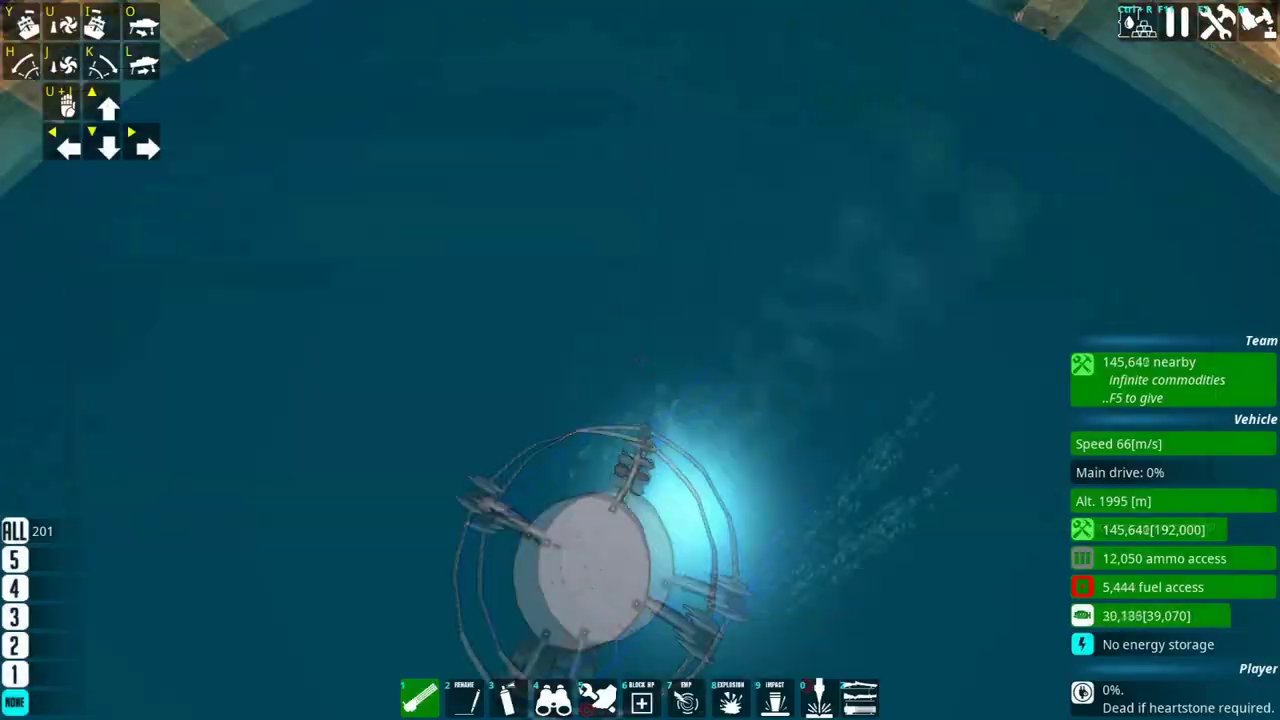
Spawn a Medium-difficulty Lightning Hoods Coulomb ship 1500 m in front of the camera.
key(Escape)
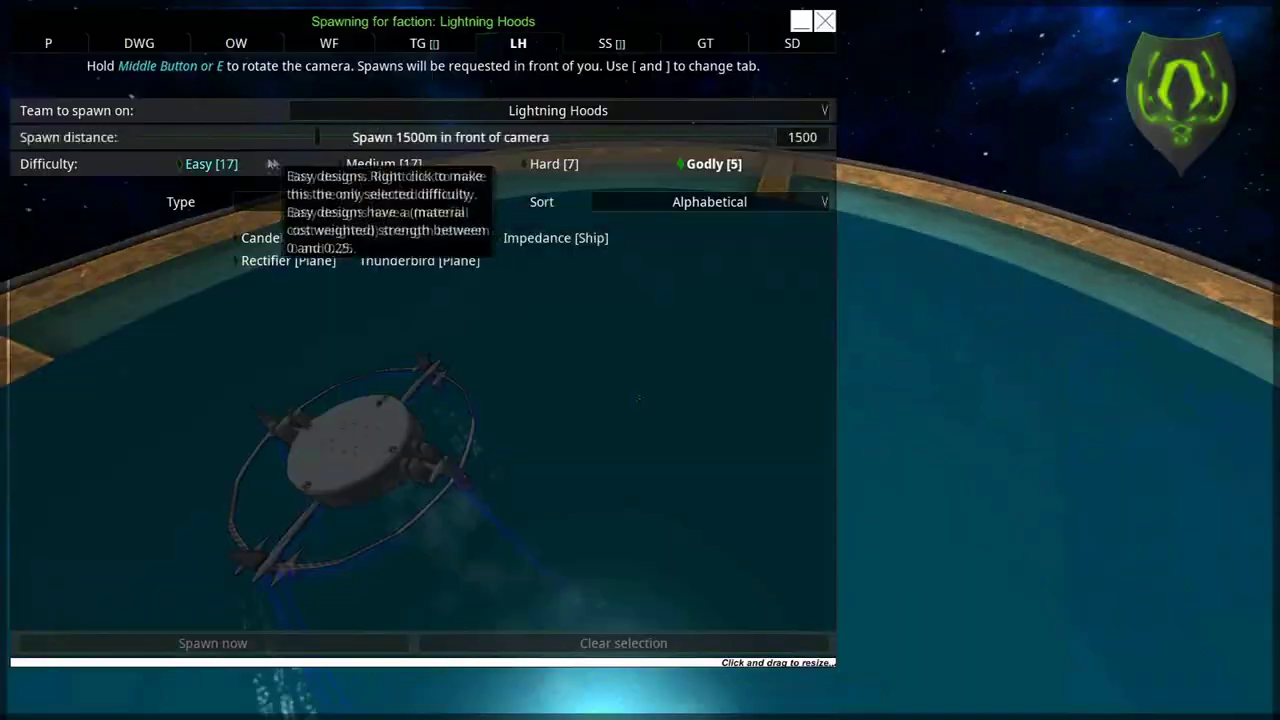
right_click(270, 164)
right_click(436, 164)
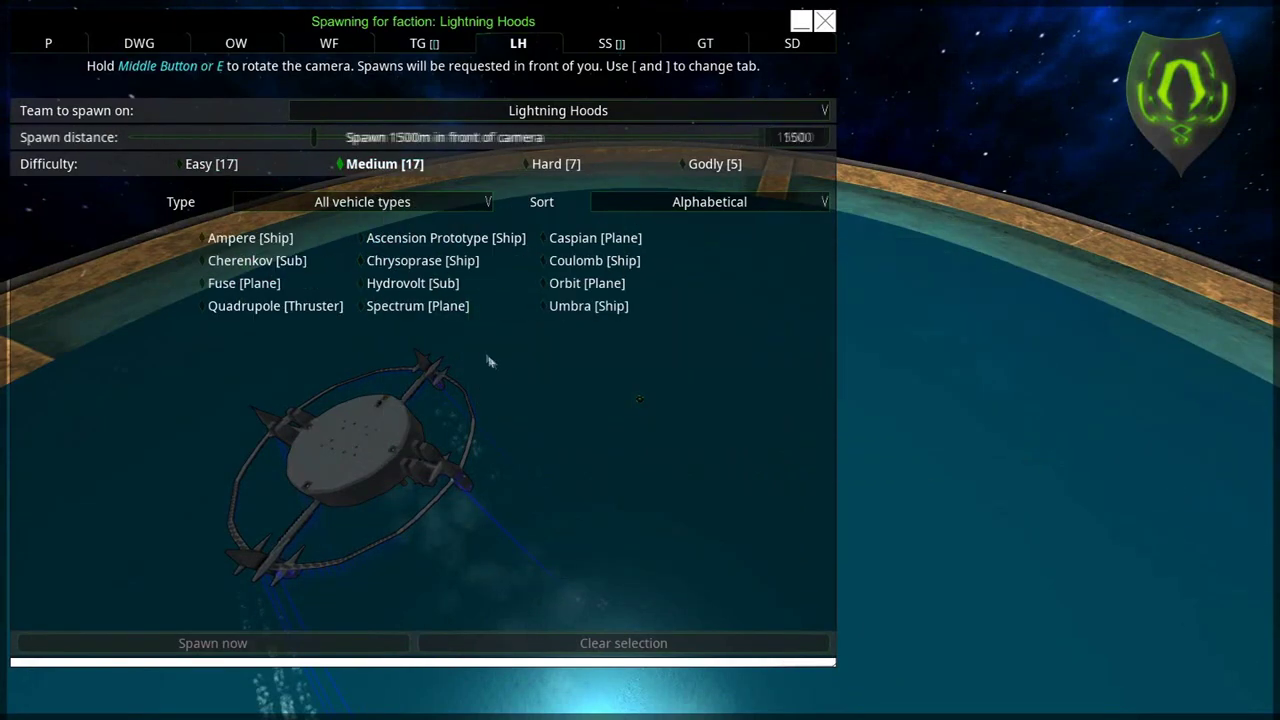
click(625, 264)
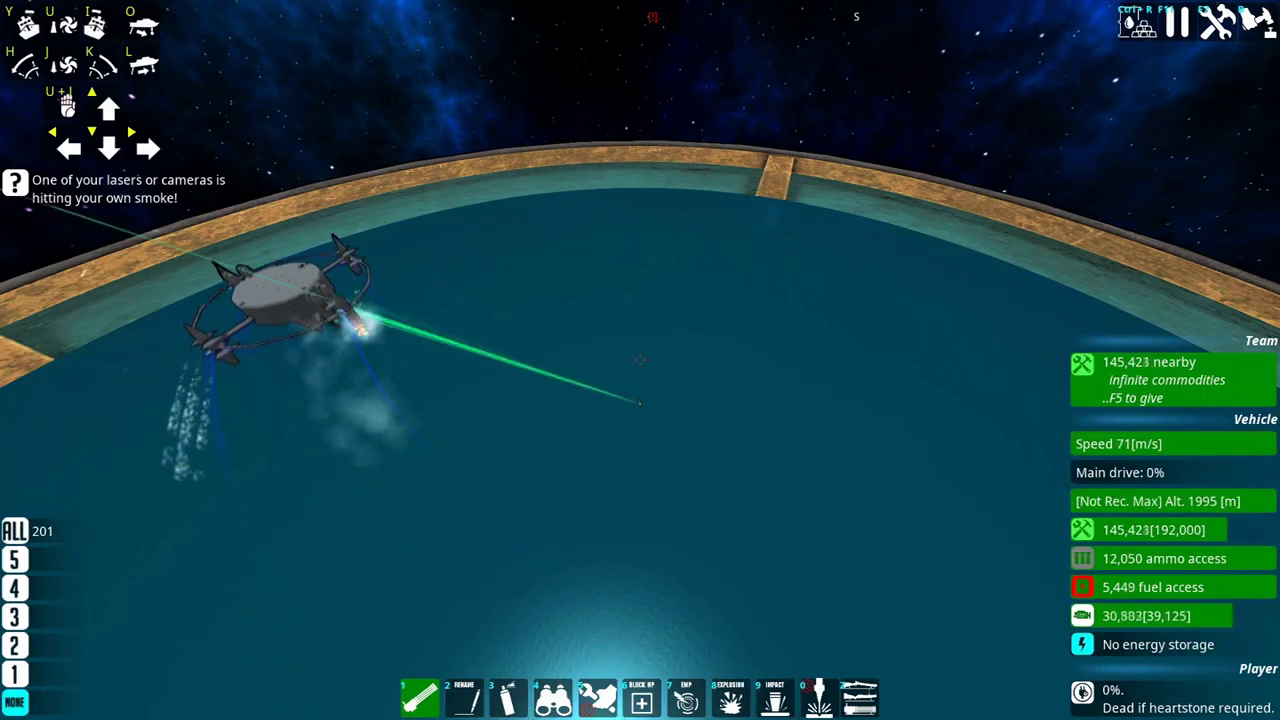
Pause and resume the battle to examine the craft's underside while it exchanges fire with the Coulomb.
key(F11)
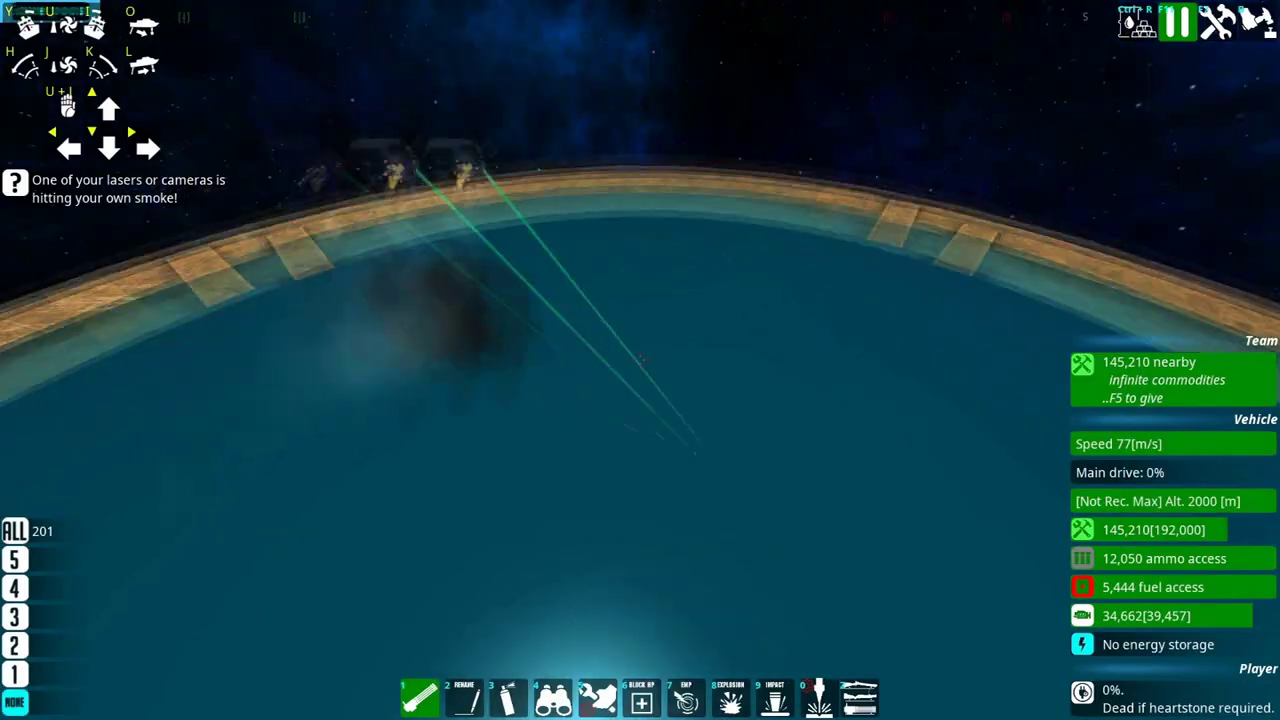
key(w)
key(F11)
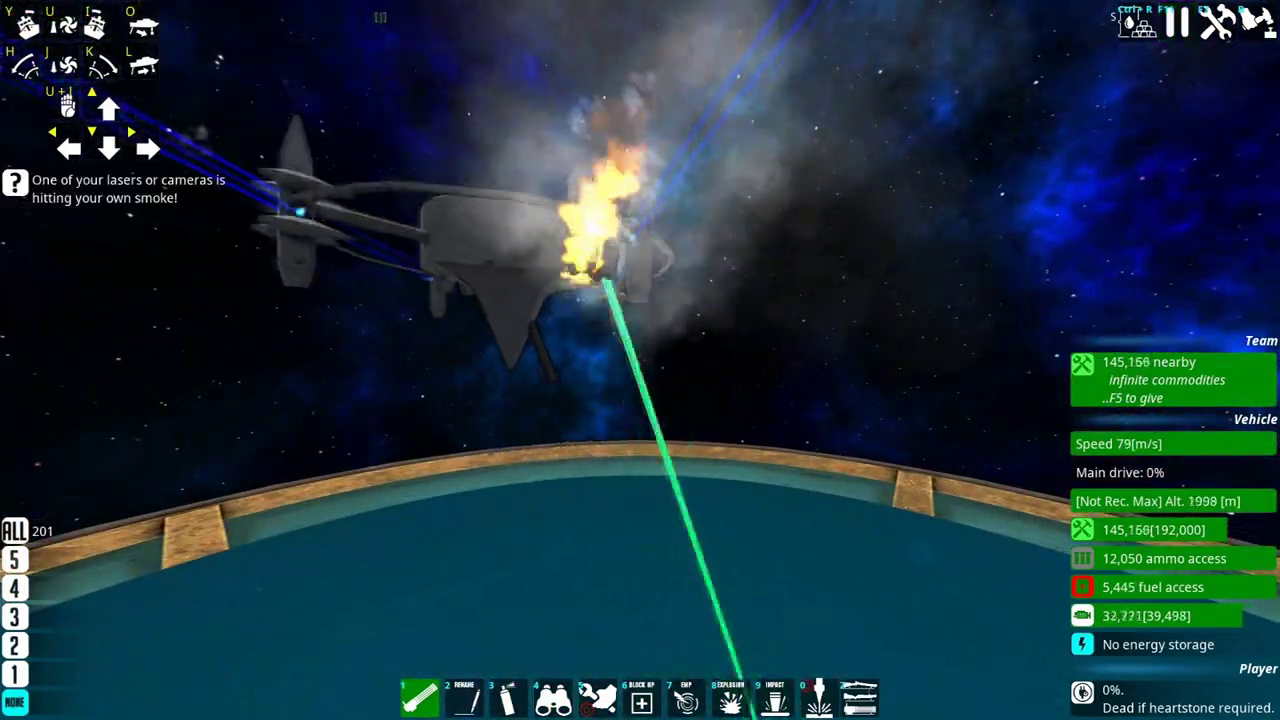
key(F11)
key(z)
key(Escape)
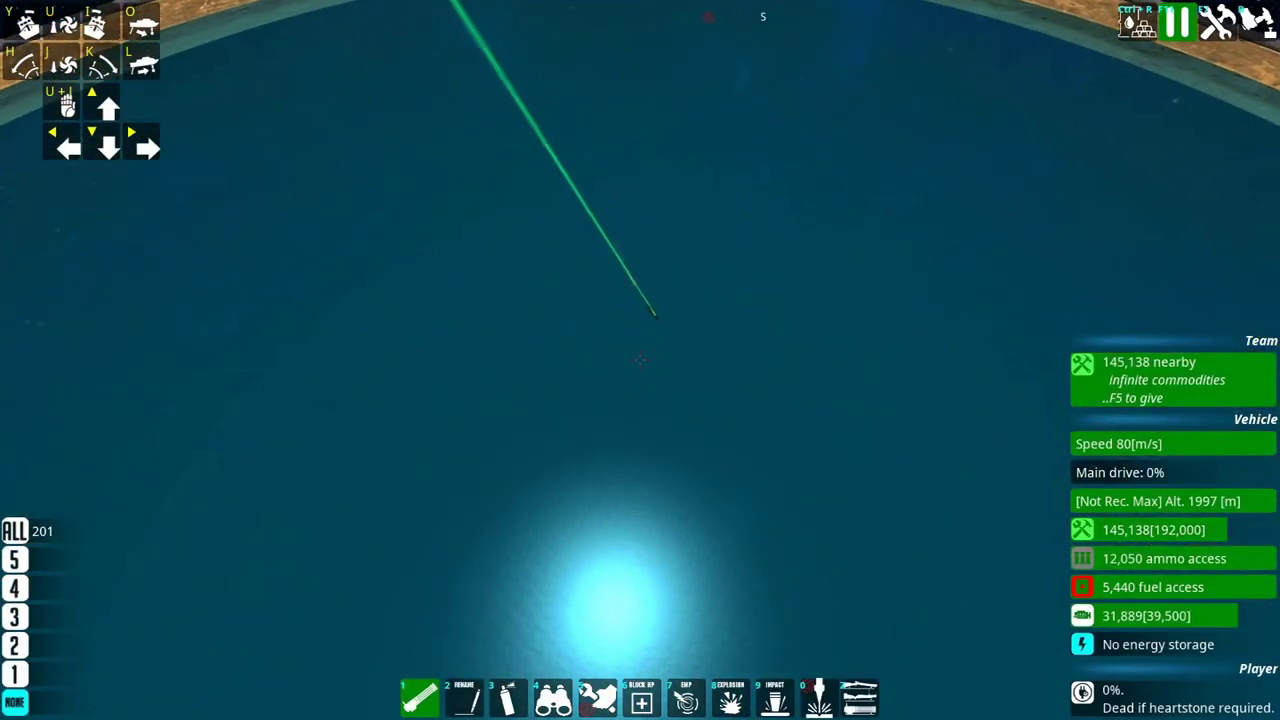
Descend to the sea and observe the Coulomb's guns and the incoming shells up close.
key(w)
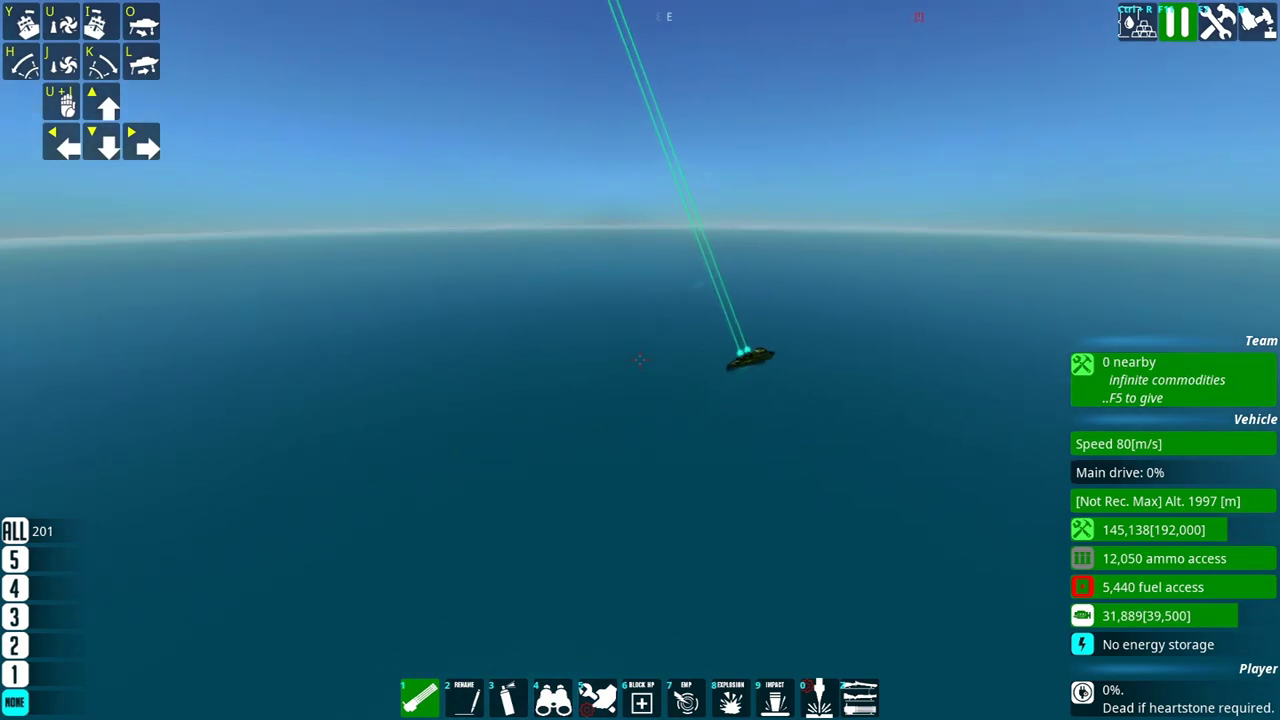
key(F11)
key(s)
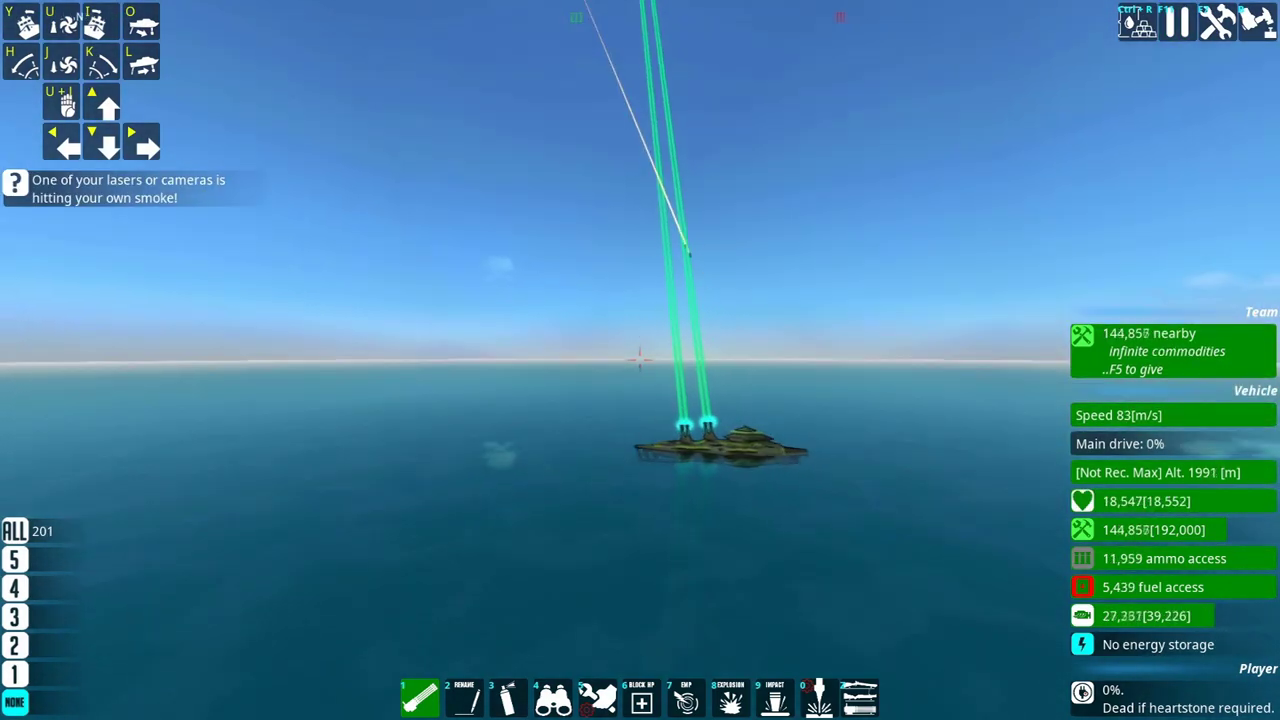
key(w)
key(s)
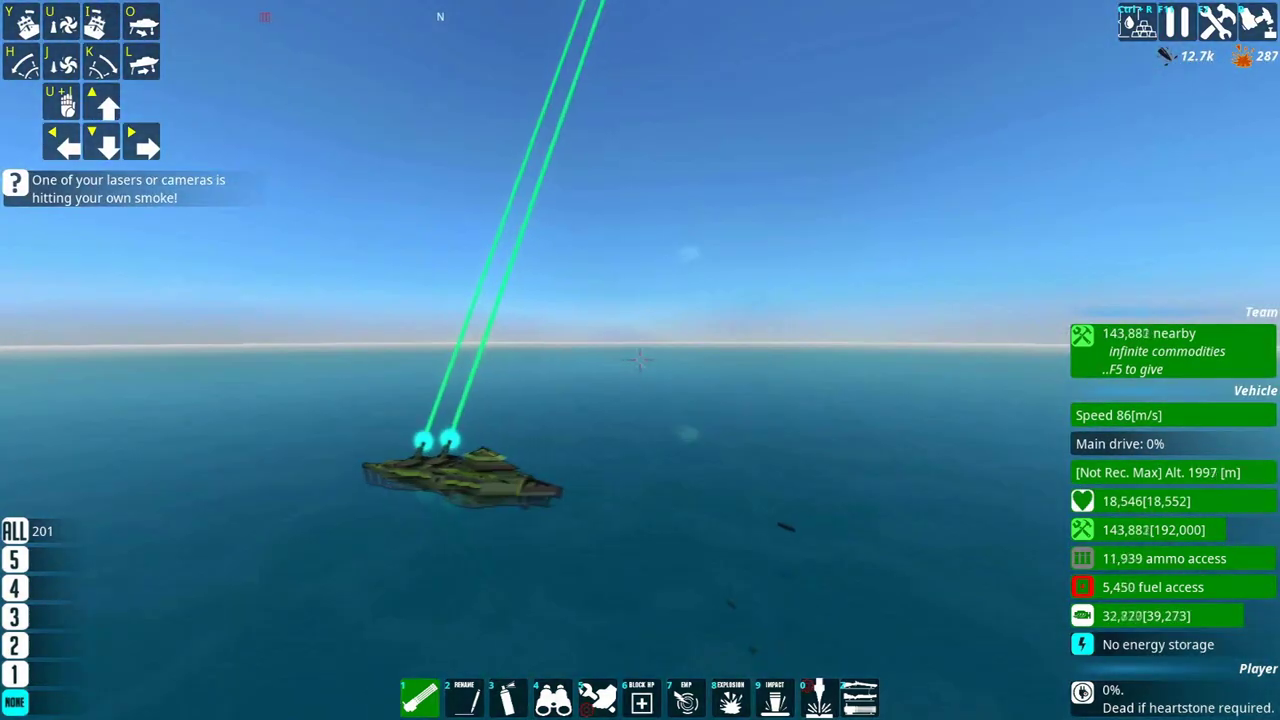
Check the status details of the Orbital CRAM Artillery and the Coulomb in the command view.
key(x)
key(Escape)
key(Return)
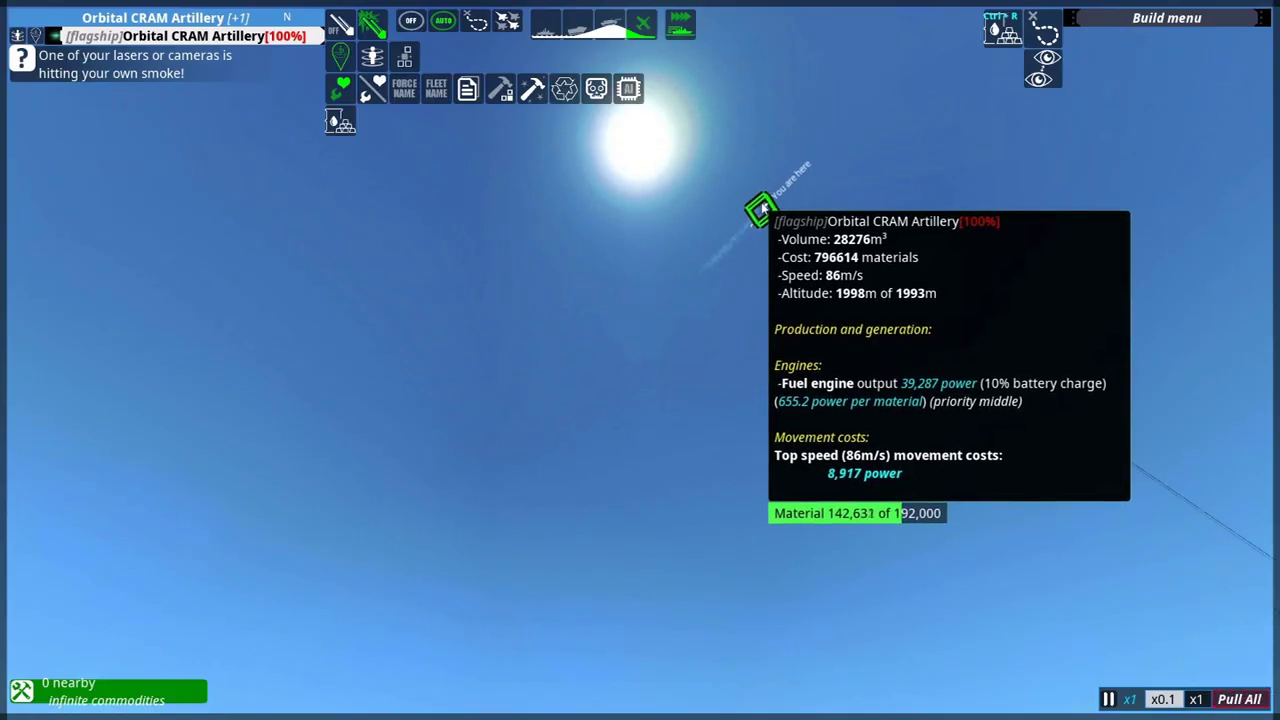
key(Return)
key(Return)
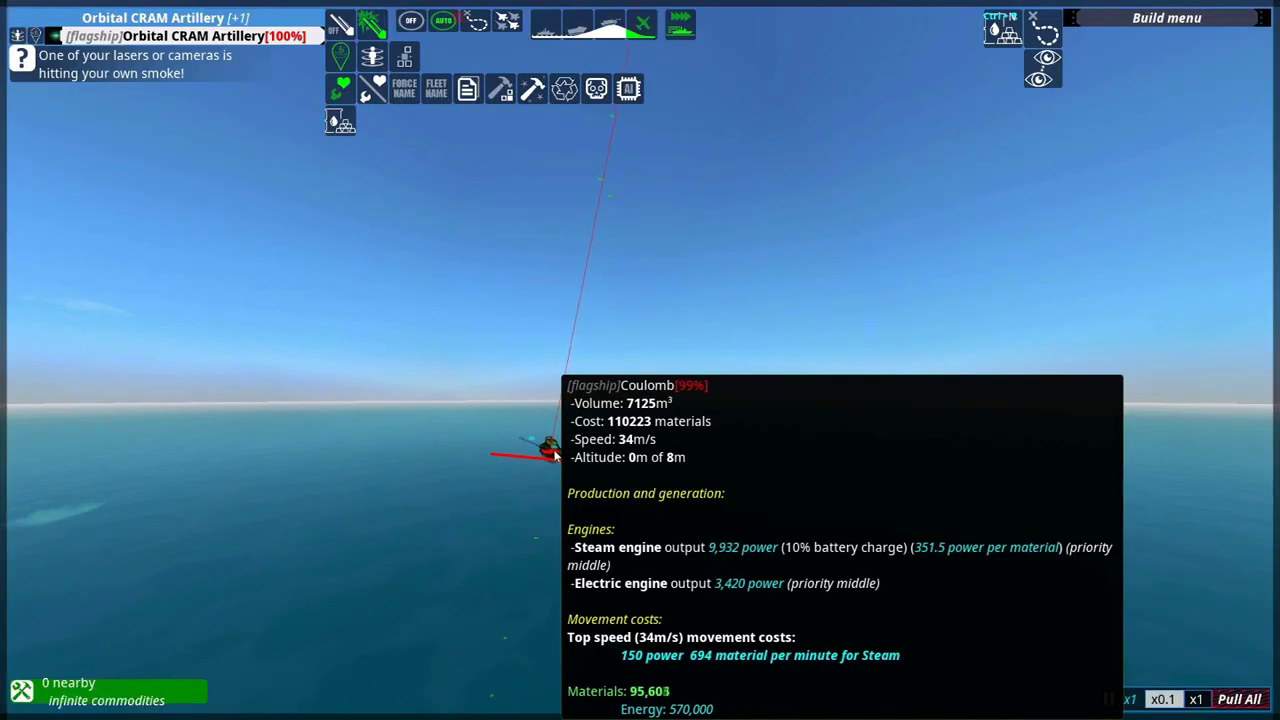
key(Return)
Return to orbit and examine the craft's hull and thrusters from below and from above.
key(w)
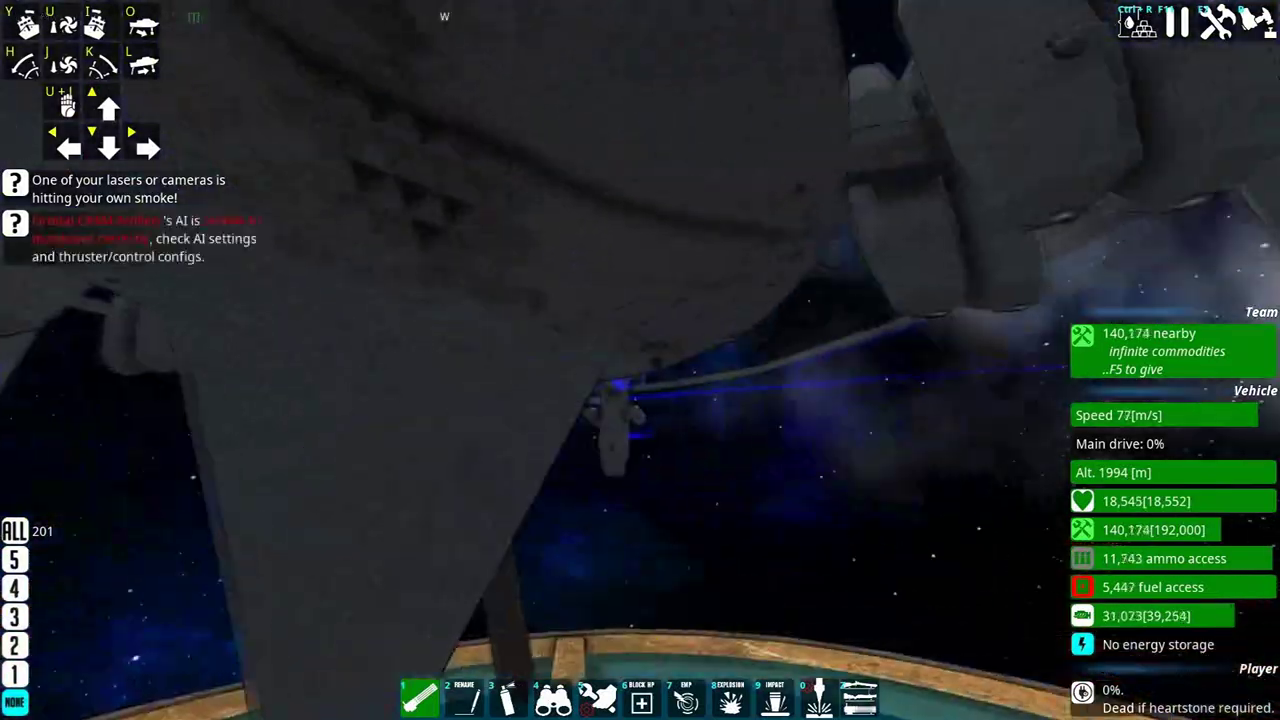
key(space)
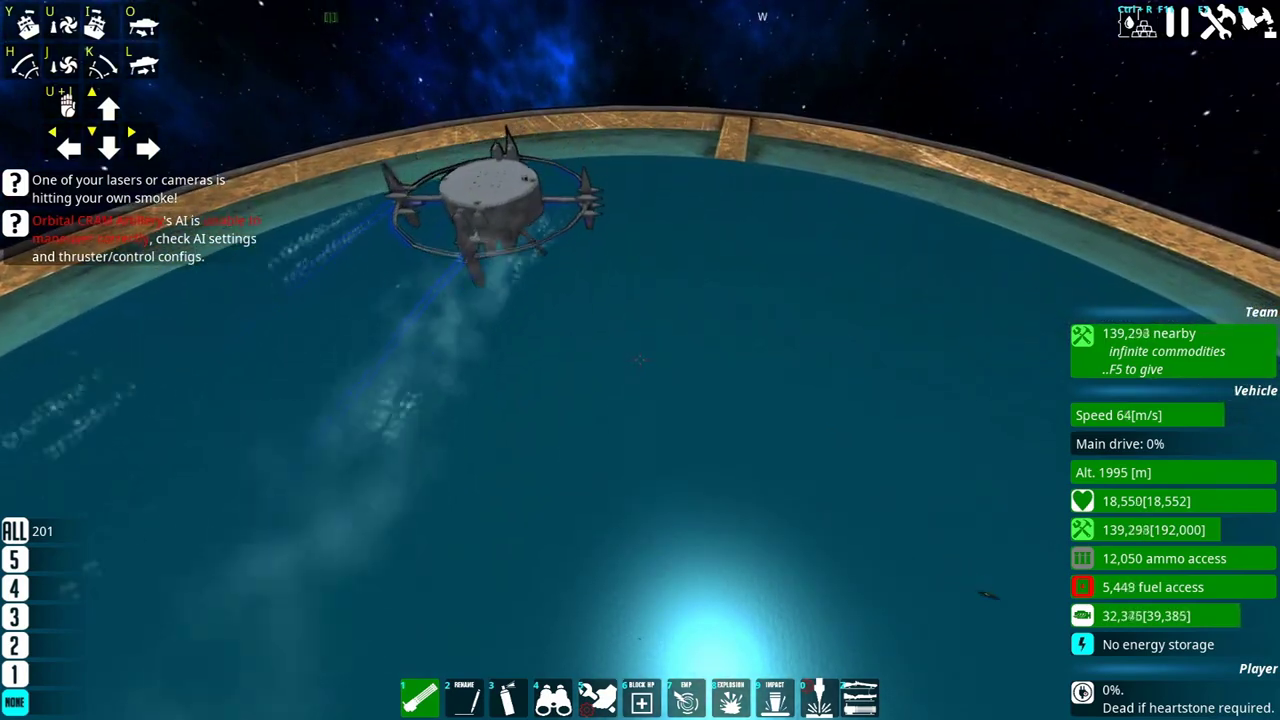
key(w)
key(s)
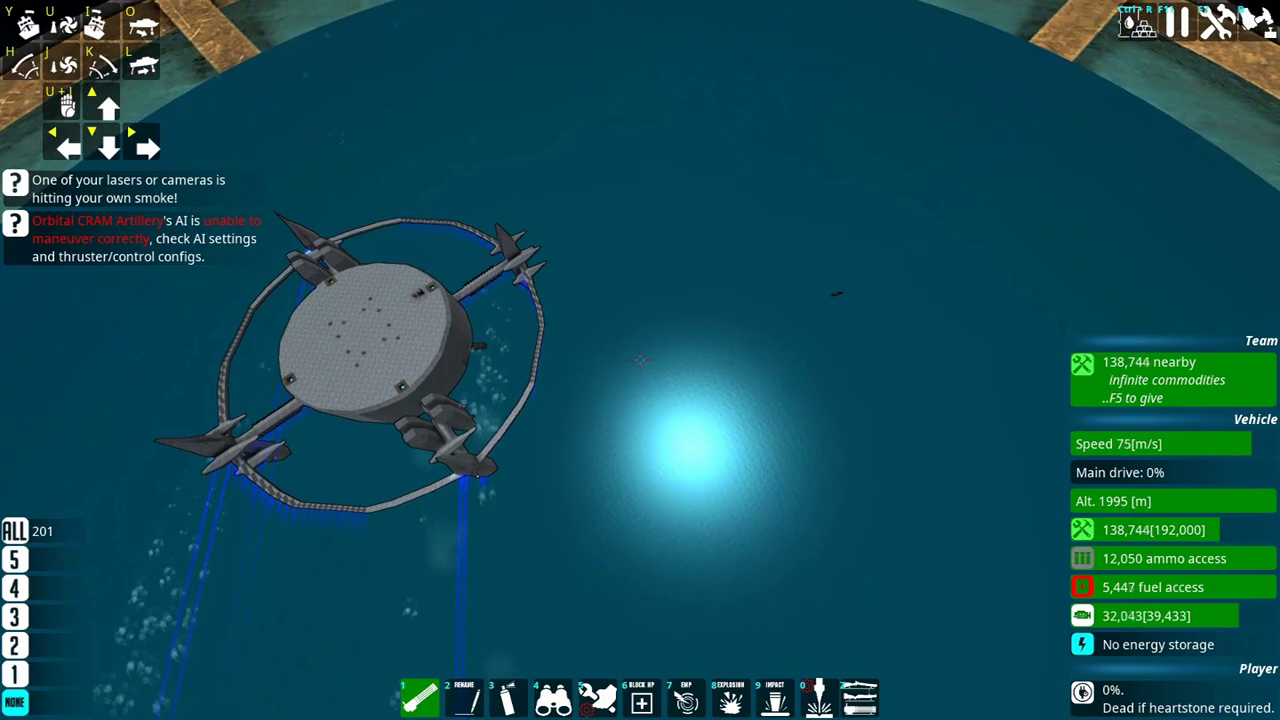
Check the positions of the craft and the enemy ship on the map, then return to the battle.
key(m)
scroll(674, 406, up, 3)
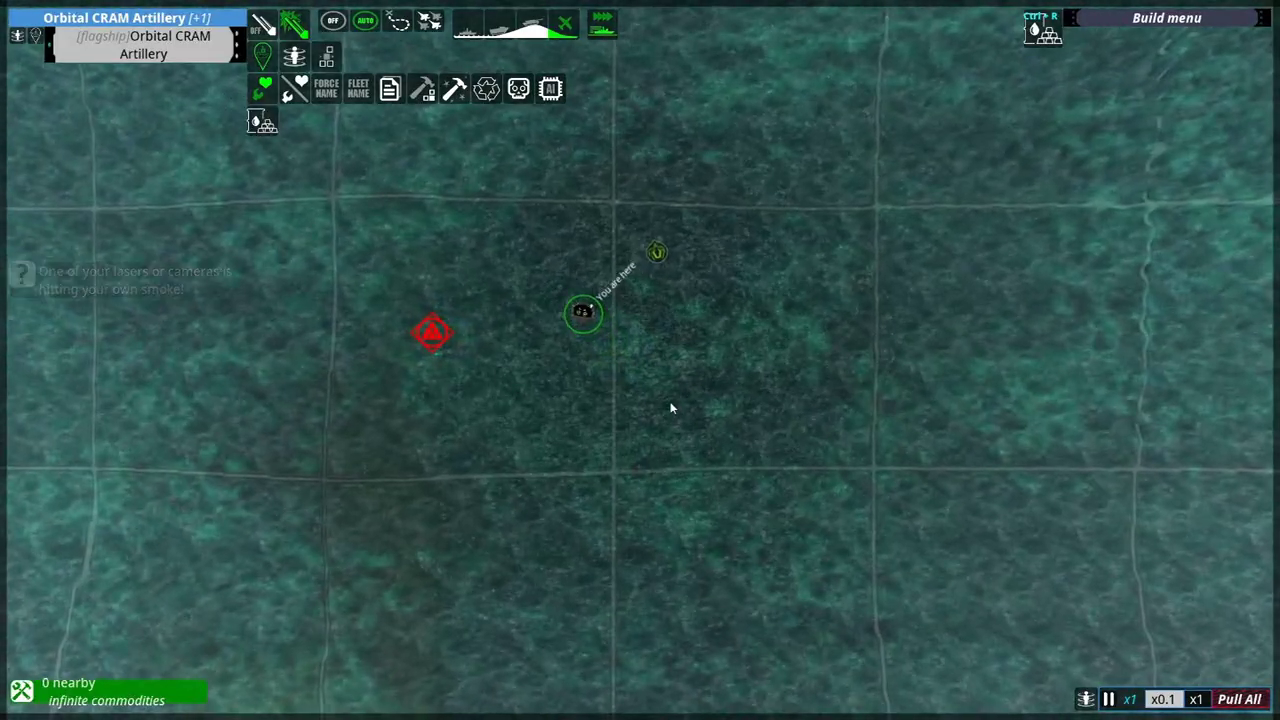
key(m)
key(w)
key(s)
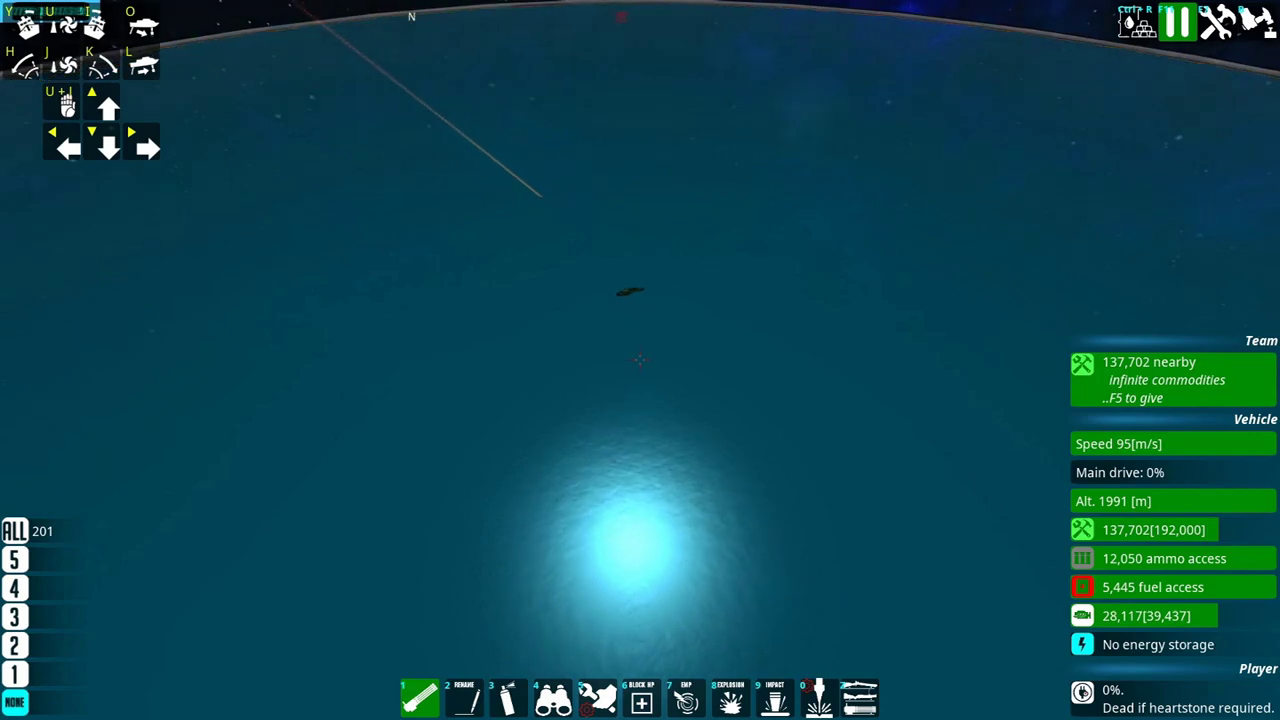
Inspect the Coulomb for damage at sea level and locate both vehicles on the map.
key(w)
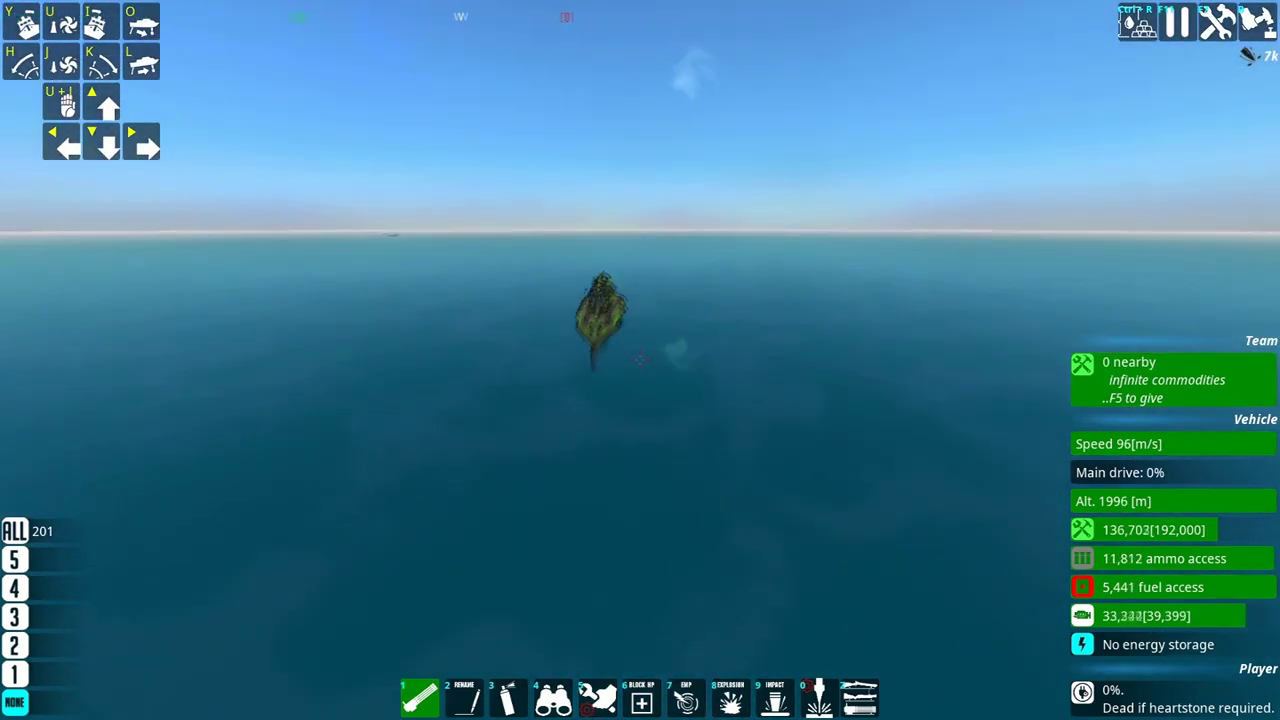
key(w)
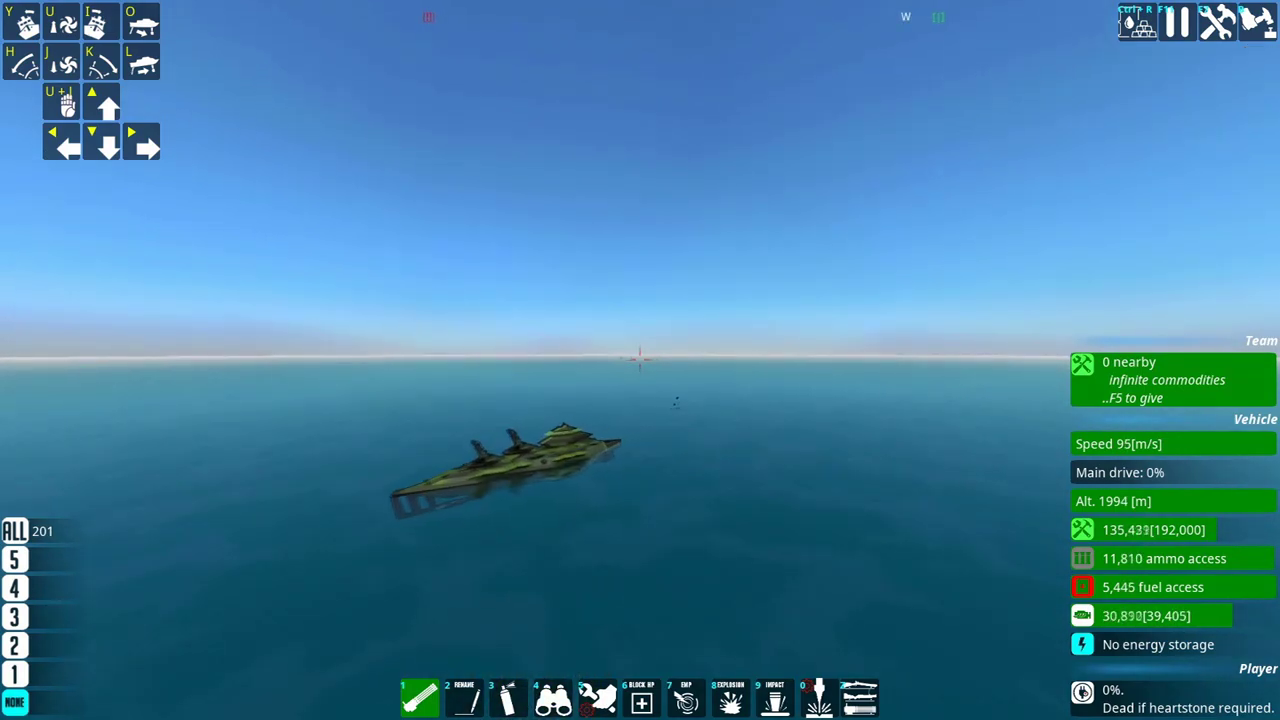
key(m)
scroll(664, 411, up, 5)
scroll(664, 411, down, 2)
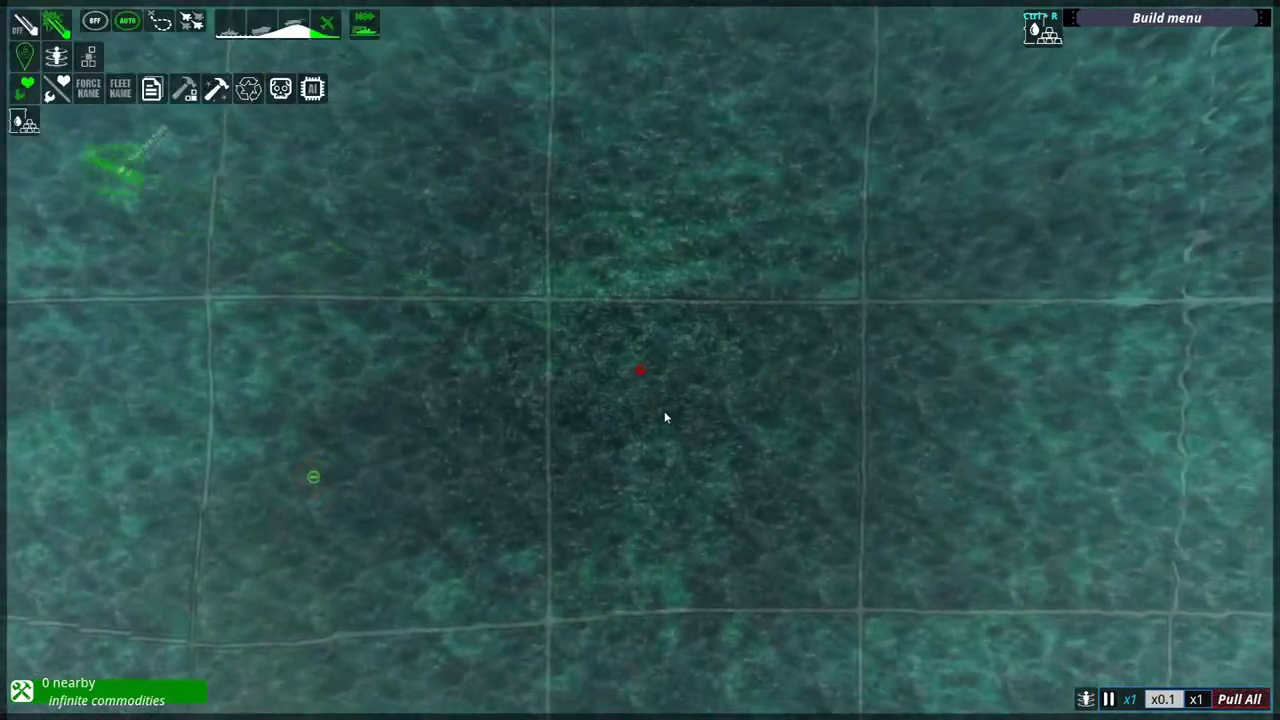
key(m)
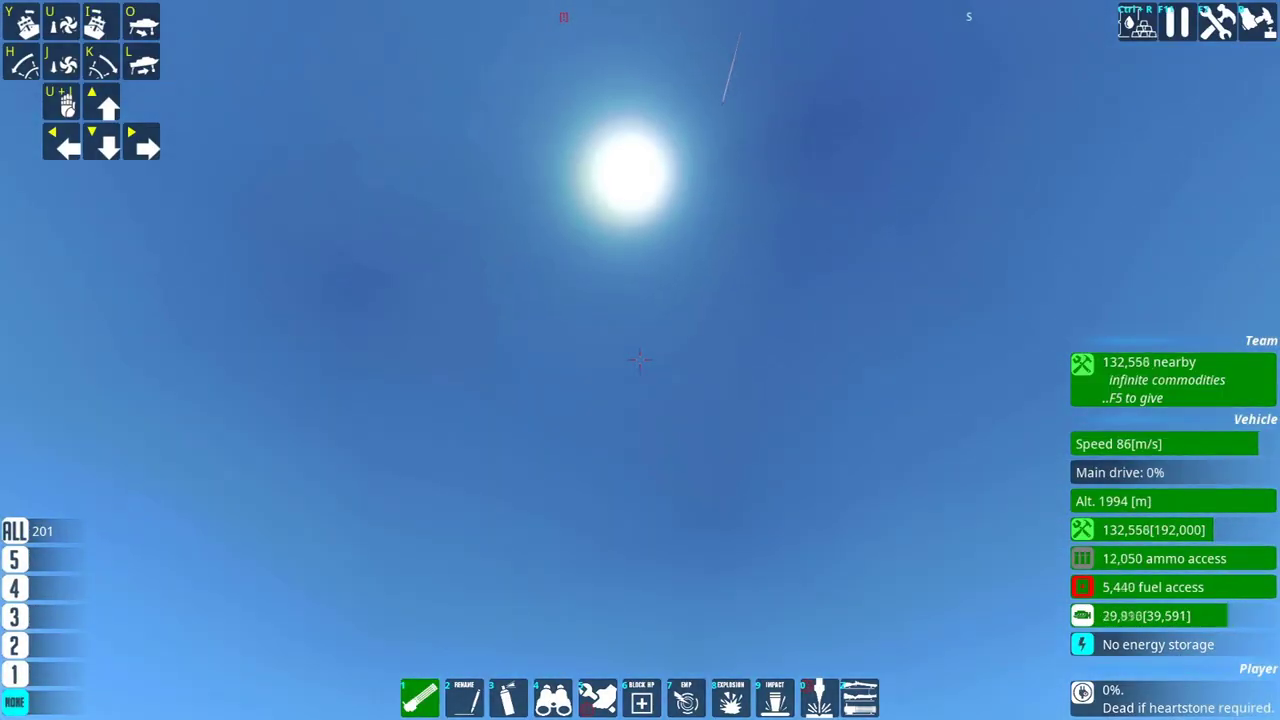
Follow the Coulomb closely under CRAM bombardment, checking the map for its position relative to the craft.
key(w)
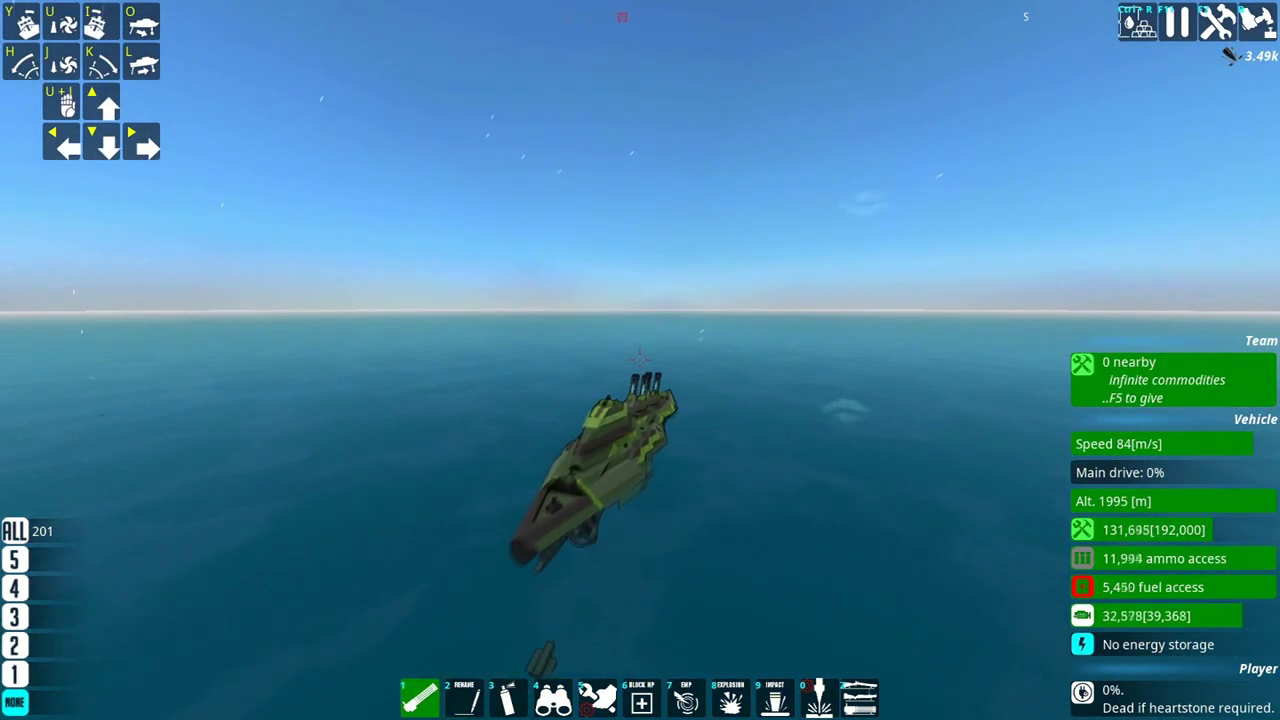
key(m)
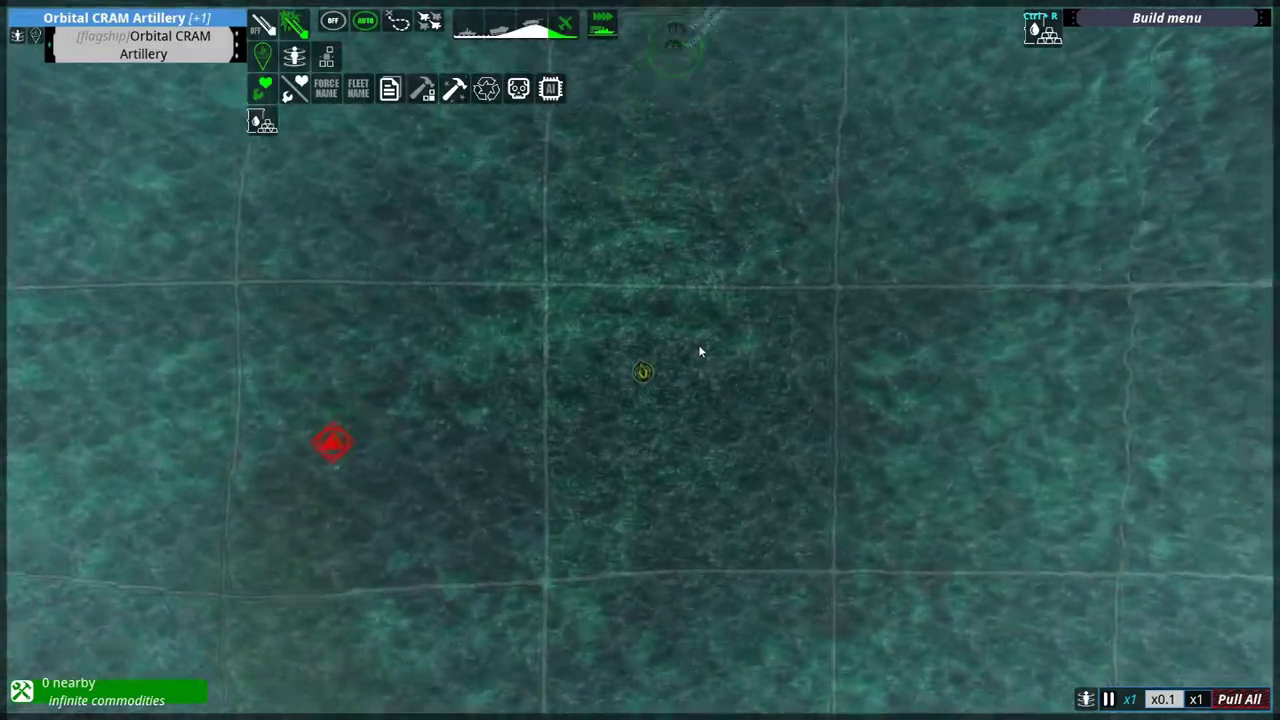
key(m)
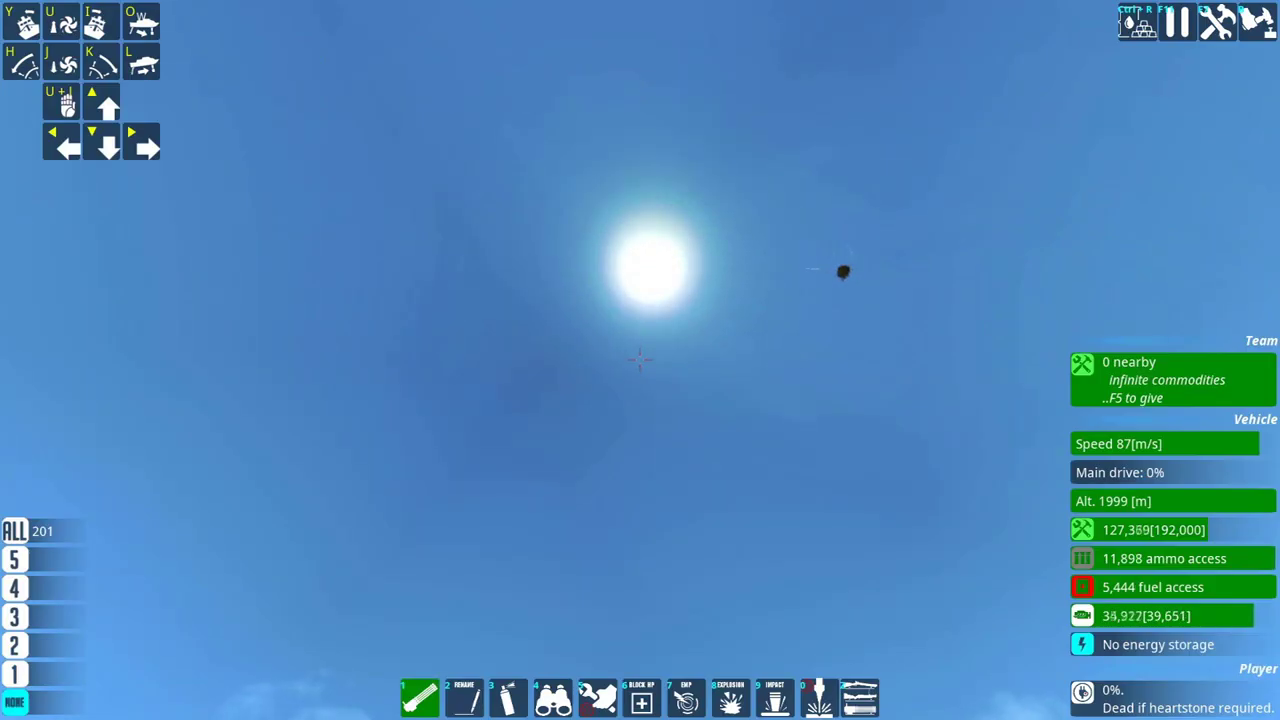
key(w)
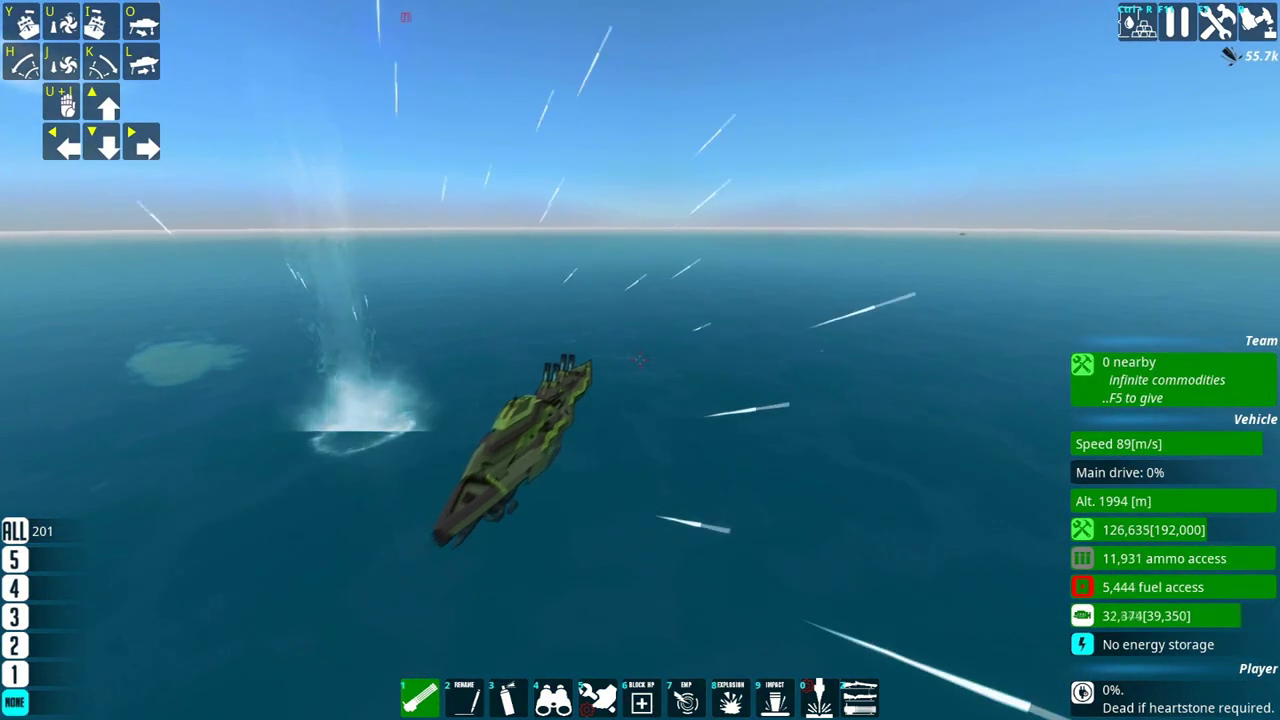
key(w)
key(w)
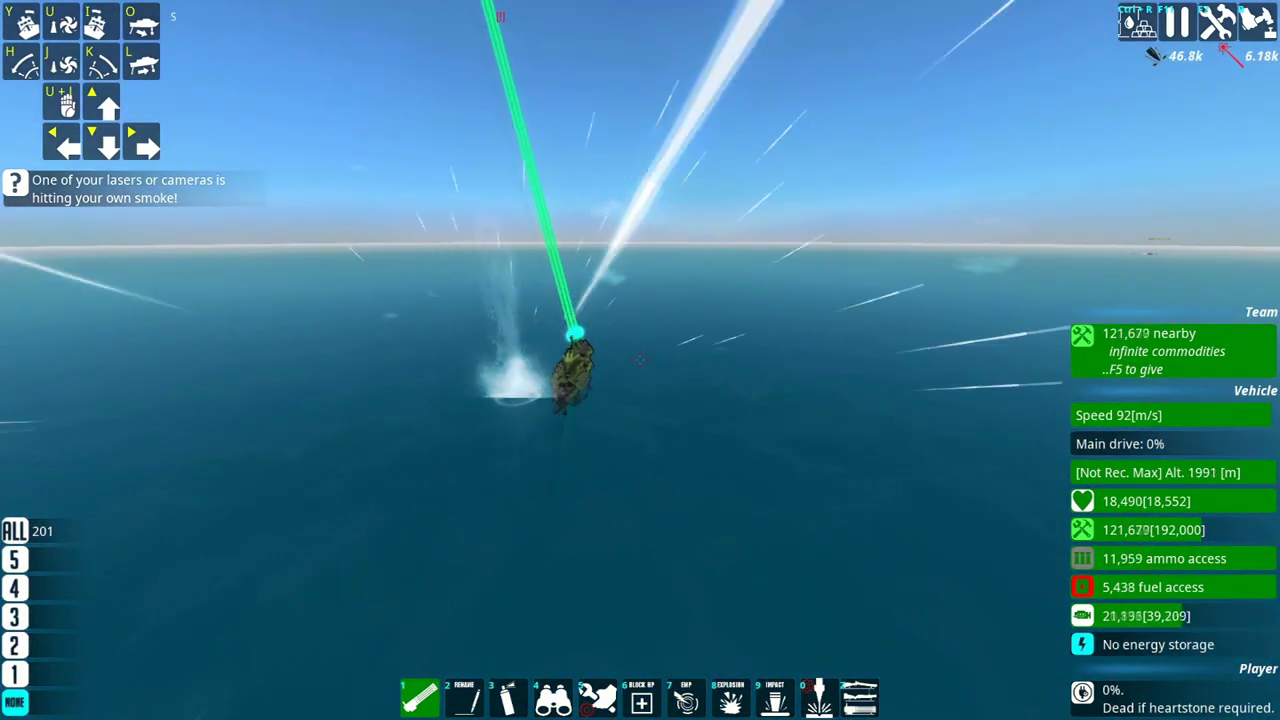
Check the condition of both vehicles in the AI control list and continue observing the duel from sea and orbit.
key(x)
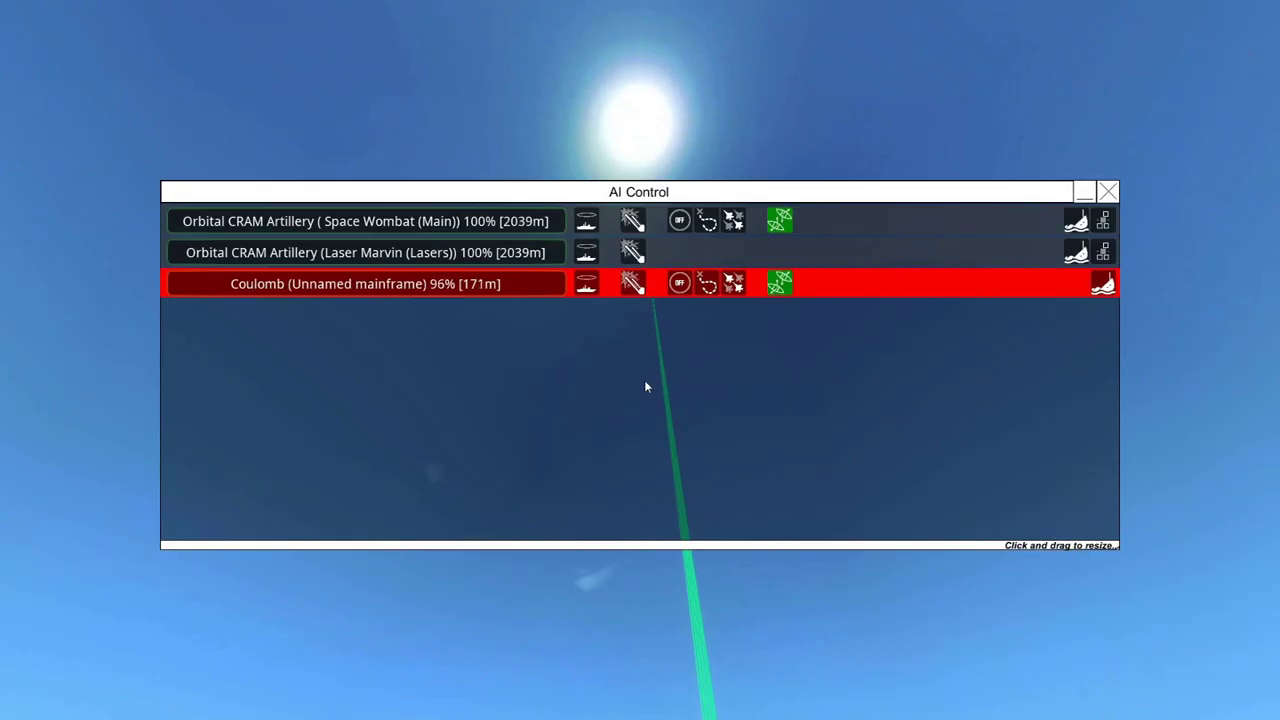
key(x)
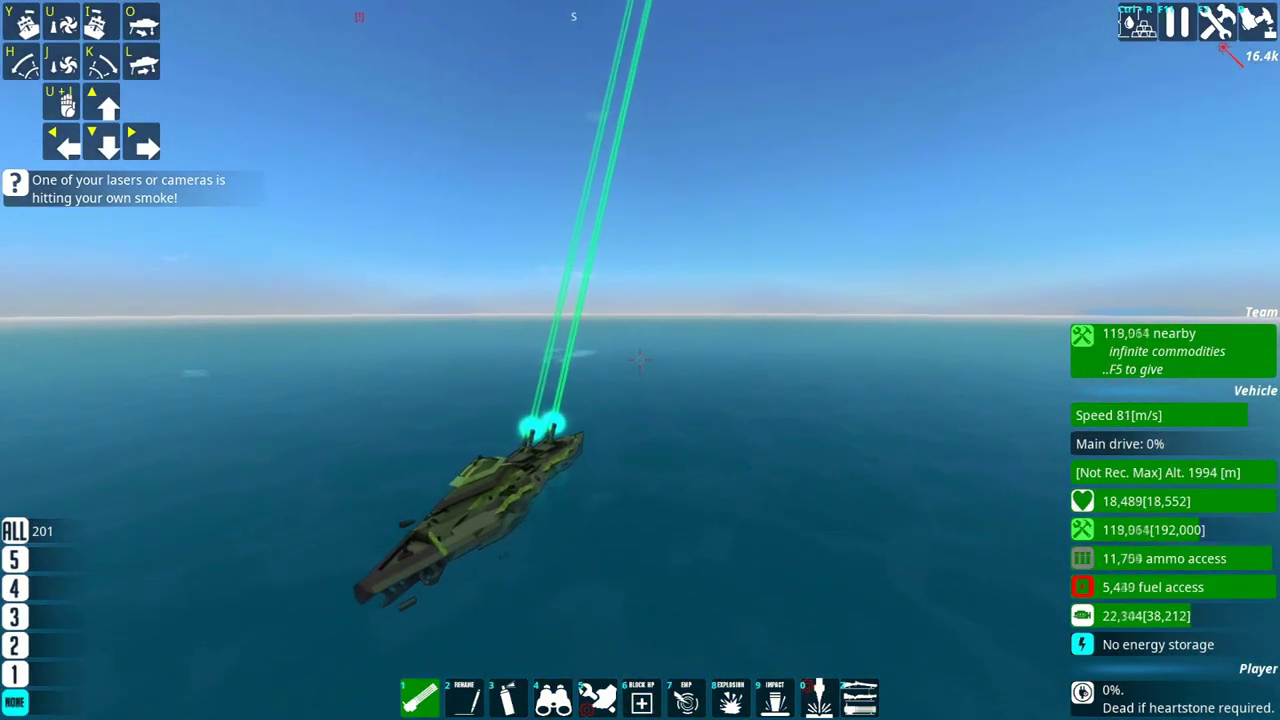
key(x)
key(x)
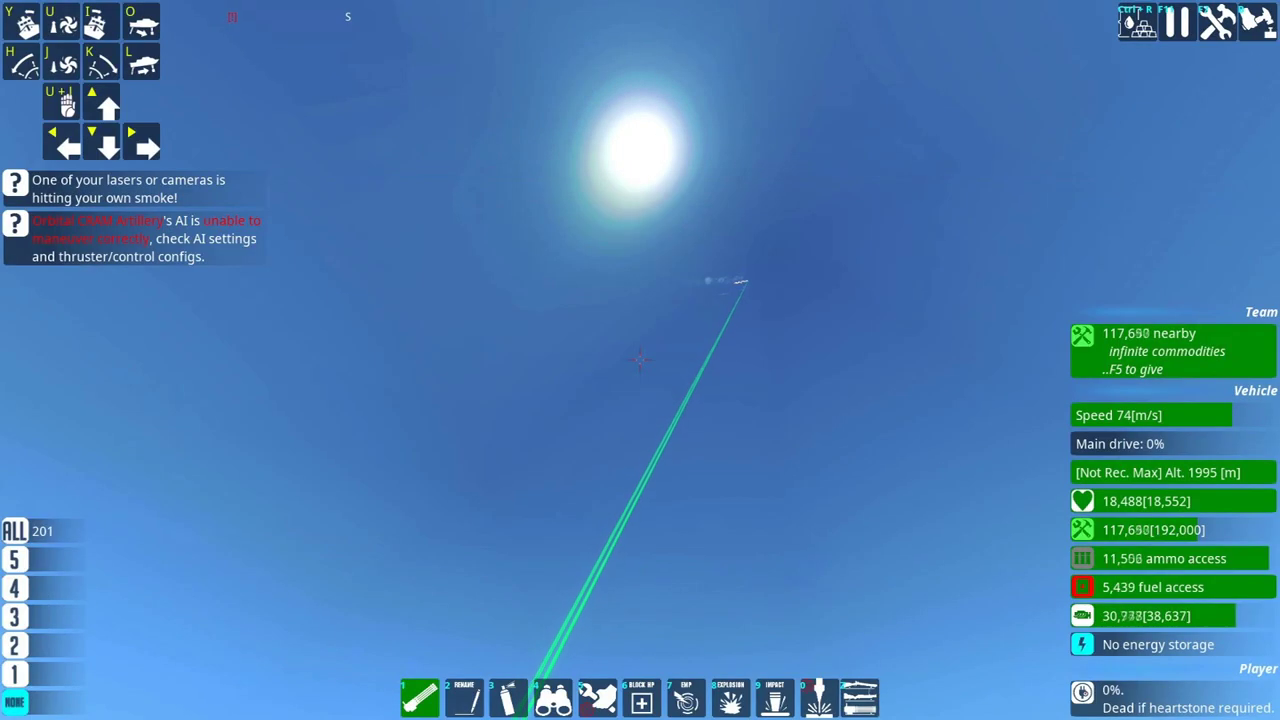
key(e)
key(e)
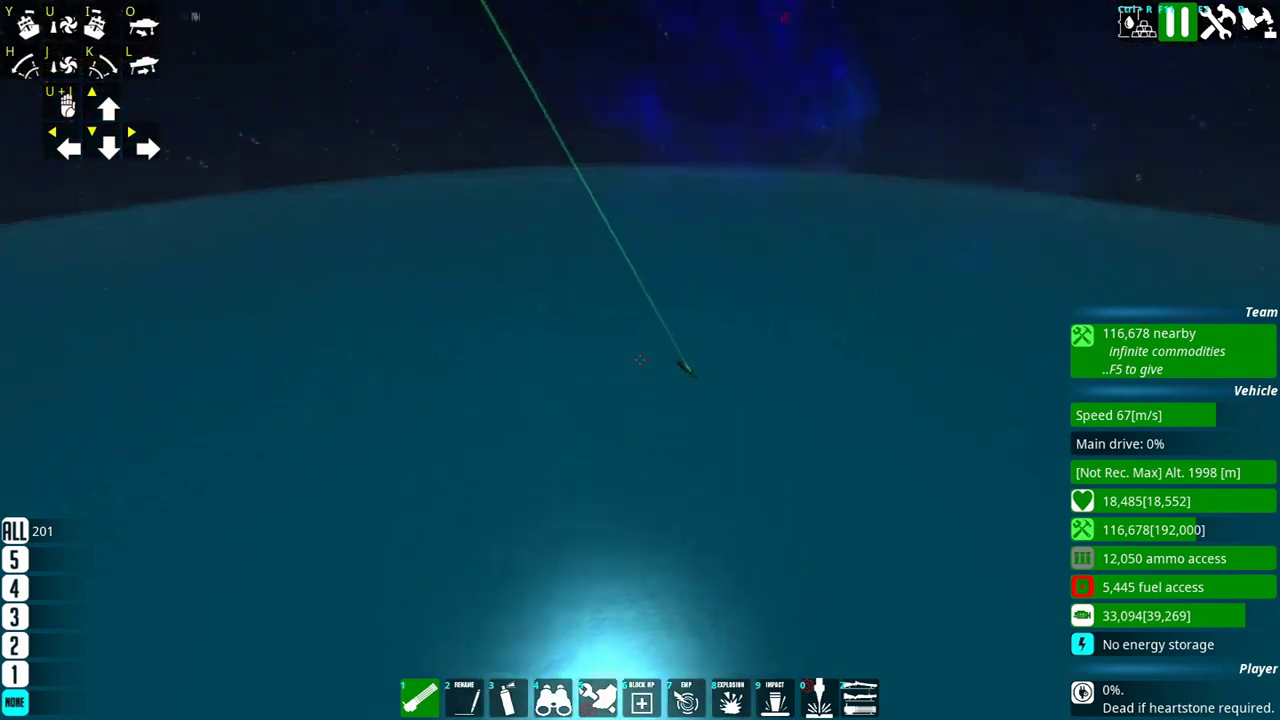
Inspect the Coulomb's hull above and below the waterline during the bombardment, then look back at the craft in orbit.
key(w)
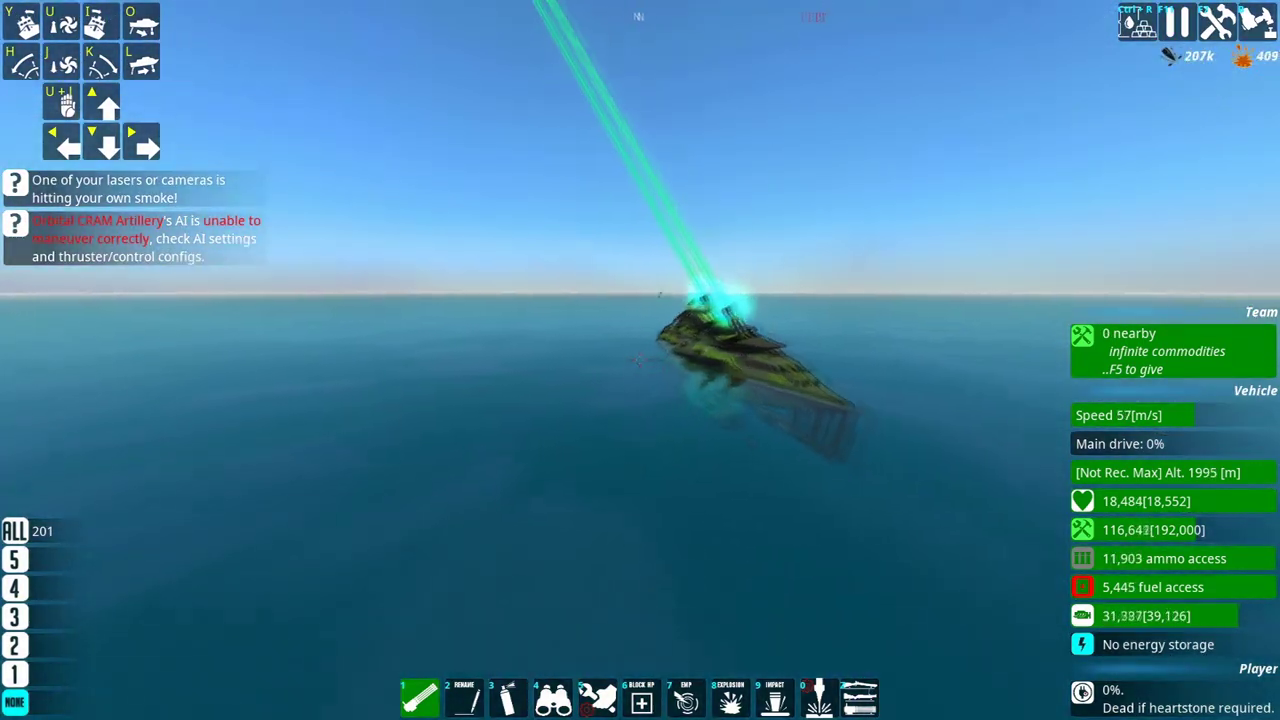
key(w)
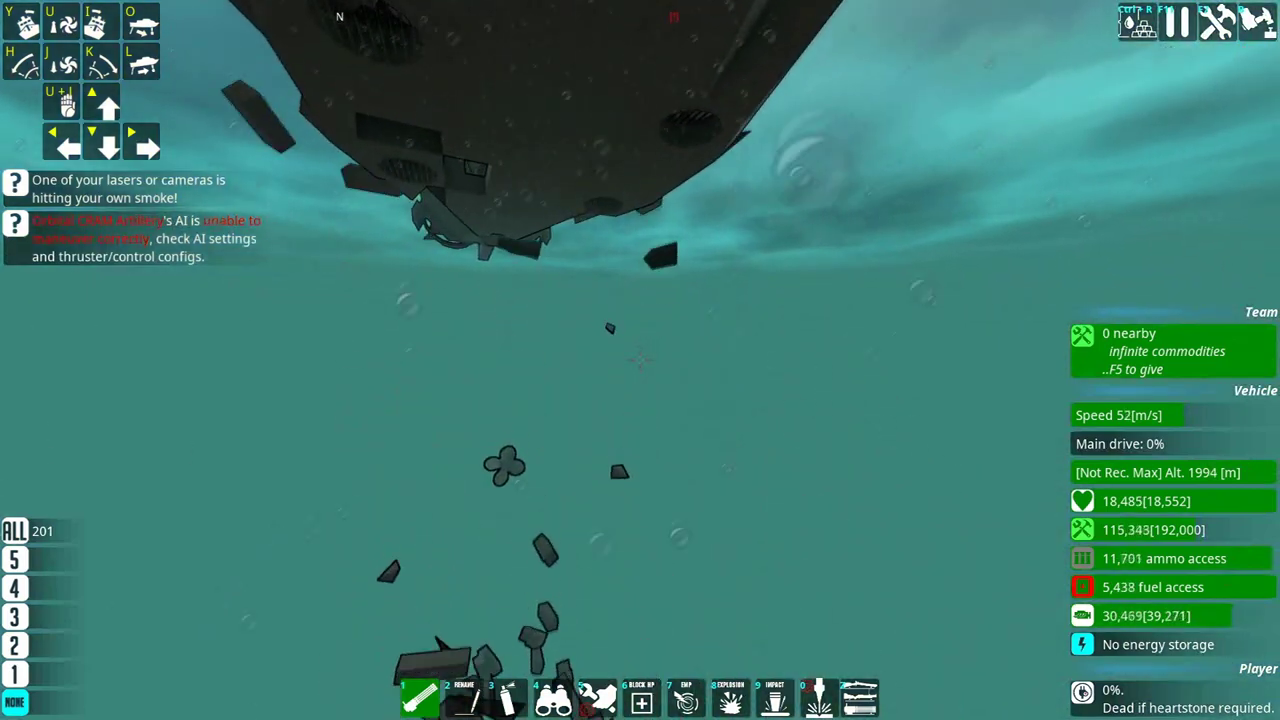
key(space)
key(m)
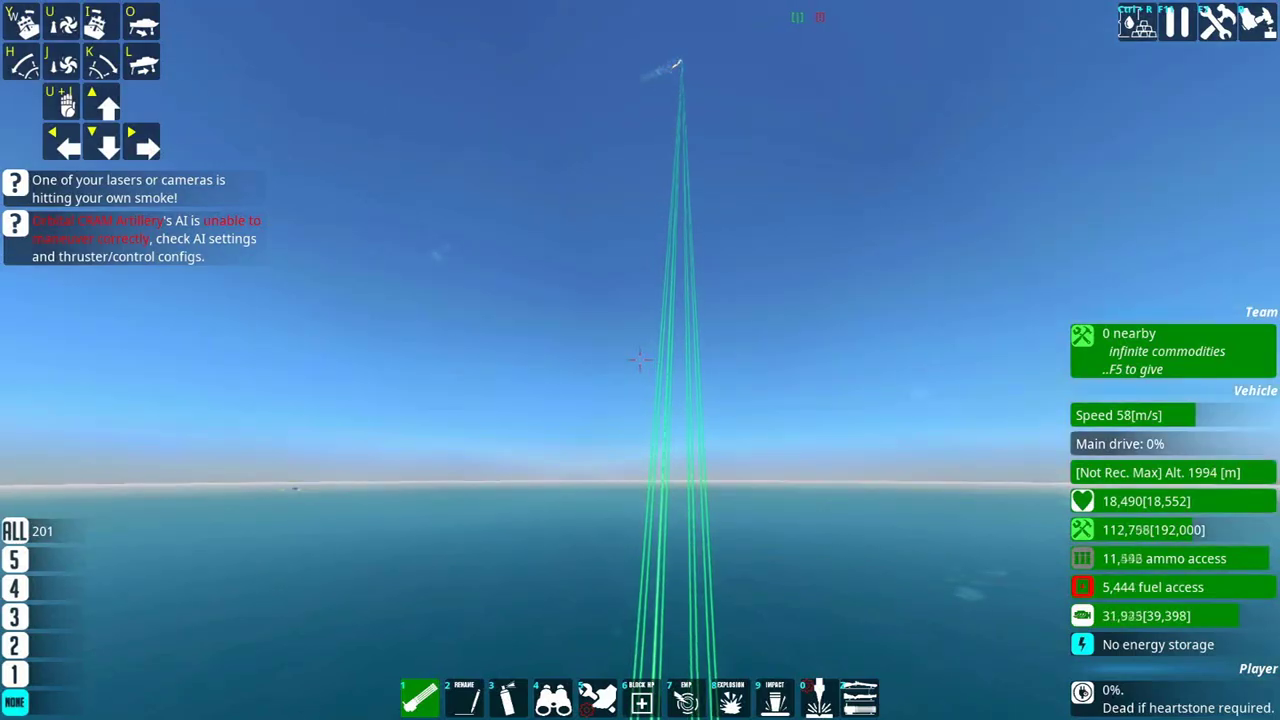
key(s)
key(w)
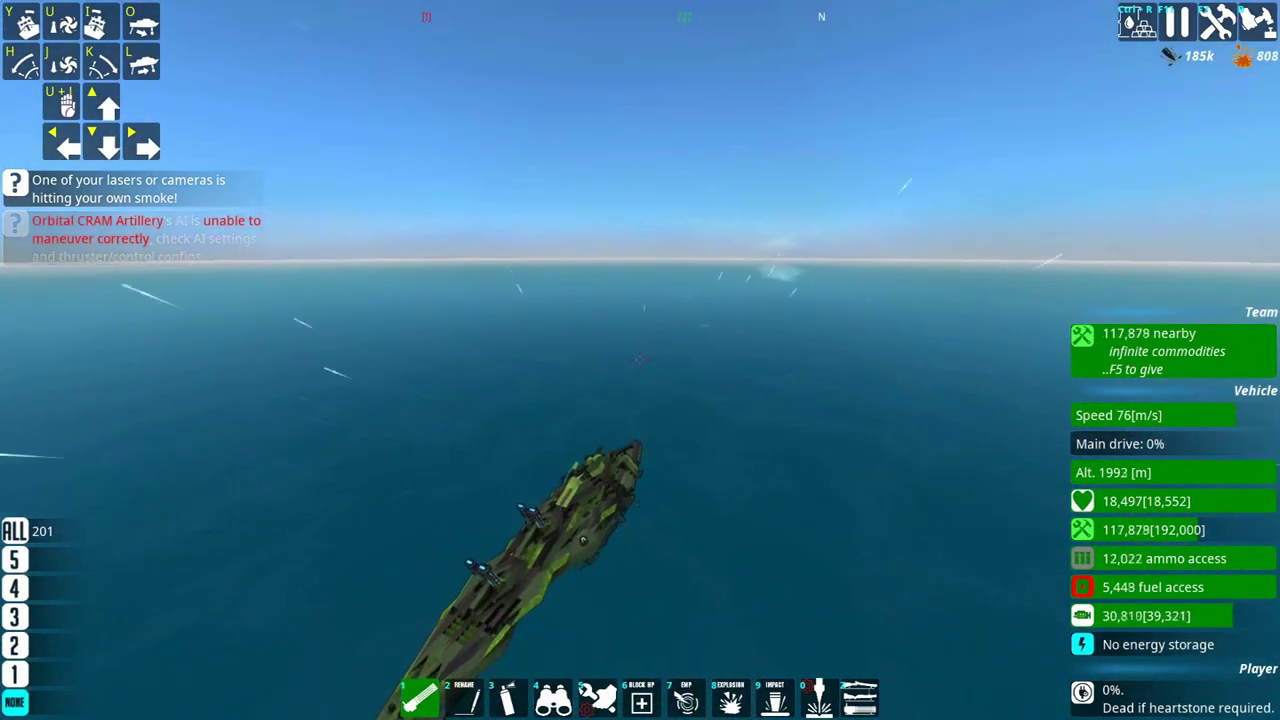
key(w)
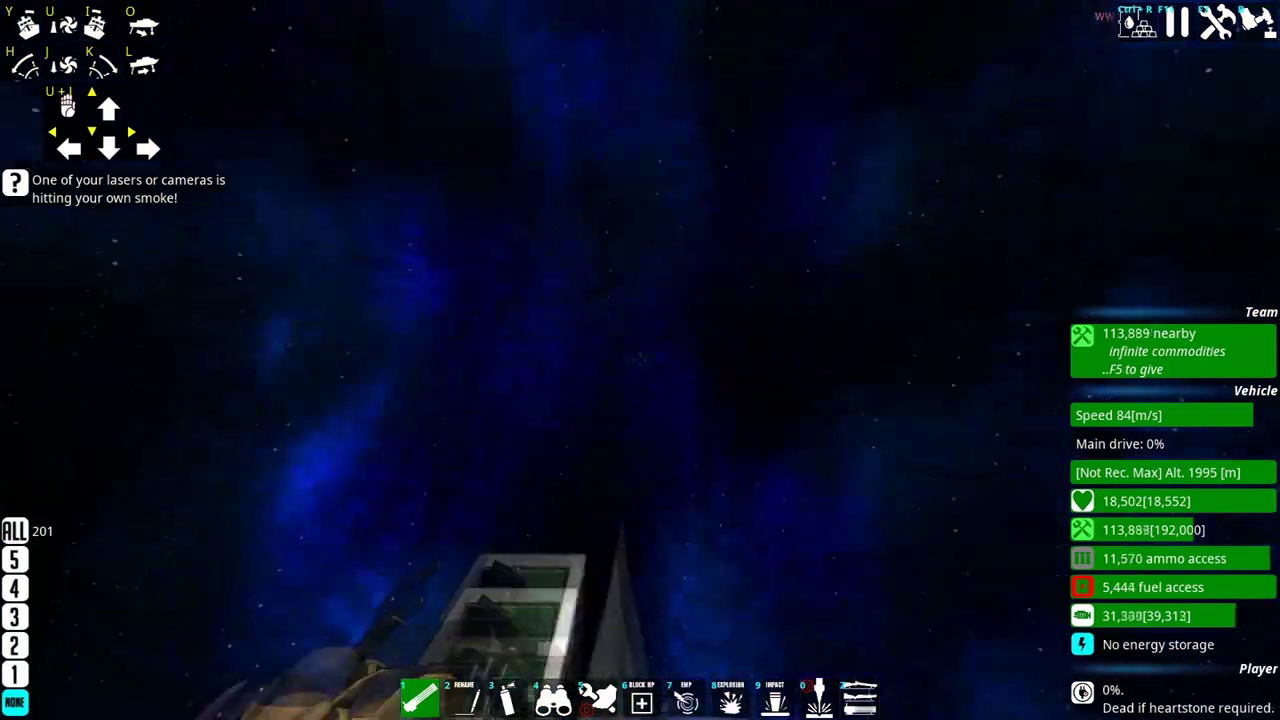
Enter build mode on the orbital craft and assign its main CRAM cannon to weapon slot 1.
key(q)
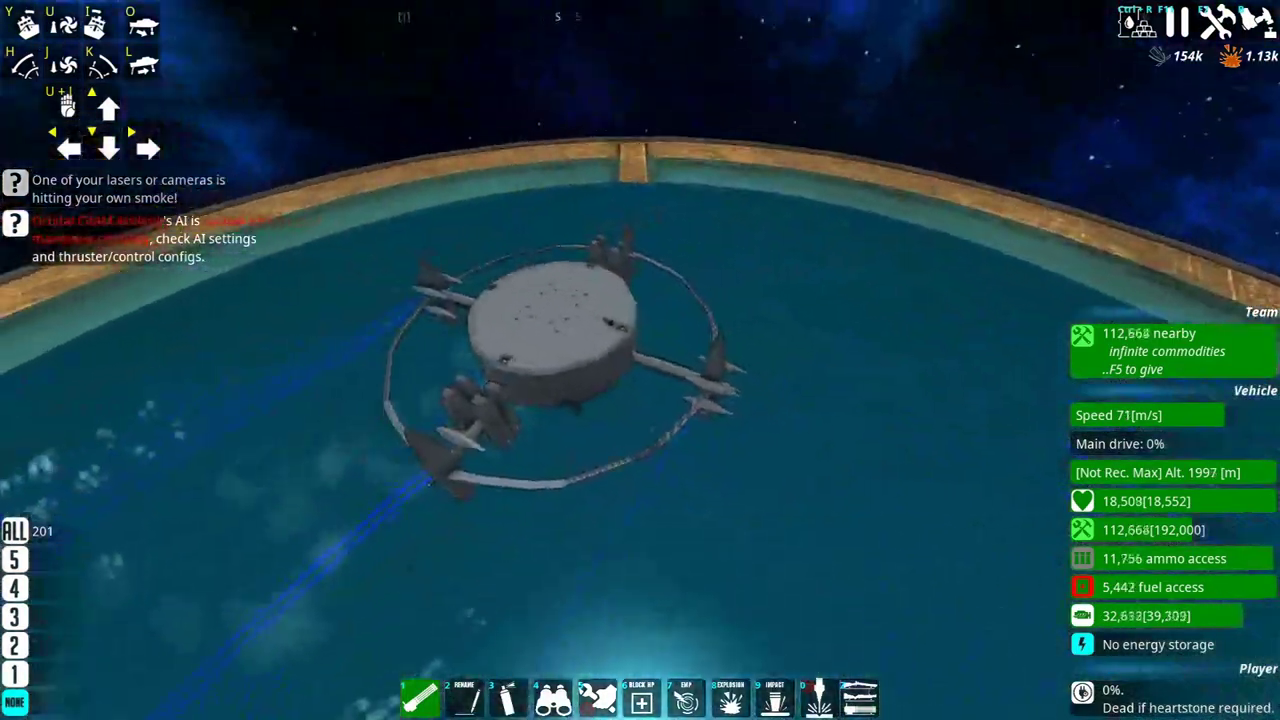
key(q)
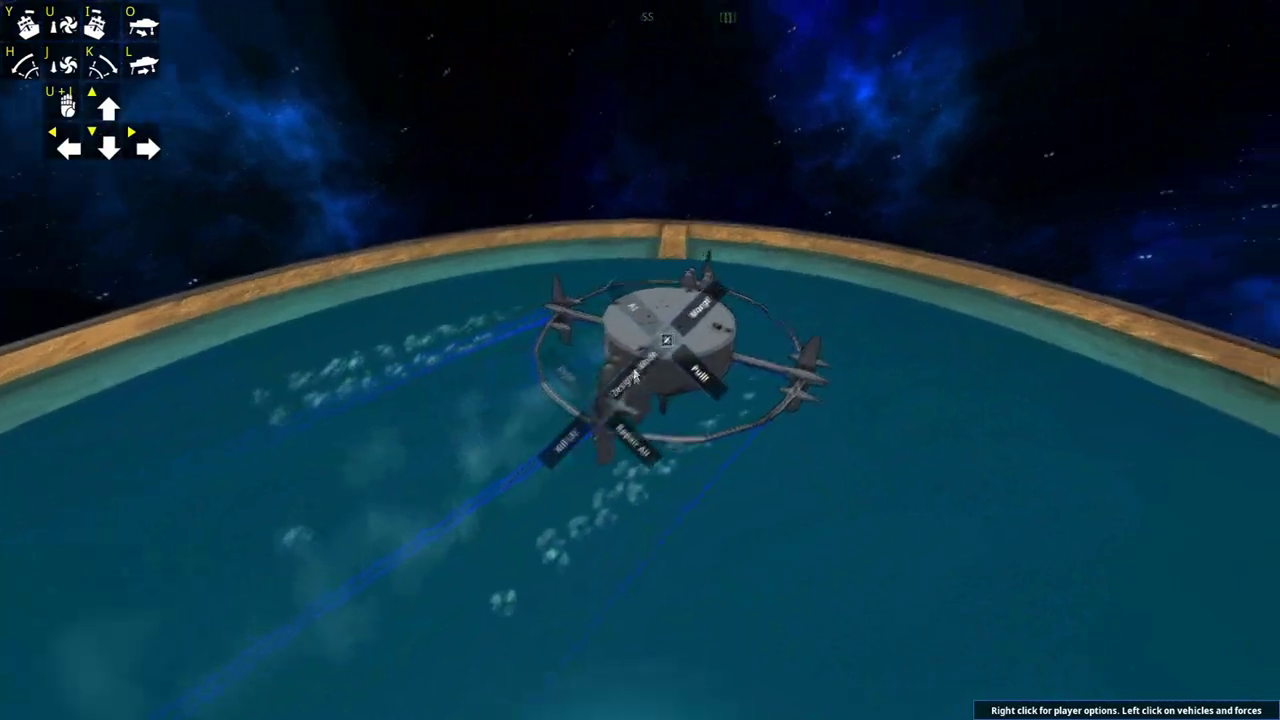
click(634, 373)
key(w)
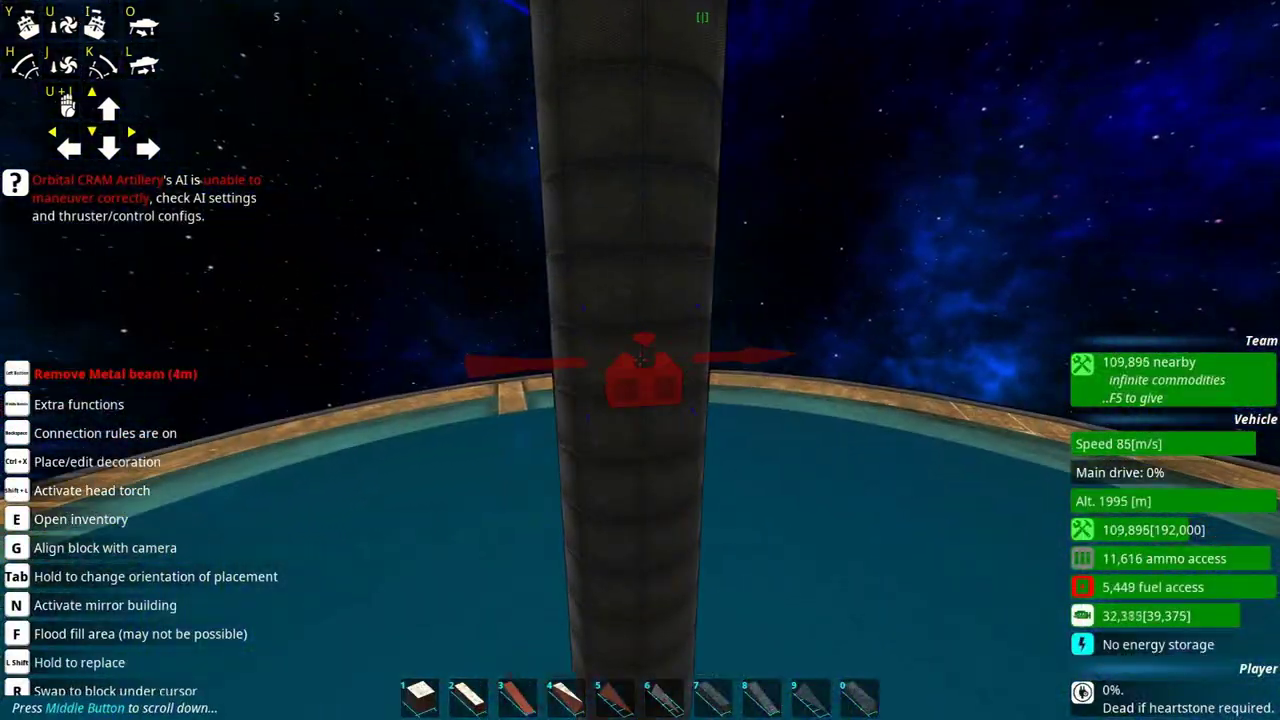
key(q)
key(Escape)
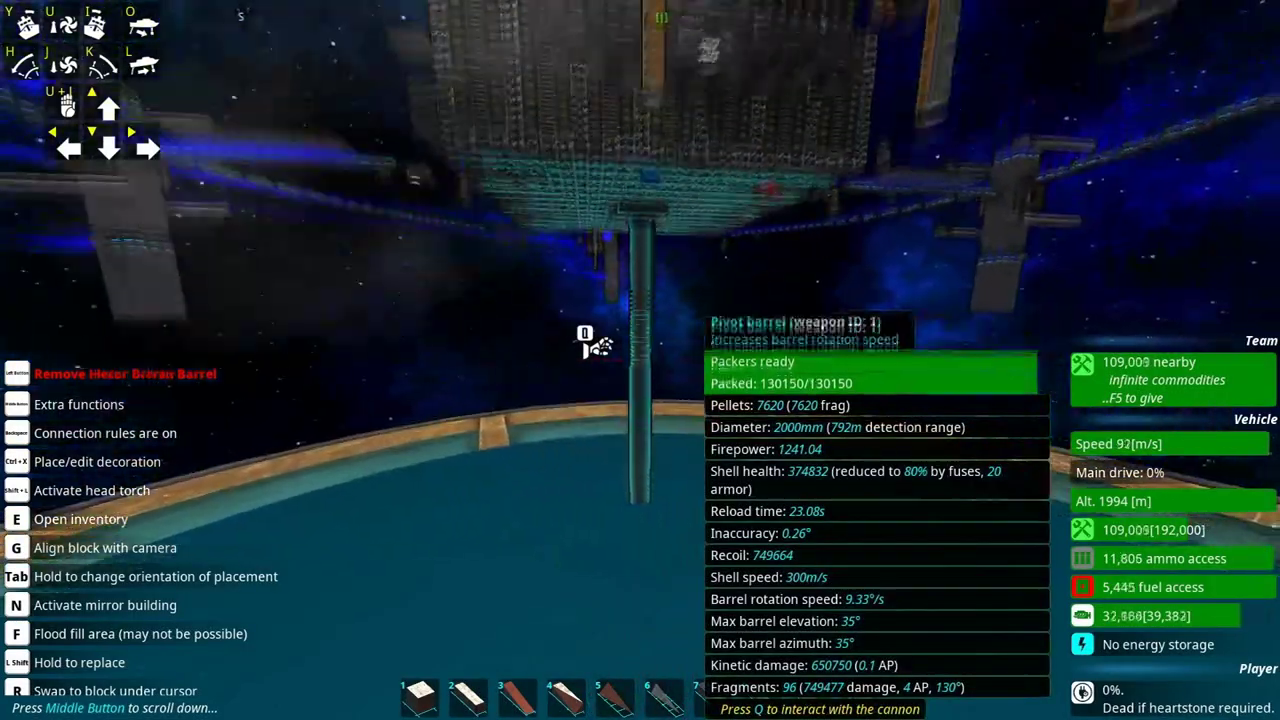
Assign each of the craft's eight laser combiners to weapon slot 2, then leave build mode.
key(w)
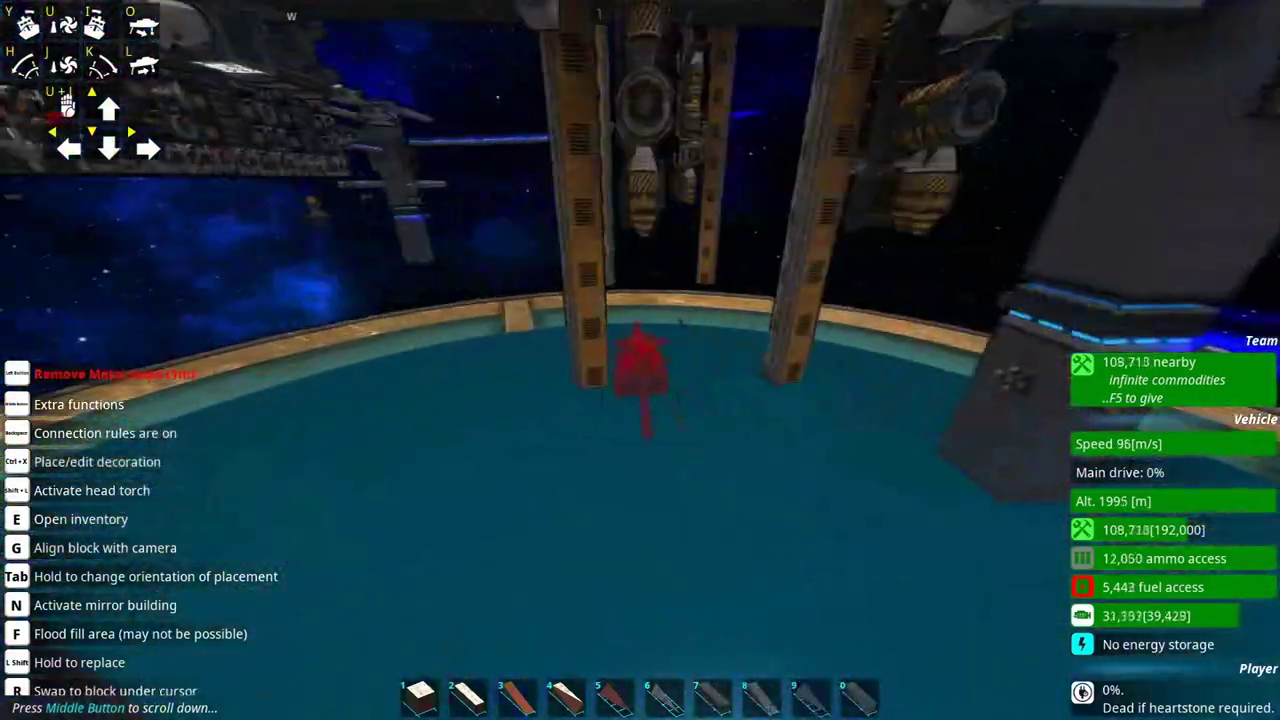
key(q)
key(Escape)
key(q)
key(Escape)
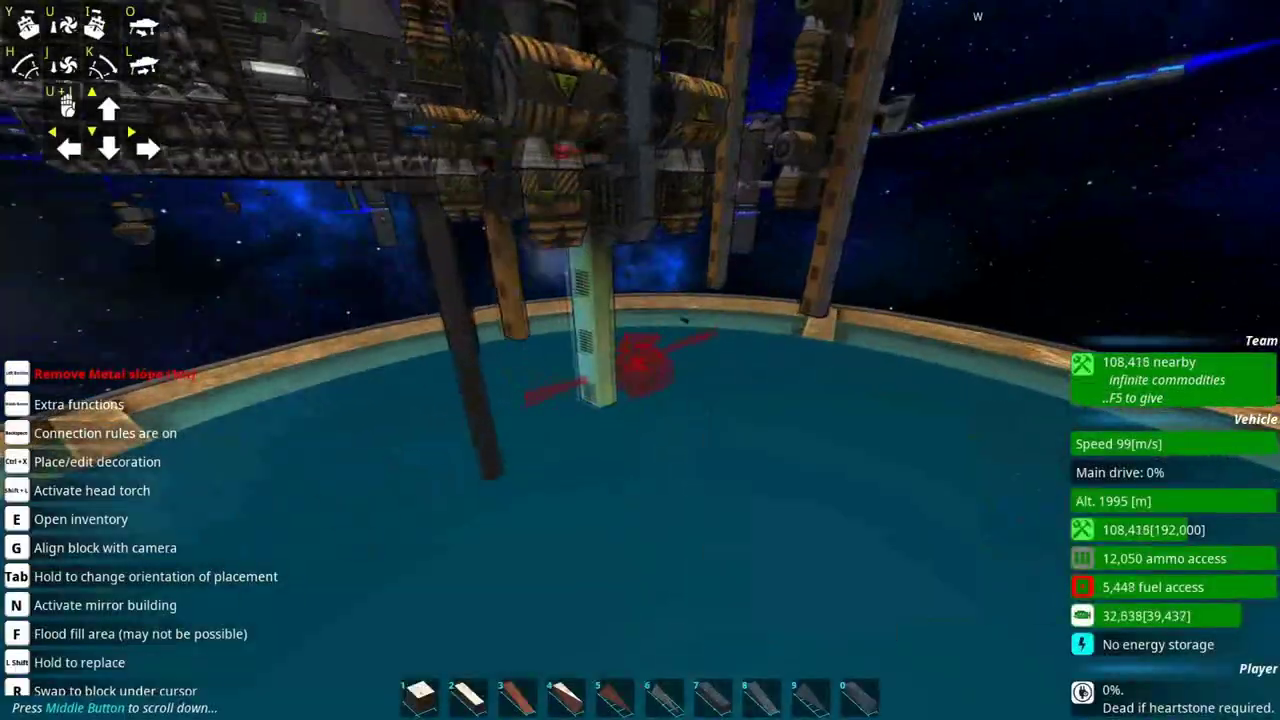
key(q)
key(Escape)
key(q)
key(Escape)
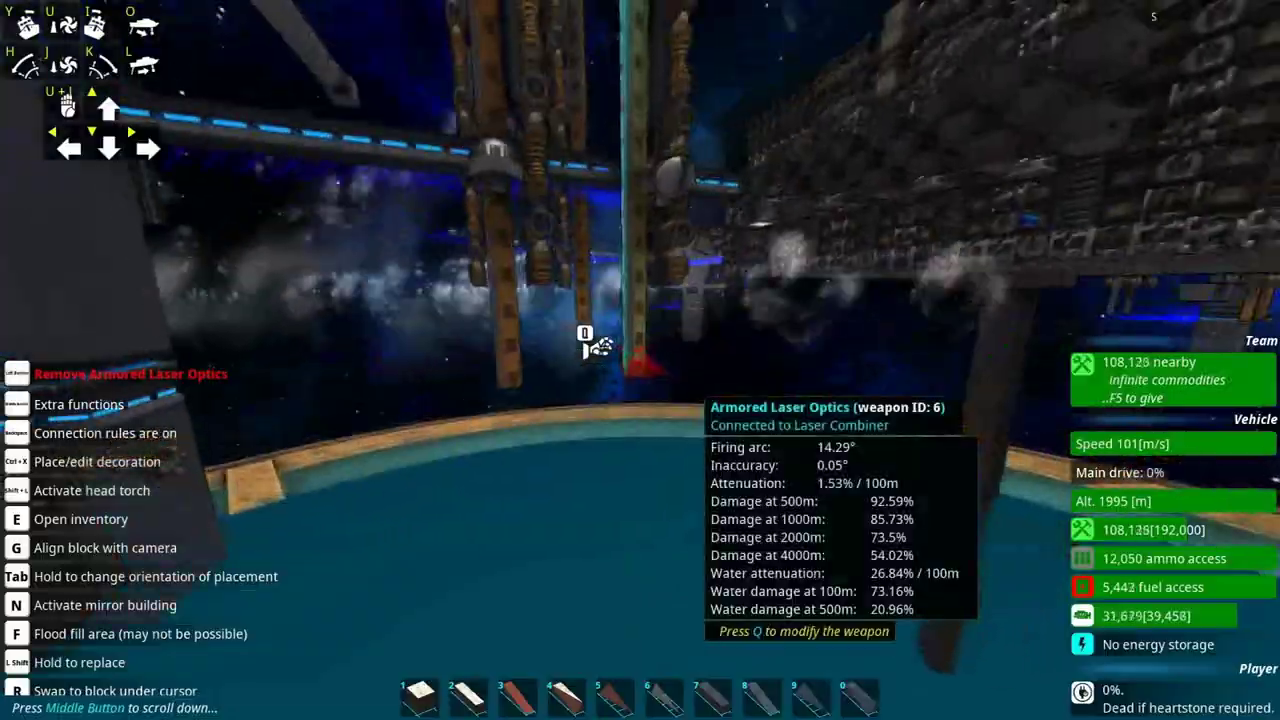
key(q)
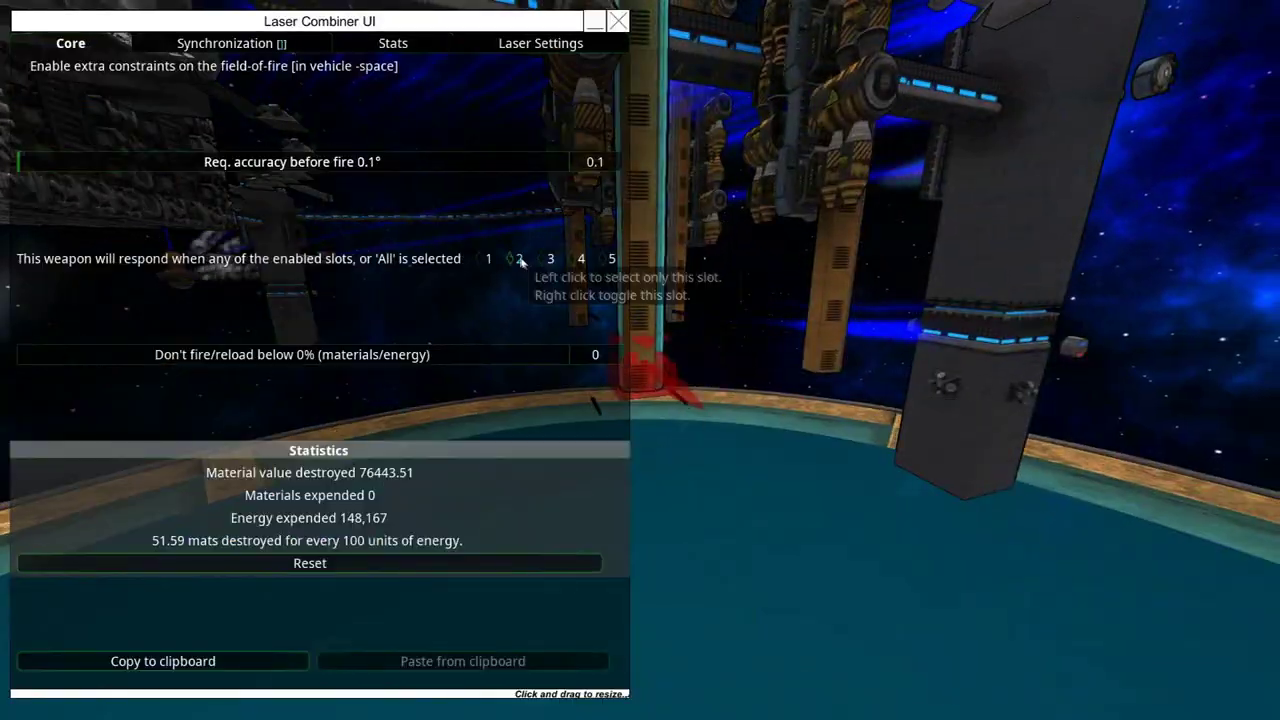
key(Escape)
key(q)
key(Escape)
key(q)
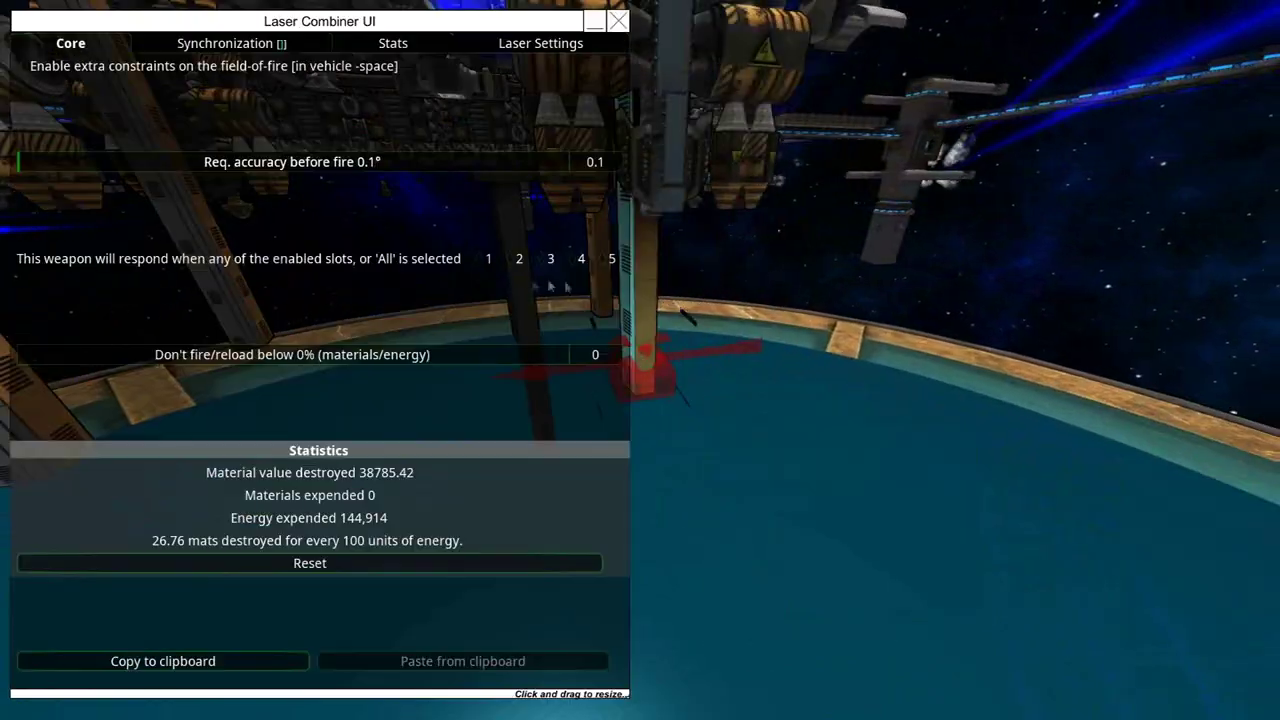
key(Escape)
key(q)
key(Escape)
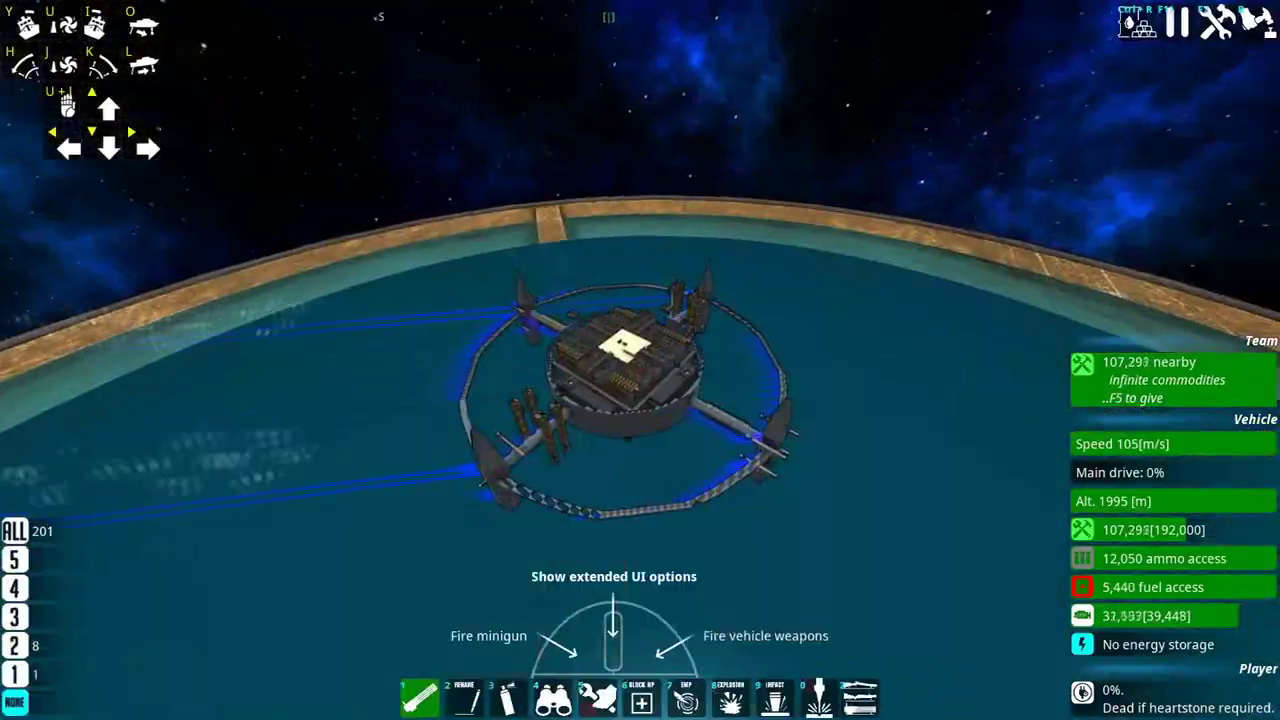
key(Escape)
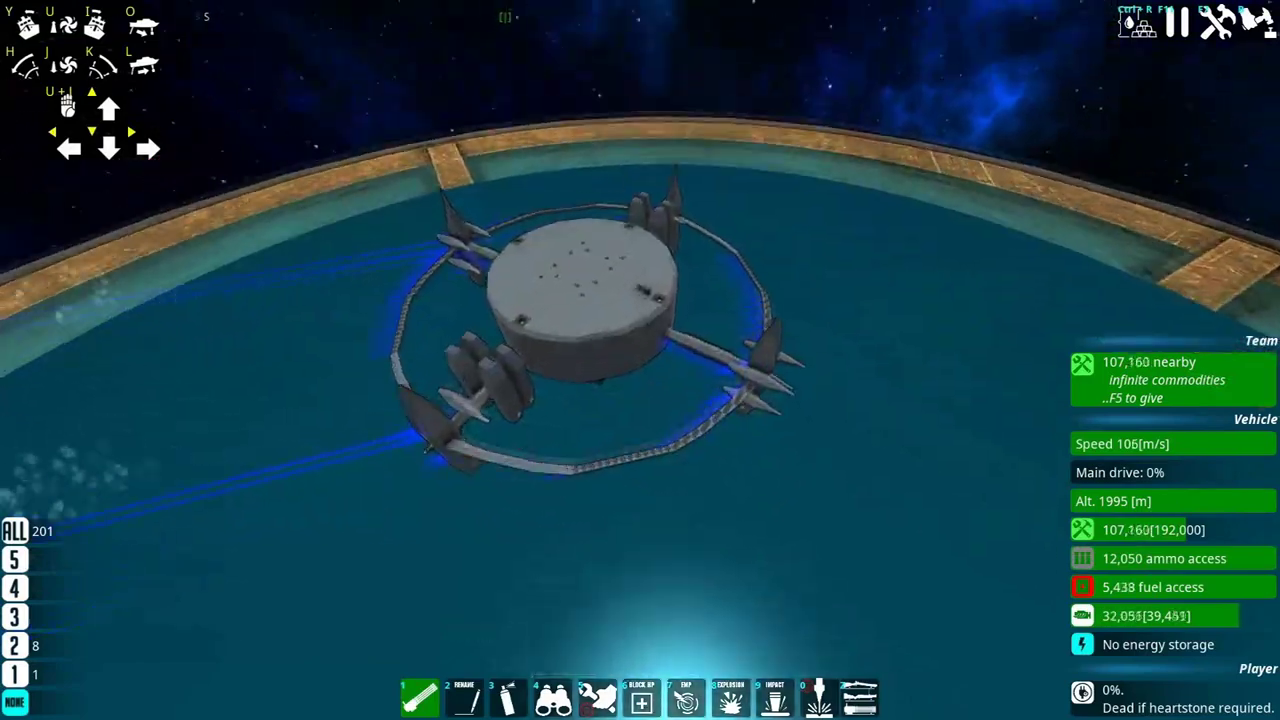
Turn off weapon firing for the craft's main AI in the AI control list.
key(w)
key(n)
click(633, 222)
key(Escape)
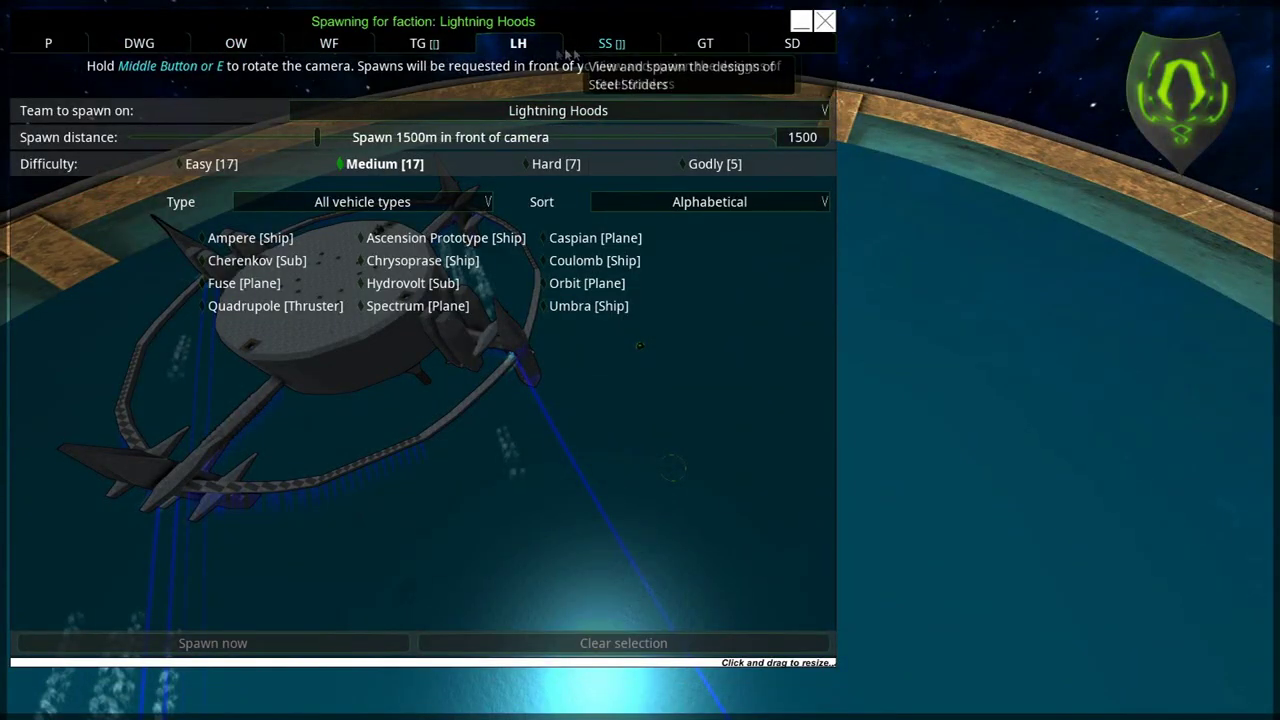
Spawn three medium-difficulty Twin Guard Hornets Nest drones 1500 m in front of the camera.
triple_click(406, 268)
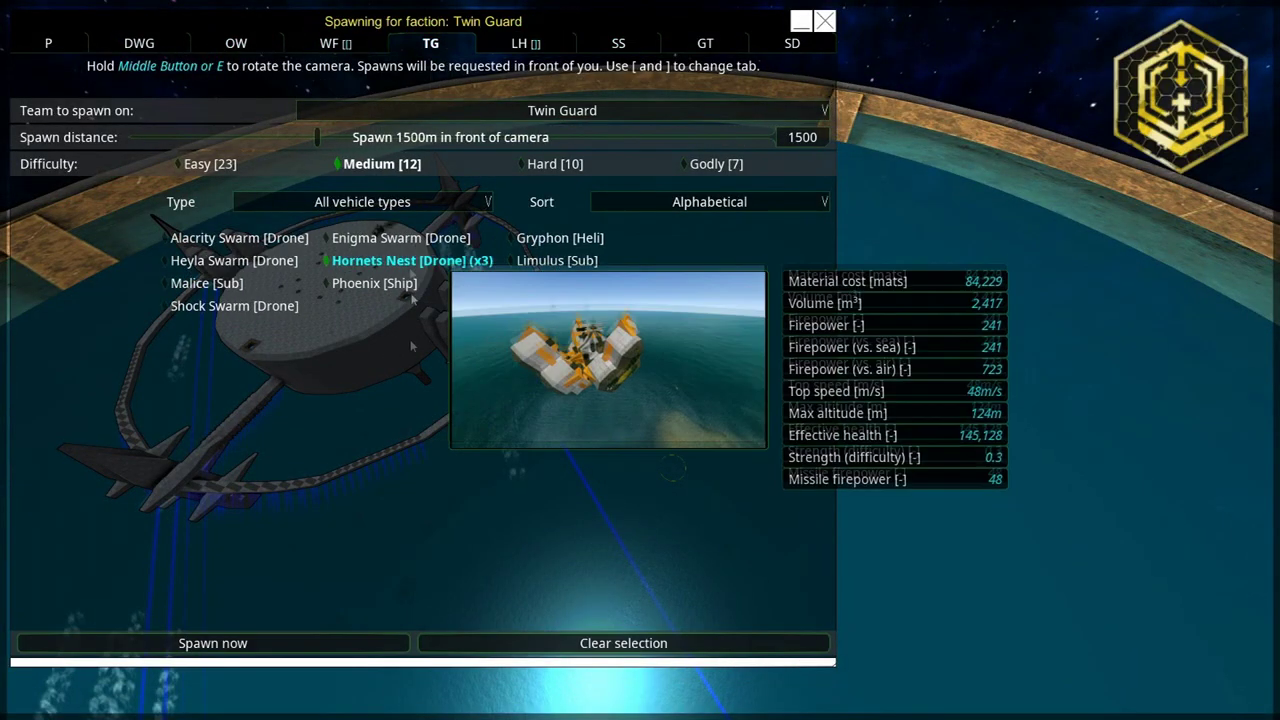
click(300, 643)
key(Escape)
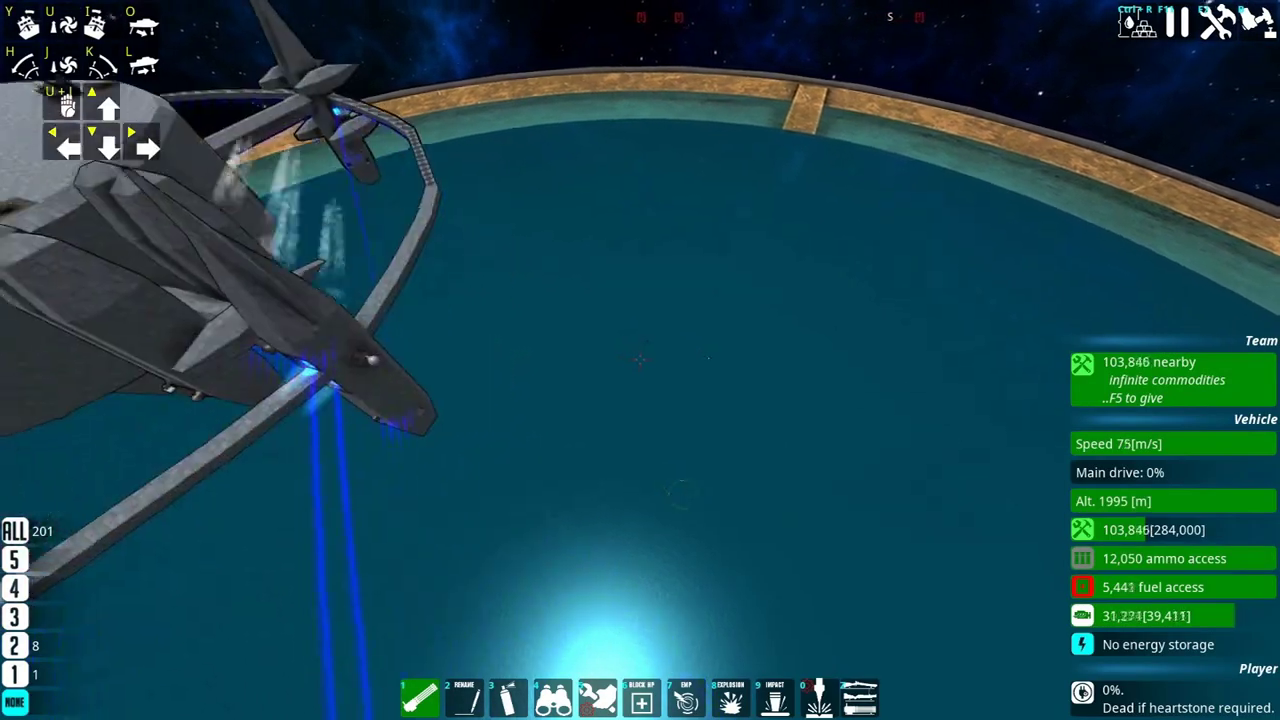
Observe the Hornets Nest drones through the binoculars and check their positions relative to the craft on the map.
key(4)
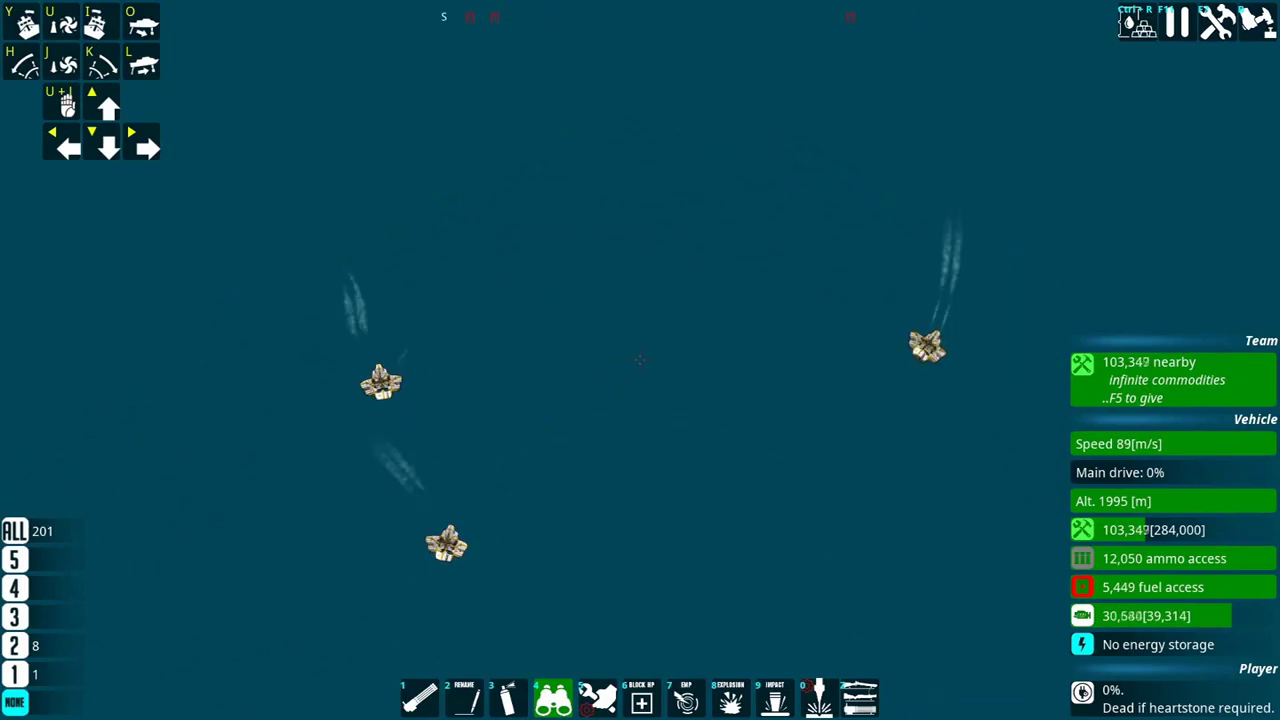
scroll(640, 360, down, 5)
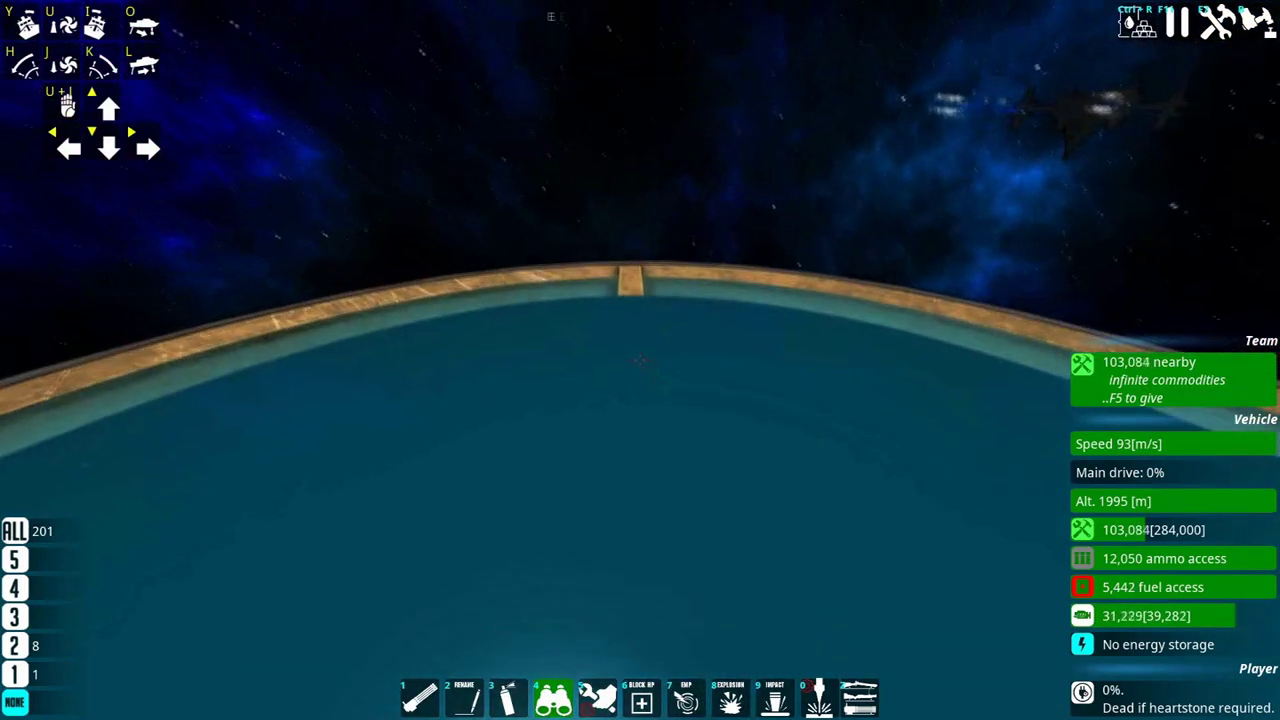
key(m)
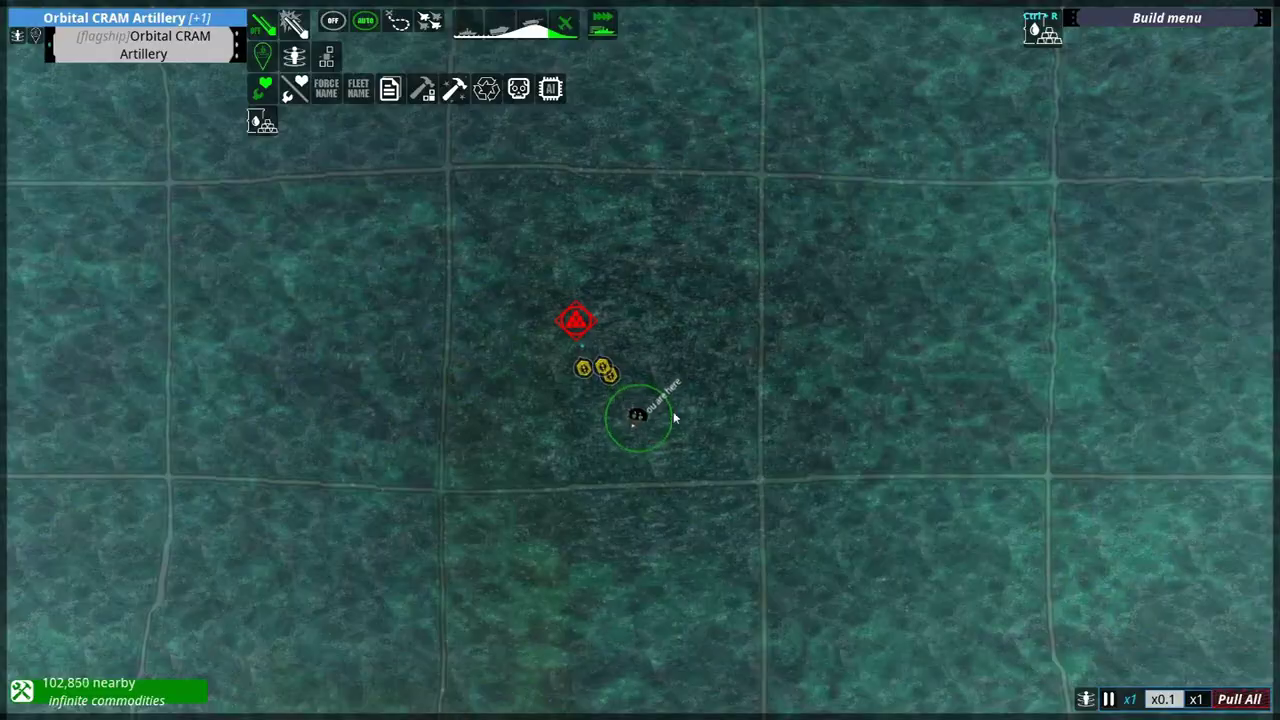
scroll(673, 411, up, 3)
key(m)
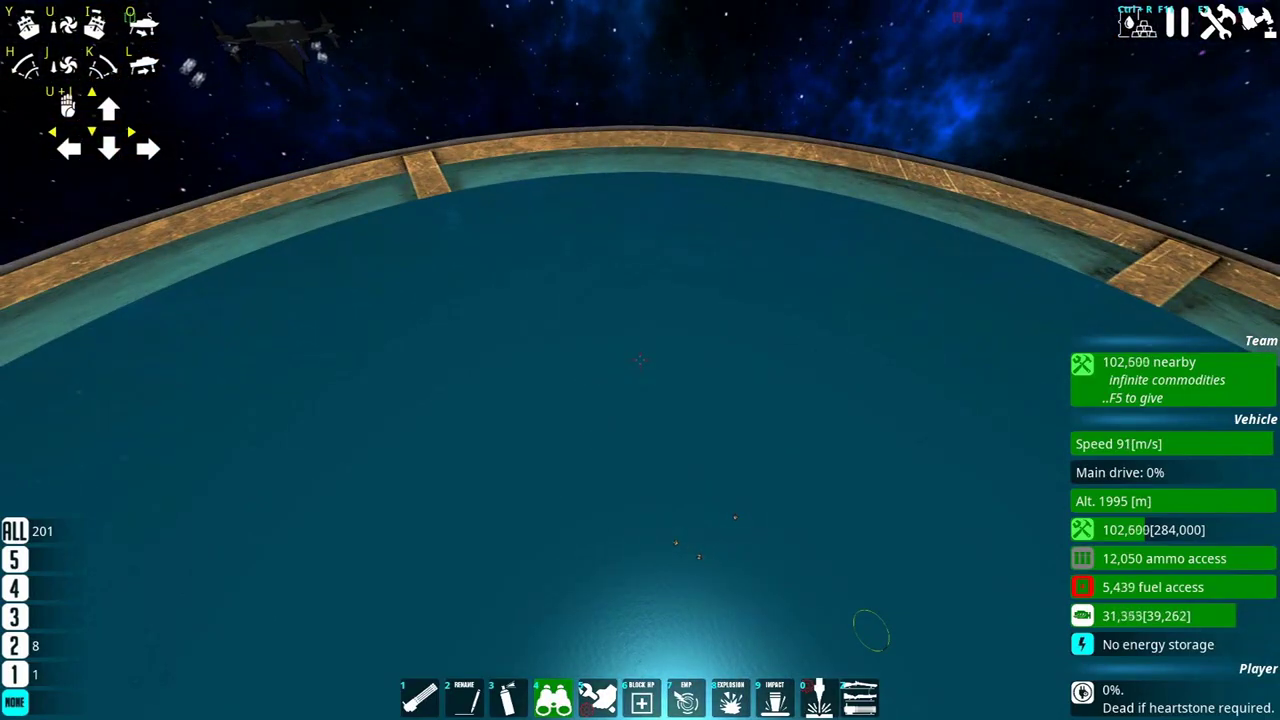
Spawn one hard-difficulty Steel Striders Spectre ship 1500 m in front of the camera.
key(Escape)
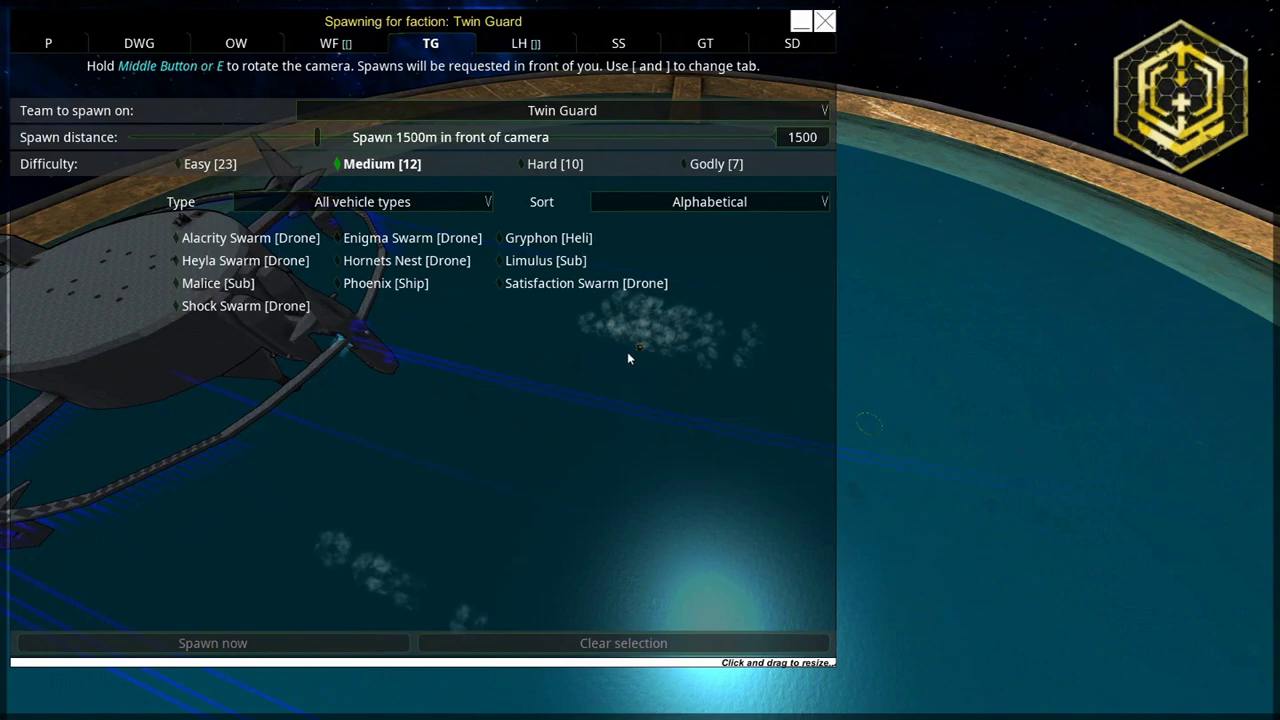
click(625, 45)
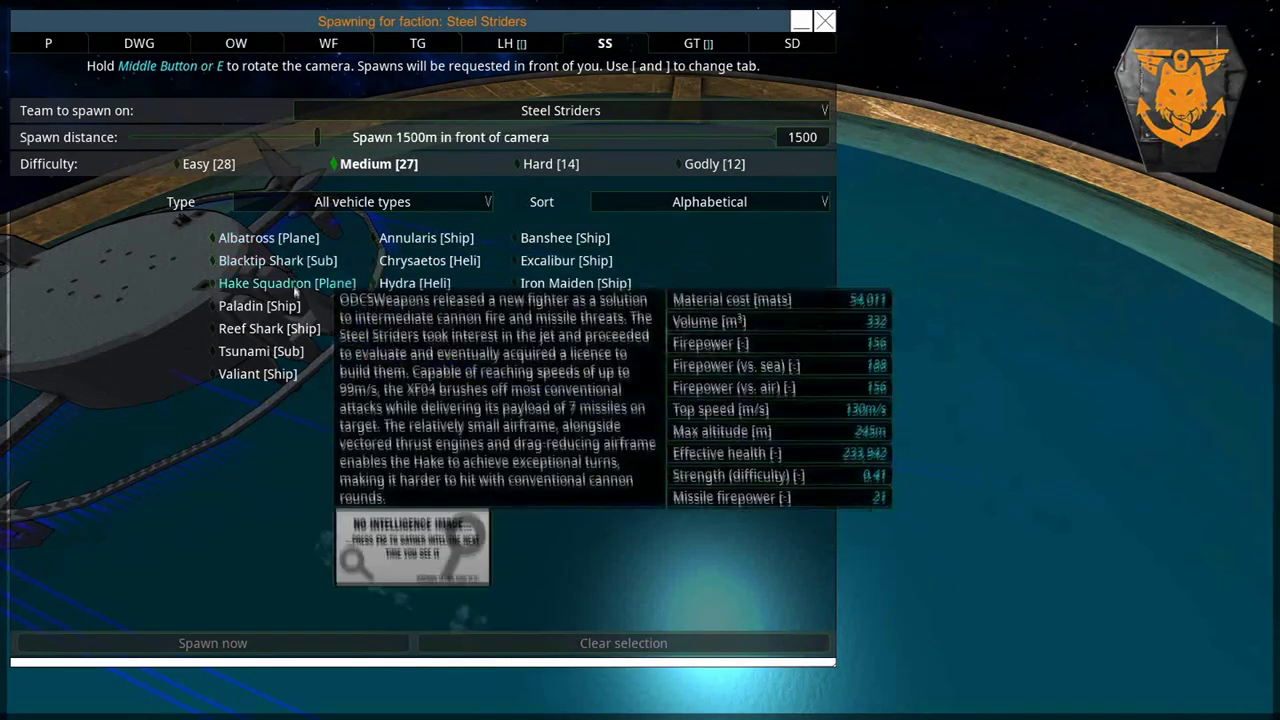
right_click(574, 167)
right_click(716, 166)
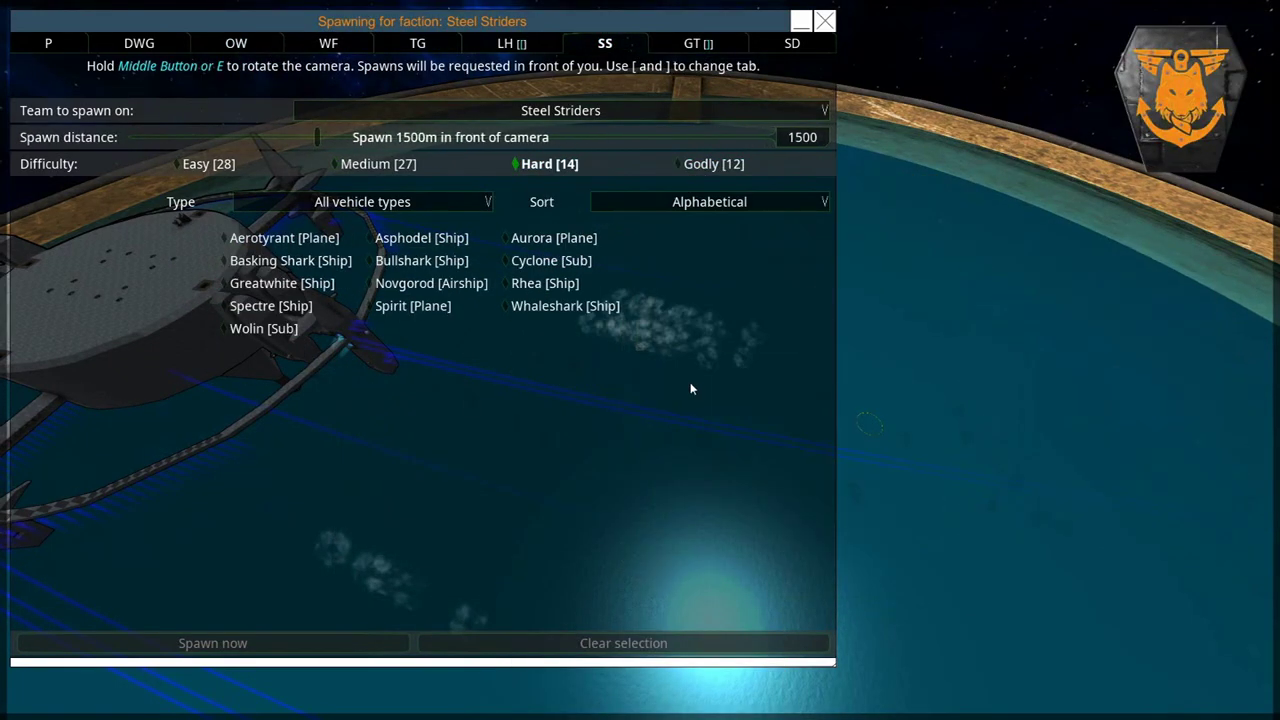
click(306, 306)
click(316, 642)
key(Escape)
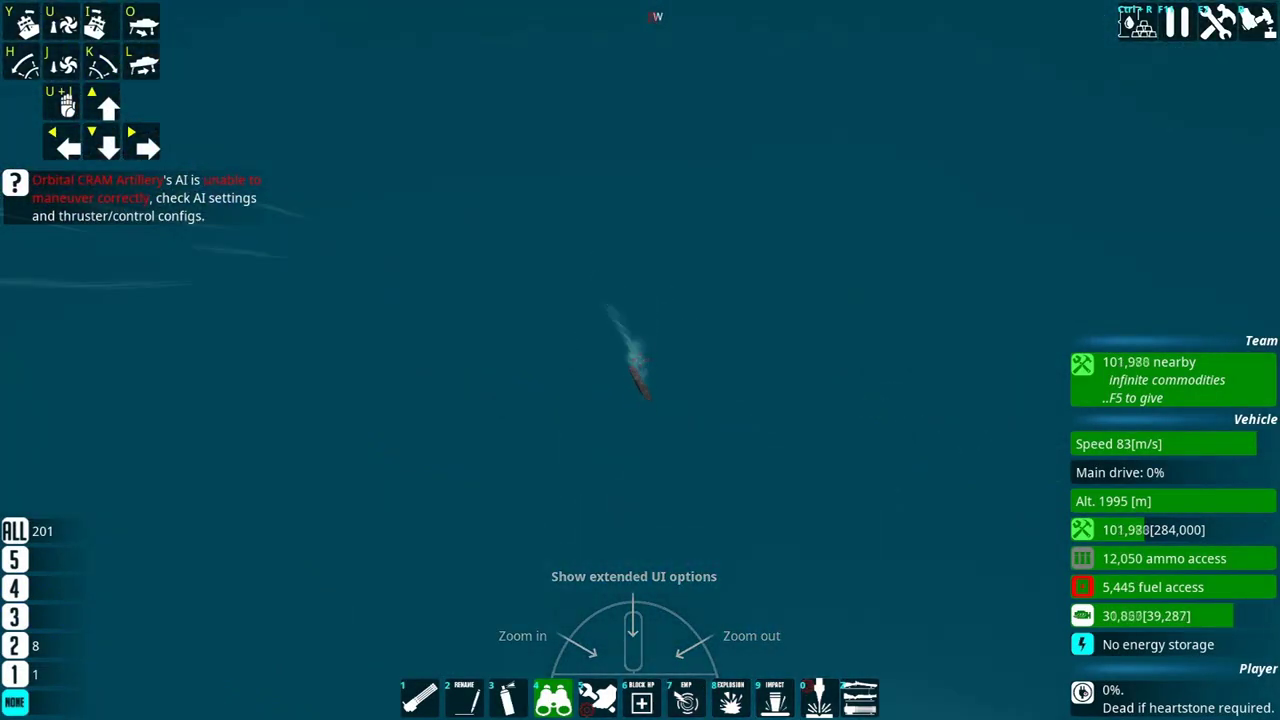
Start giving commodities to the craft and check both vehicles' condition in the AI control list during the Spectre's attack.
right_click(640, 360)
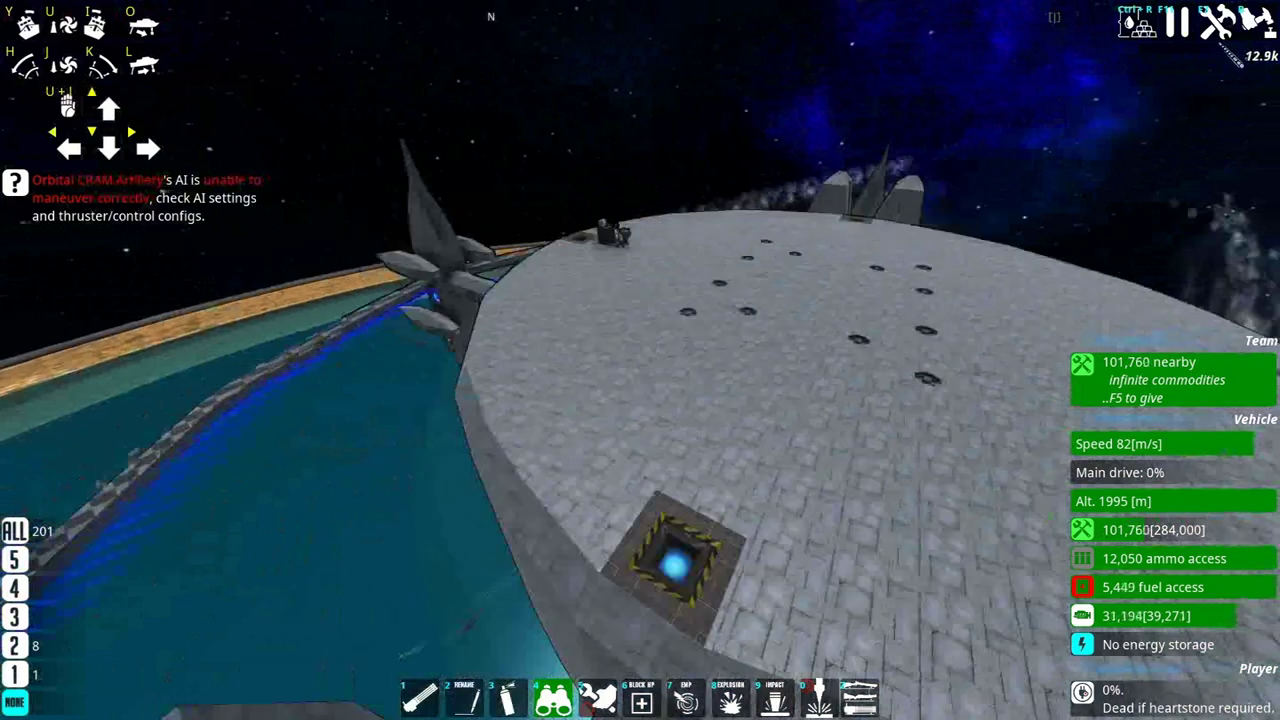
key(F5)
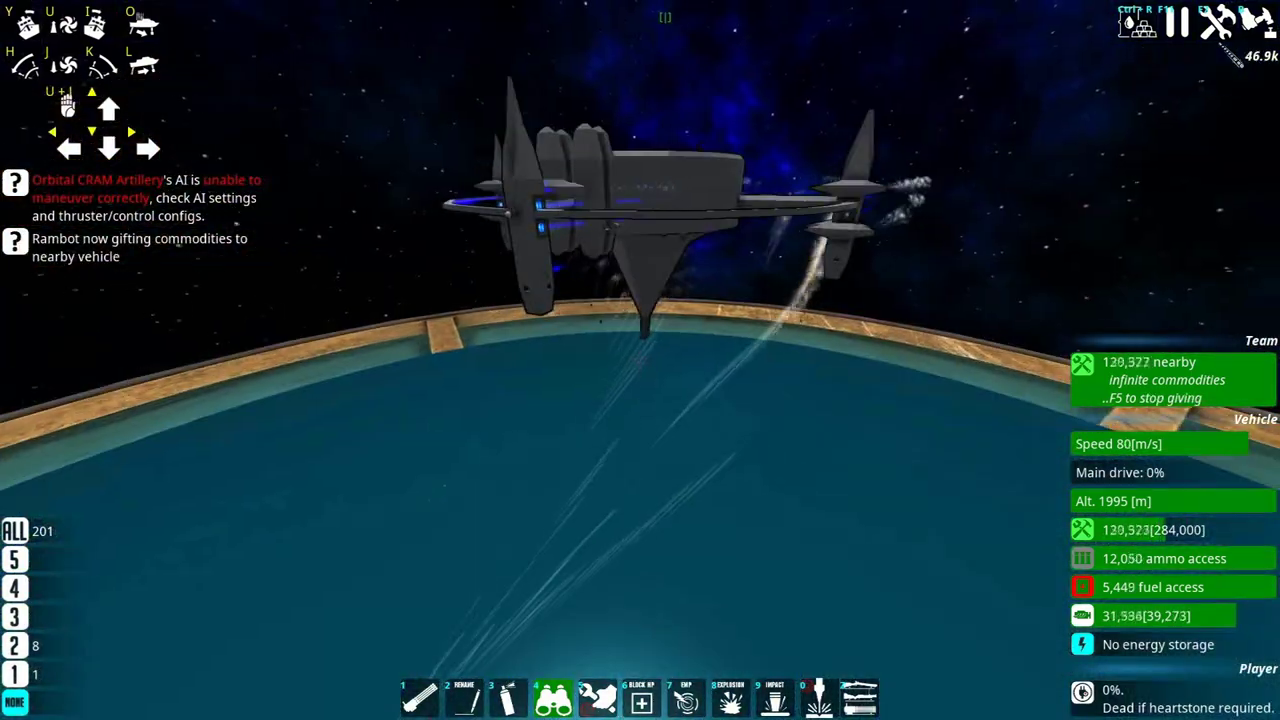
key(F8)
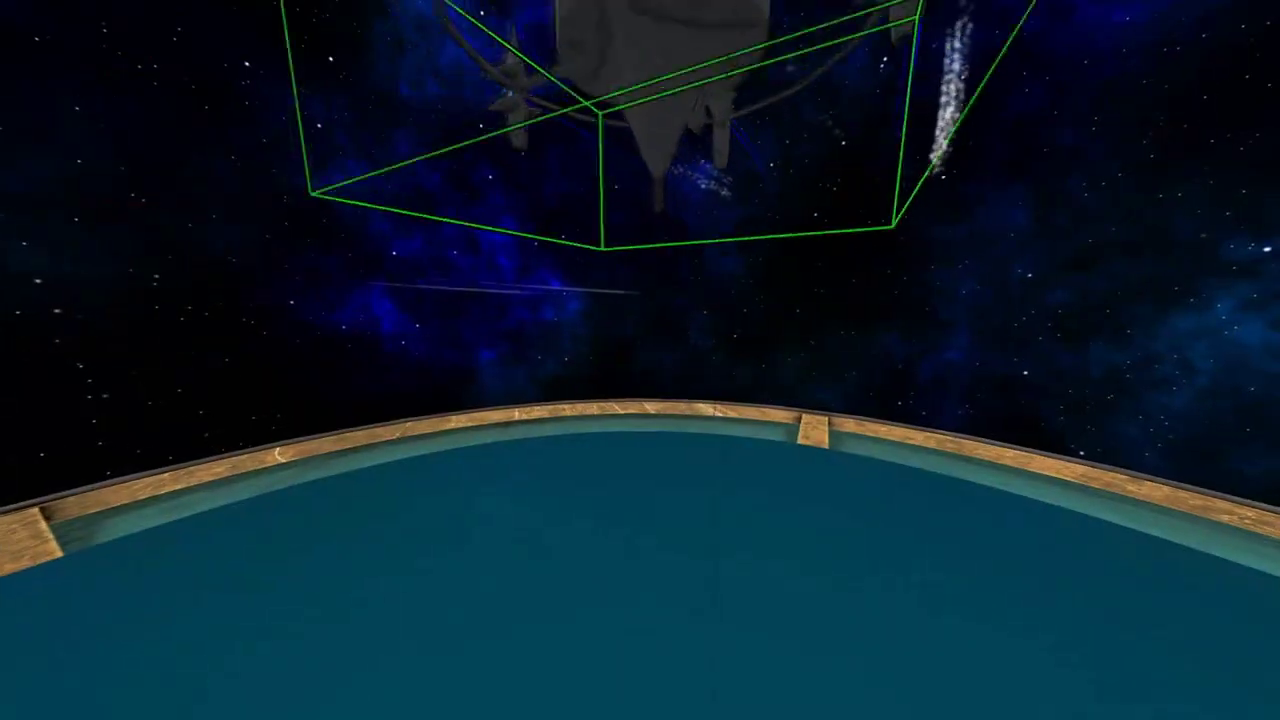
key(n)
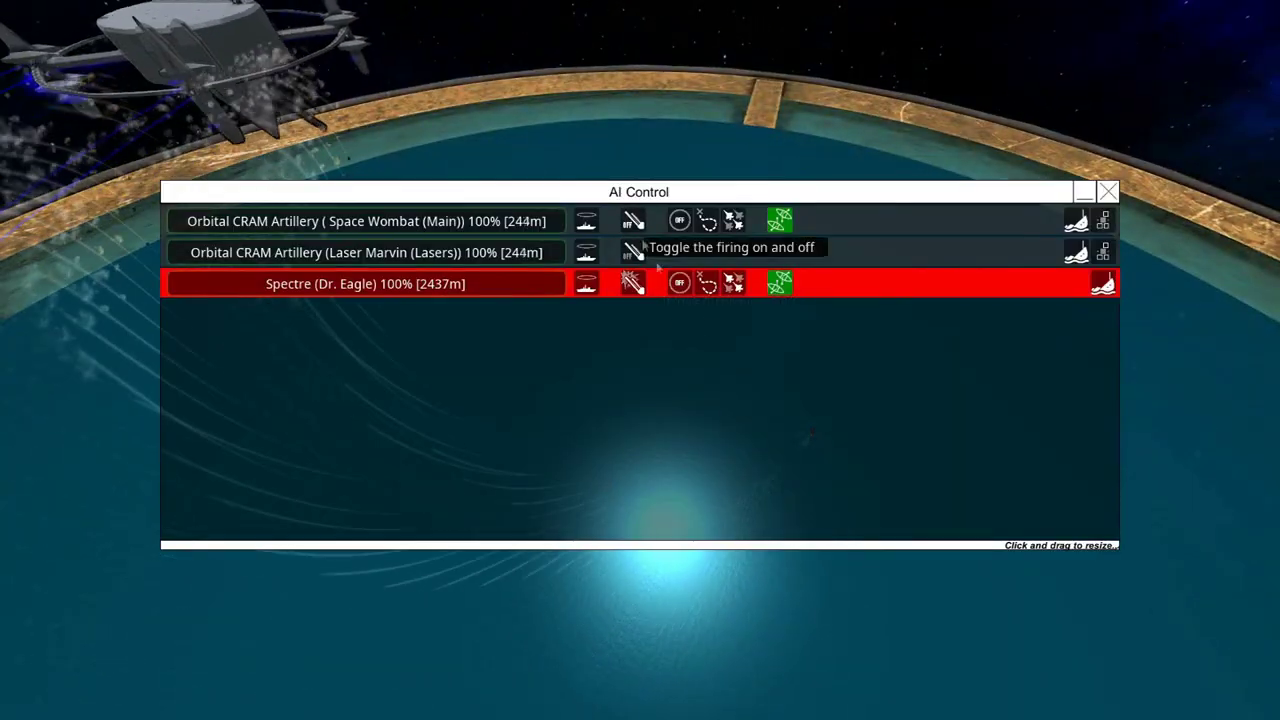
key(n)
Spawn two more Steel Striders Spectre ships 1500 m in front of the camera.
key(x)
double_click(297, 311)
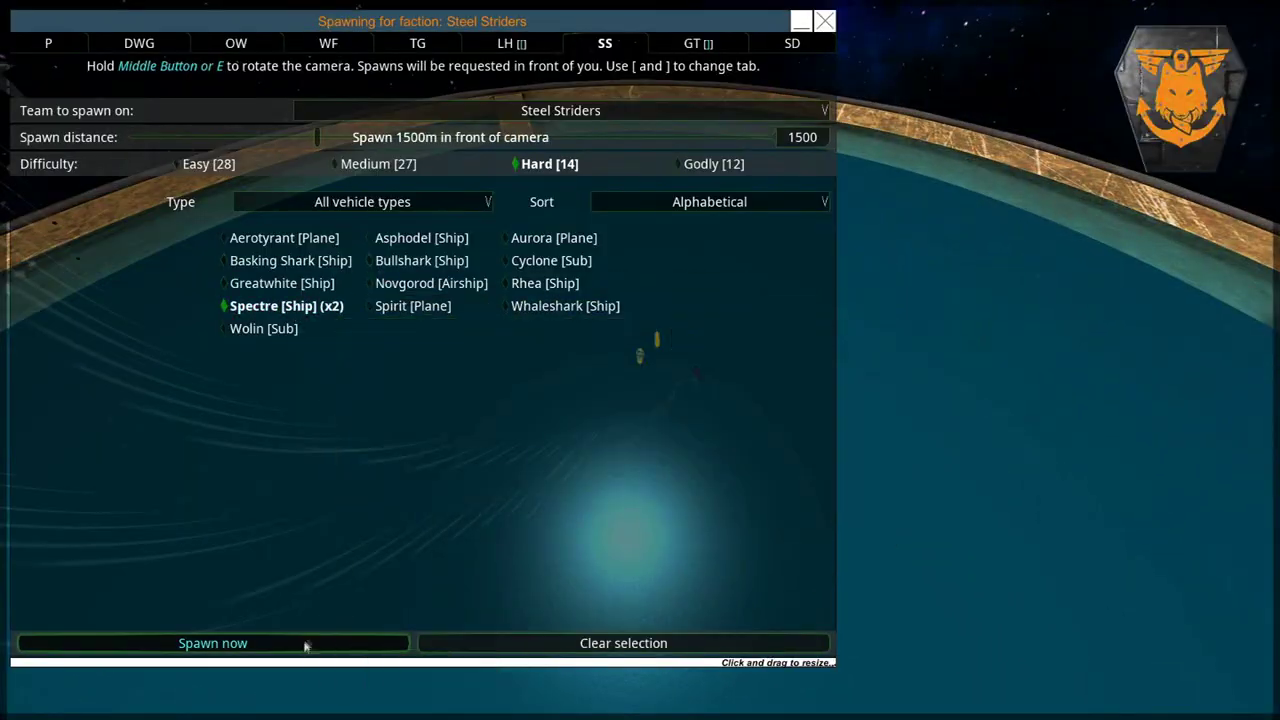
click(306, 646)
key(F2)
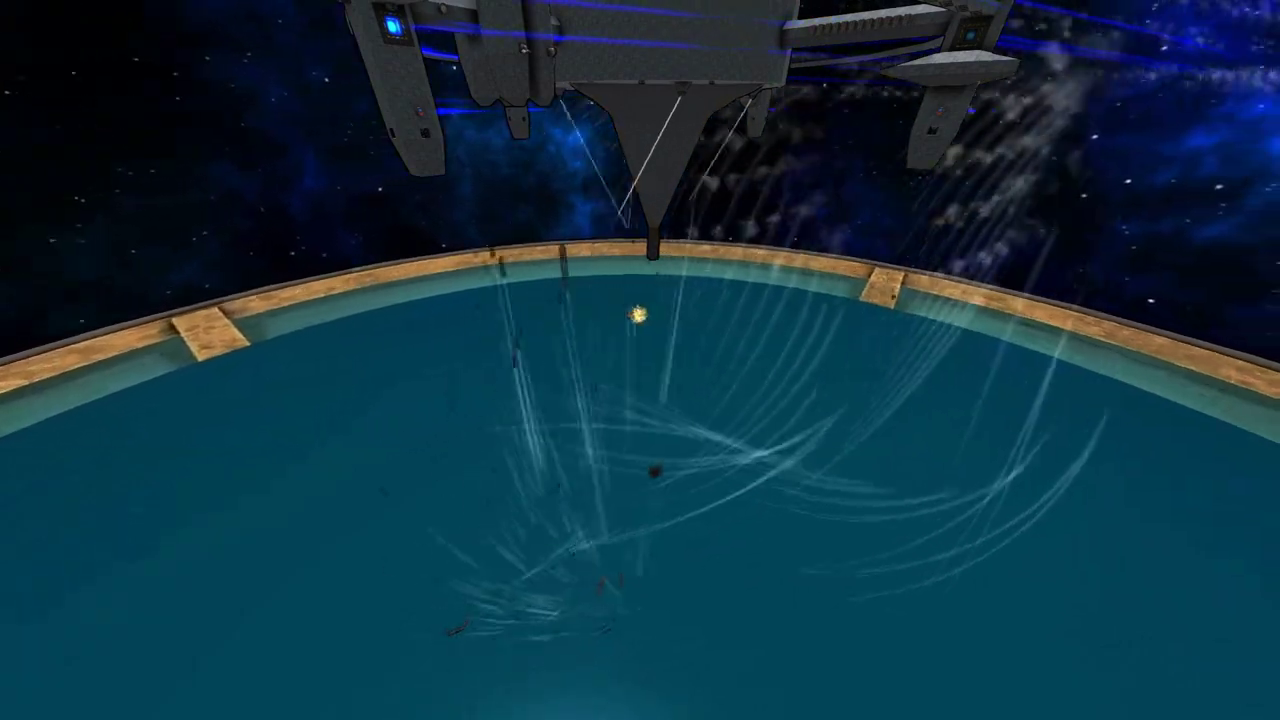
Check the condition of the craft and the three Spectre ships in the AI control list.
key(x)
key(x)
key(x)
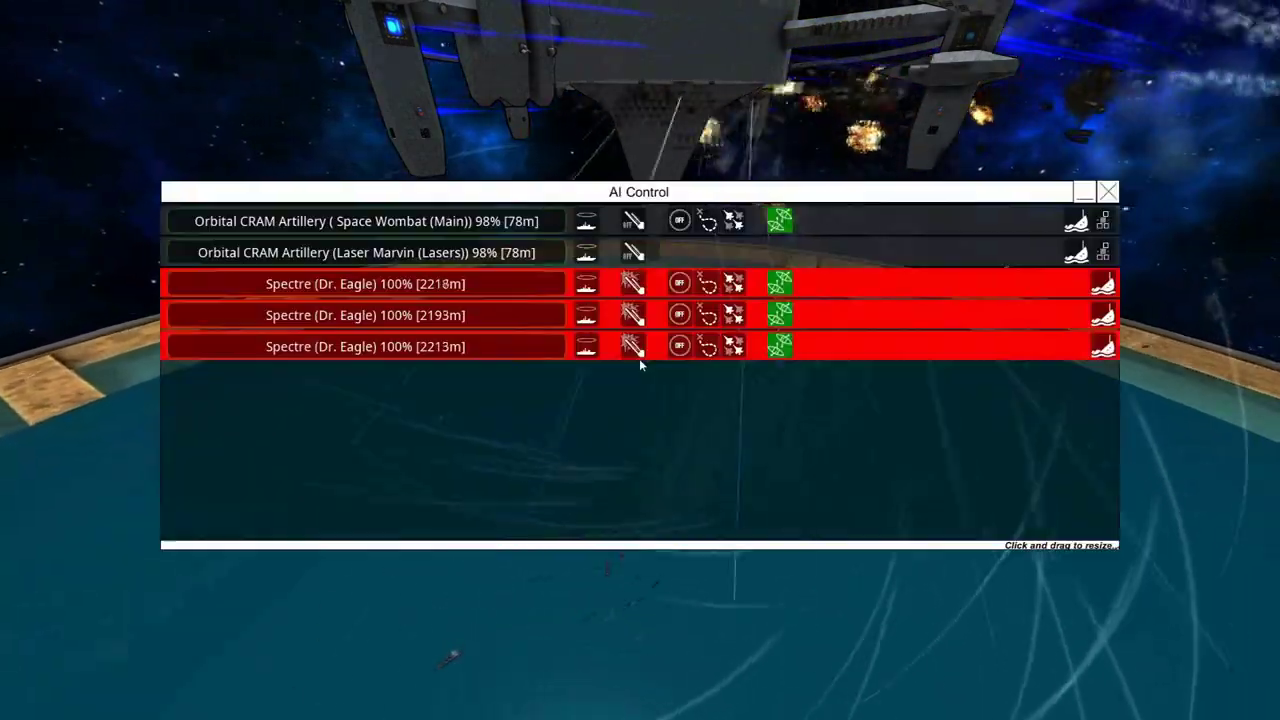
key(Escape)
key(Escape)
key(Escape)
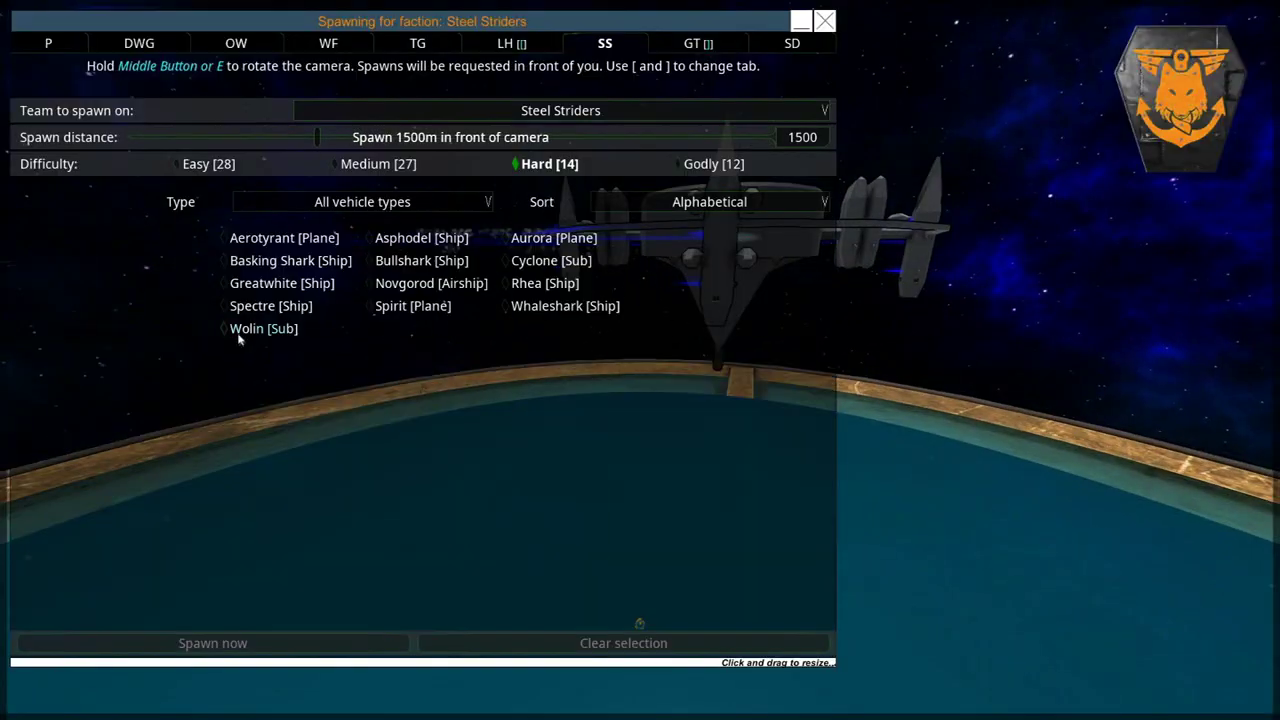
Compare the stats of the hard-difficulty Steel Striders vehicles, including the Whaleshark, and choose the Greatwhite ship.
mouse_move(282, 310)
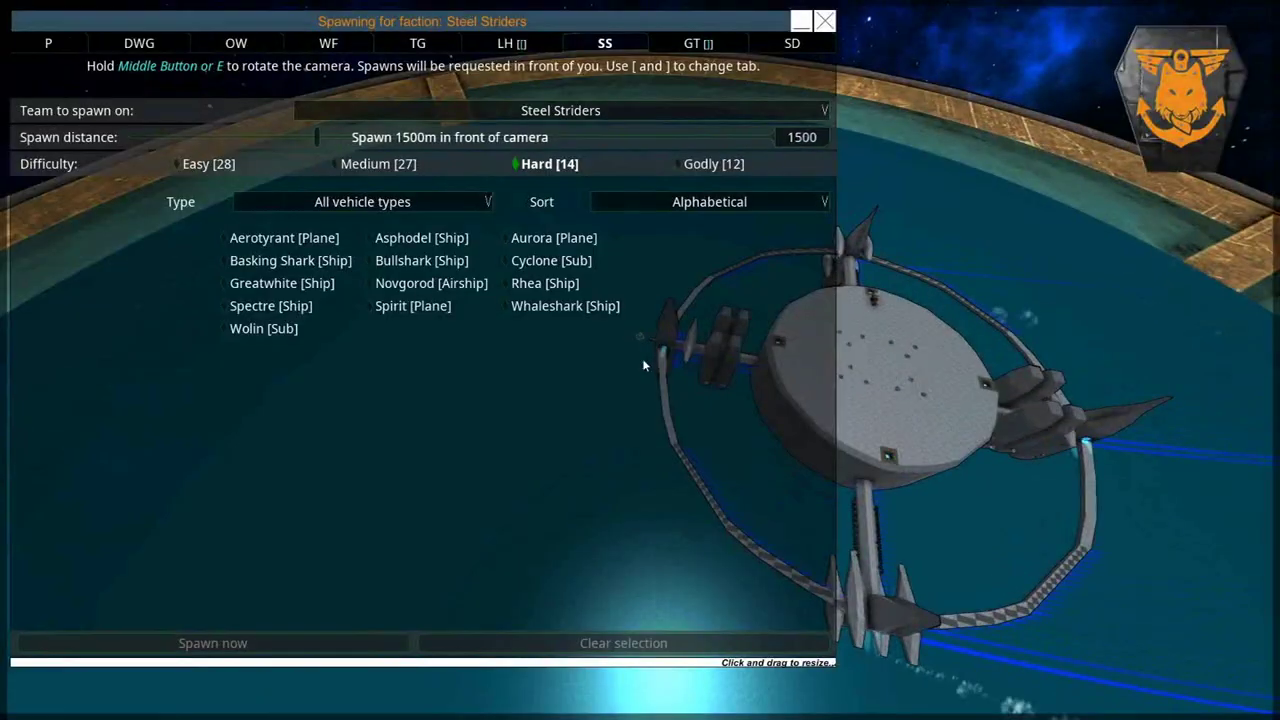
mouse_move(574, 308)
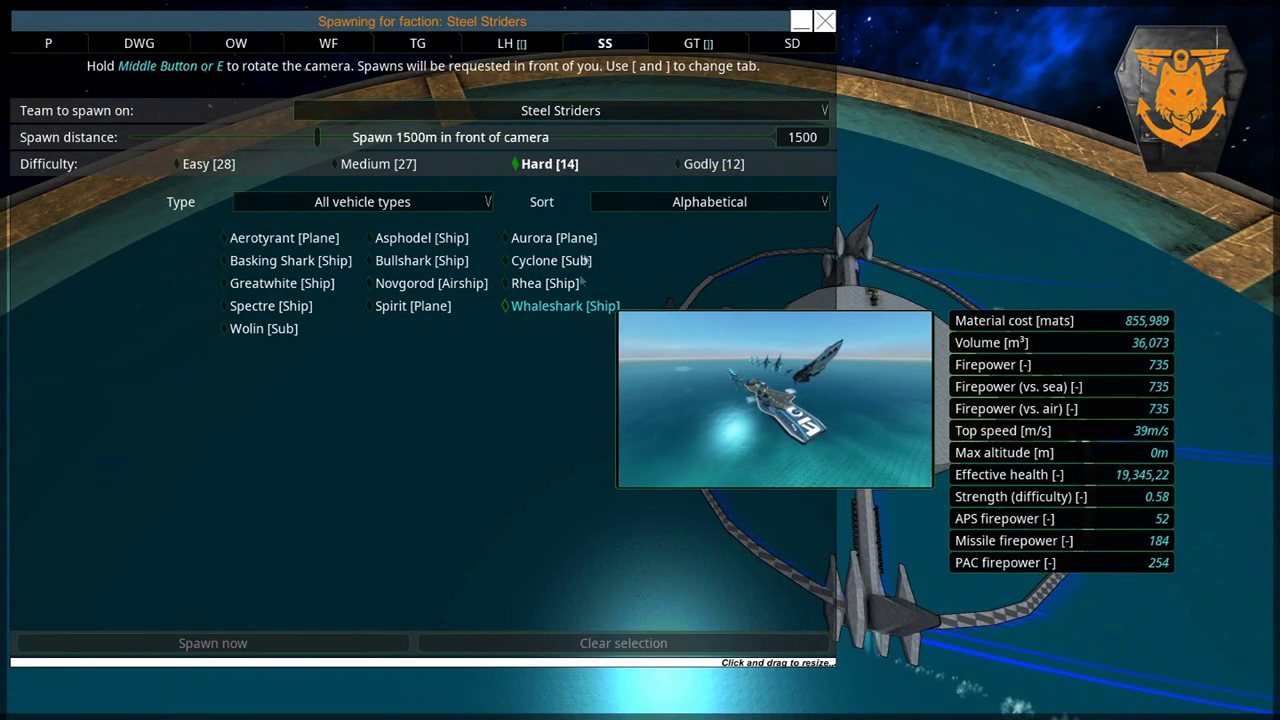
right_click(713, 163)
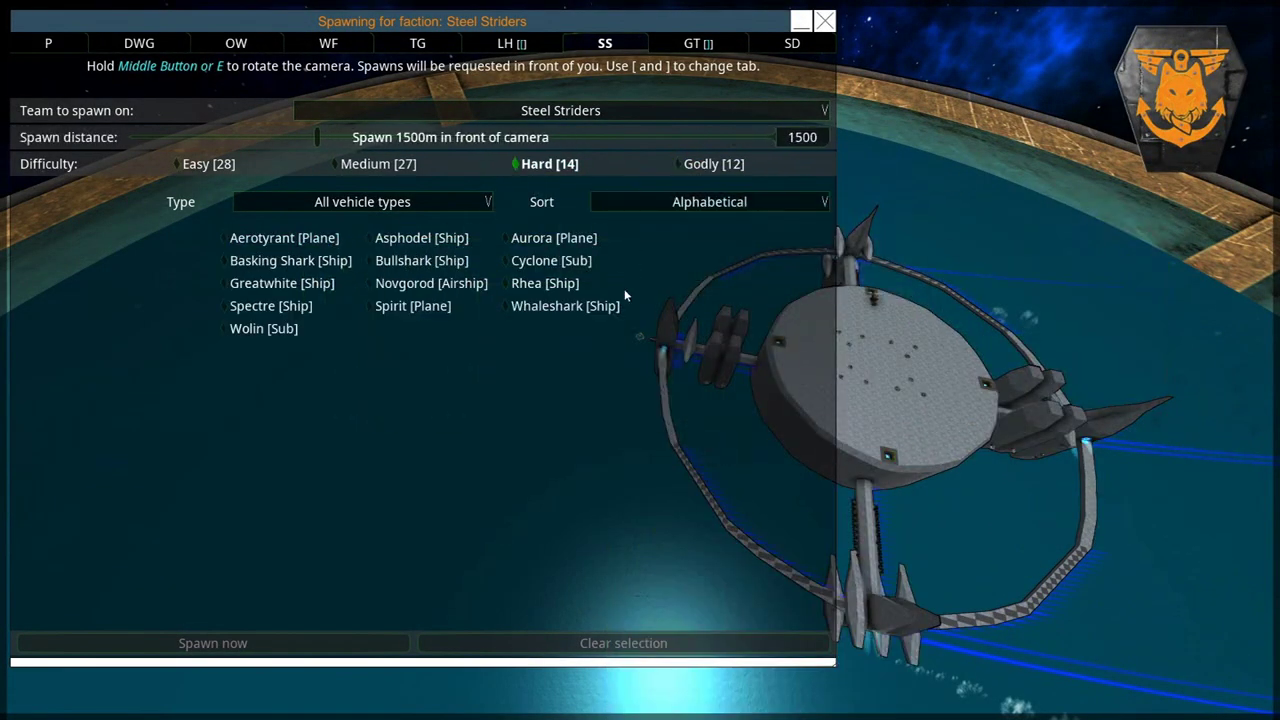
click(318, 283)
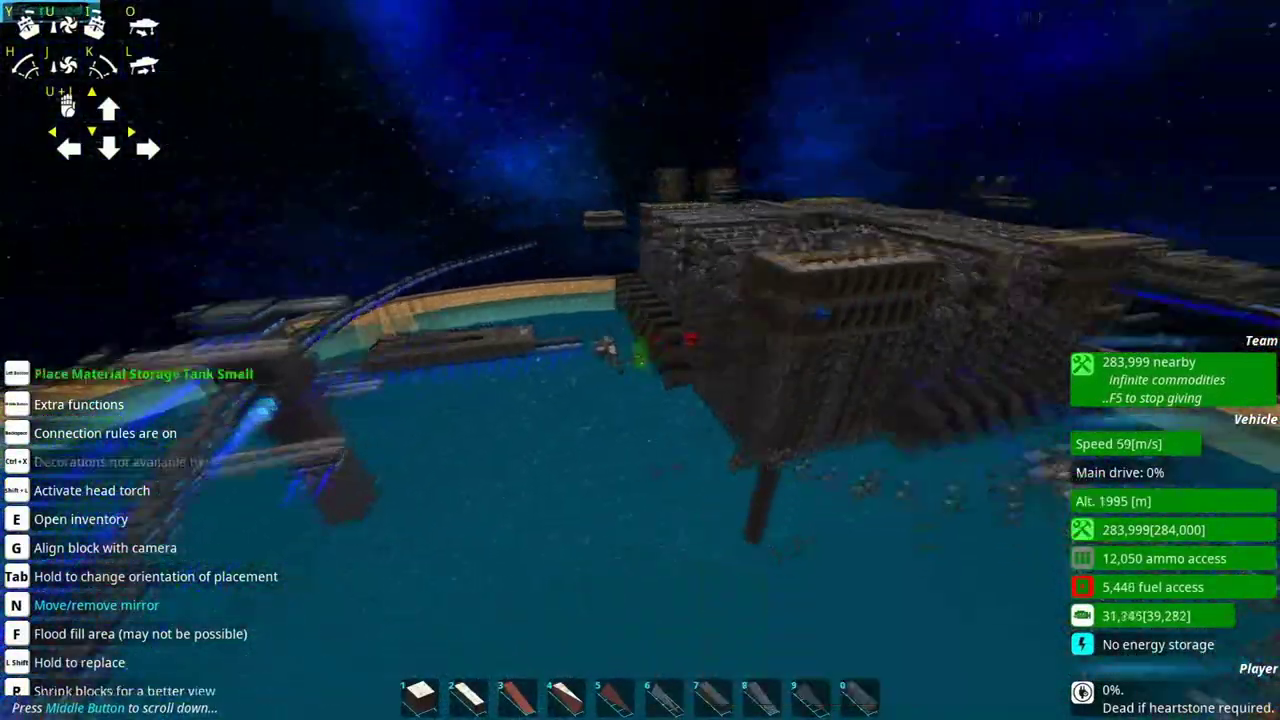
Replace the row of small rail launchers with medium rail launchers and extend them with medium rail gantries.
key(e)
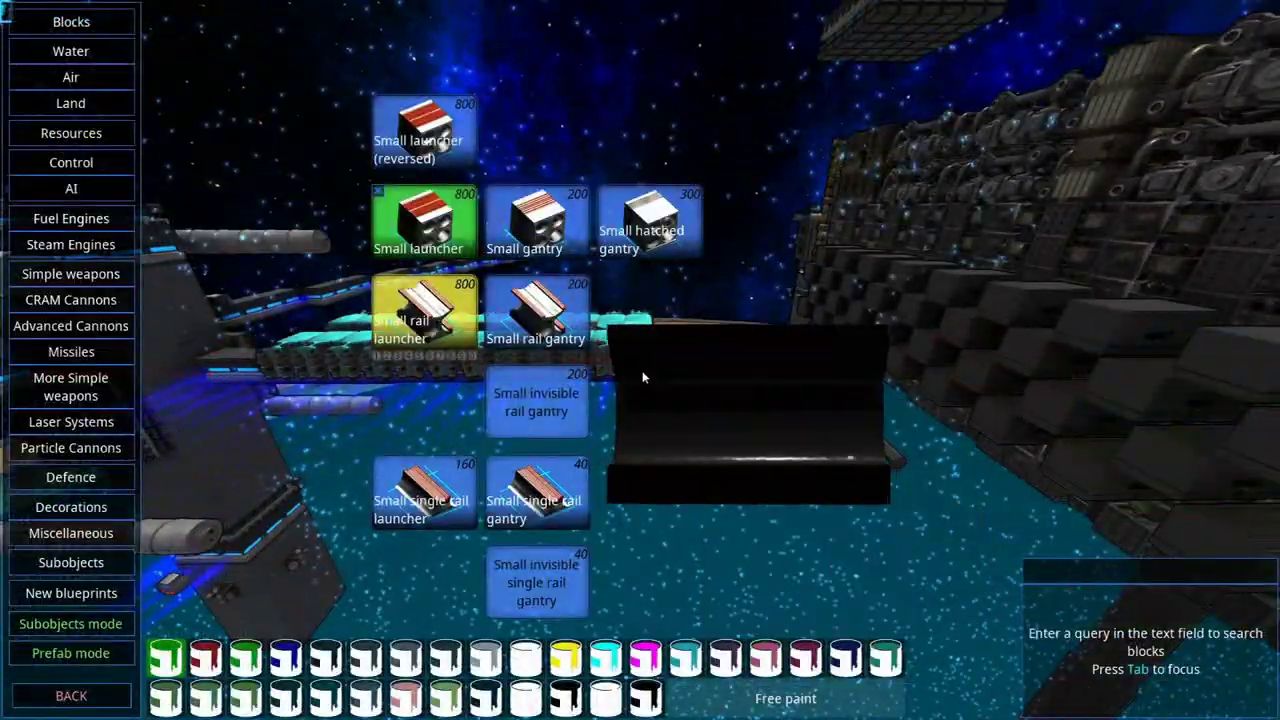
click(71, 352)
click(424, 308)
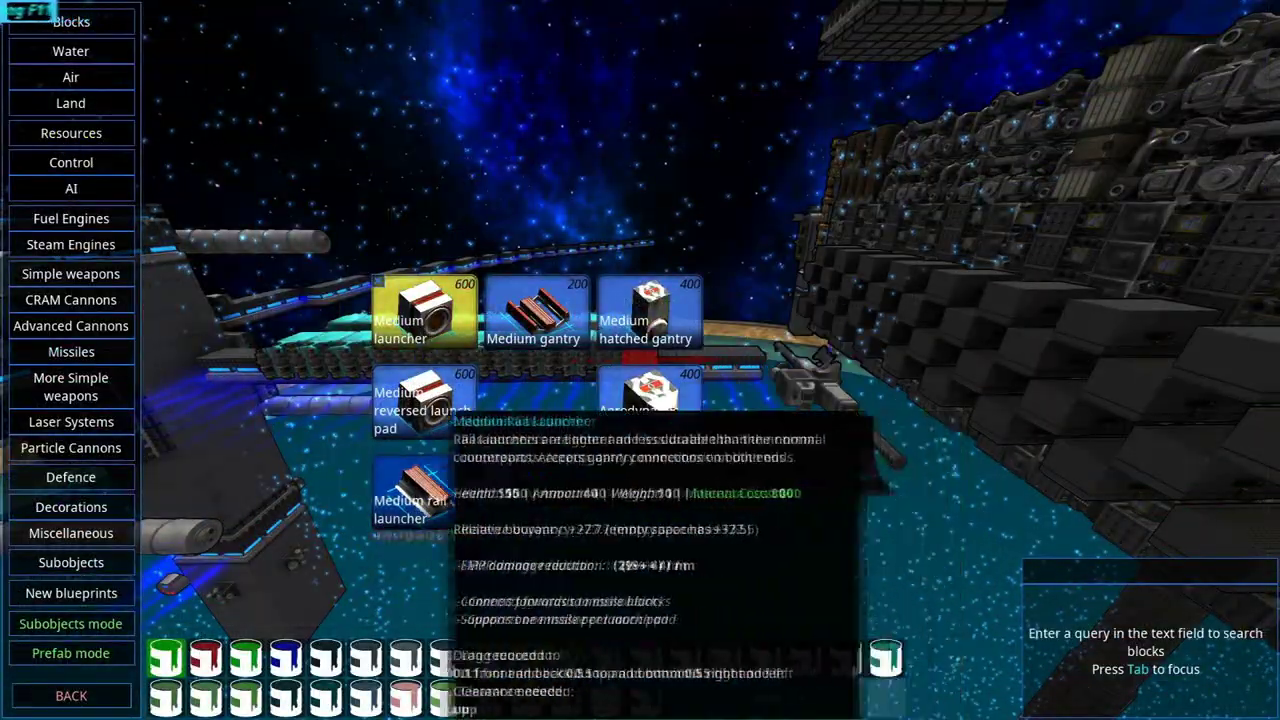
click(438, 488)
key(shift+f)
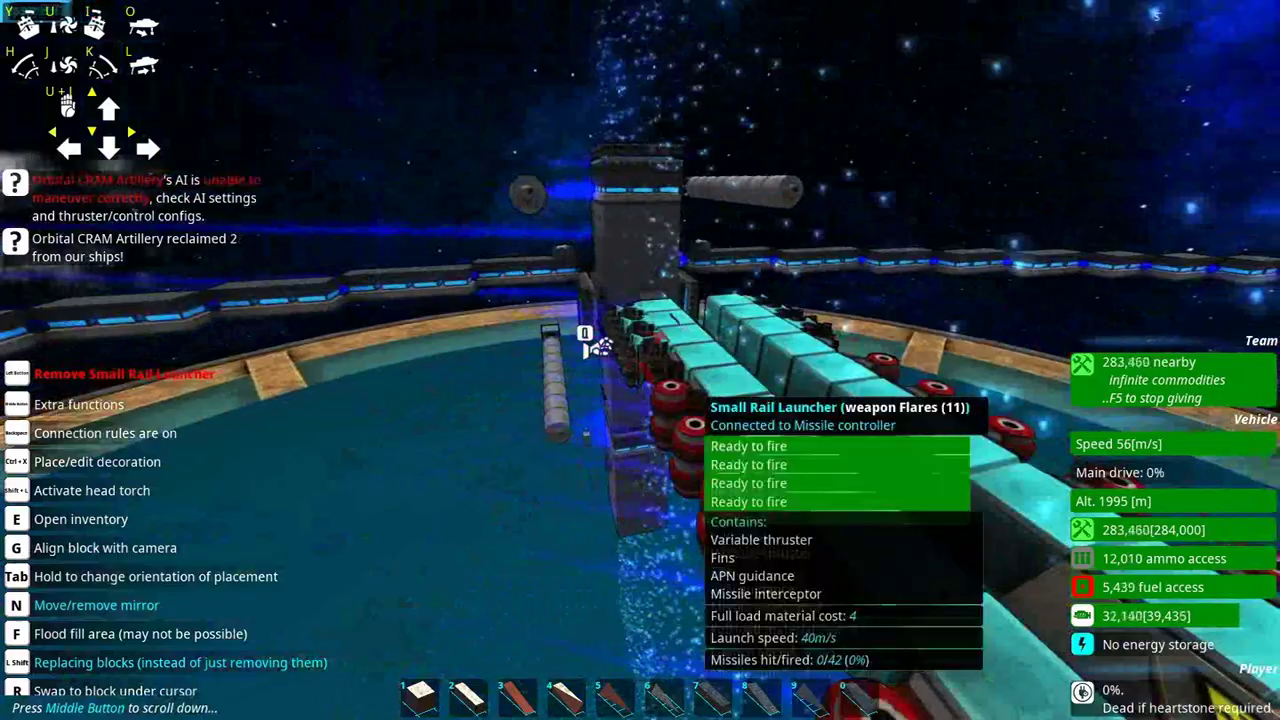
key(e)
click(530, 298)
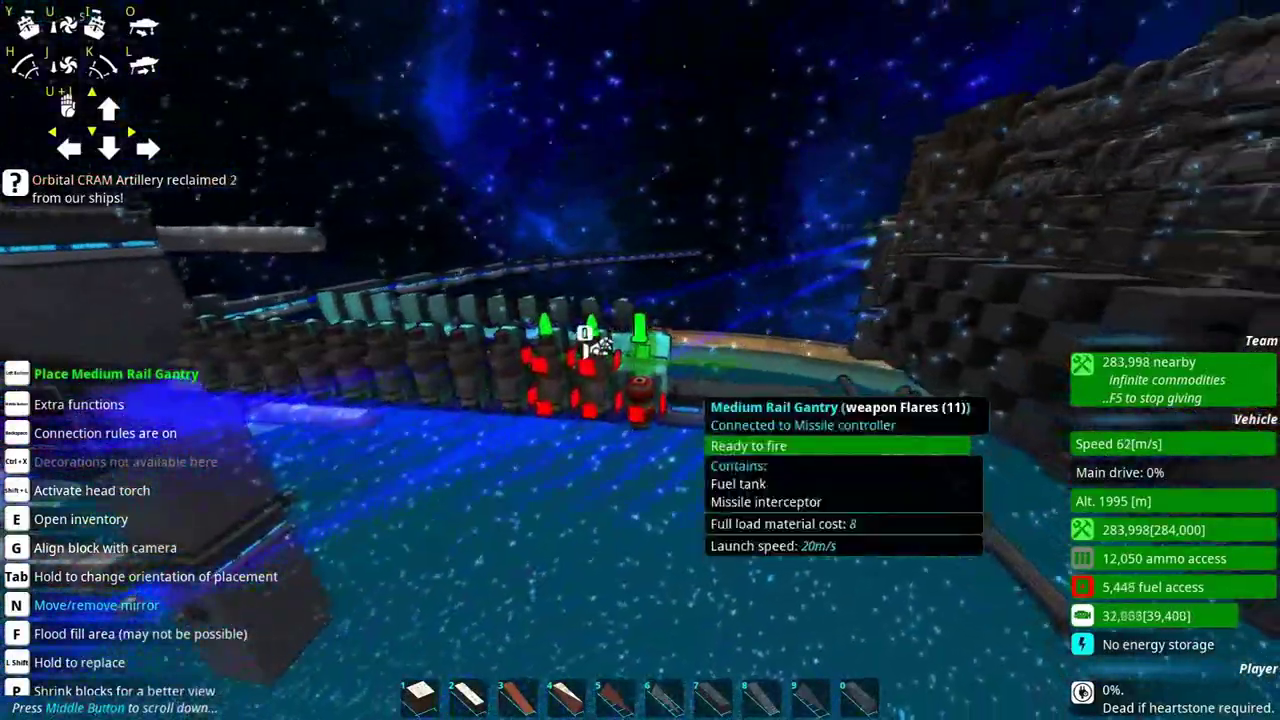
Configure the medium interceptor missile with a variable thruster, fins, APN guidance and missile interceptor, with a thrust output of 1000.
key(q)
click(388, 157)
click(380, 206)
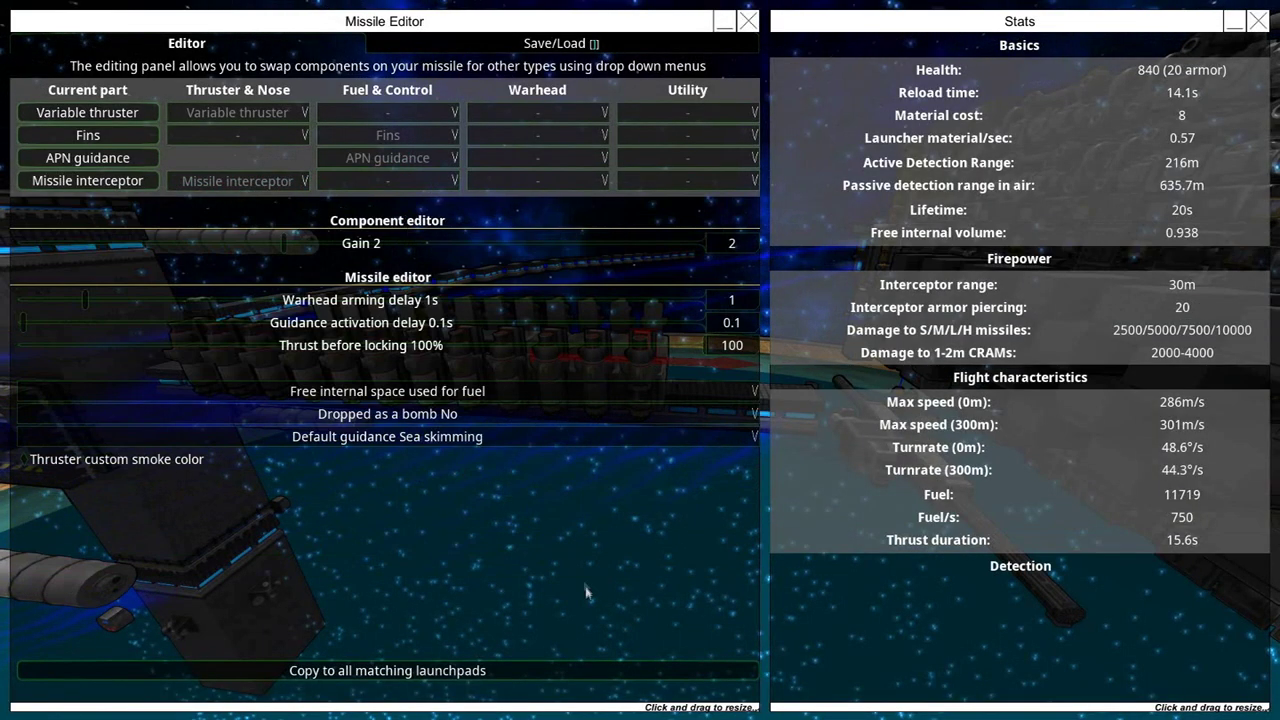
click(87, 112)
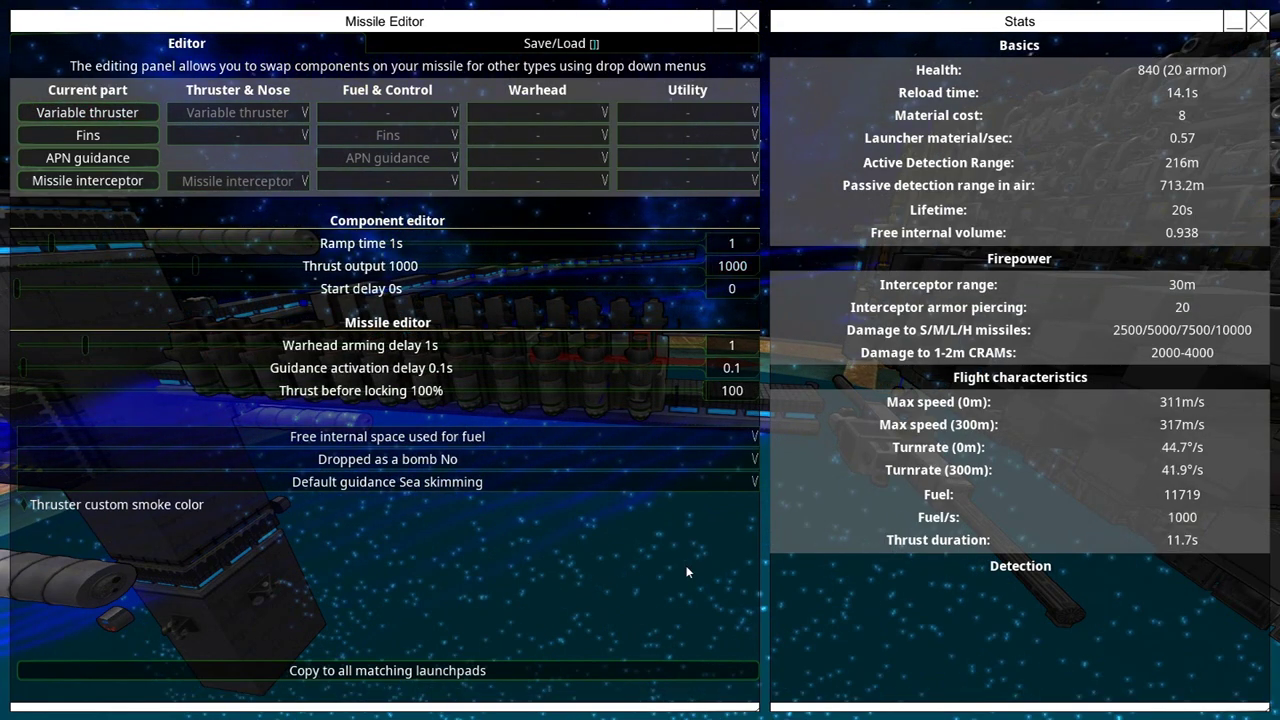
key(Escape)
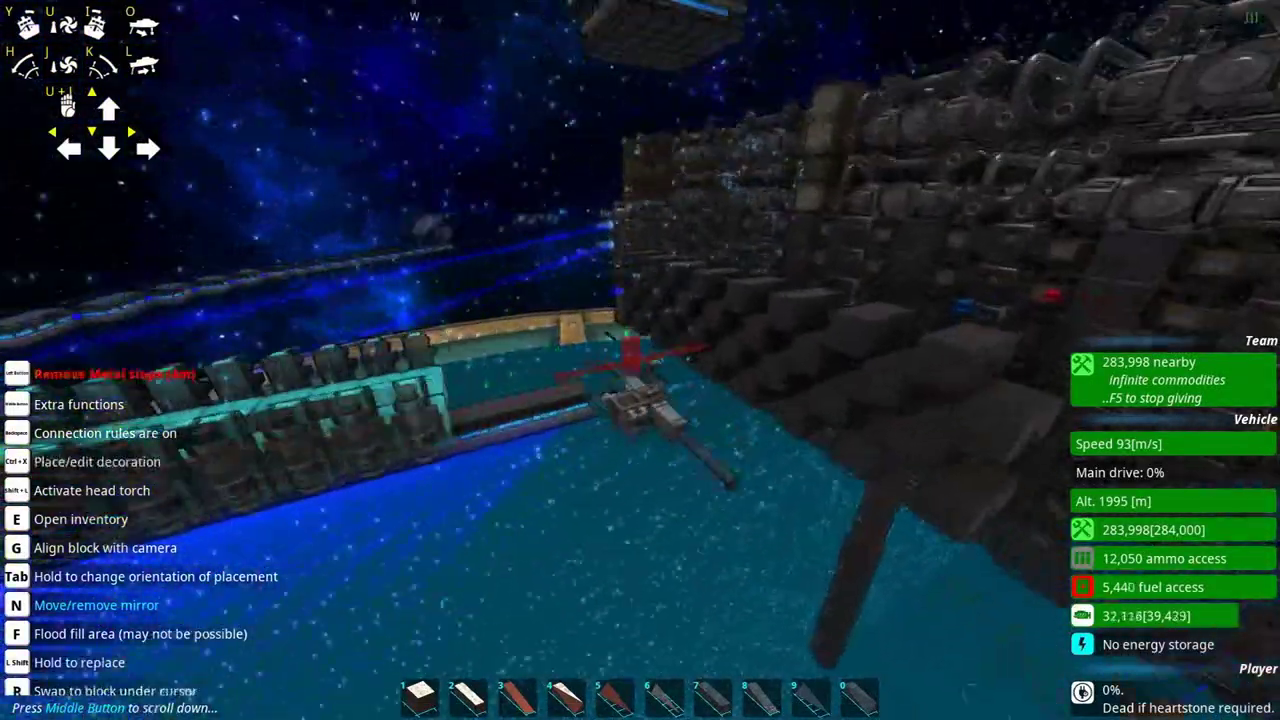
Place a metal beam and a reoriented fire control computer beside the vehicle controller on the craft's upper deck.
key(b)
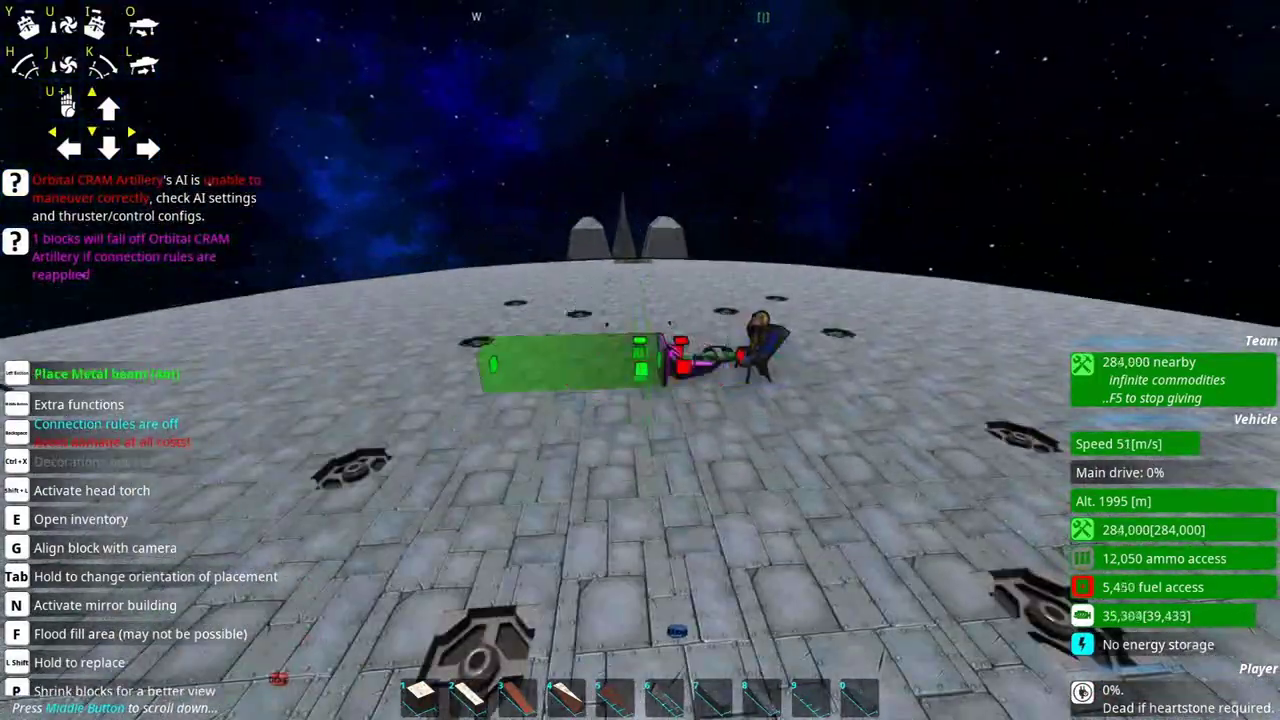
key(2)
click(640, 360)
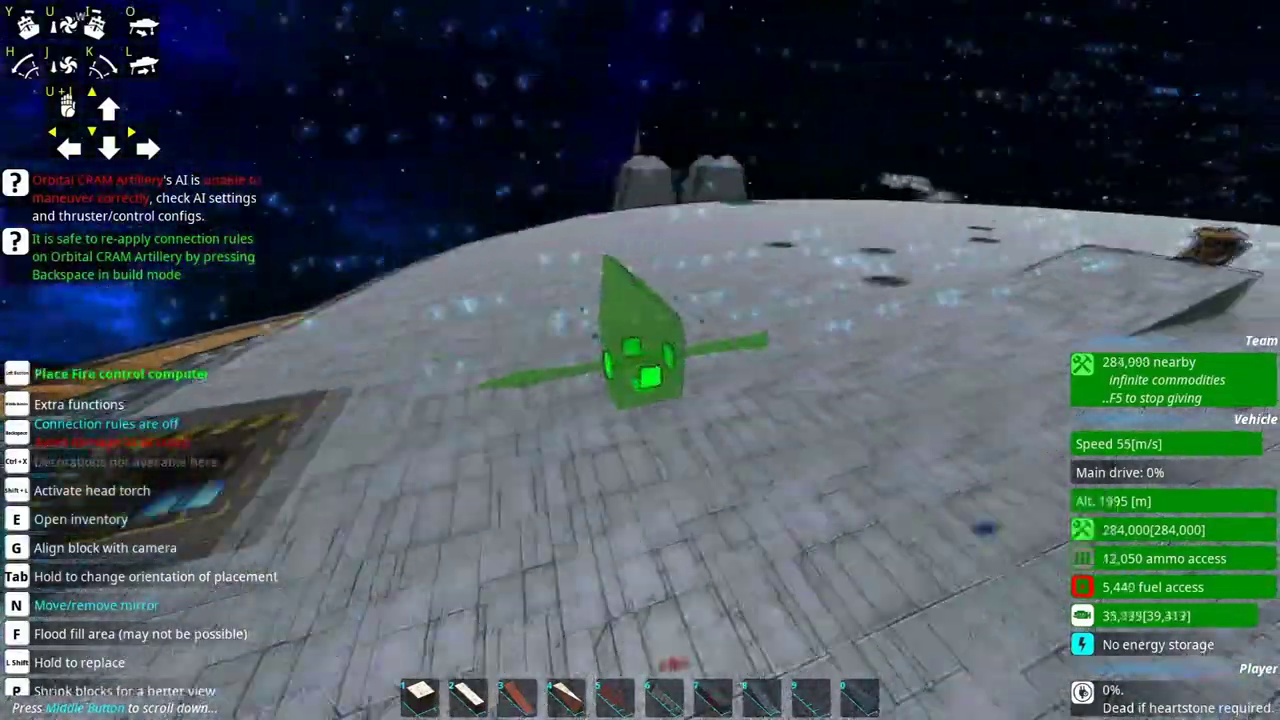
click(640, 360)
key(Tab)
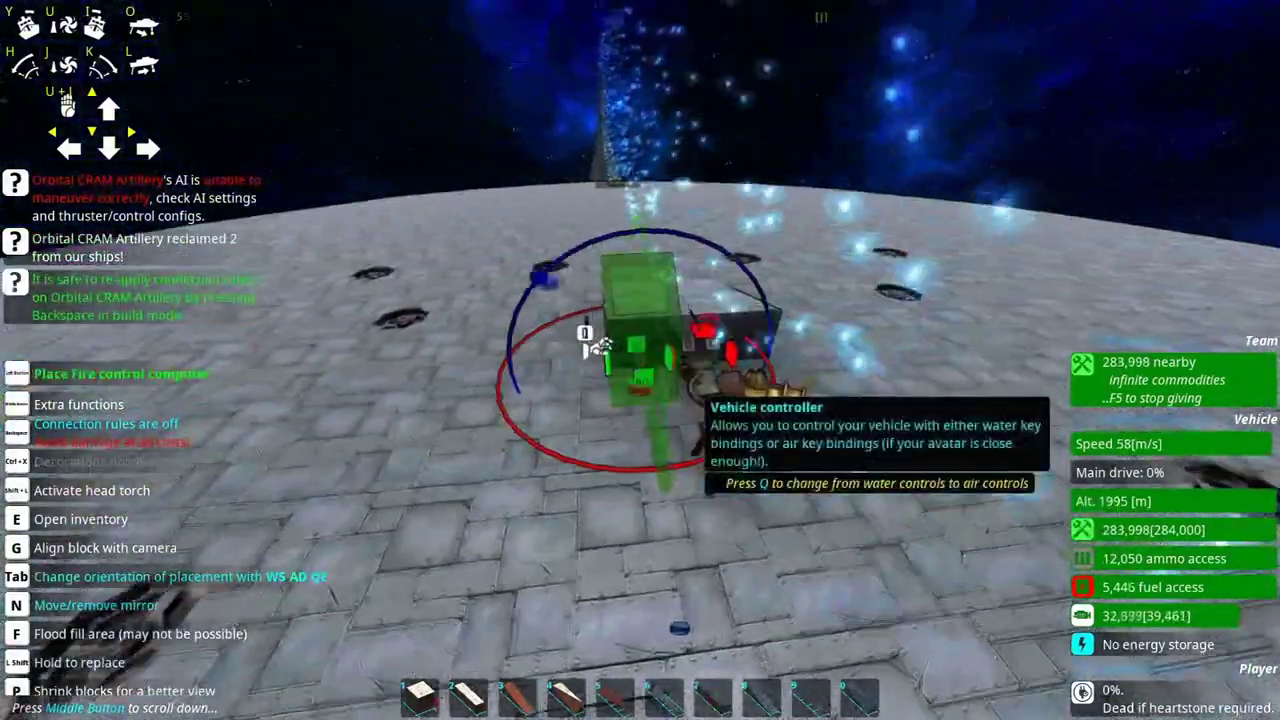
click(640, 360)
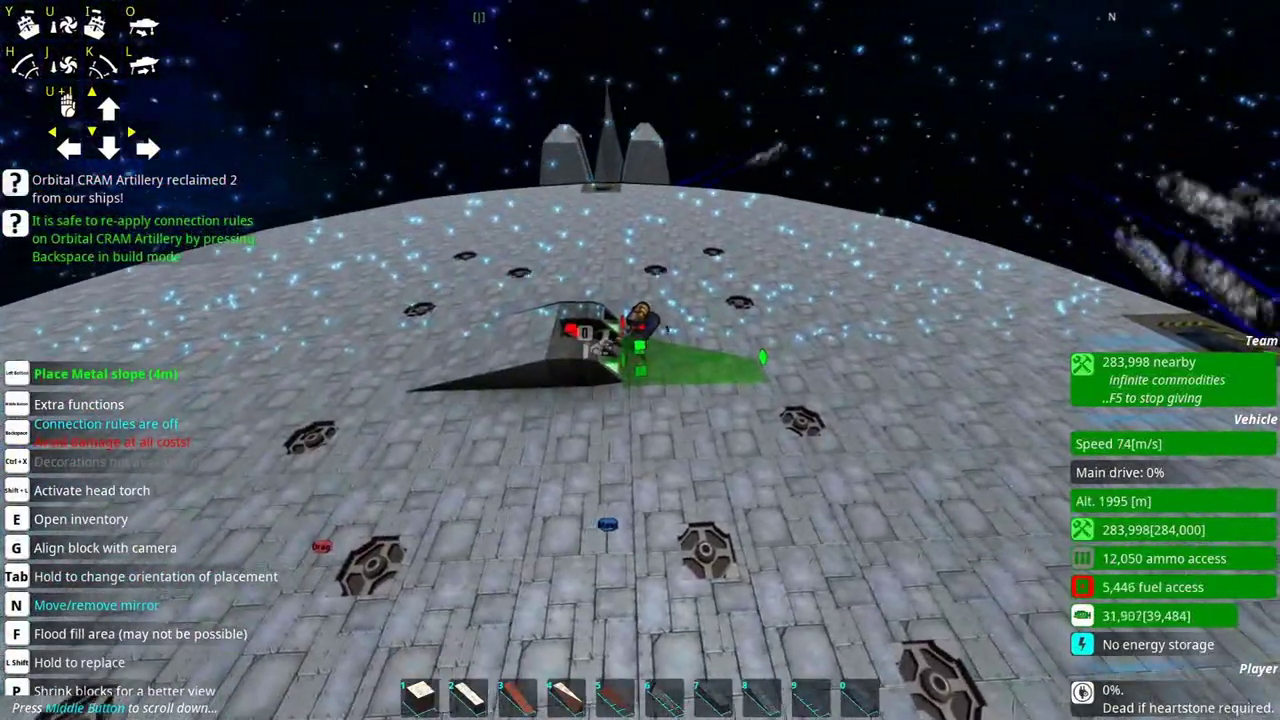
Surround the chair and control blocks on the upper deck with 4 m metal slopes.
key(e)
click(309, 309)
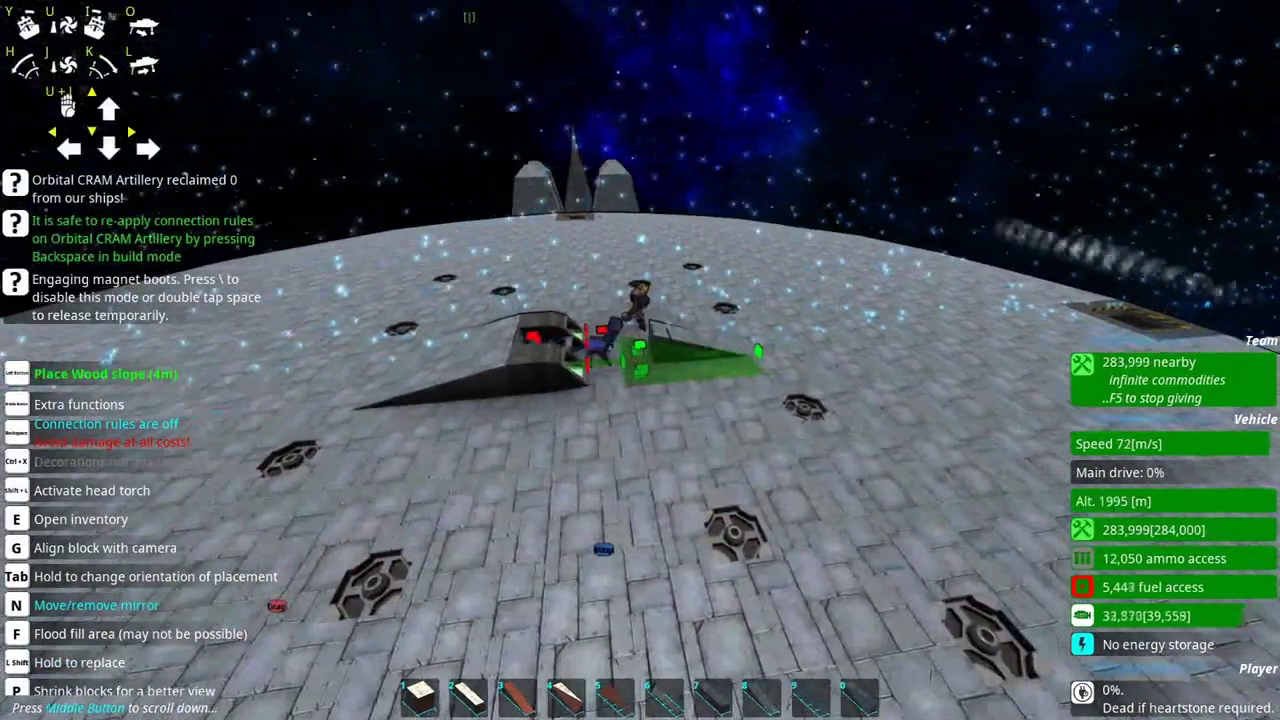
click(640, 360)
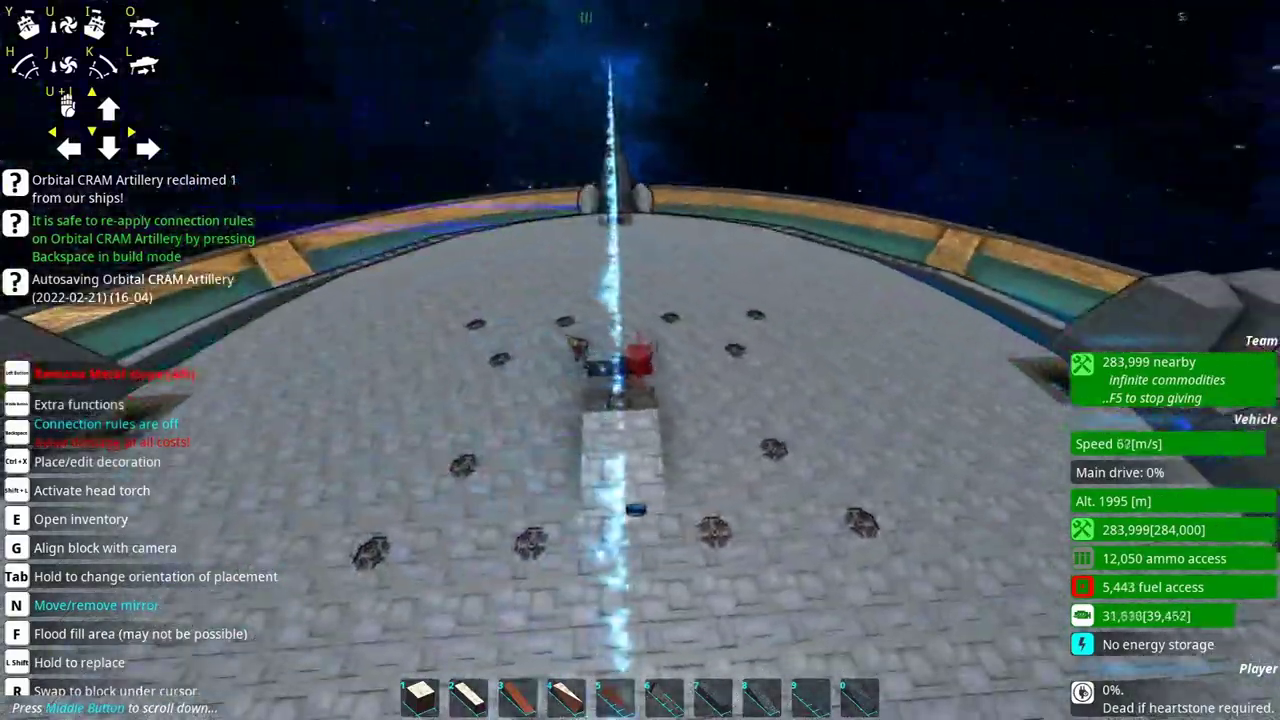
click(640, 360)
click(640, 360)
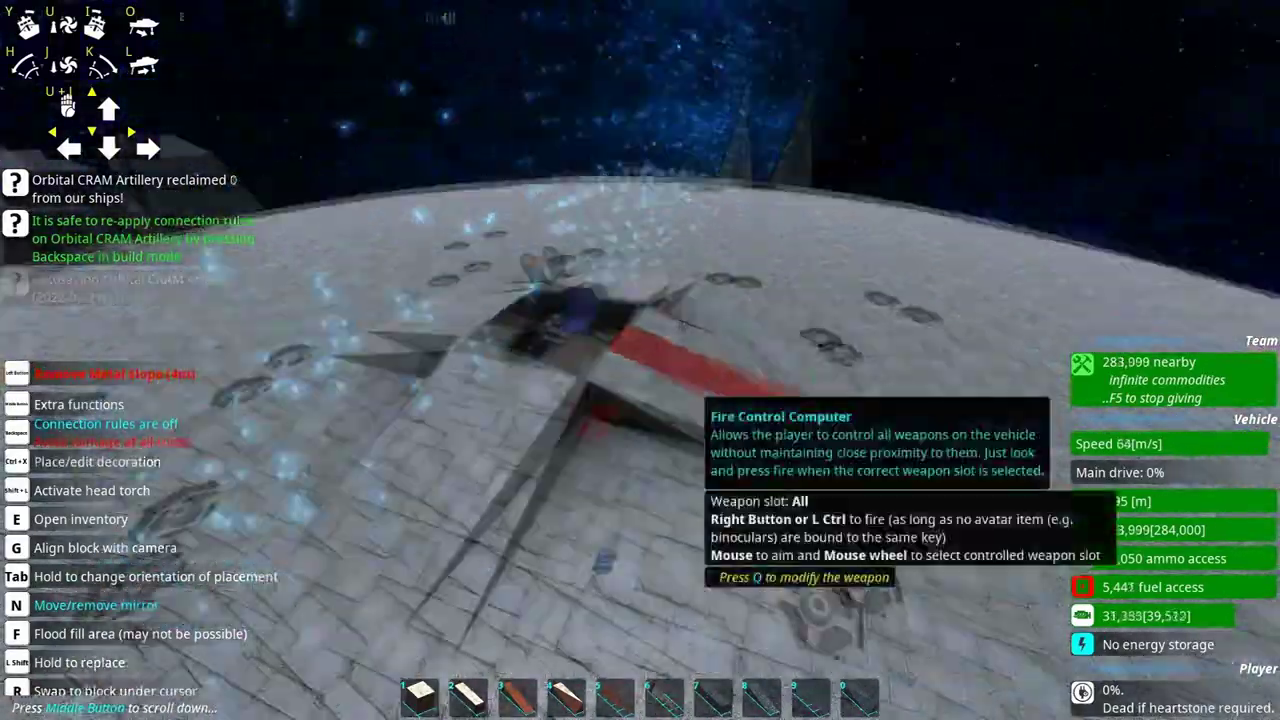
Try to fit a metal 1 m square corner block between the slopes around the chair.
key(e)
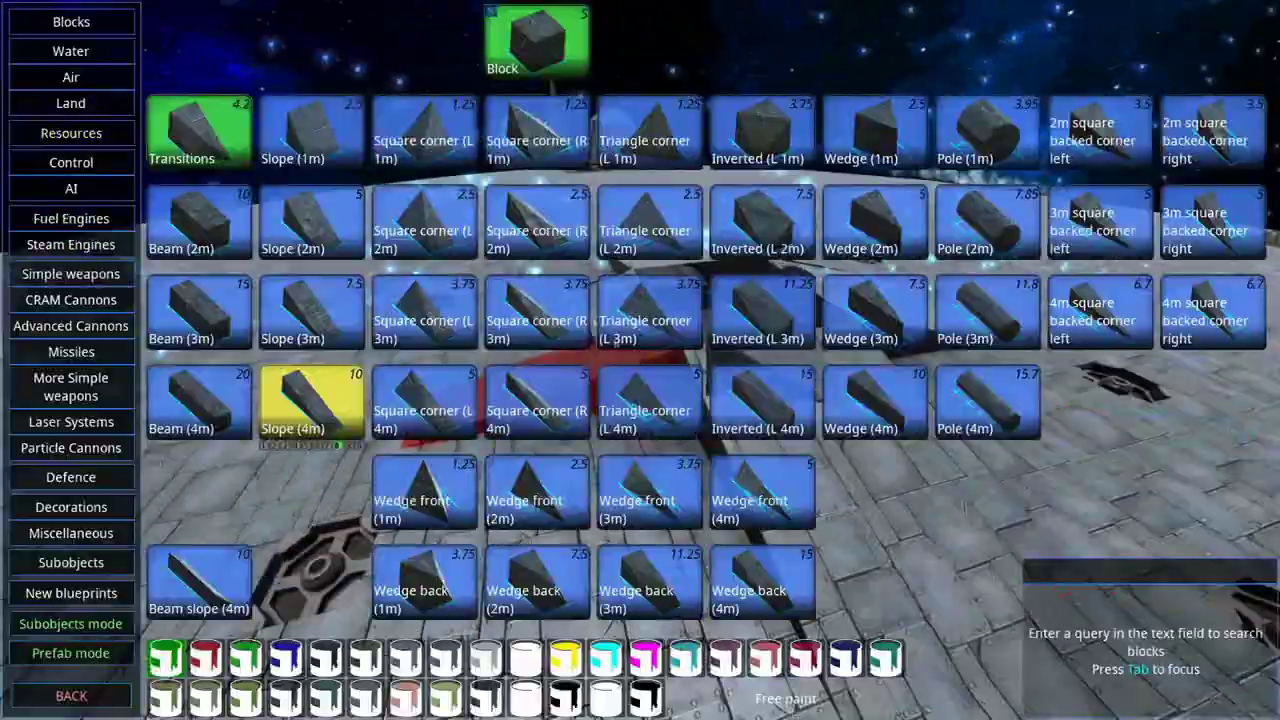
click(534, 137)
key(Tab)
key(w)
key(a)
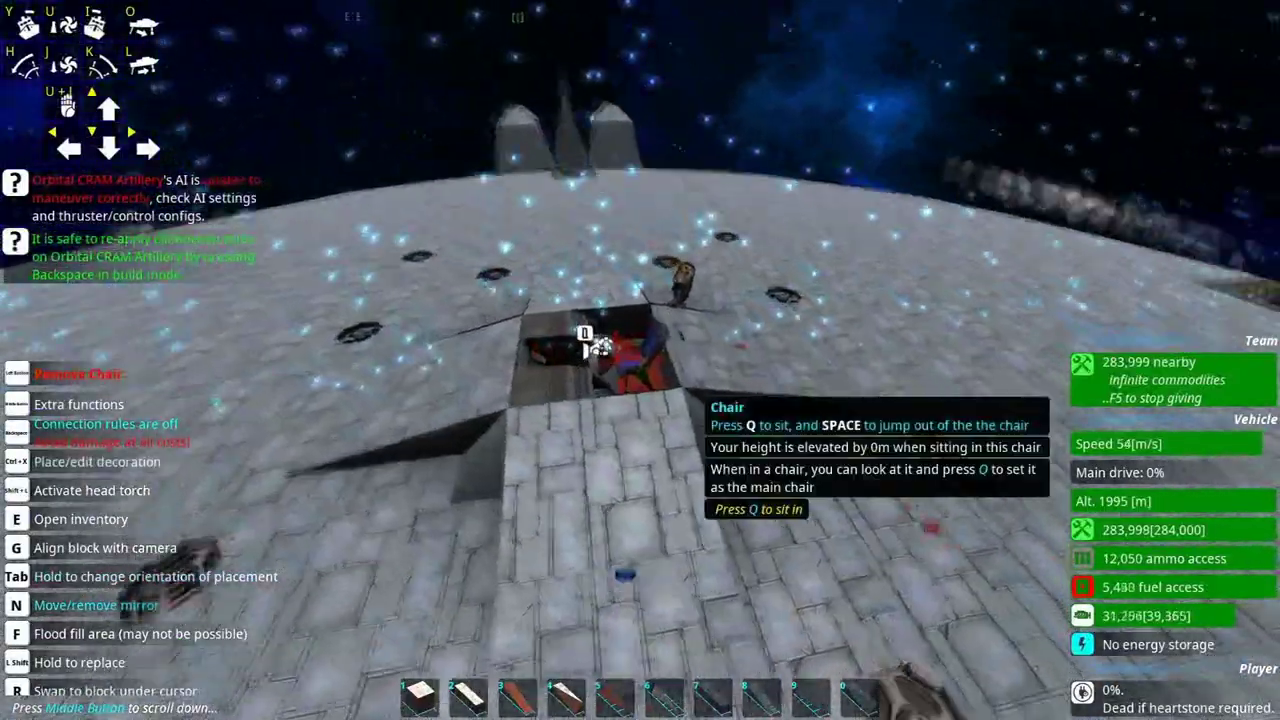
key(q)
key(a)
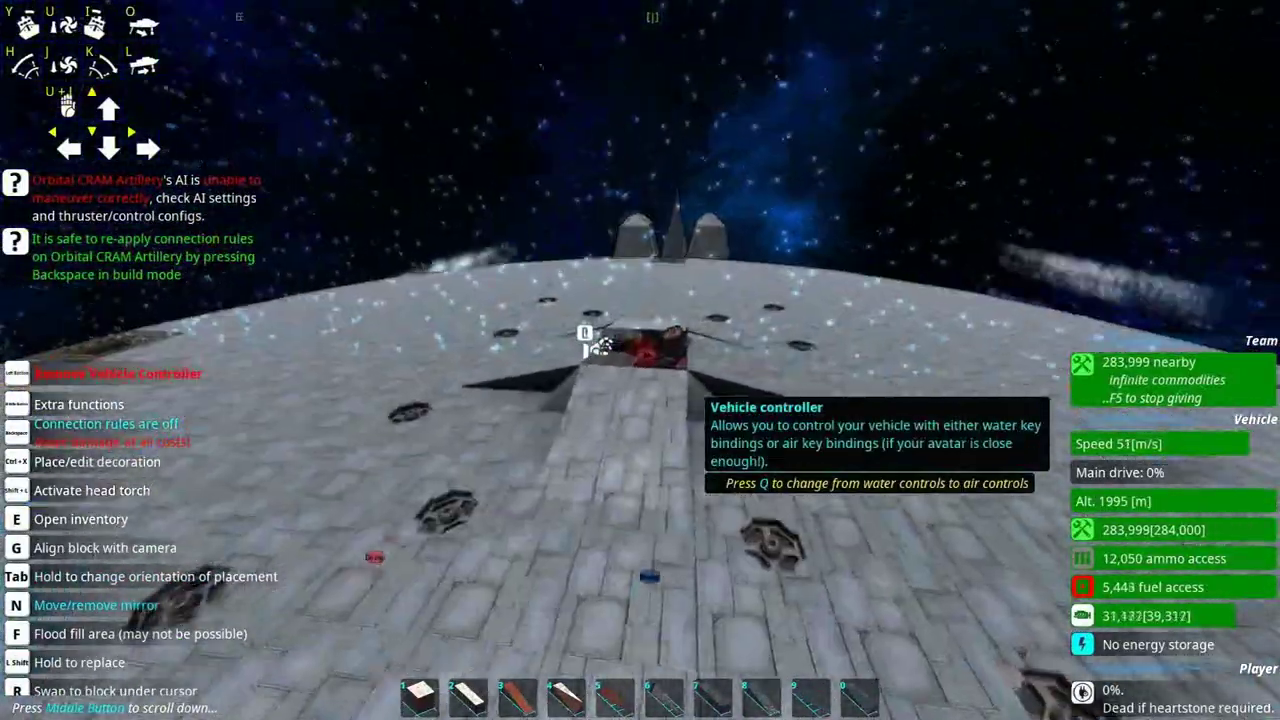
Add a decoration to the vehicle controller using the Mimic: Sphere mesh.
key(ctrl+x)
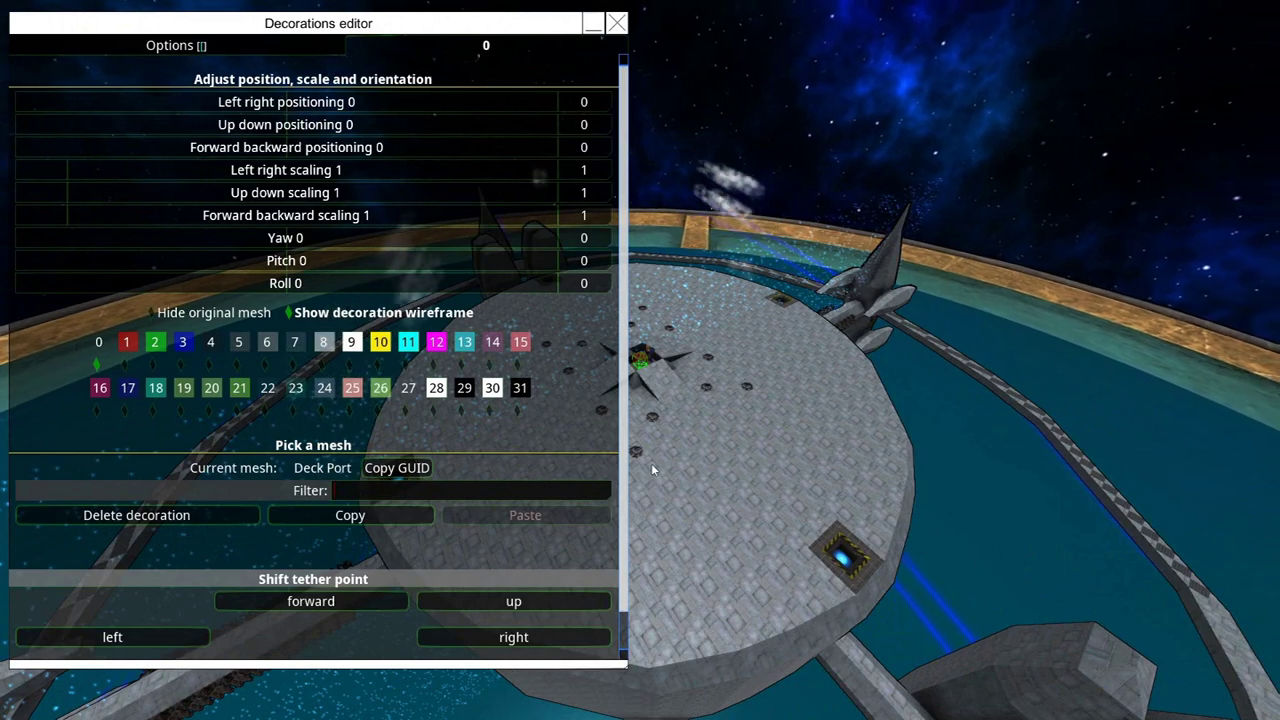
text(mimic spike)
key(BackSpace)
key(BackSpace)
key(BackSpace)
key(BackSpace)
key(BackSpace)
key(BackSpace)
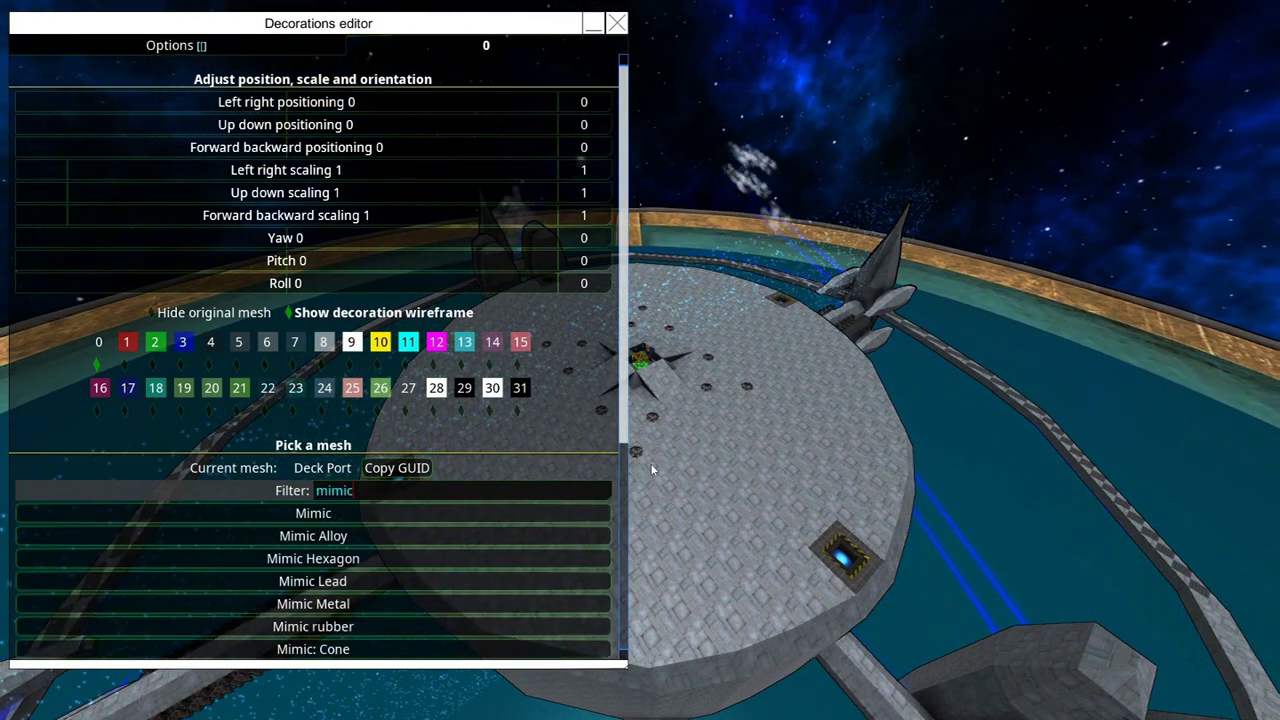
text(:)
scroll(388, 605, down, 1)
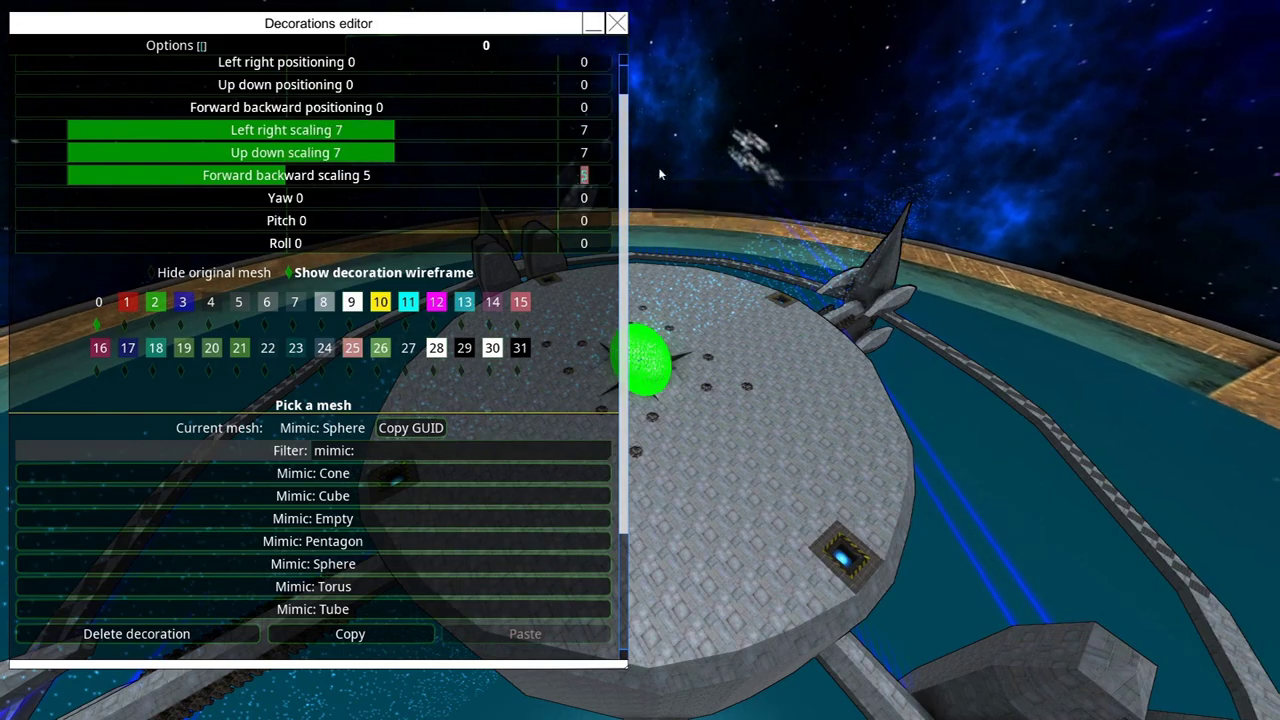
Scale the sphere decoration to 9 in all three directions and inspect it from inside and outside.
text(9)
key(Escape)
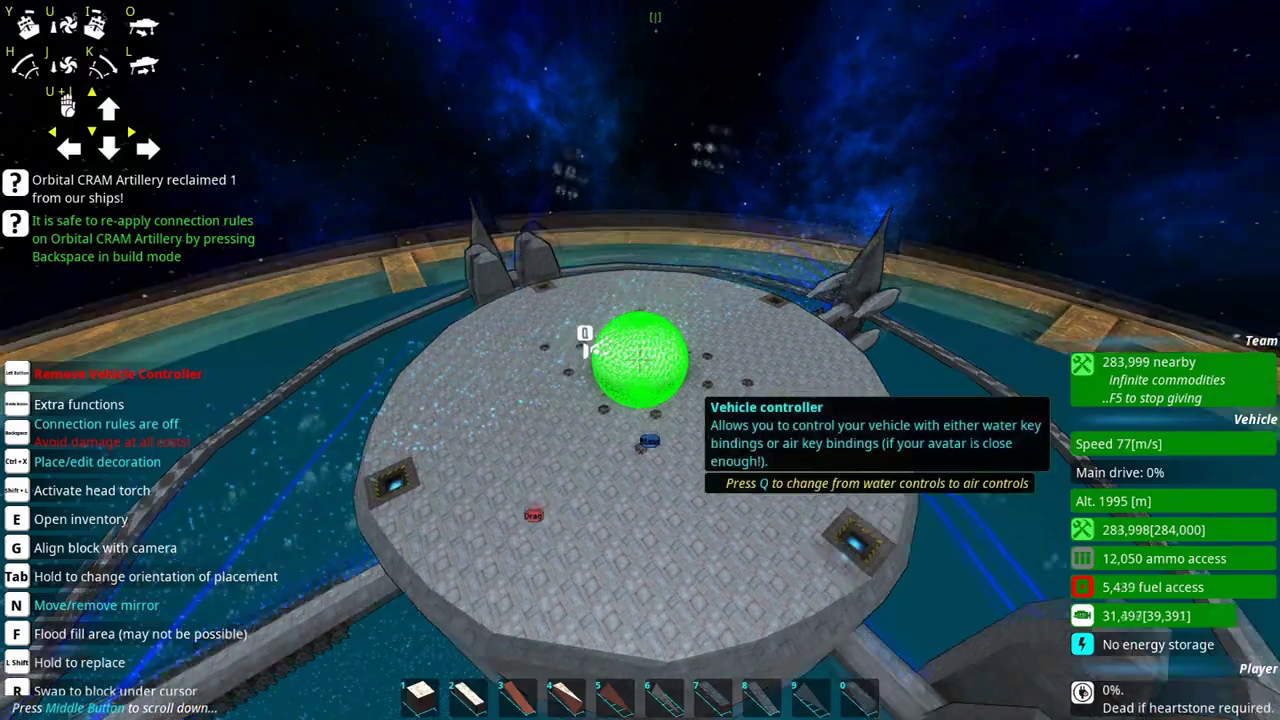
key(w)
scroll(640, 360, up, 5)
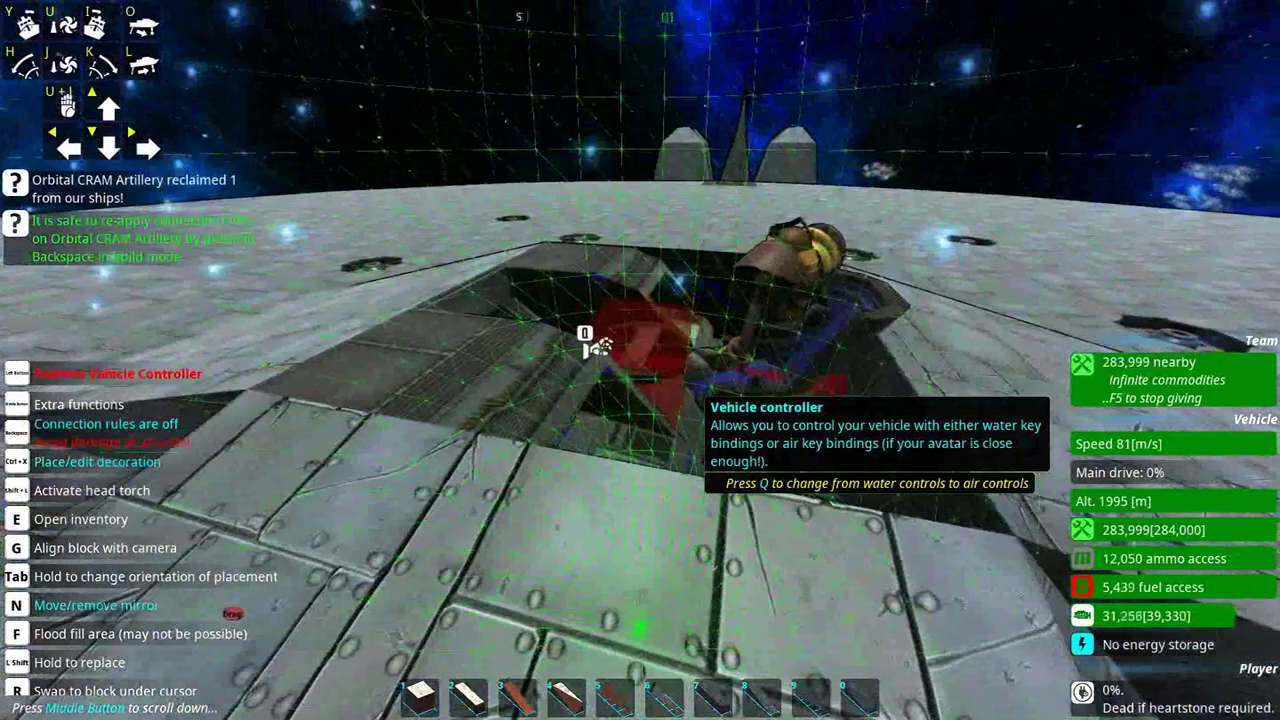
scroll(640, 360, down, 6)
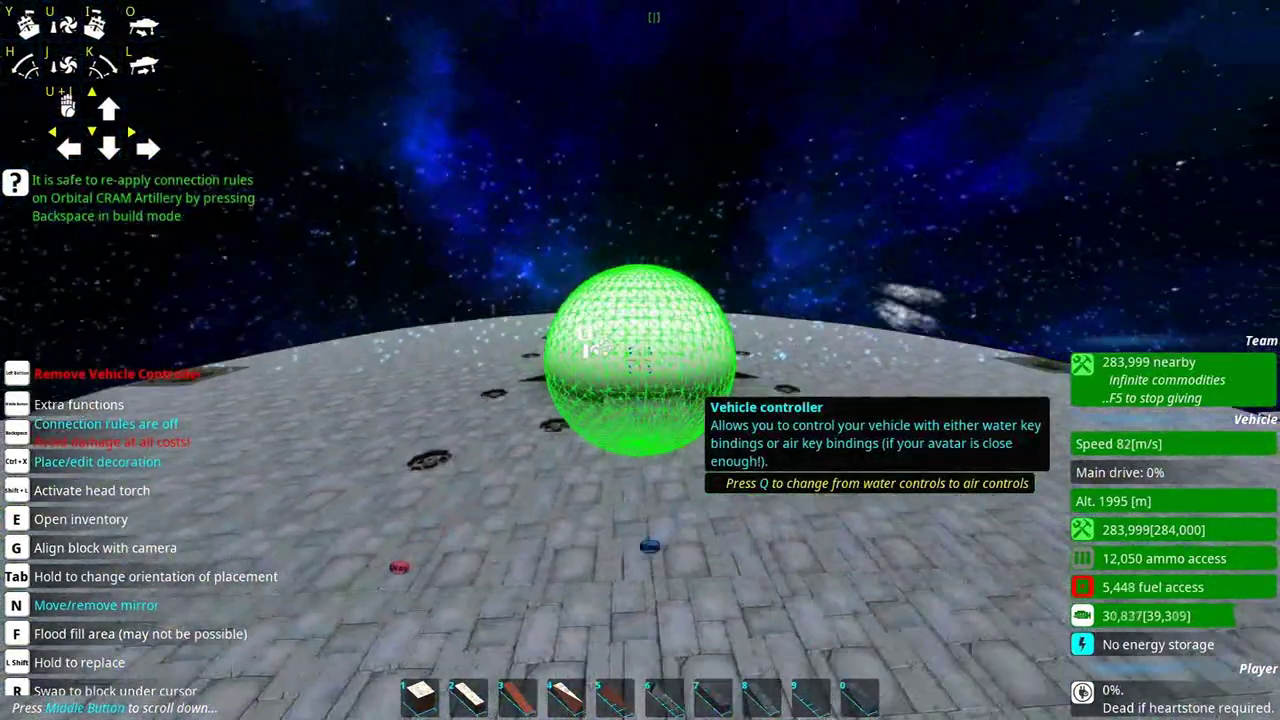
Look through the glass block shapes in the inventory for a suitable canopy mesh.
key(ctrl+x)
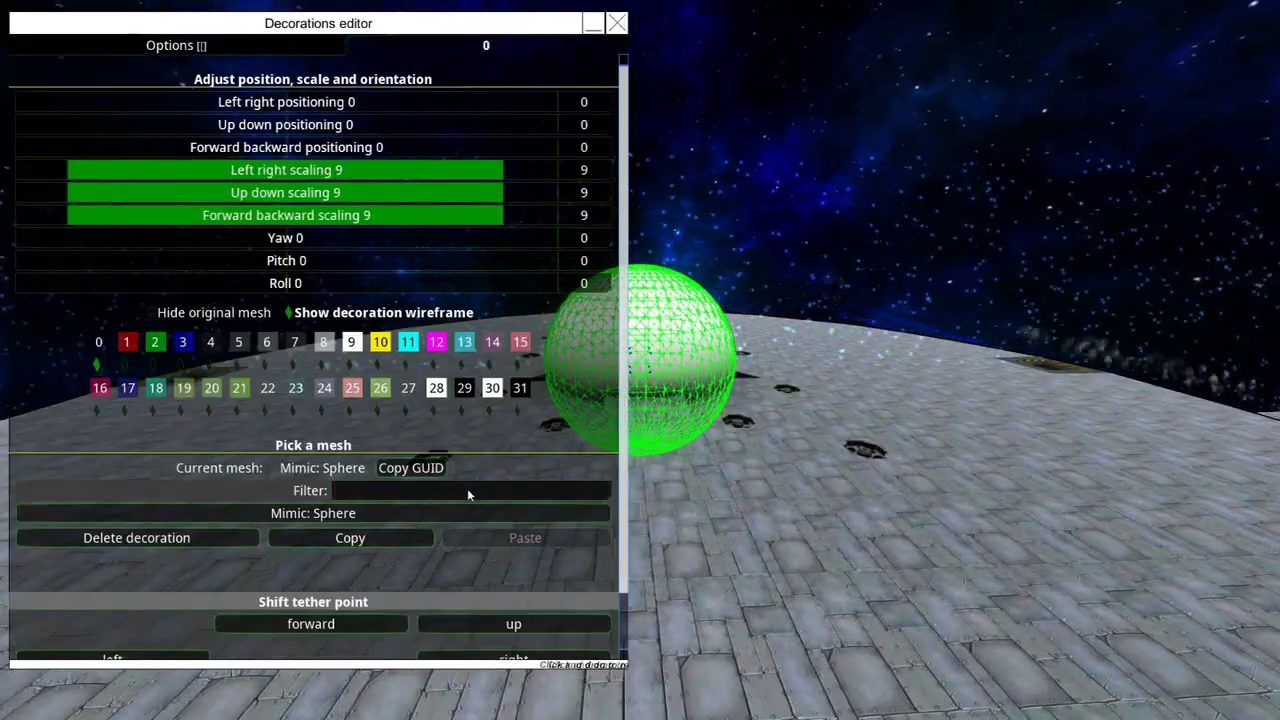
key(Escape)
key(e)
click(71, 22)
click(870, 60)
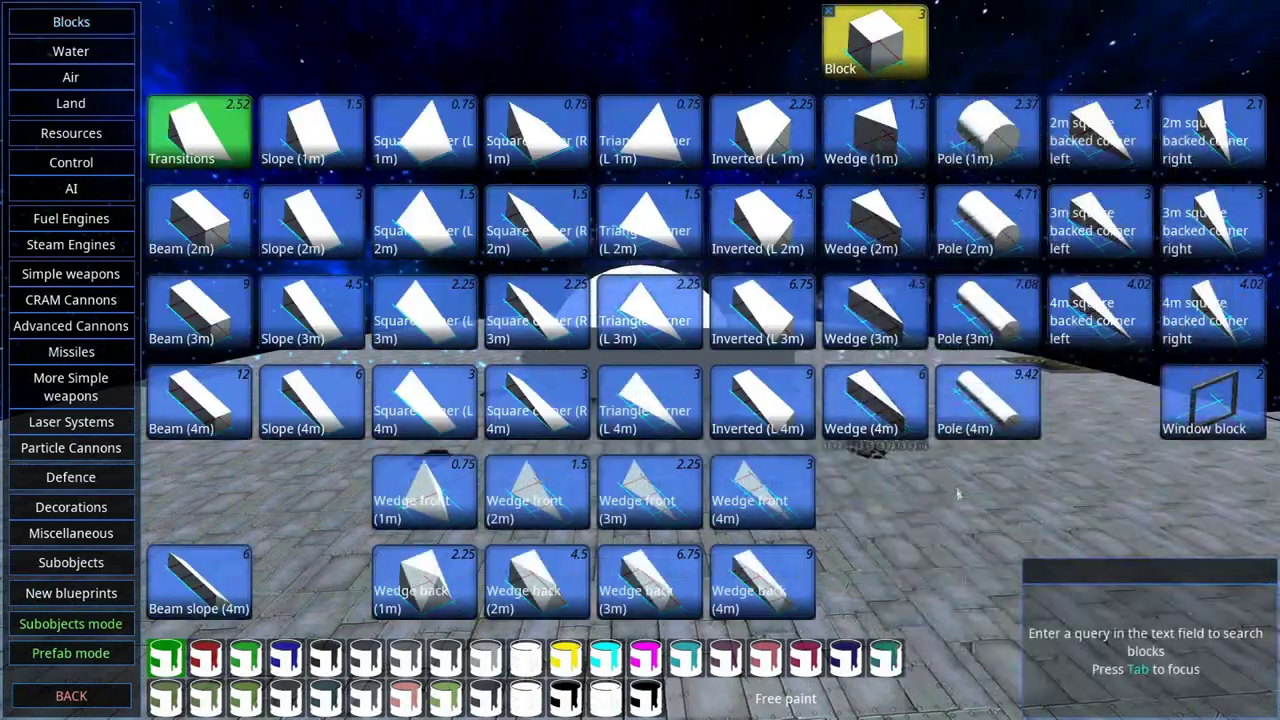
key(Escape)
Change the decoration's mesh to Glass pole (1m) with pitch 90, left-right and up-down scaling 10, and forward-backward scaling 3.
key(ctrl+x)
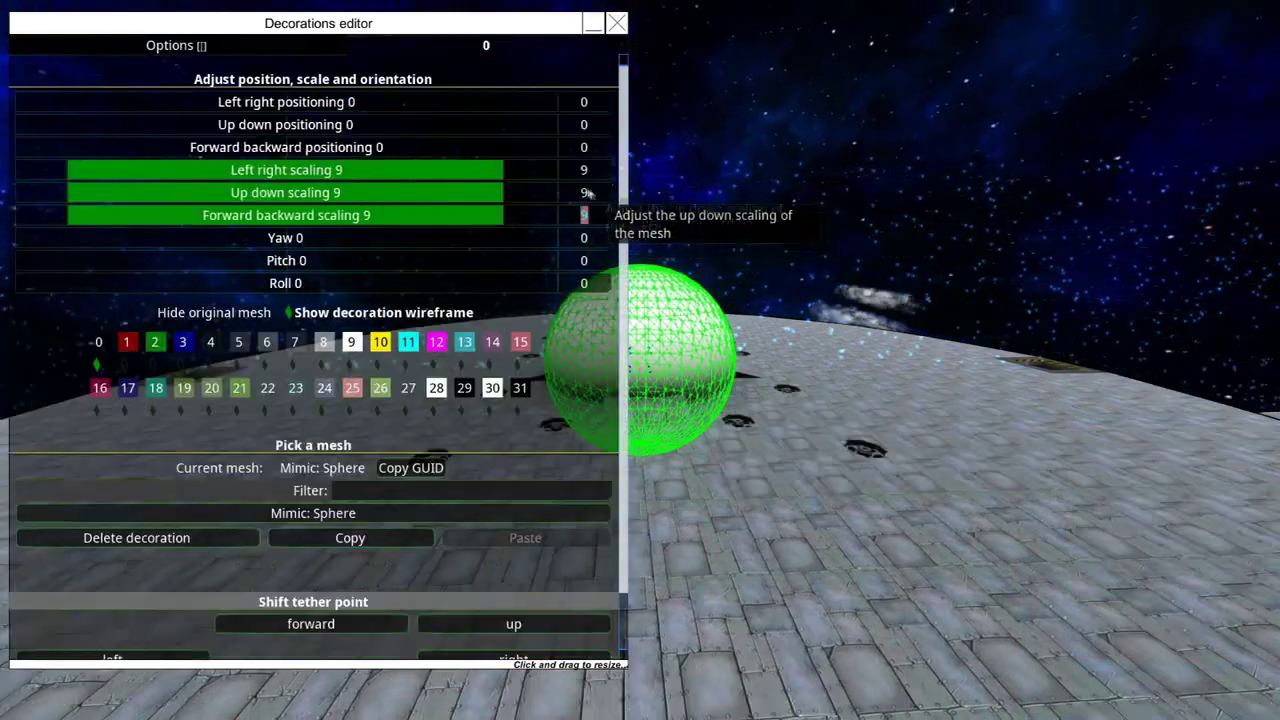
text(glass po)
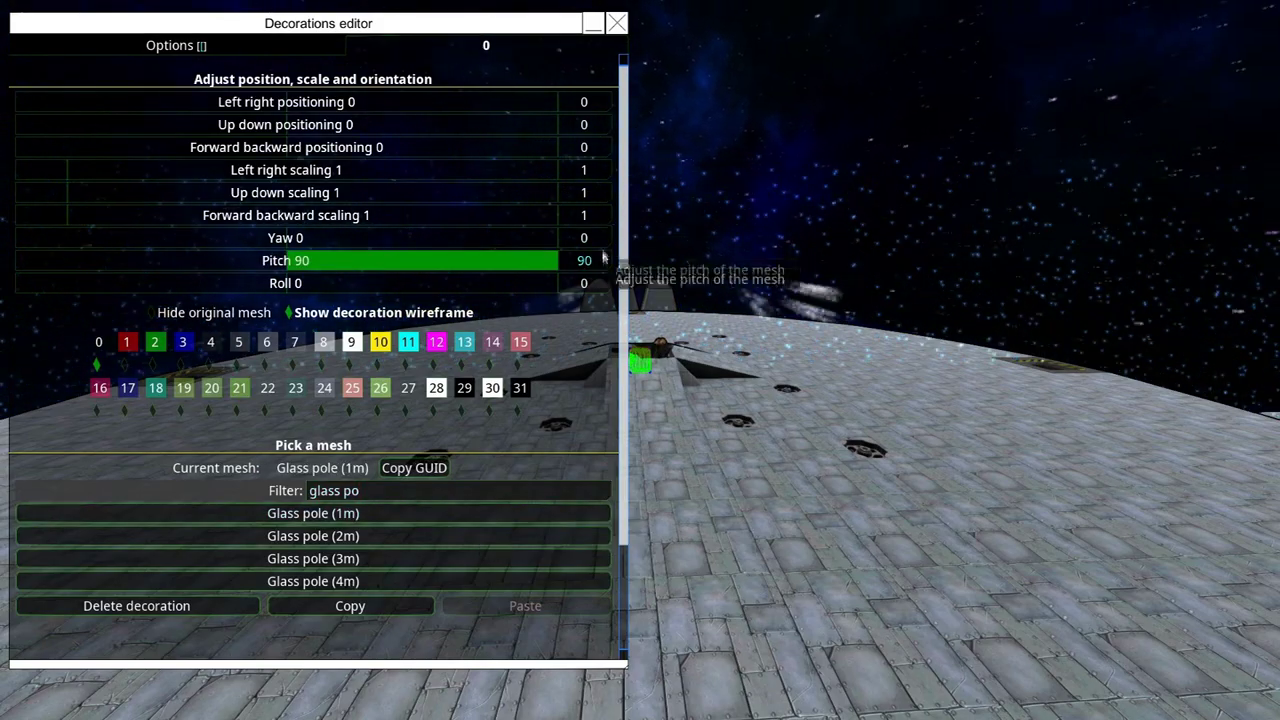
click(577, 178)
text(7)
key(Escape)
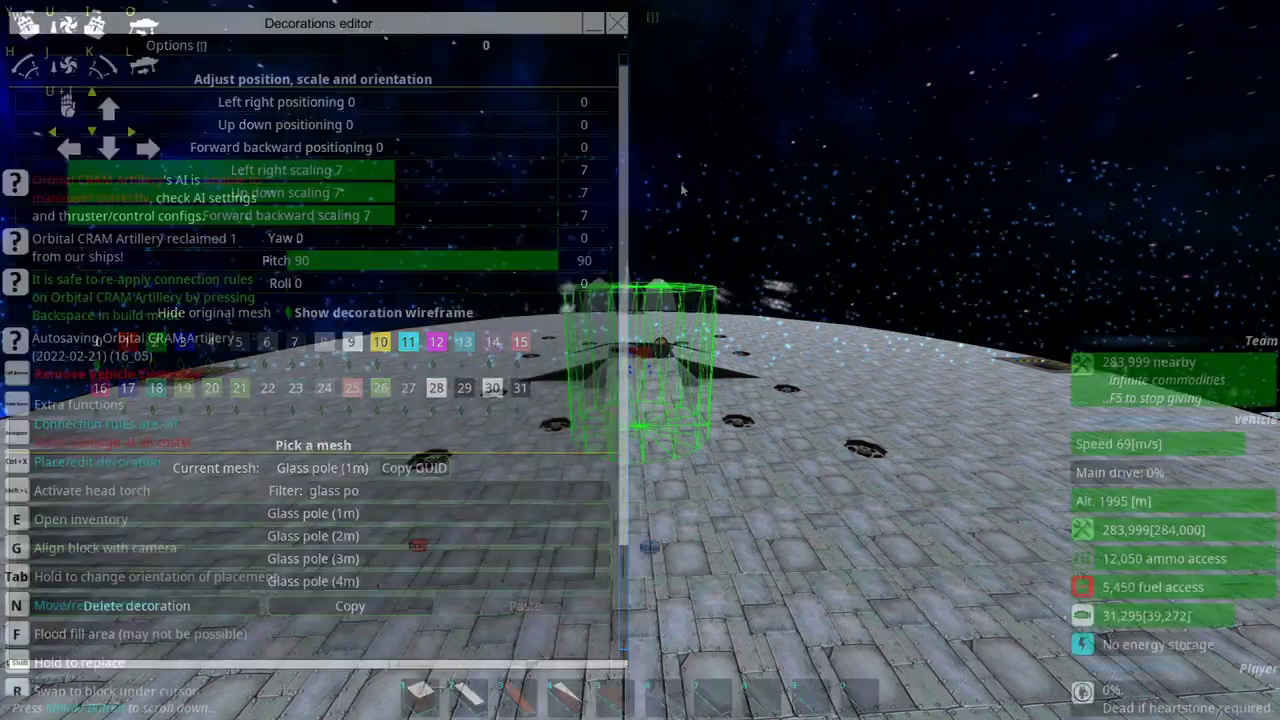
key(ctrl+x)
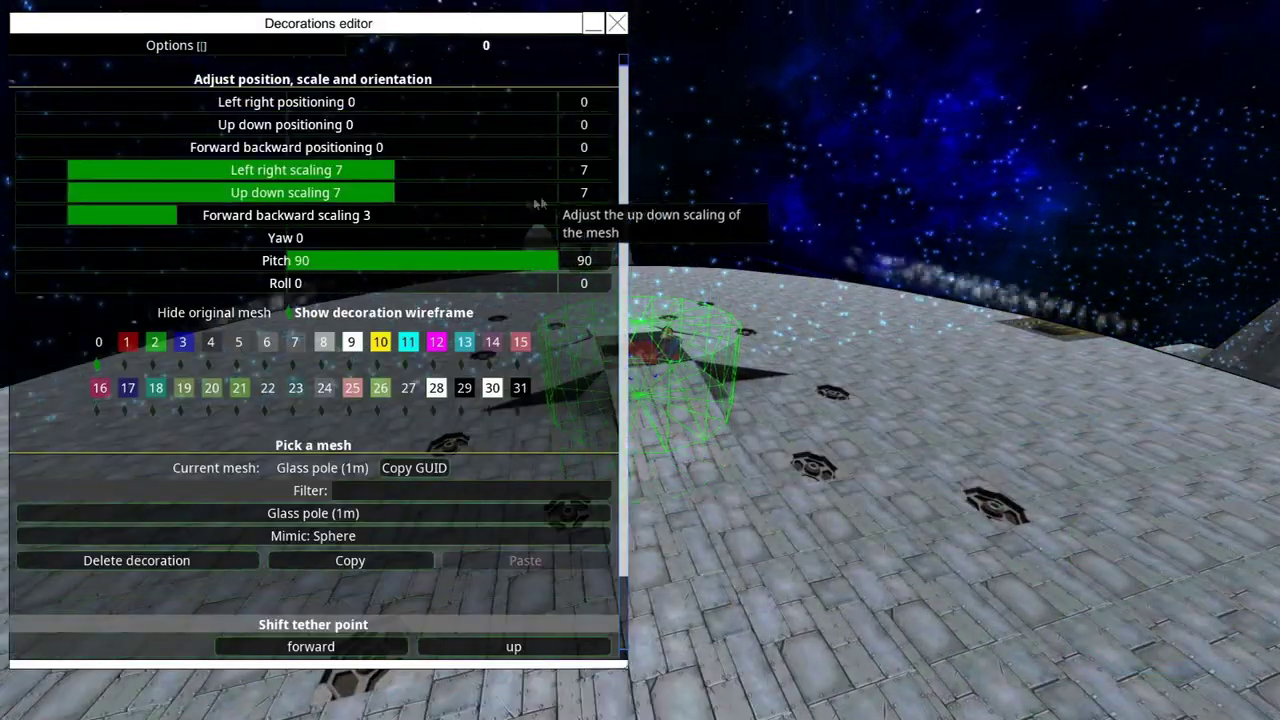
key(Escape)
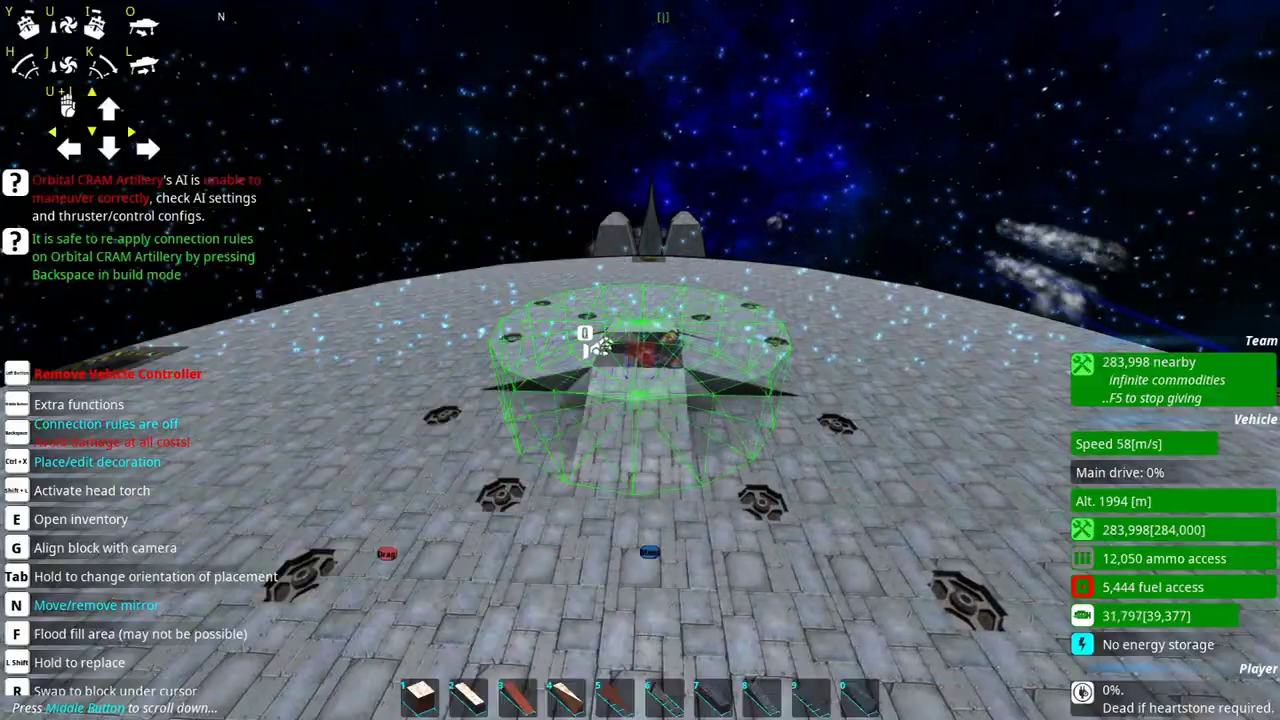
Paint the Glass pole (1m) canopy decoration on the vehicle controller with colour 4.
key(e)
key(e)
key(ctrl+x)
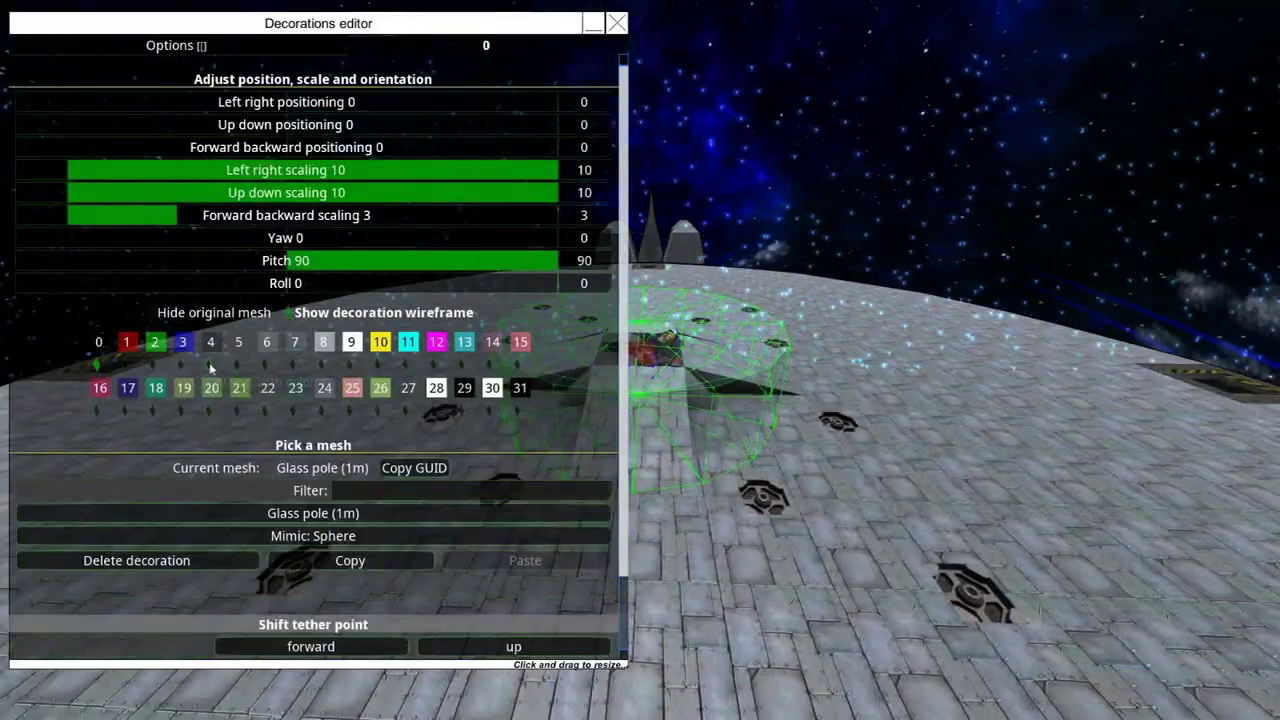
key(Escape)
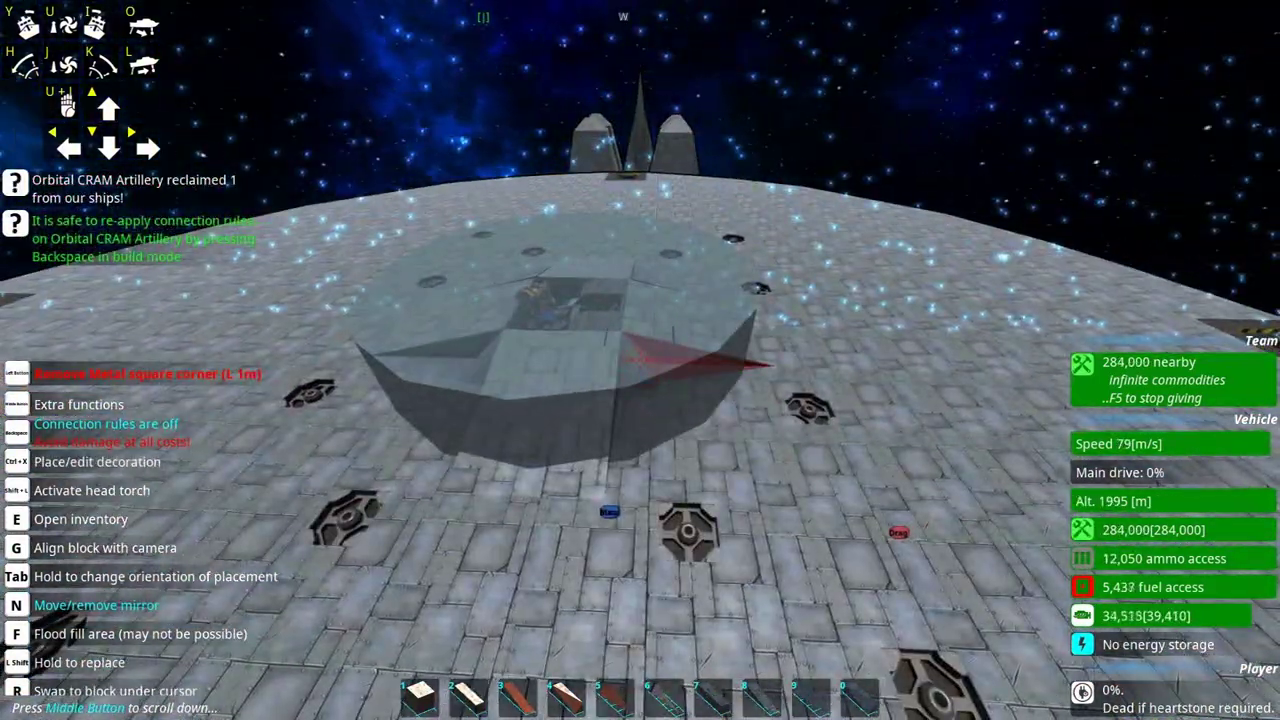
Add a Metal square corner (L 1m) decoration with yaw 90 to the corner block beside the cockpit opening.
key(e)
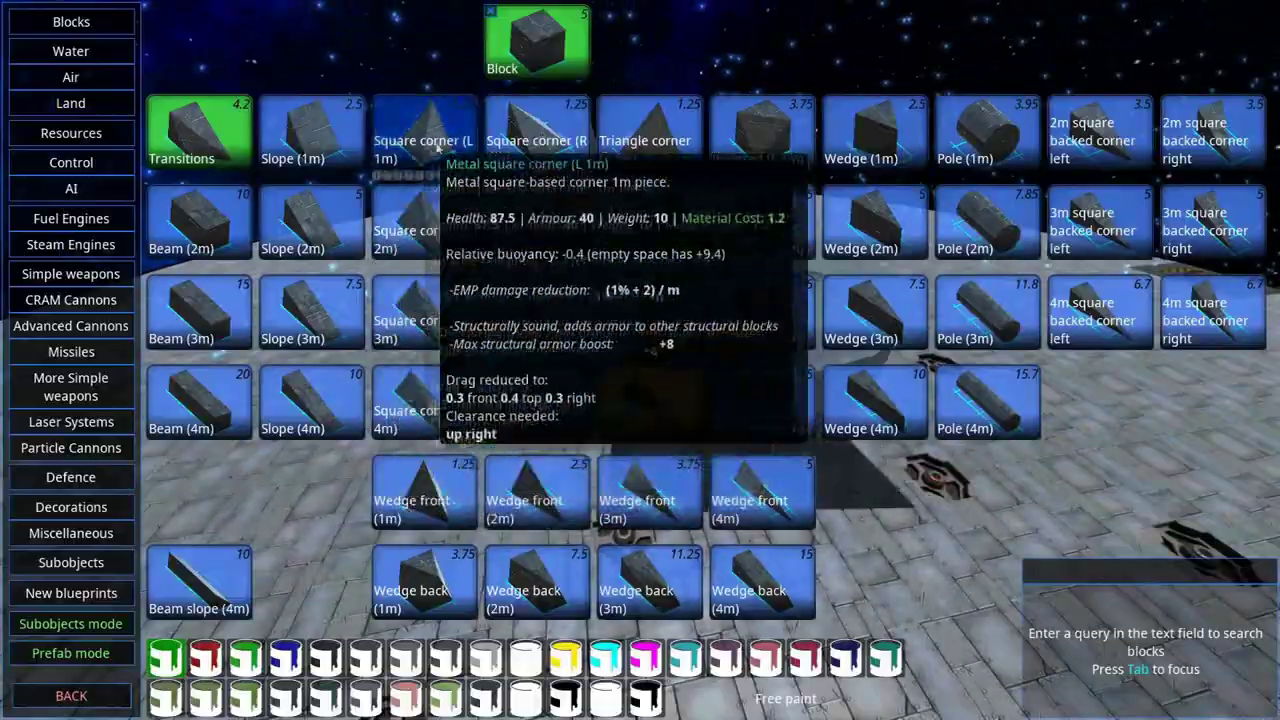
click(437, 148)
key(Insert)
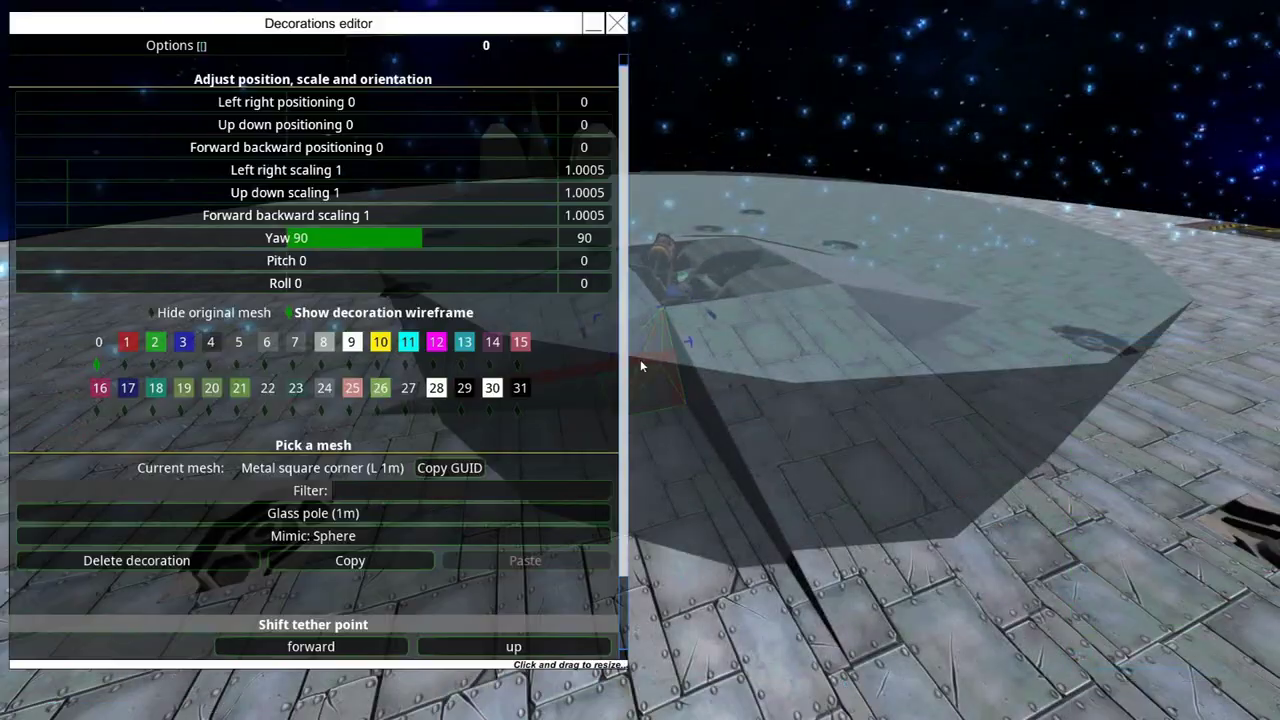
drag(641, 361, 647, 364)
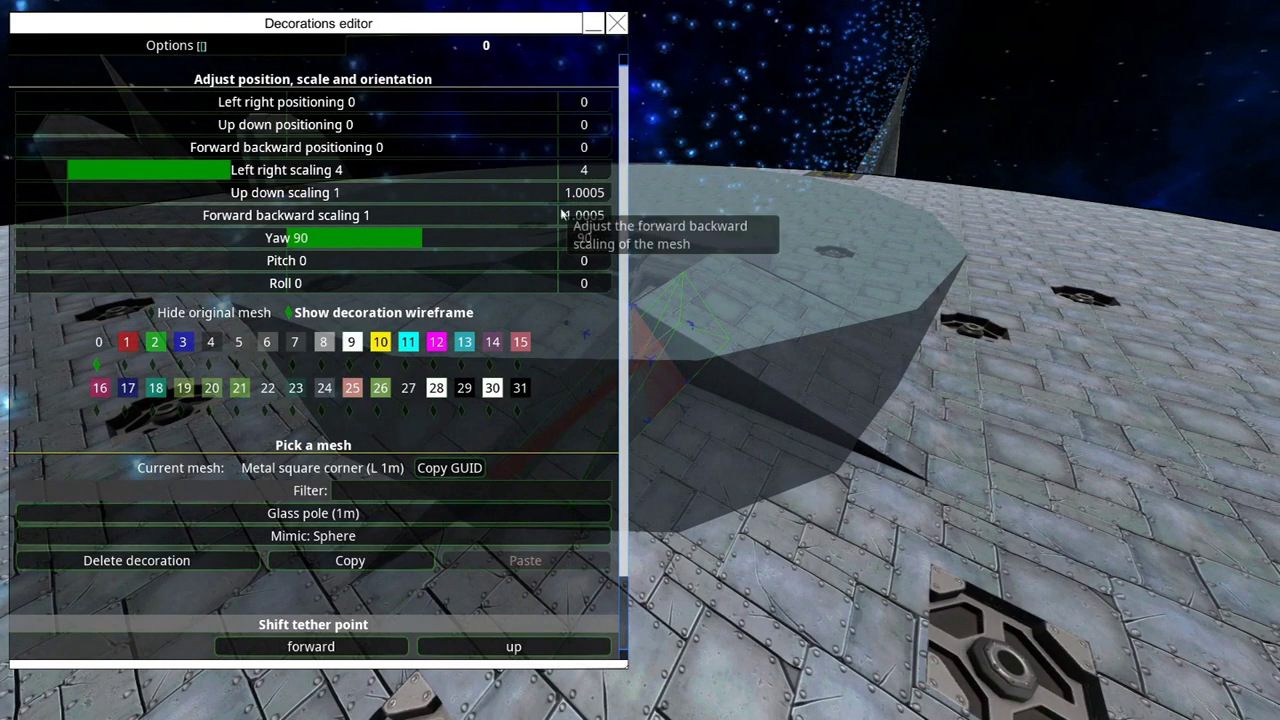
Scale the corner decoration to 4 left-right and forward-backward, with left-right positioning 1 and forward-backward positioning -1.
text(4)
key(Return)
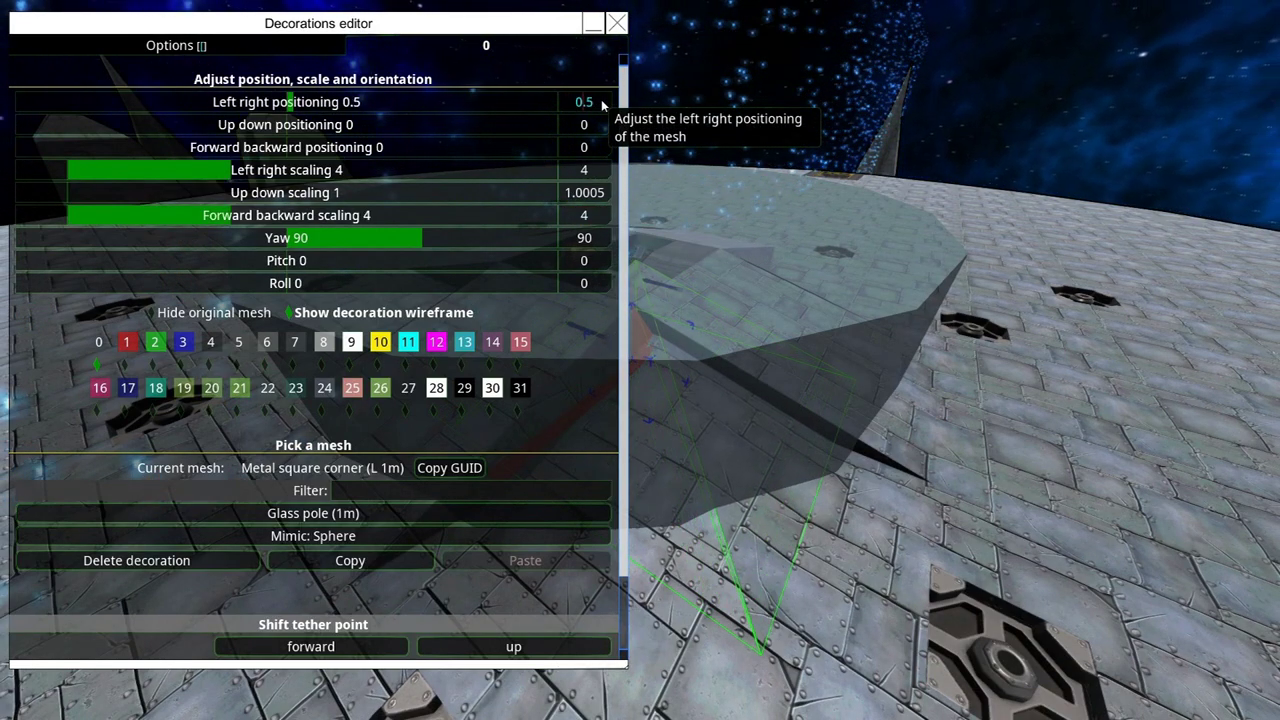
text(-1)
key(Return)
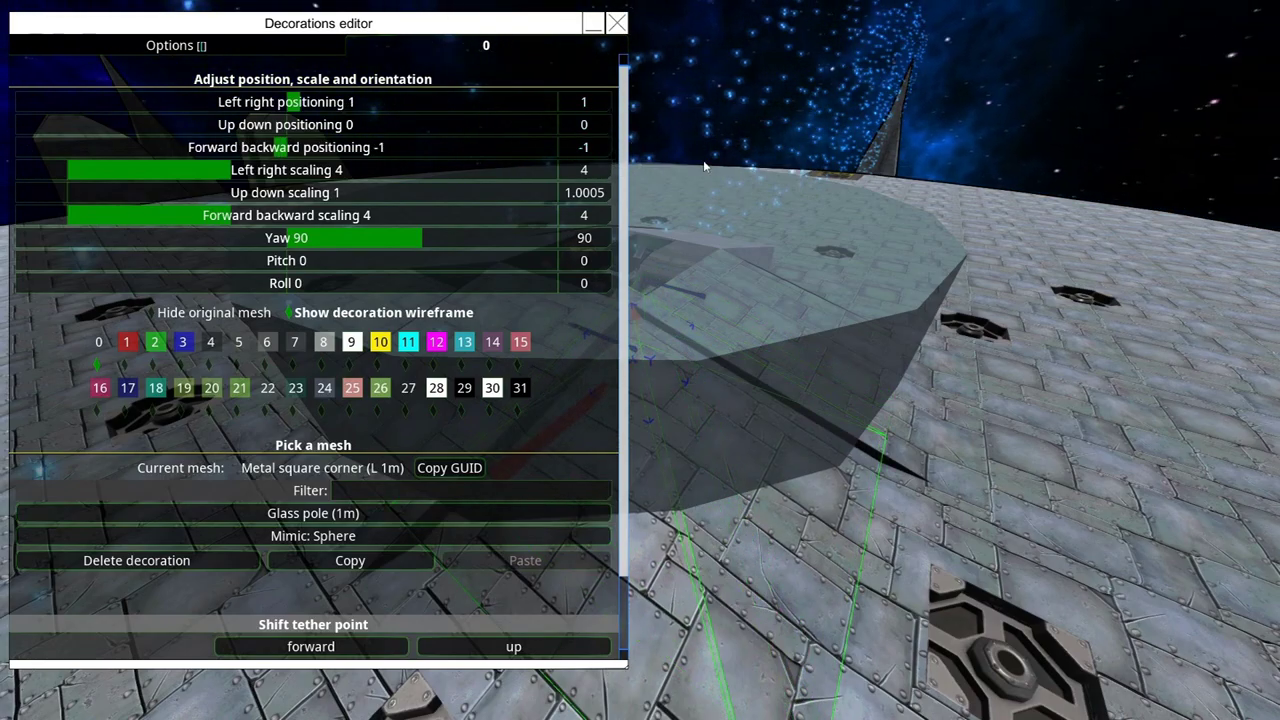
key(Escape)
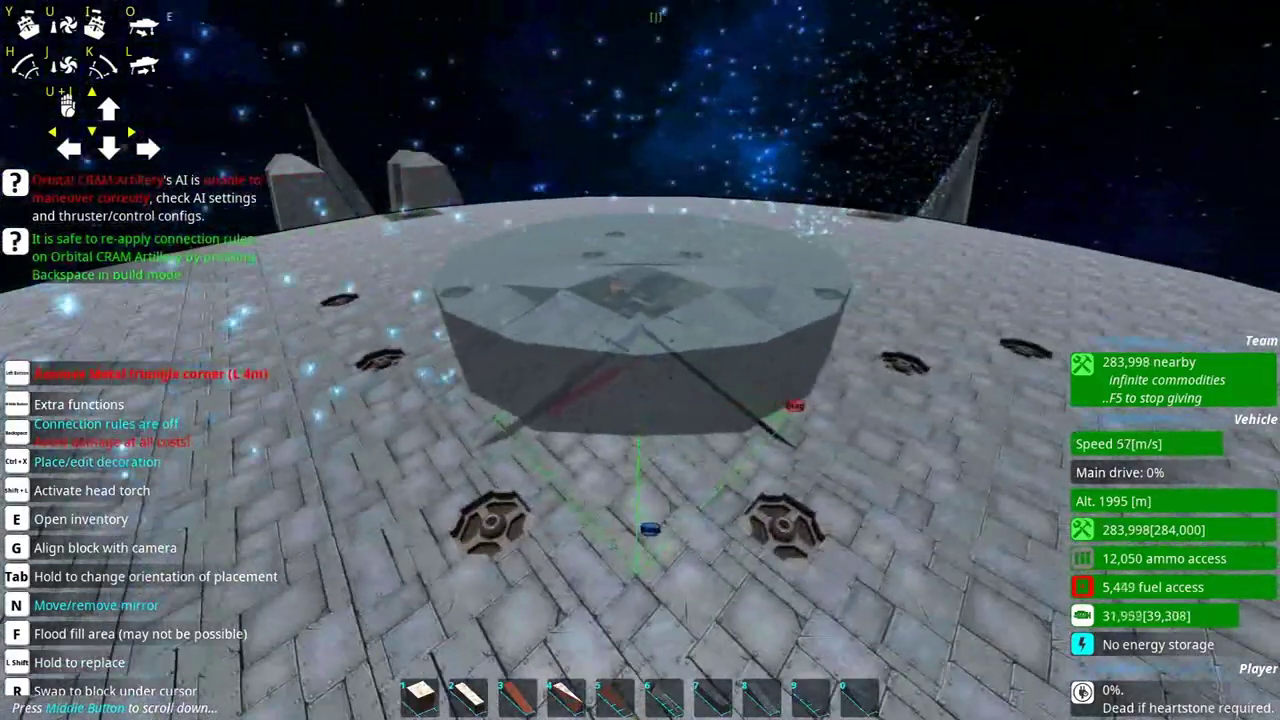
Change the corner decoration's left-right and forward-backward scaling to 3.5 and its left-right positioning to 1.25.
key(ctrl+x)
click(468, 46)
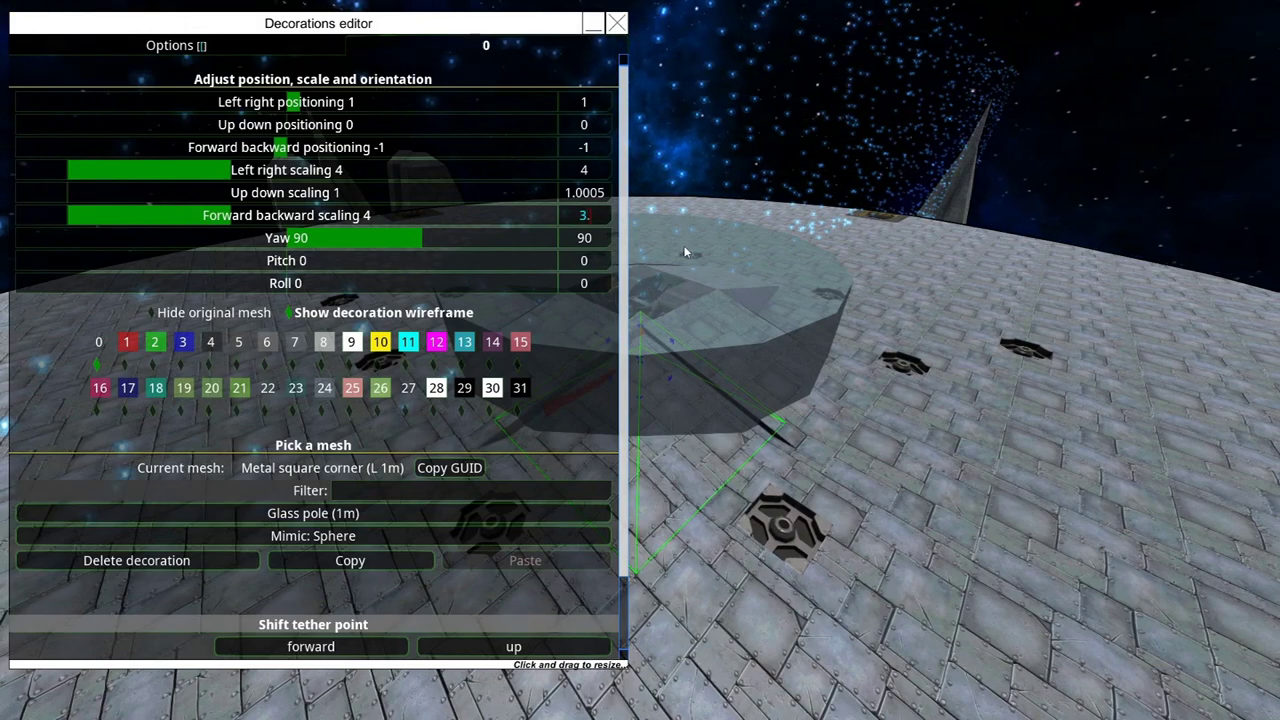
text(3.5)
key(Return)
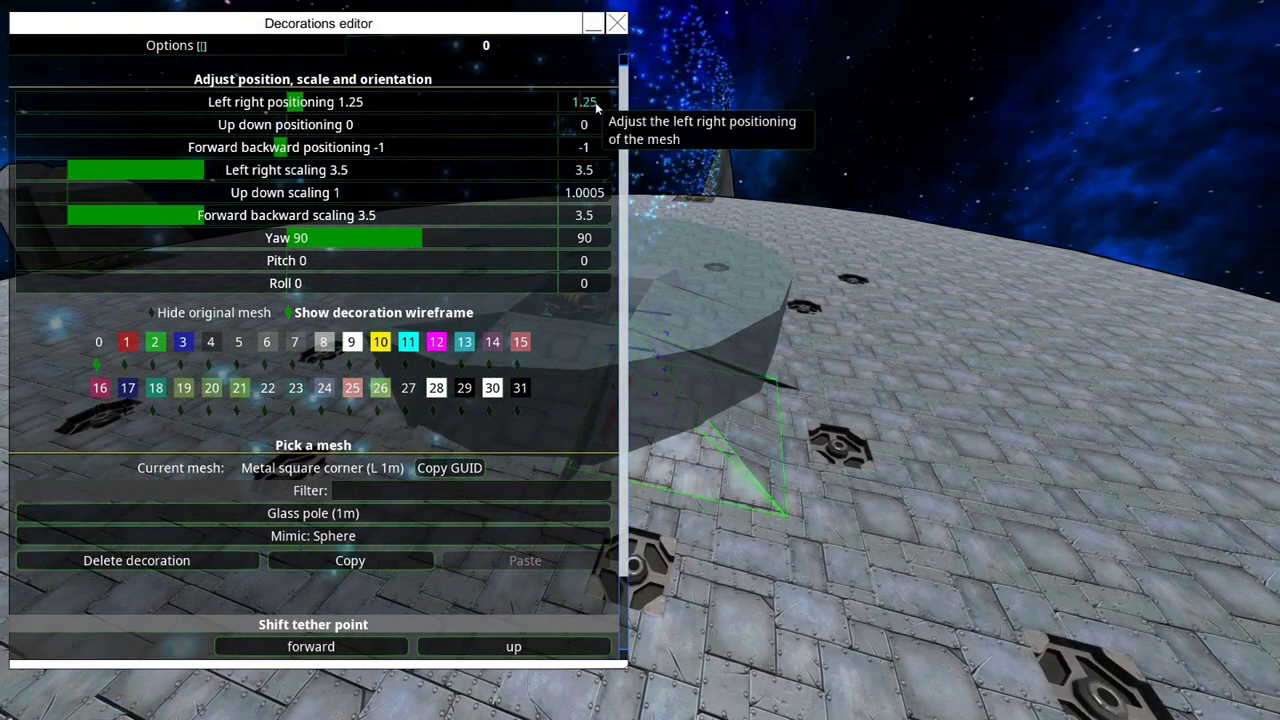
scroll(600, 153, down, 1)
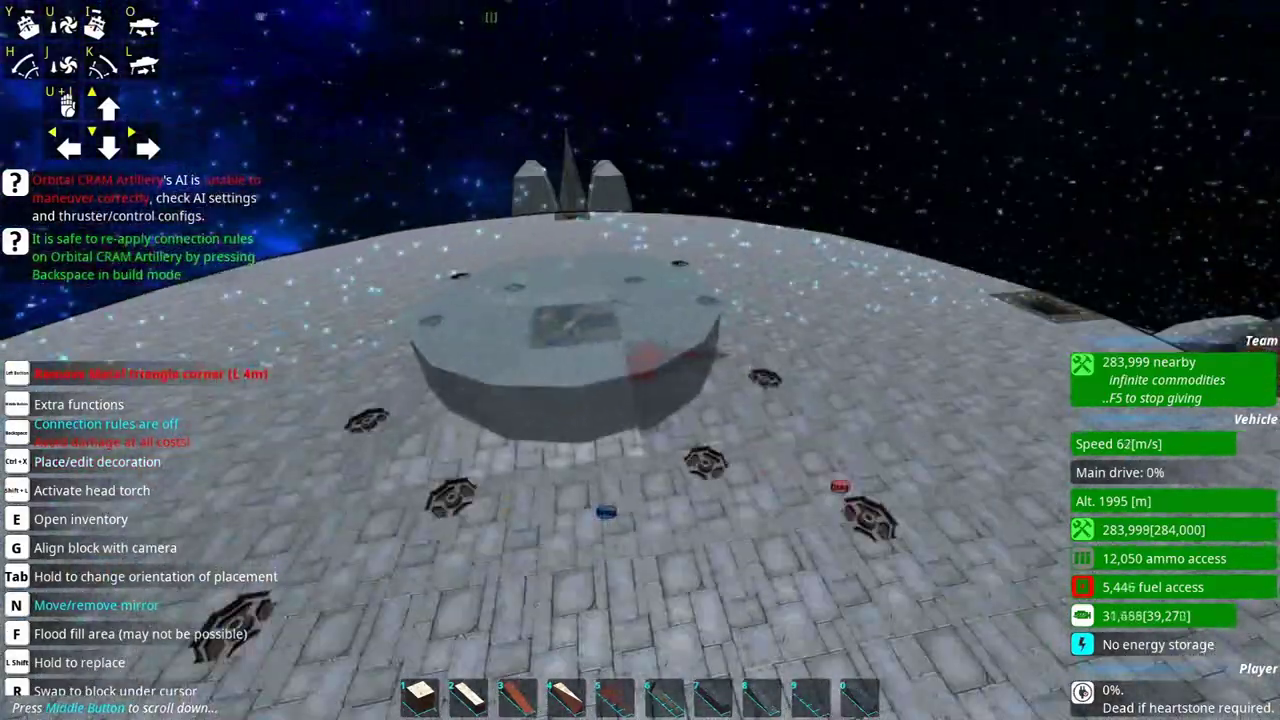
Capture a block beside the cockpit opening as a 1×1×1 prefab and place the copy at another corner of the opening.
key(w)
key(ctrl+v)
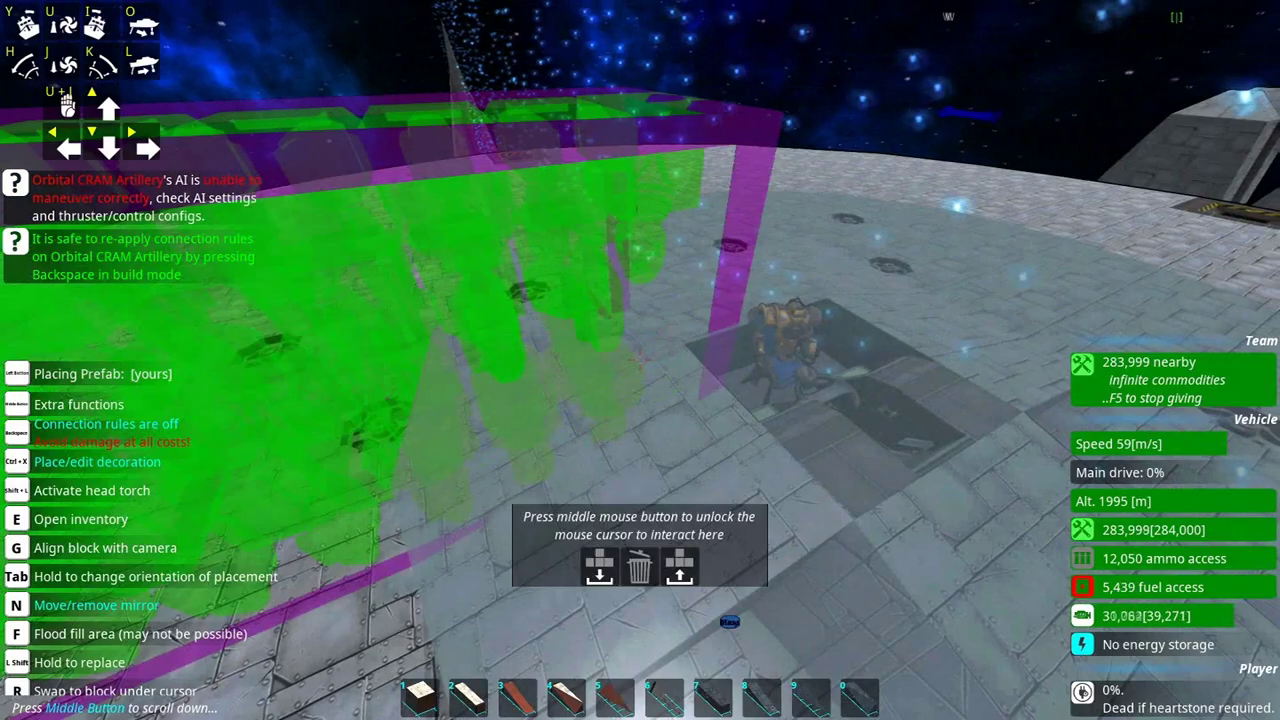
key(ctrl+c)
middle_click(640, 360)
right_click(527, 546)
right_click(527, 571)
middle_click(527, 571)
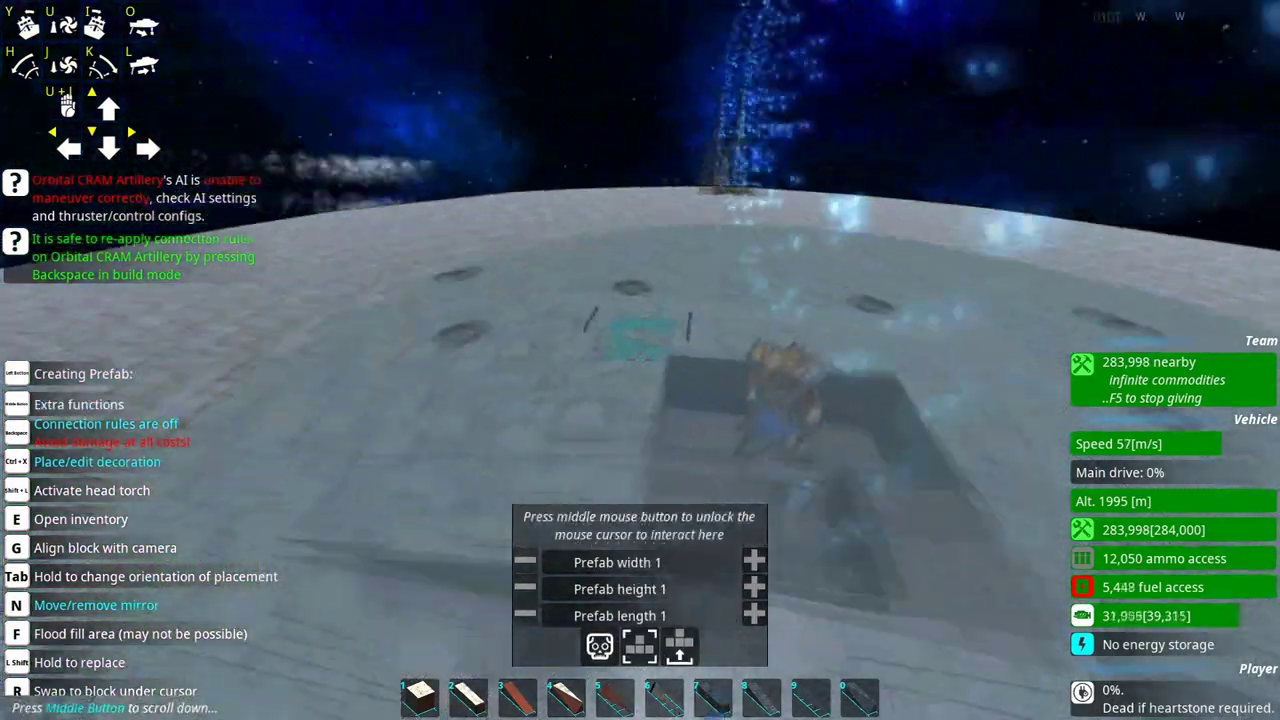
click(640, 360)
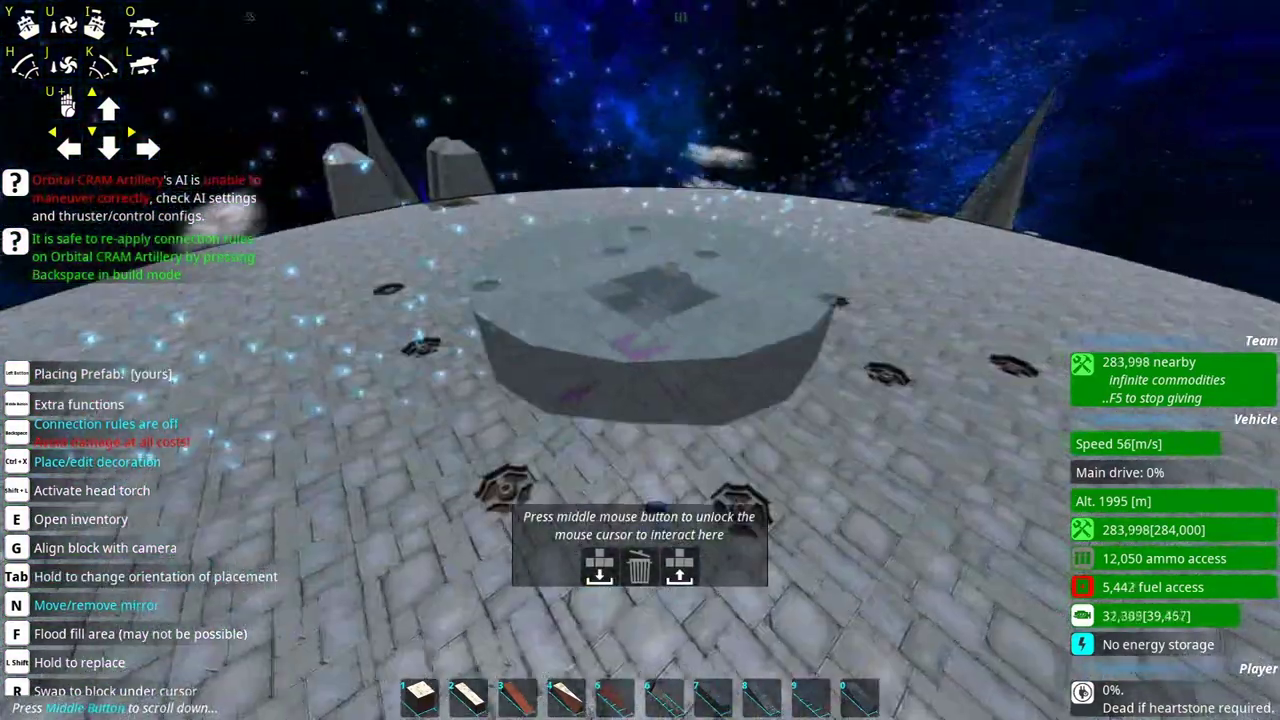
right_click(640, 360)
key(s)
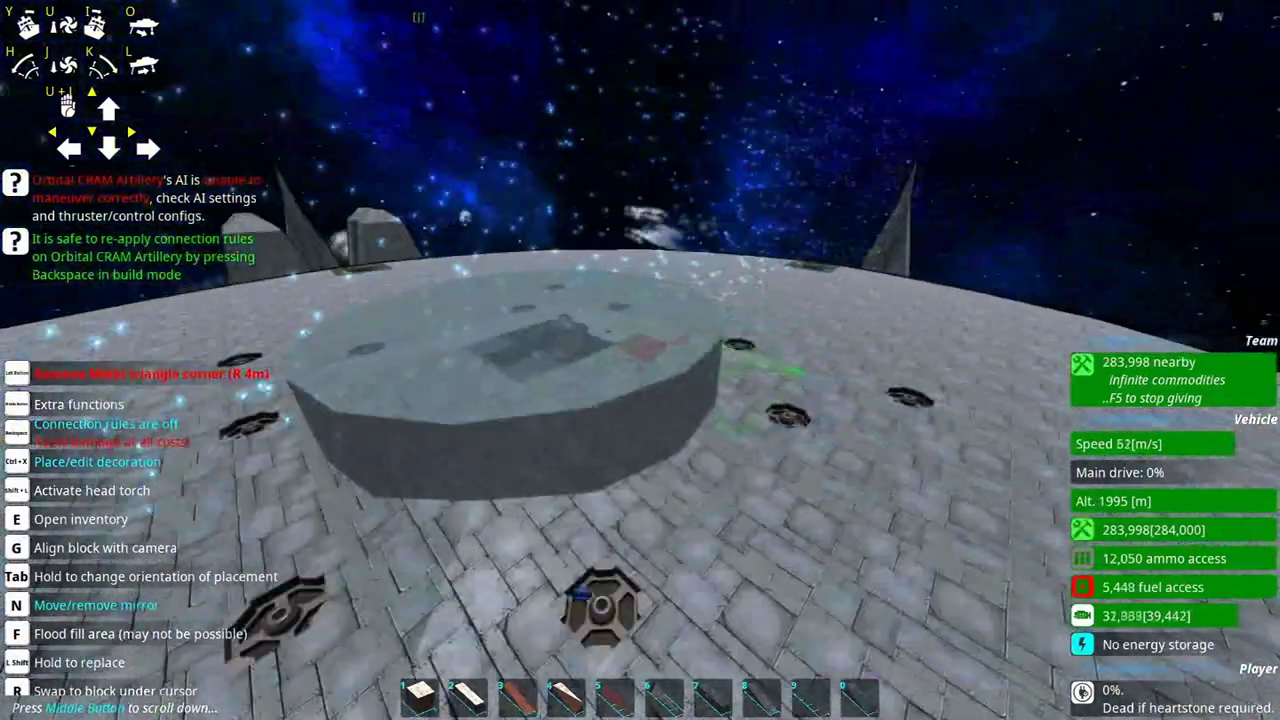
Set the pitch of the vehicle controller's glass pole decoration to 0.
key(q)
key(w)
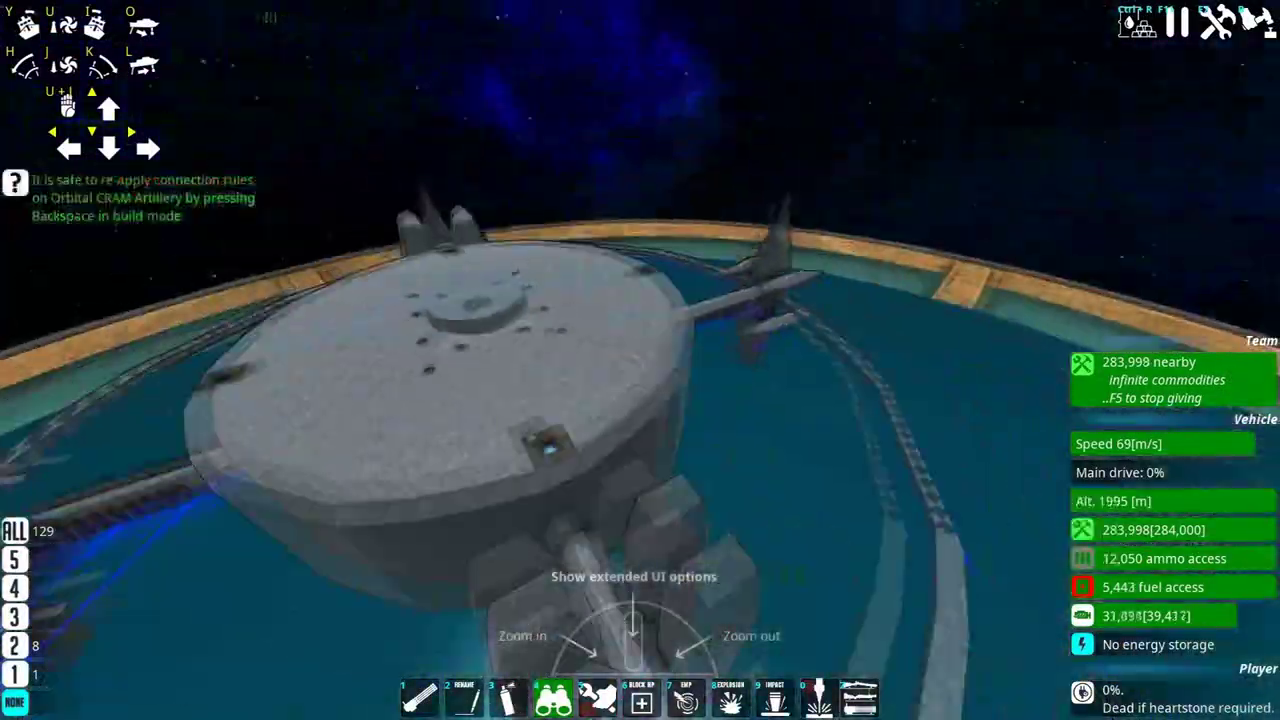
key(b)
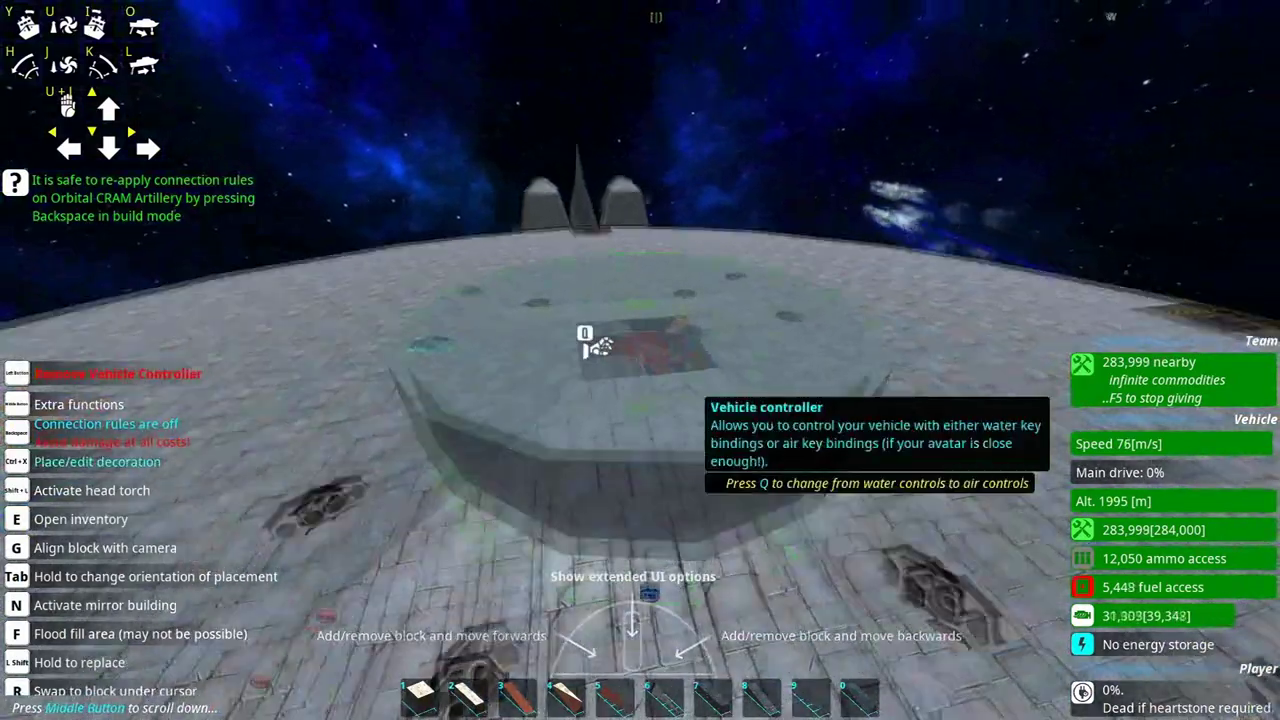
key(Insert)
click(472, 46)
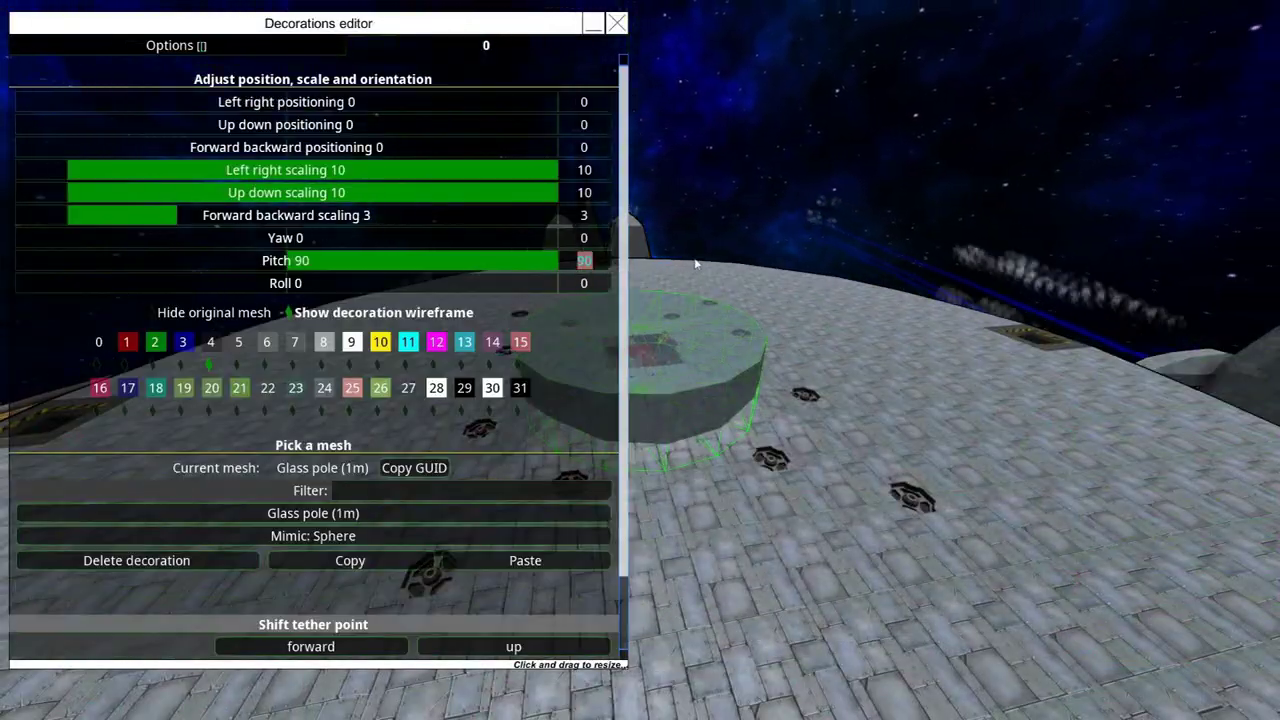
key(Escape)
key(Insert)
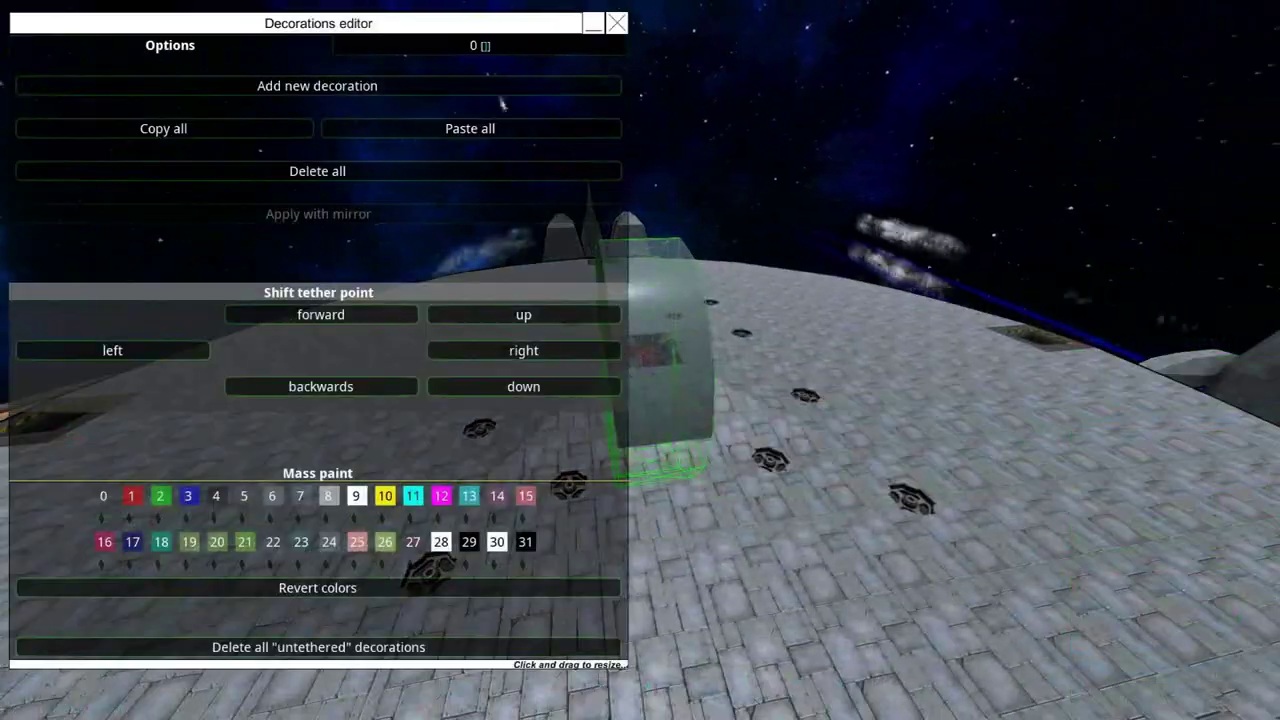
Set the glass pole decoration's yaw to 90 and its up-down scaling to 5.
click(486, 46)
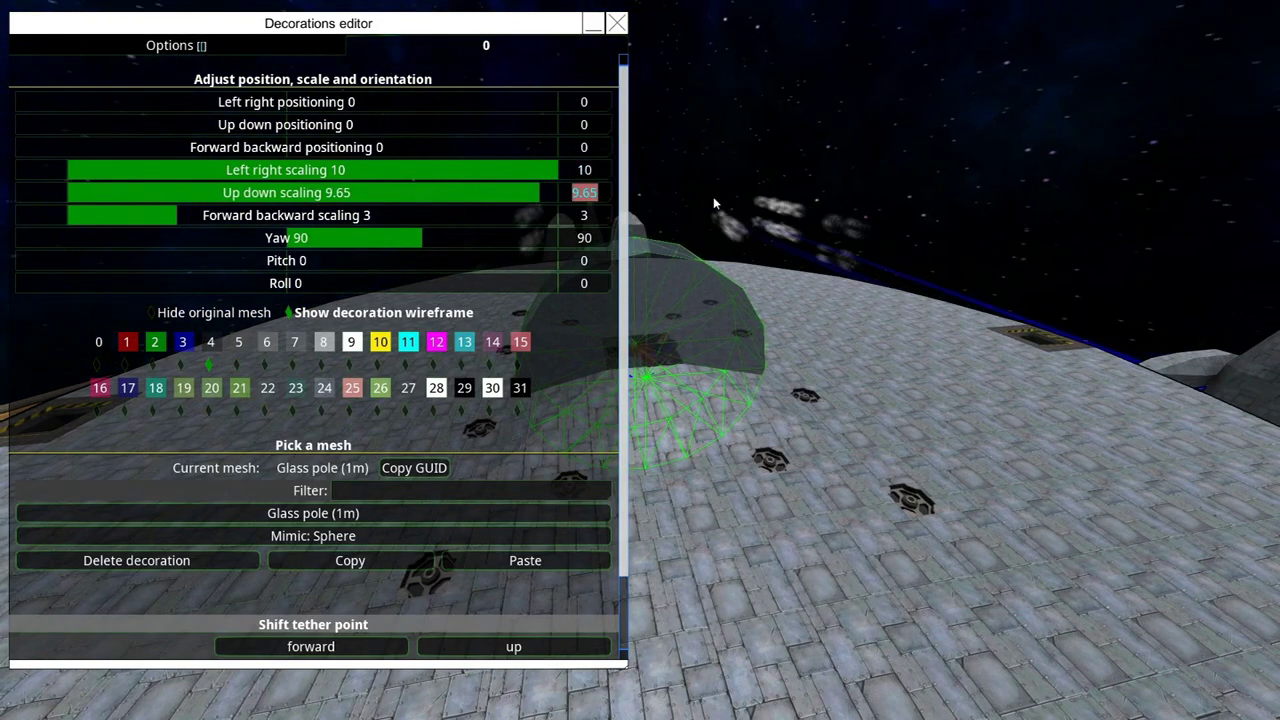
text(5)
key(Return)
key(ctrl+d)
key(ctrl+d)
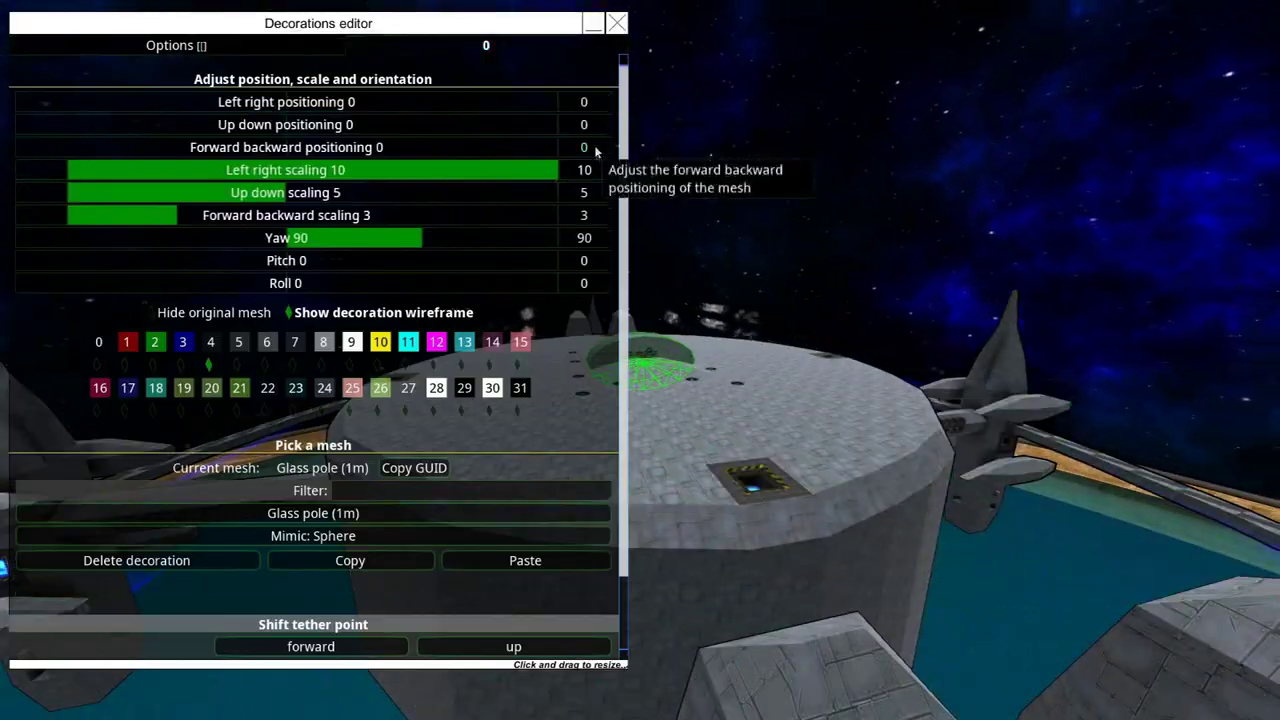
key(Escape)
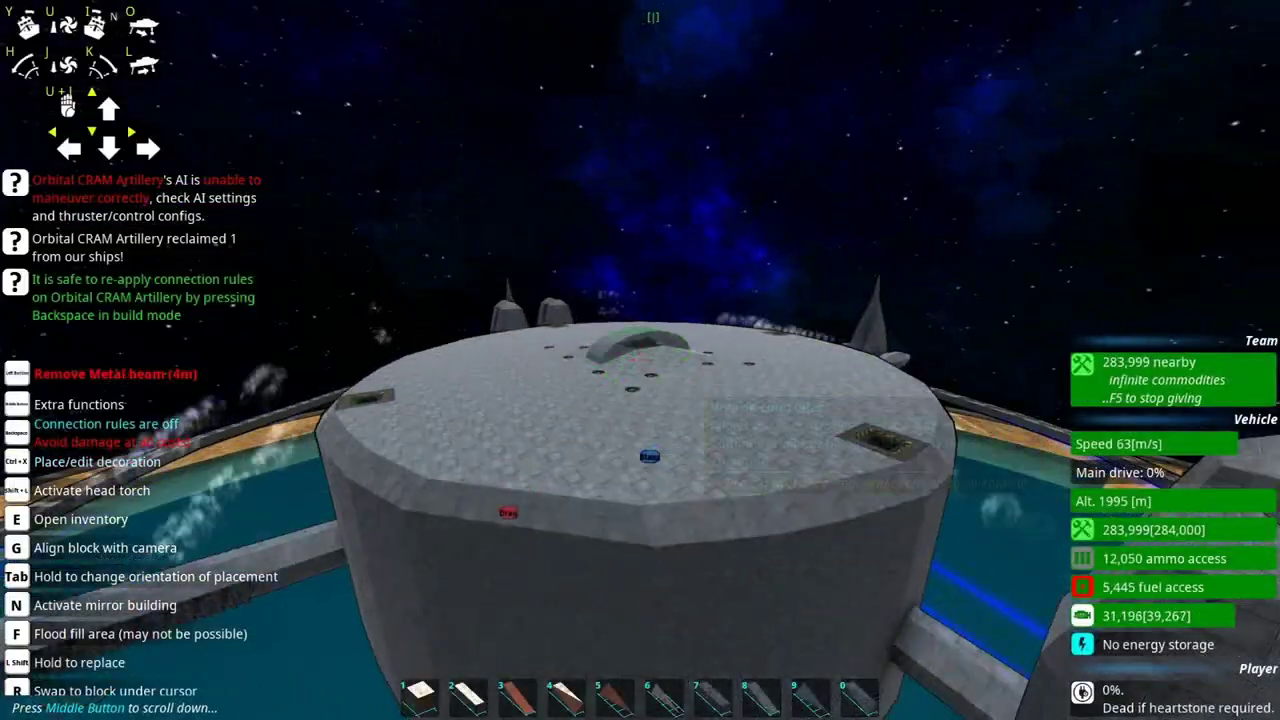
View the whole craft from a distance and save the vehicle.
key(b)
scroll(640, 360, down, 5)
key(b)
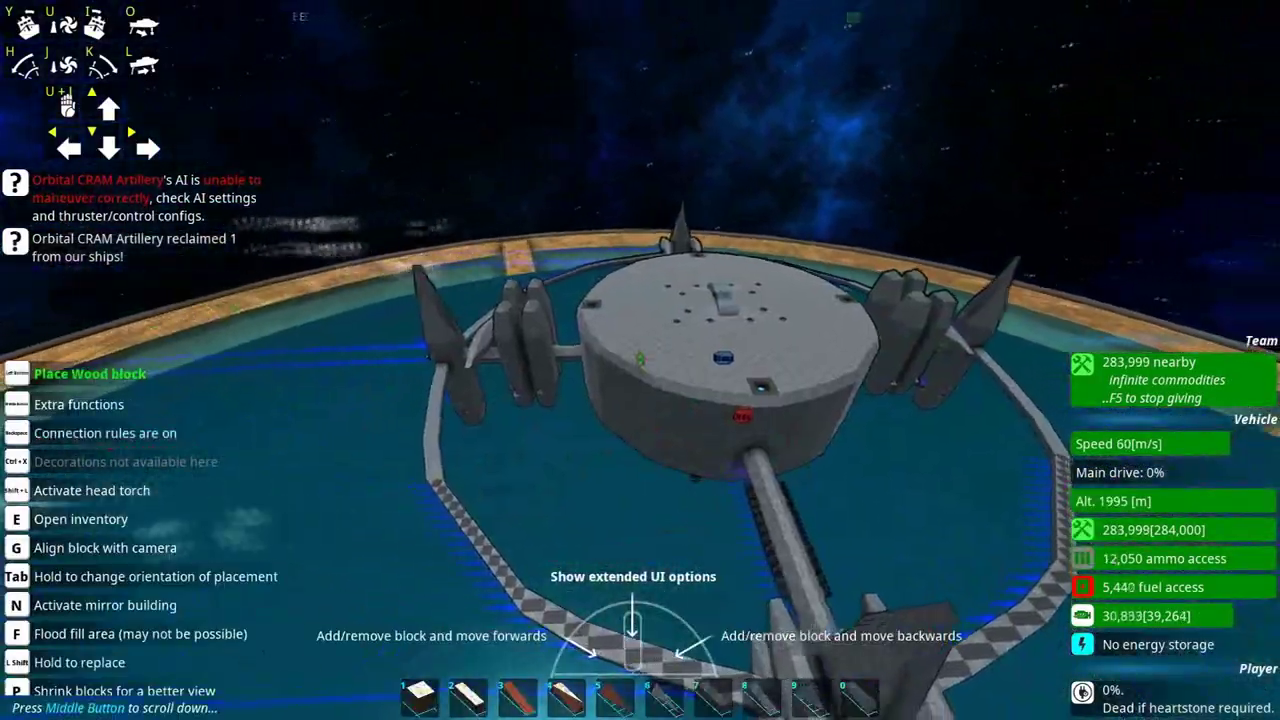
key(Escape)
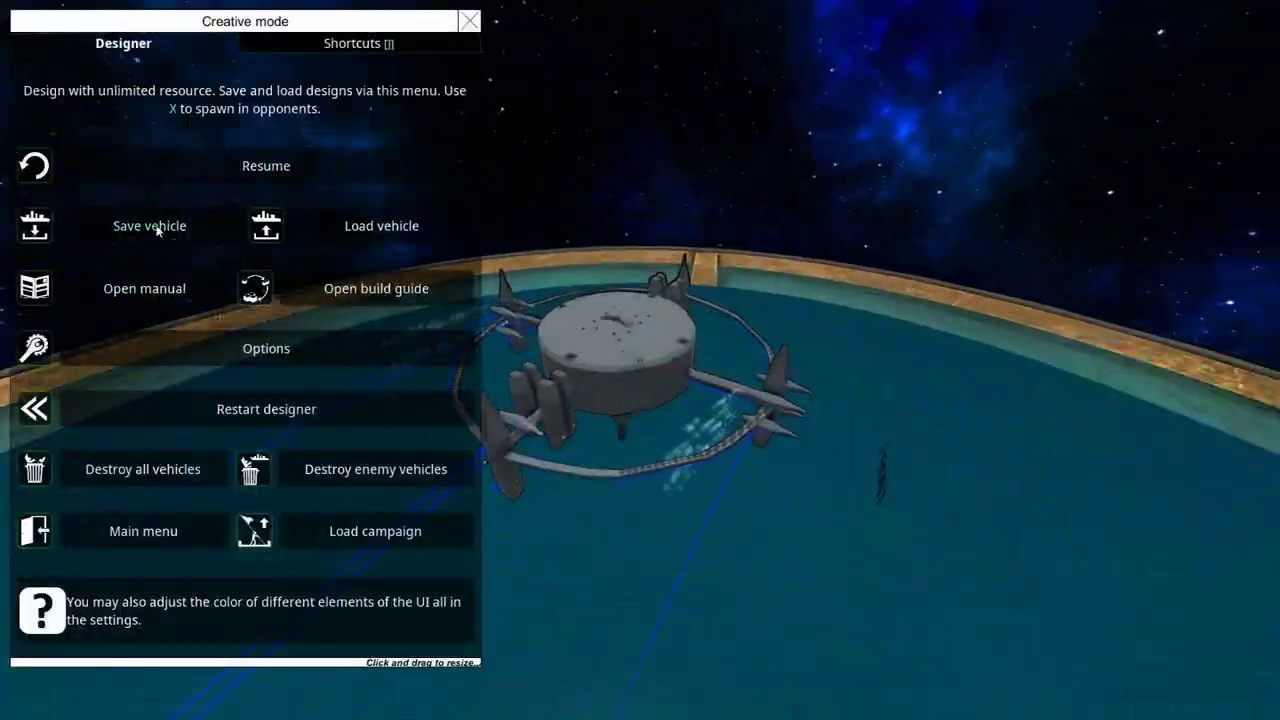
click(158, 229)
click(353, 642)
key(Escape)
Try the #CamoArctic1 camouflage texture on the craft's metal with a size of 0.01.
key(v)
click(658, 103)
scroll(787, 343, down, 4)
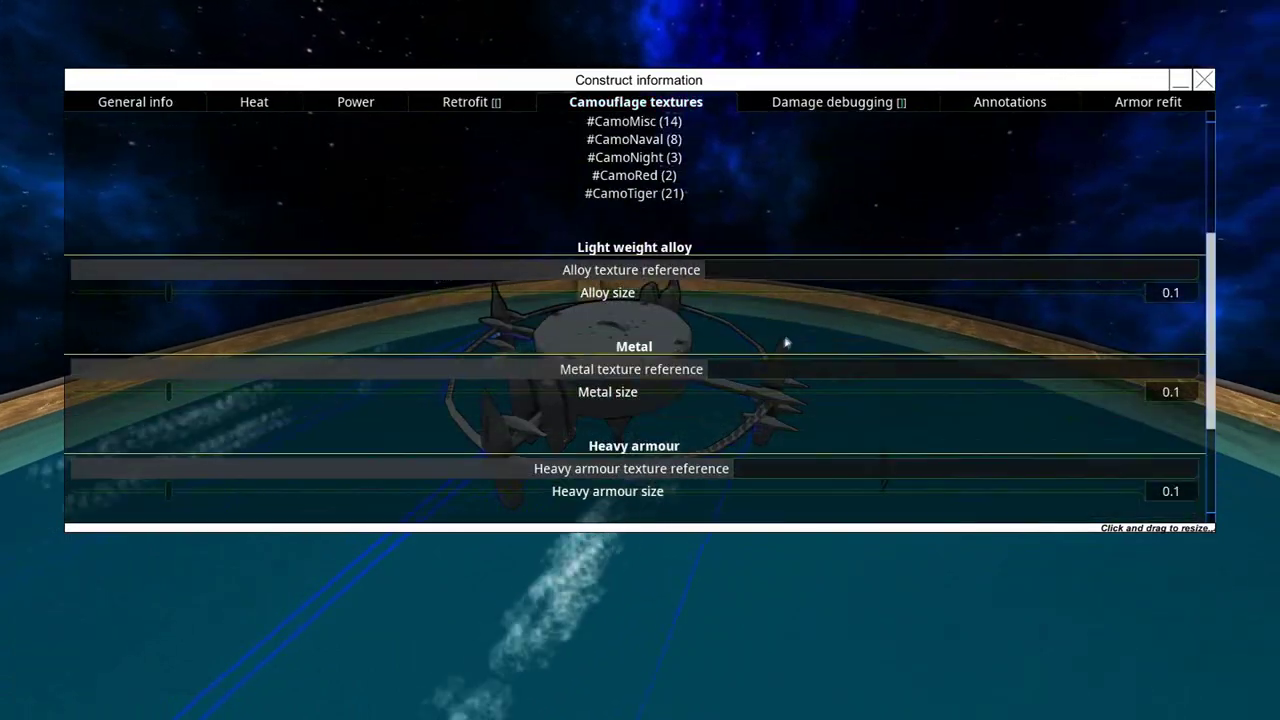
click(781, 369)
text(#CamoArctic1)
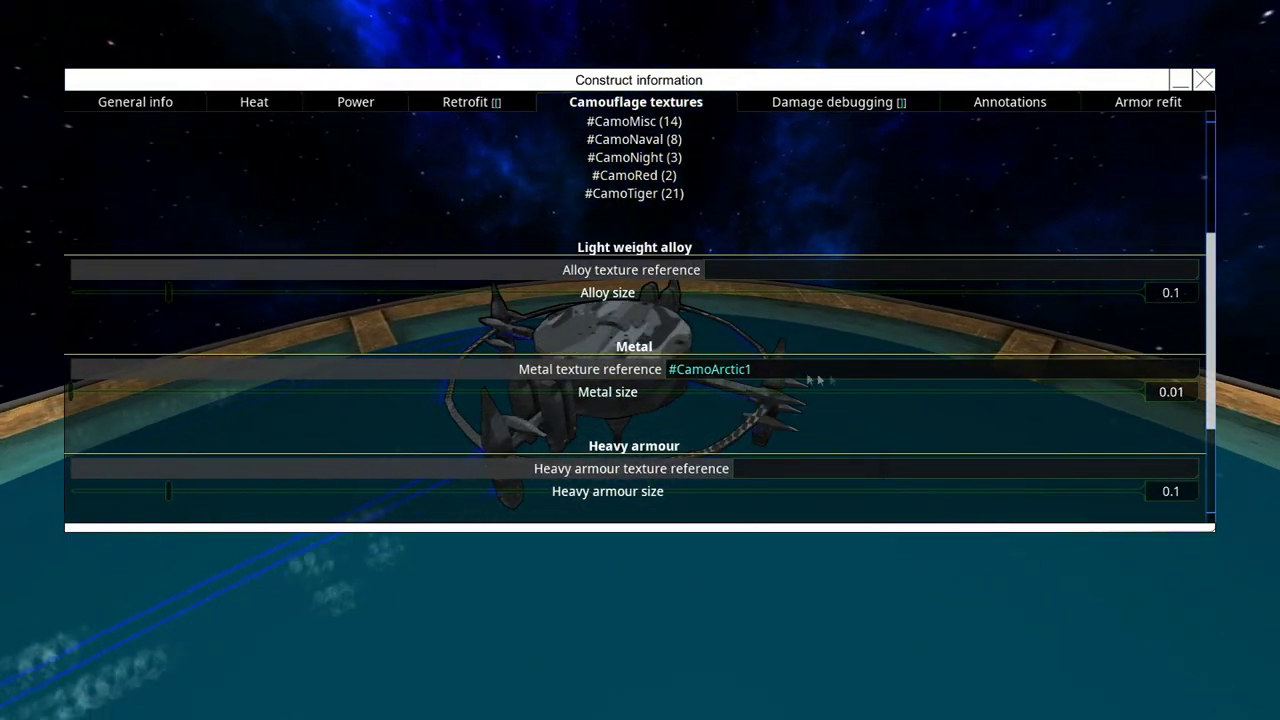
key(Escape)
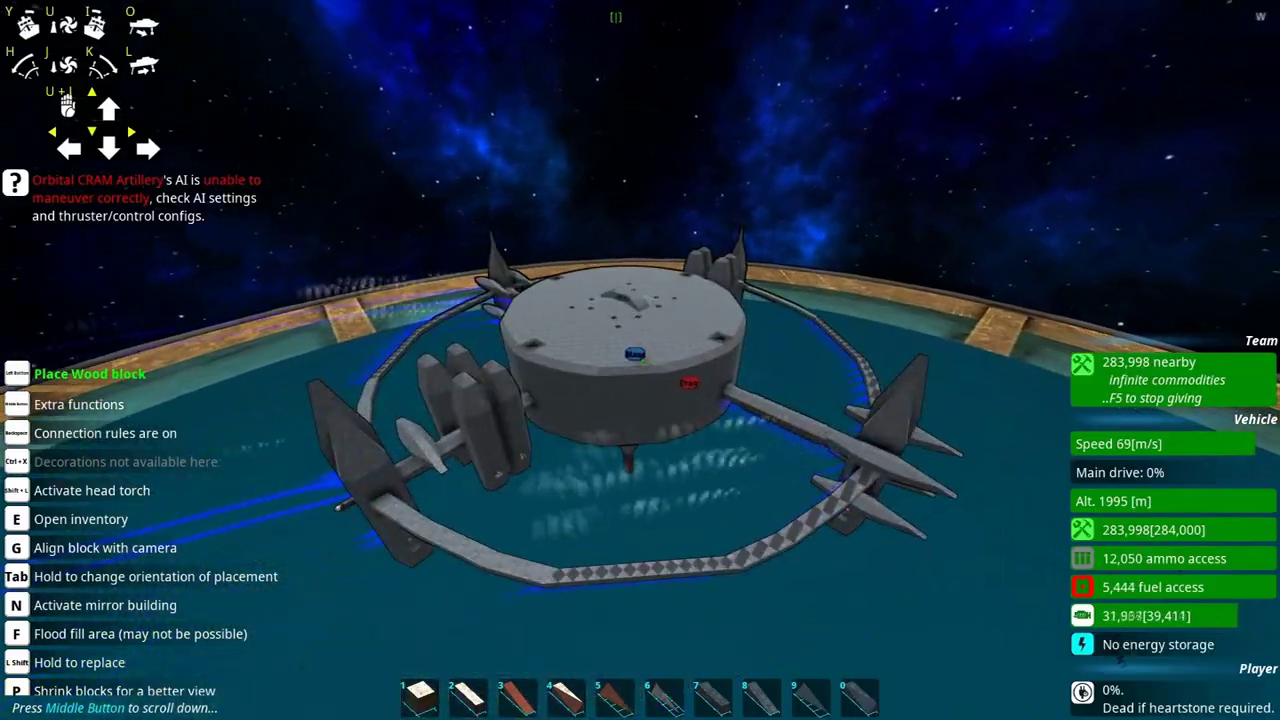
Change colour slot 0 to an opaque white with green, blue and alpha at 1, and raise its shininess.
key(e)
right_click(164, 656)
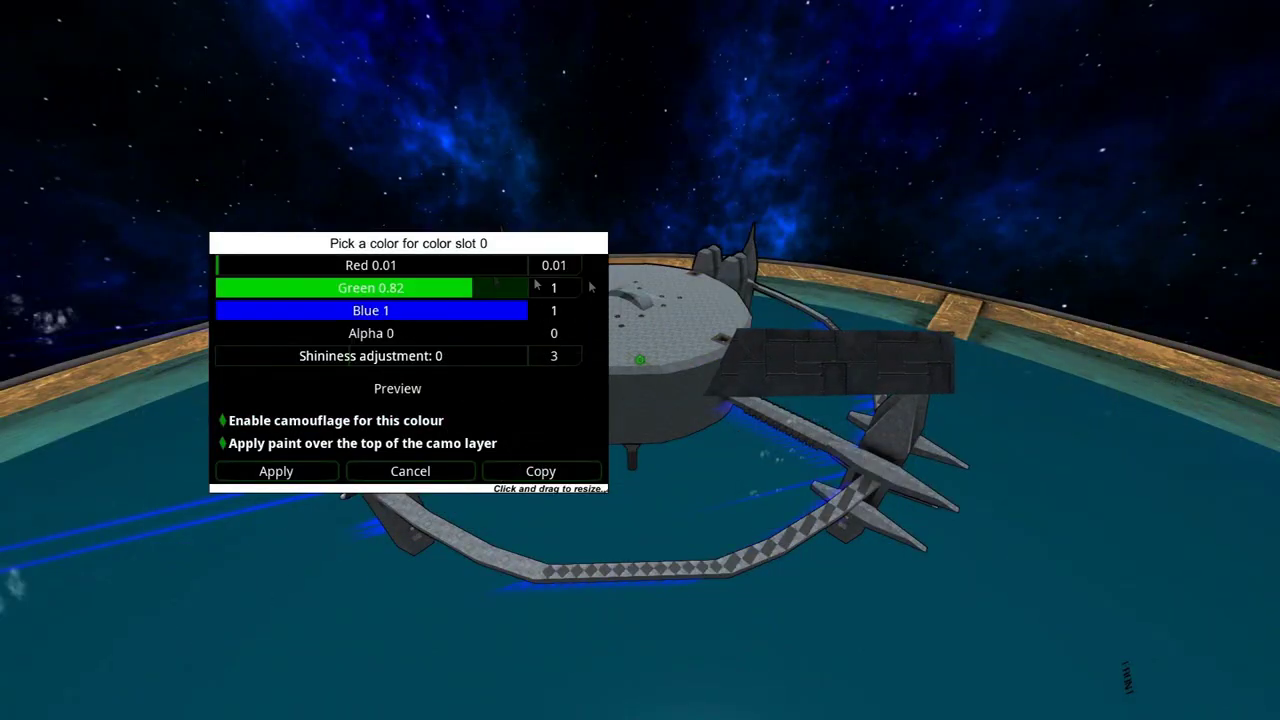
drag(405, 335, 753, 352)
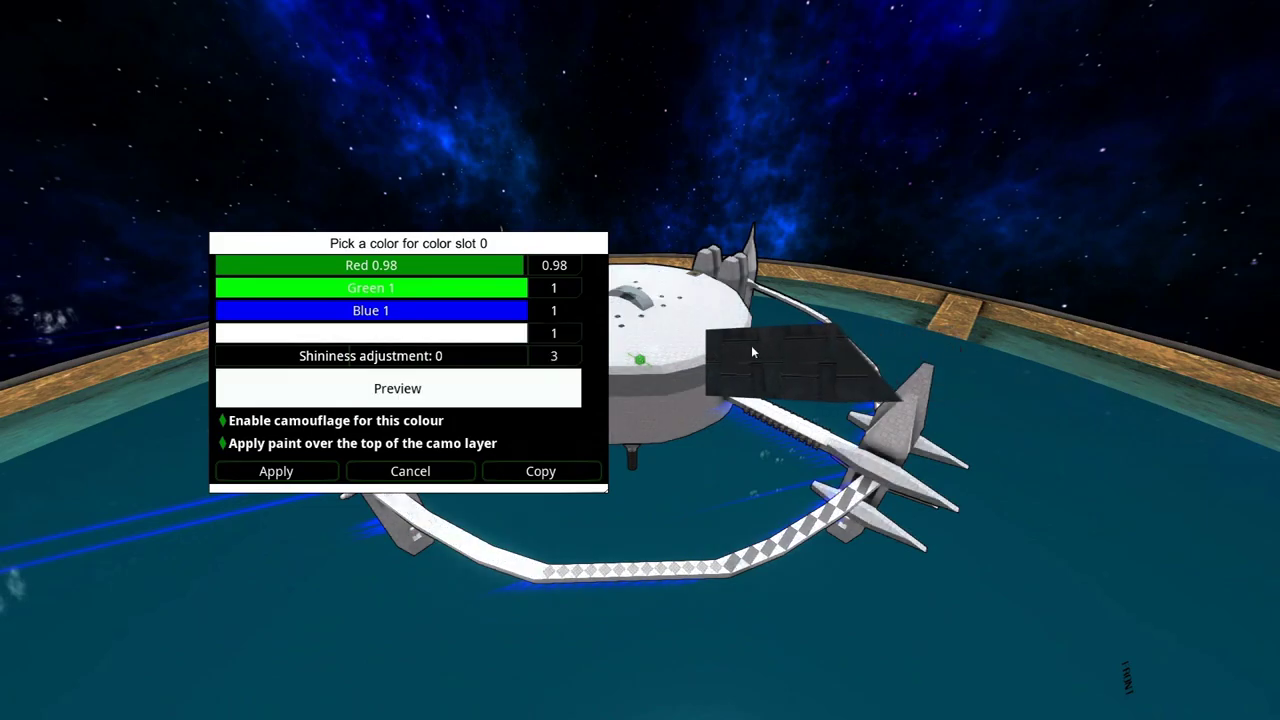
drag(470, 356, 718, 348)
key(Escape)
key(Escape)
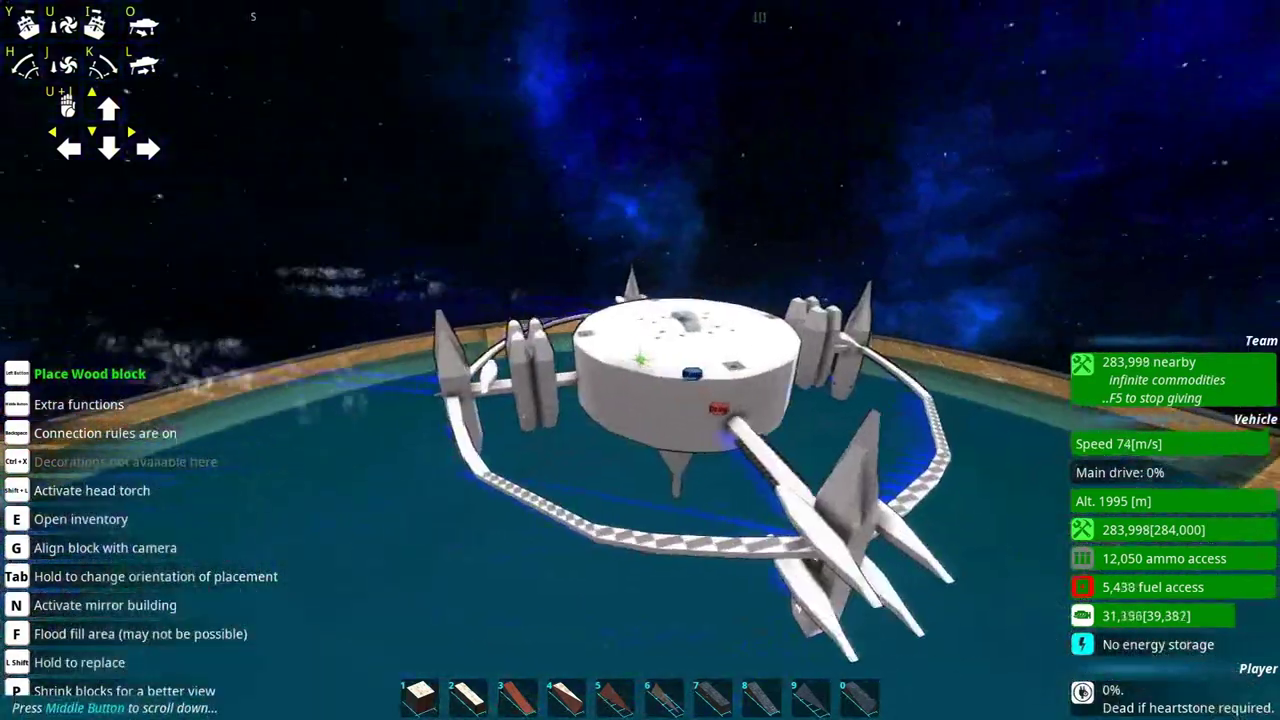
Change colour slot 5 to black and apply it.
key(e)
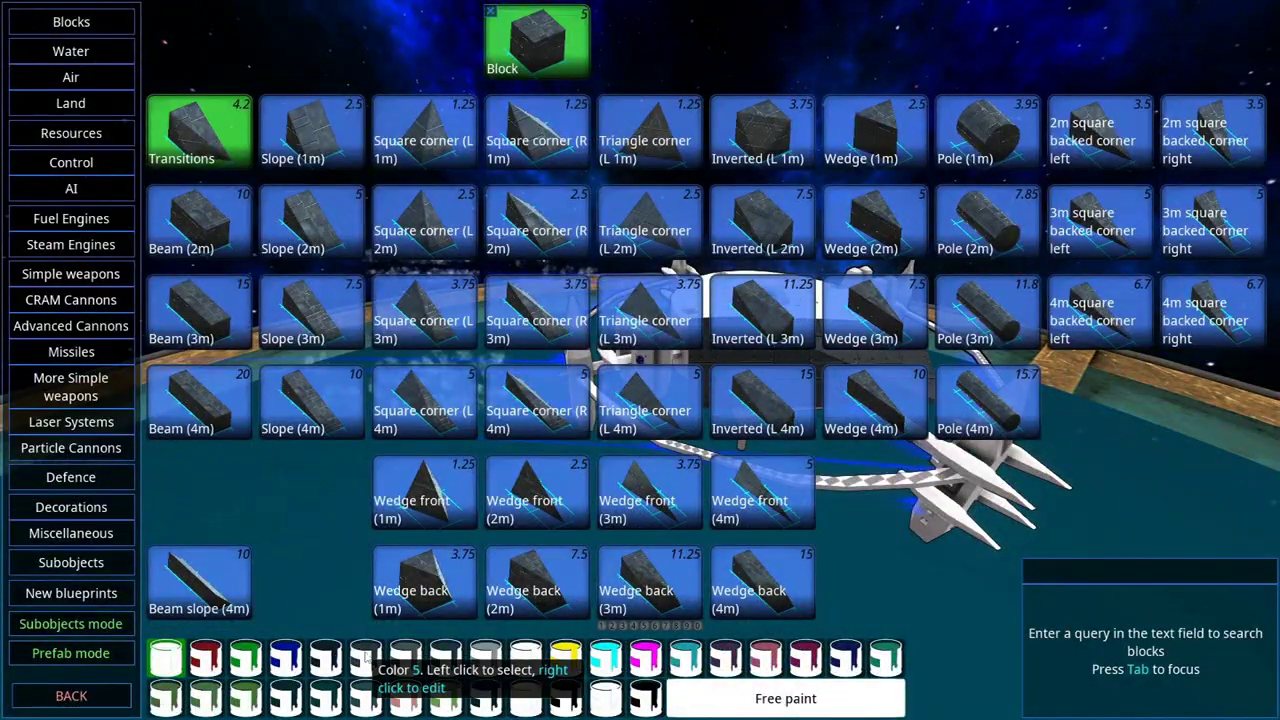
right_click(366, 660)
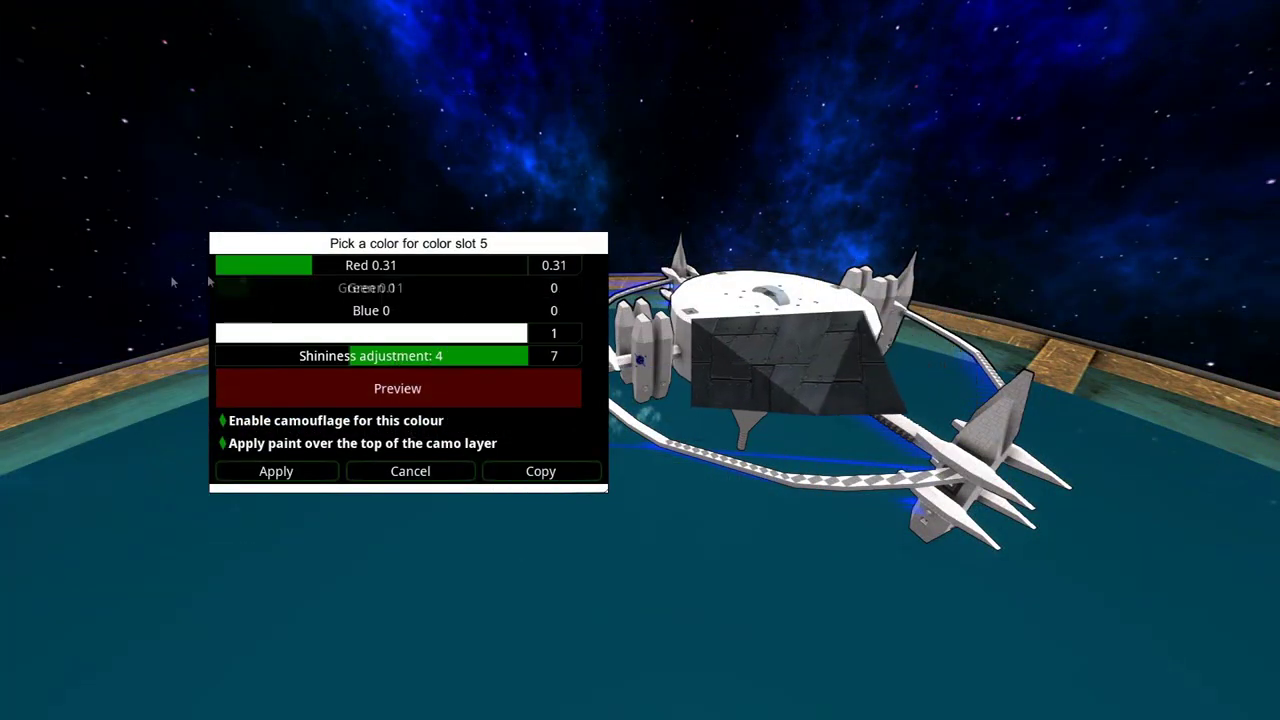
click(276, 471)
Free-paint the first sections of the outer ring between the thruster fins with colour slot 5, using mirror building.
key(e)
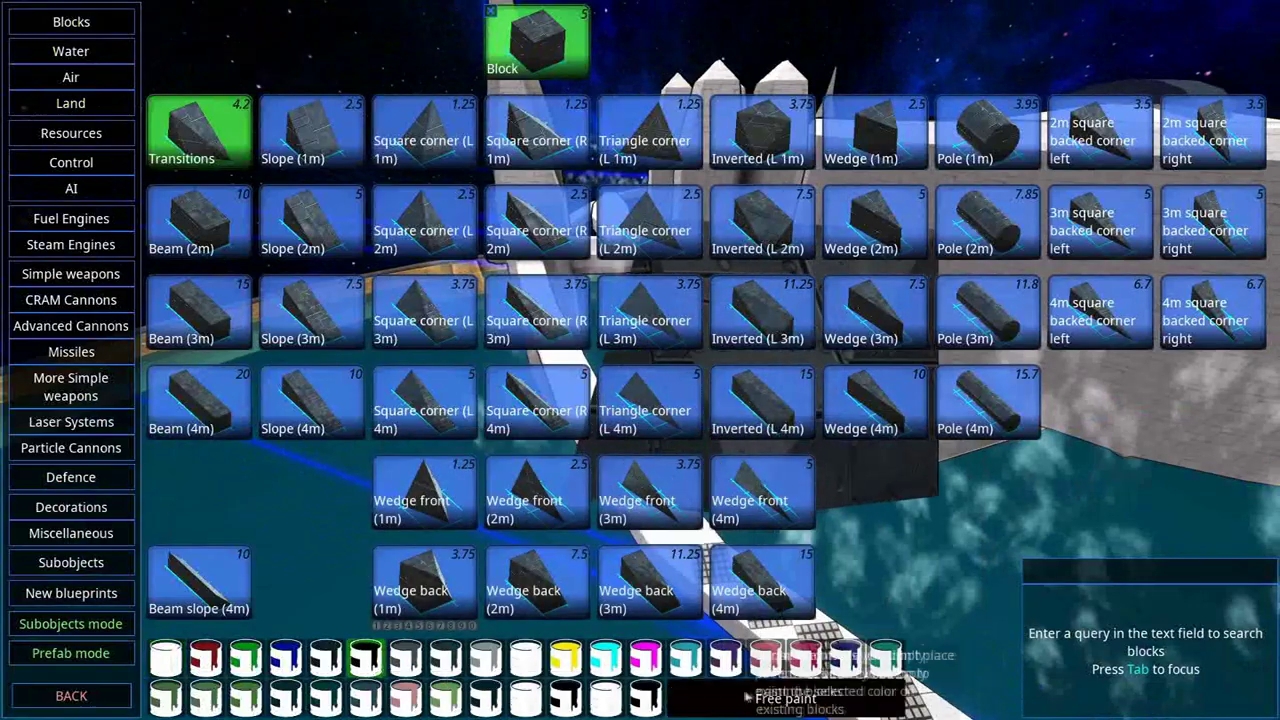
click(748, 697)
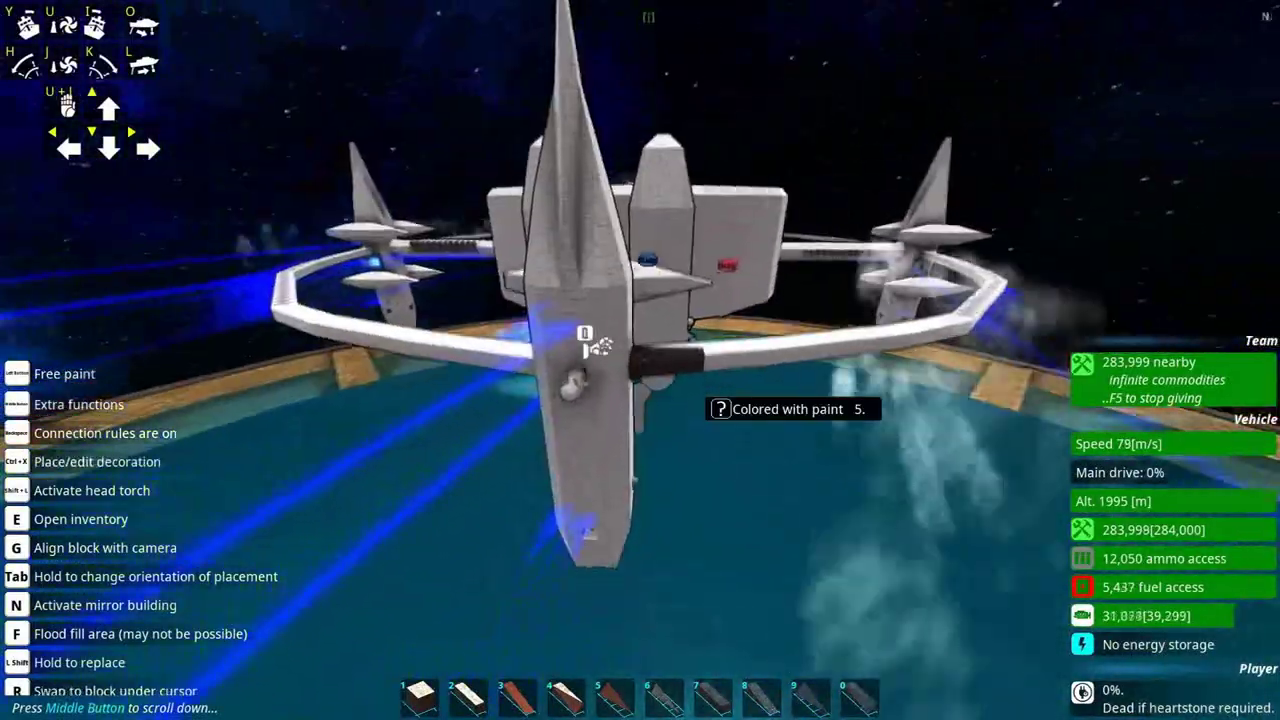
key(n)
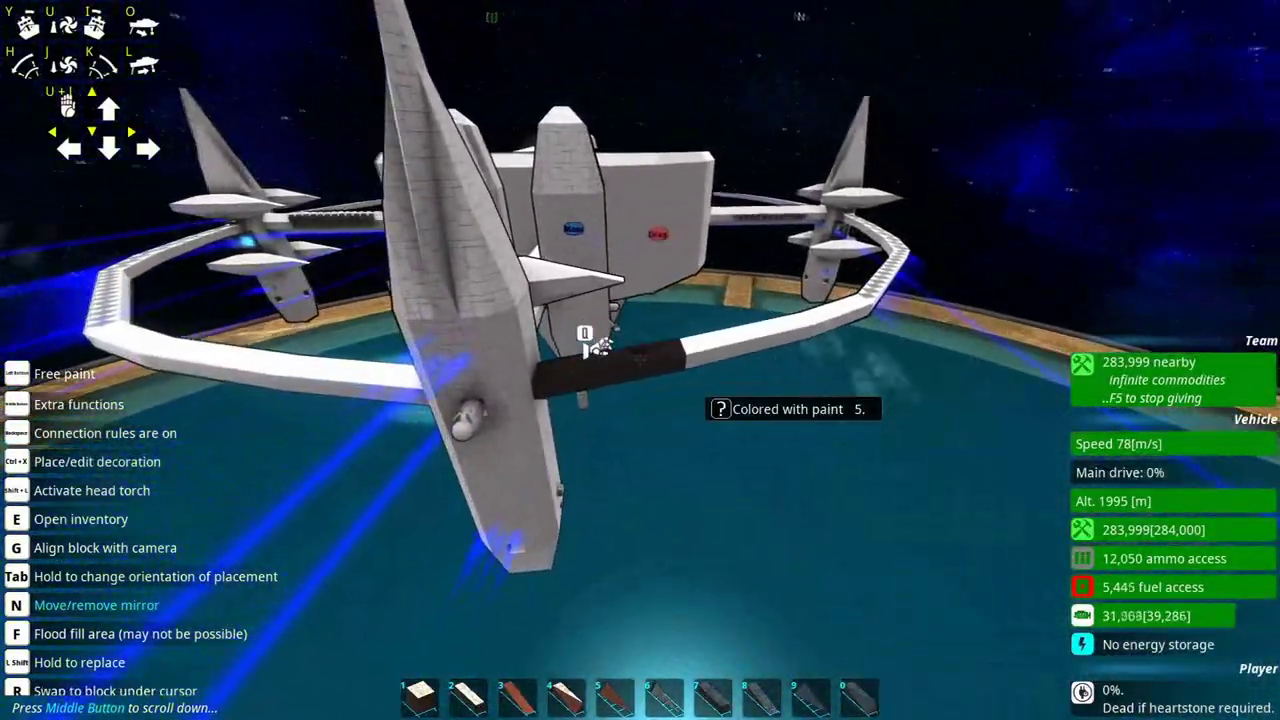
key(d)
click(640, 360)
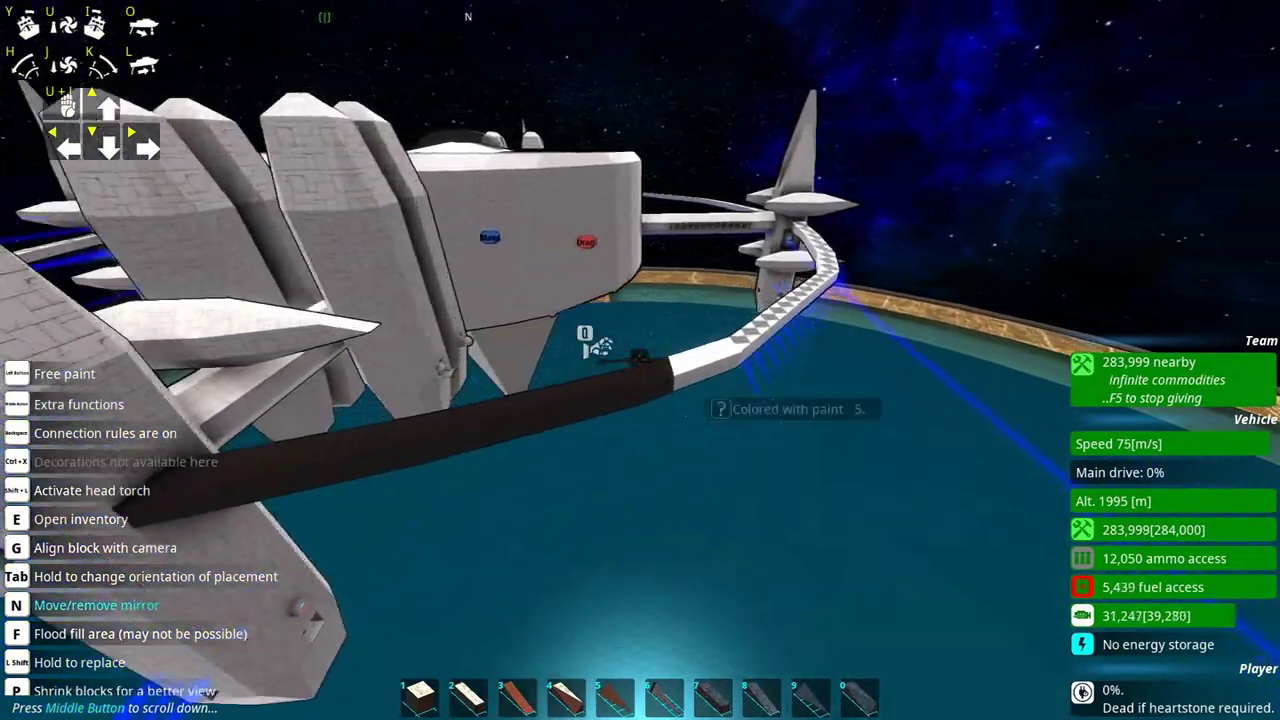
key(d)
click(640, 360)
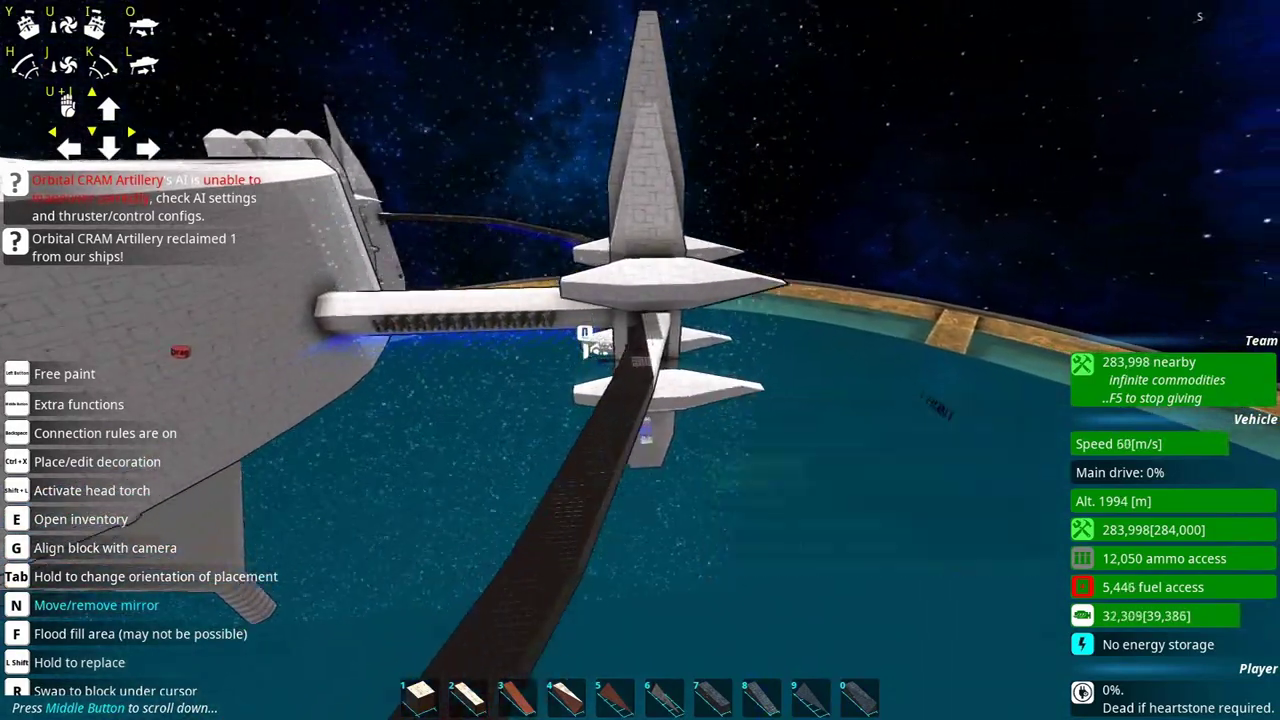
key(s)
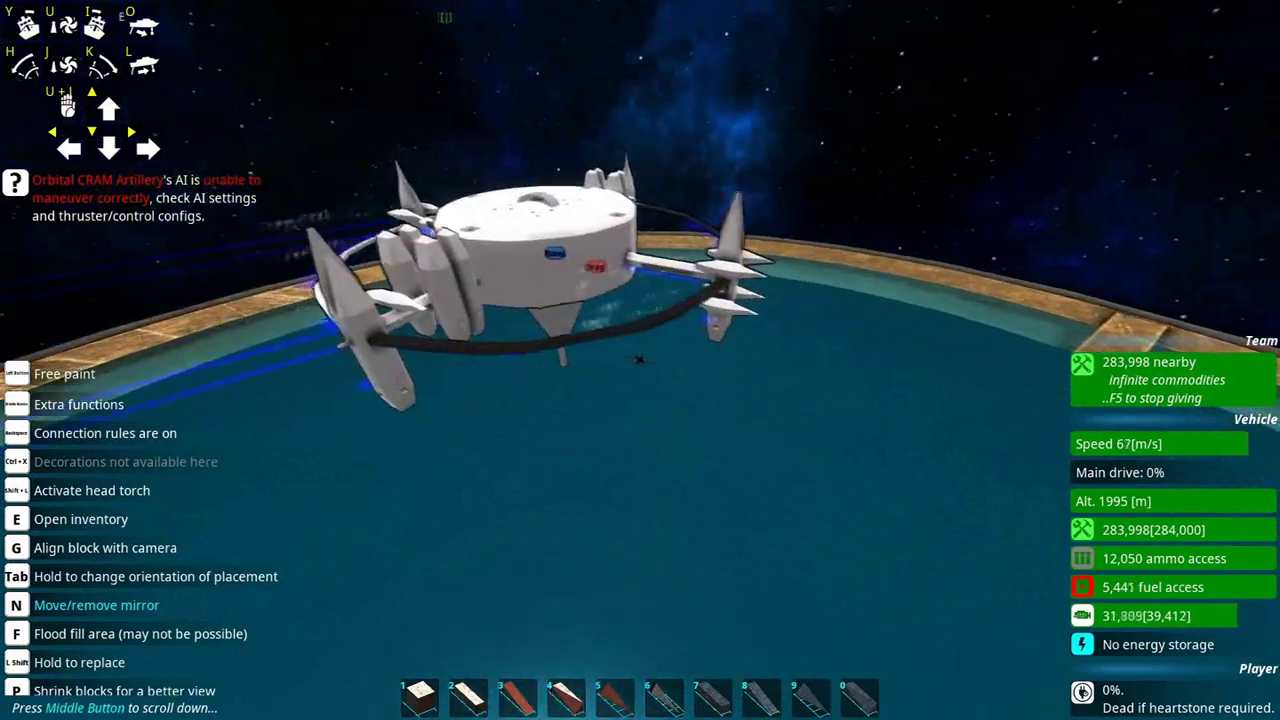
key(w)
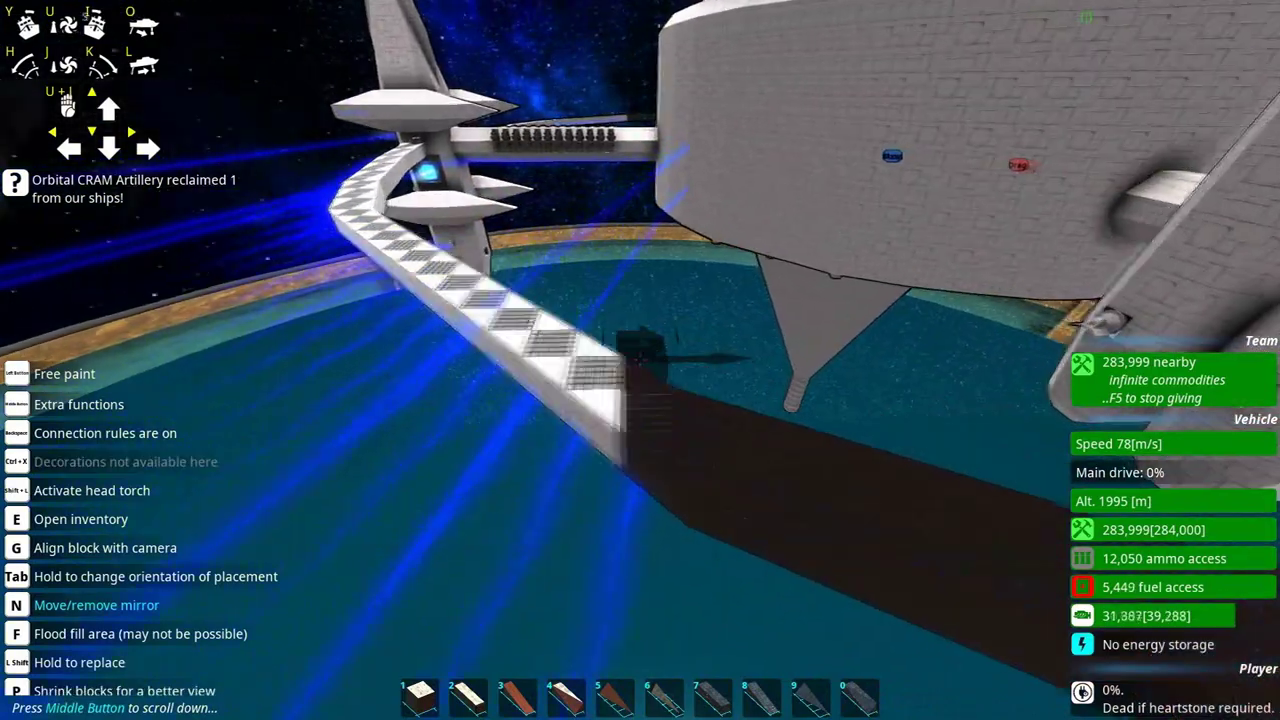
Change colour slot 5 to a neutral near-black with red, green and blue at 0.03 and apply it.
key(e)
right_click(374, 656)
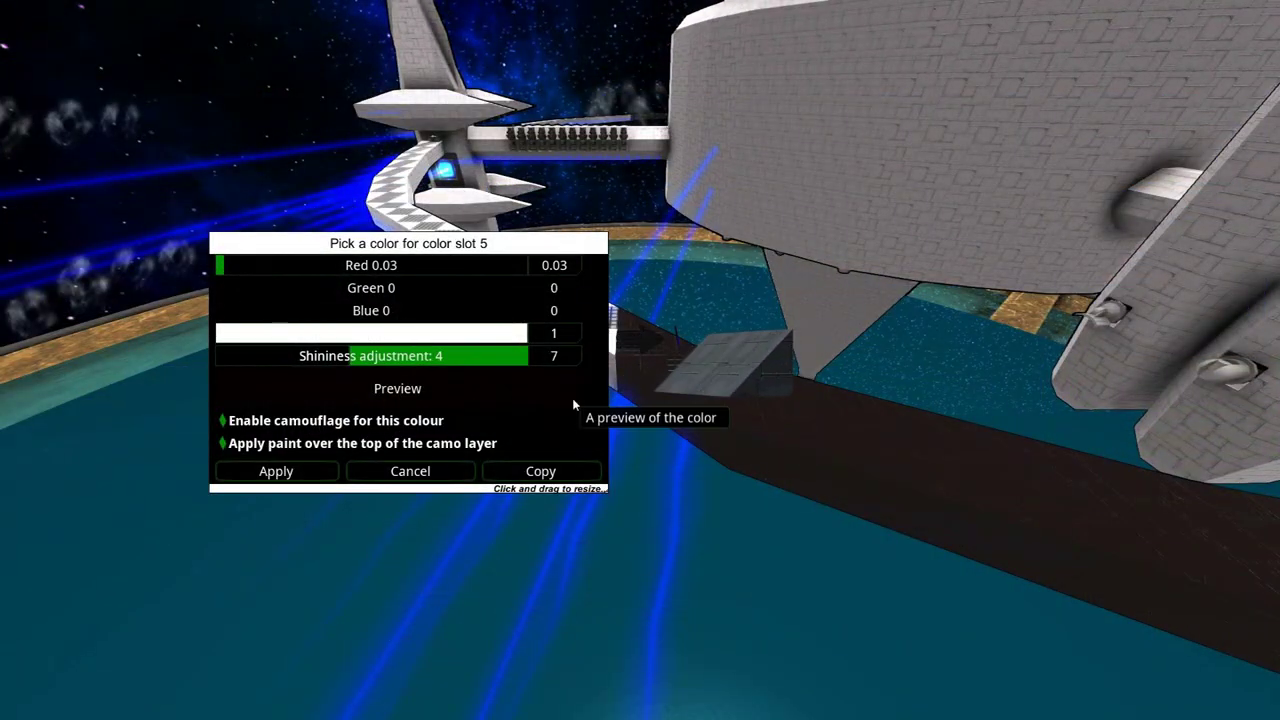
scroll(568, 291, up, 3)
scroll(574, 308, up, 3)
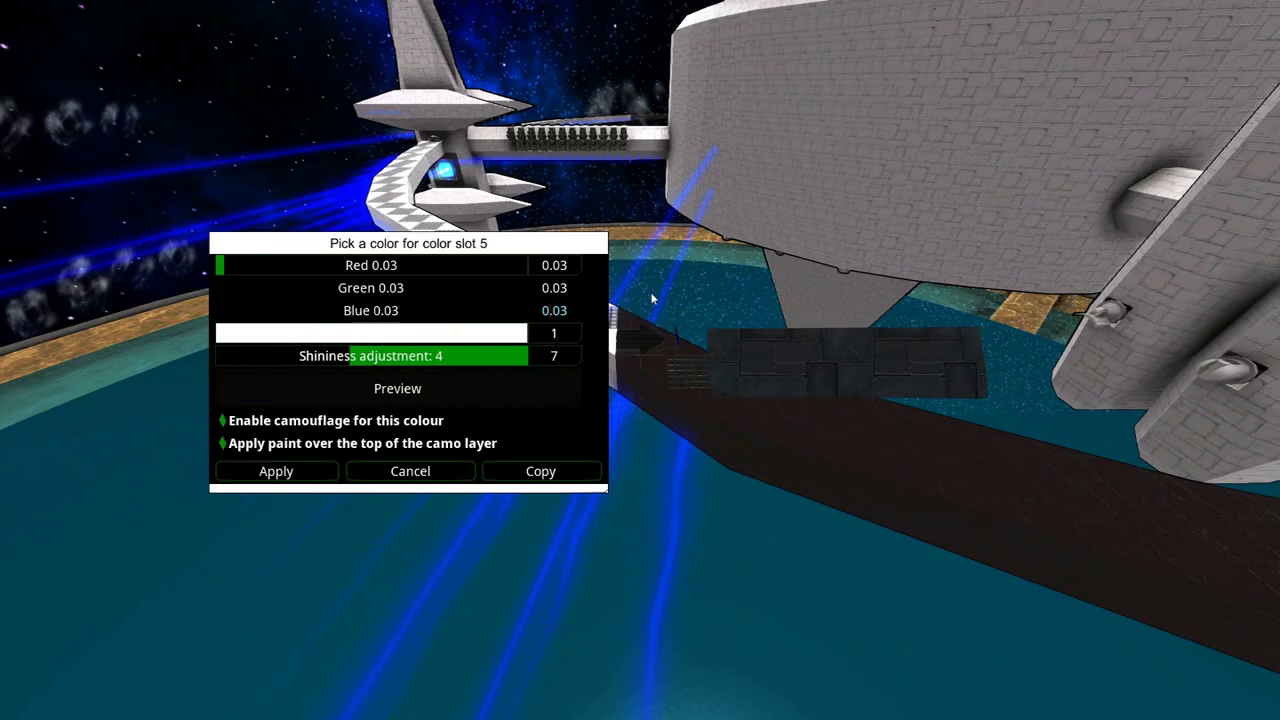
click(288, 472)
key(e)
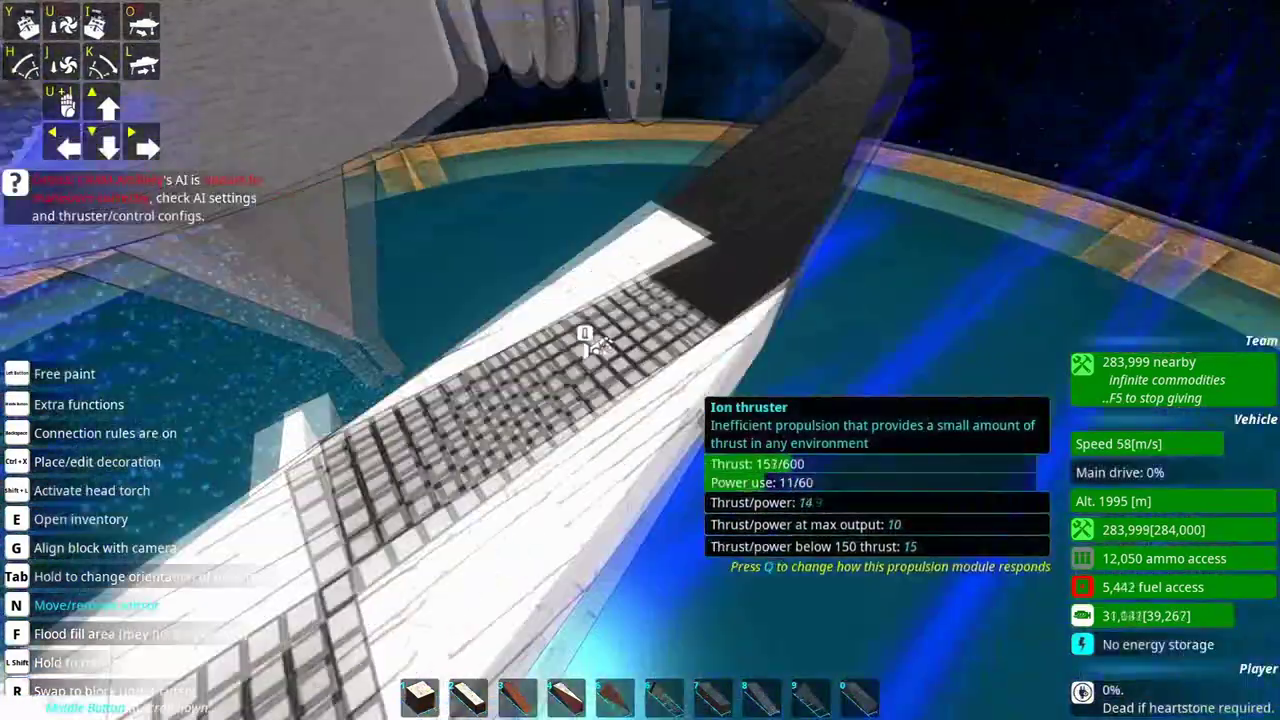
Darken colour slot 5 to black with red and green at 0 and a shininess adjustment of -3, and apply it.
key(shift+p)
drag(540, 360, 613, 378)
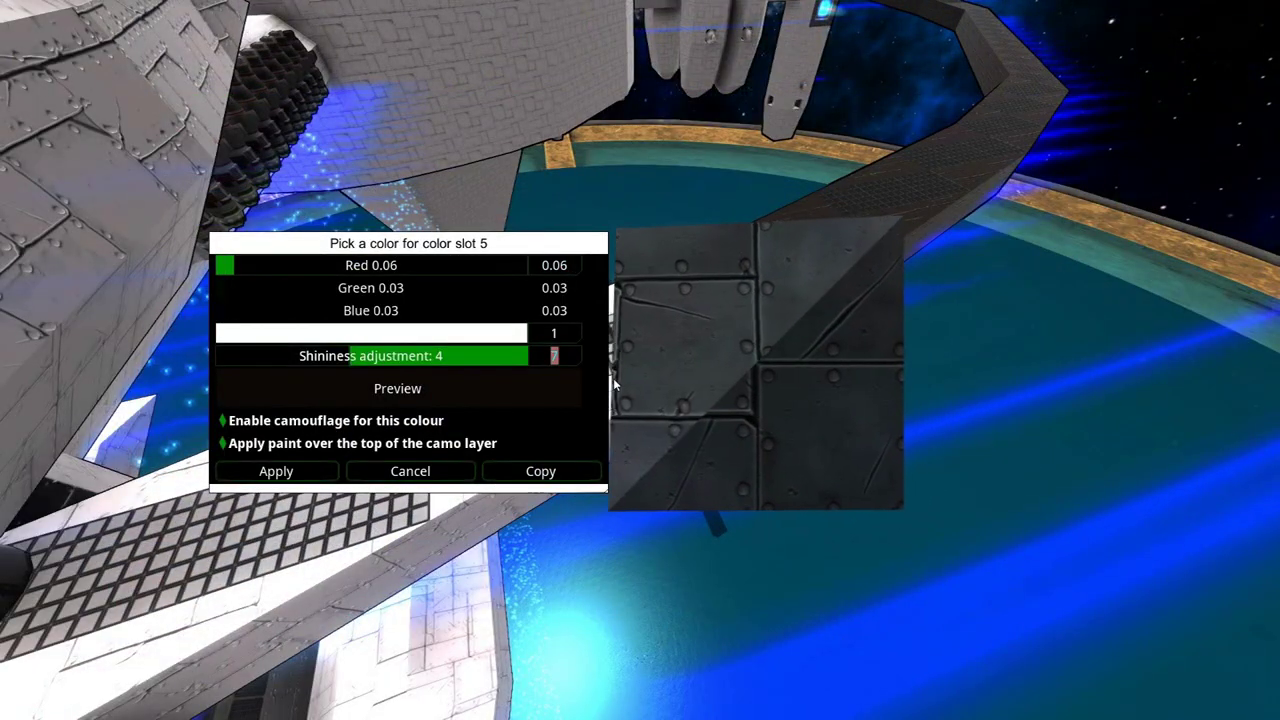
text(3)
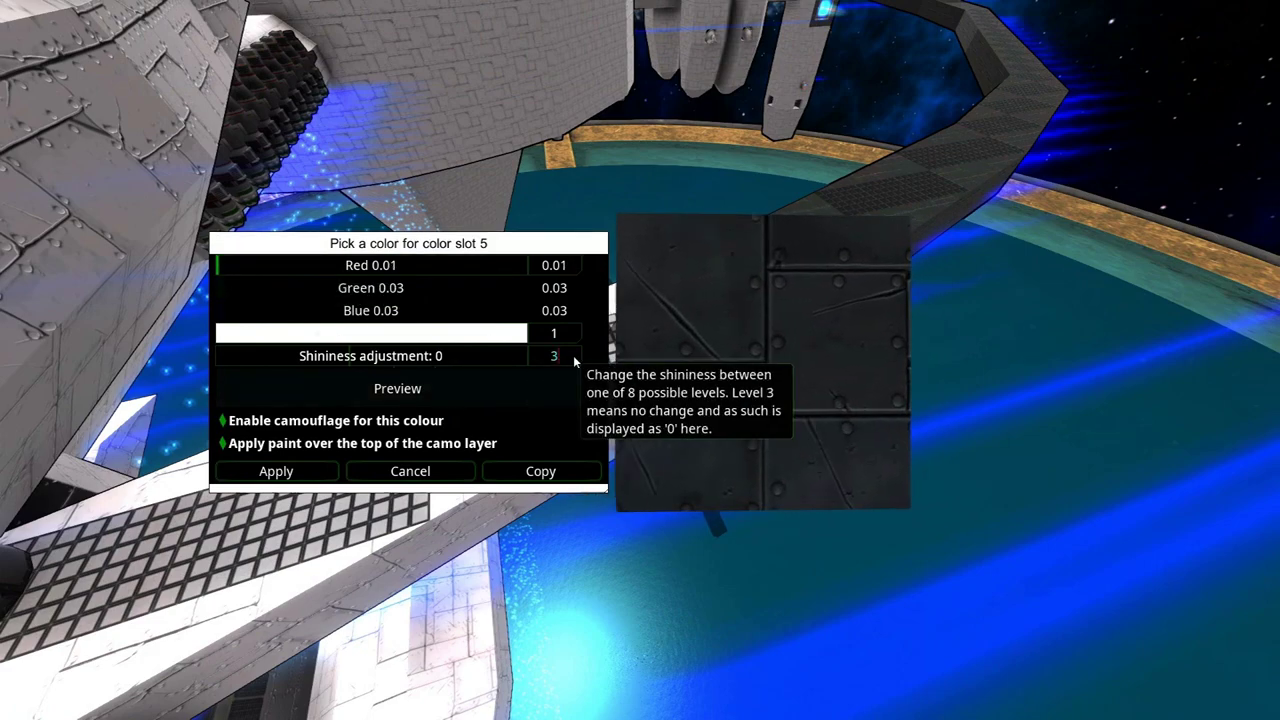
scroll(553, 355, down, 3)
click(217, 288)
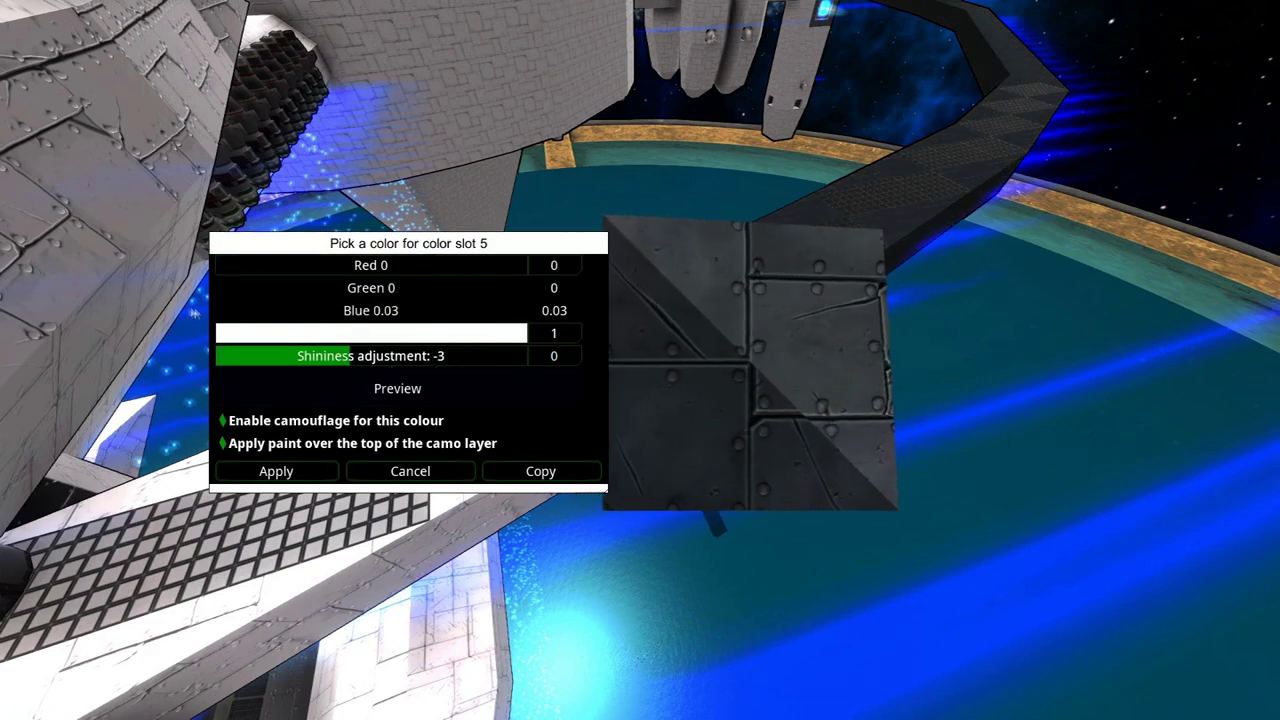
click(217, 311)
scroll(560, 312, up, 1)
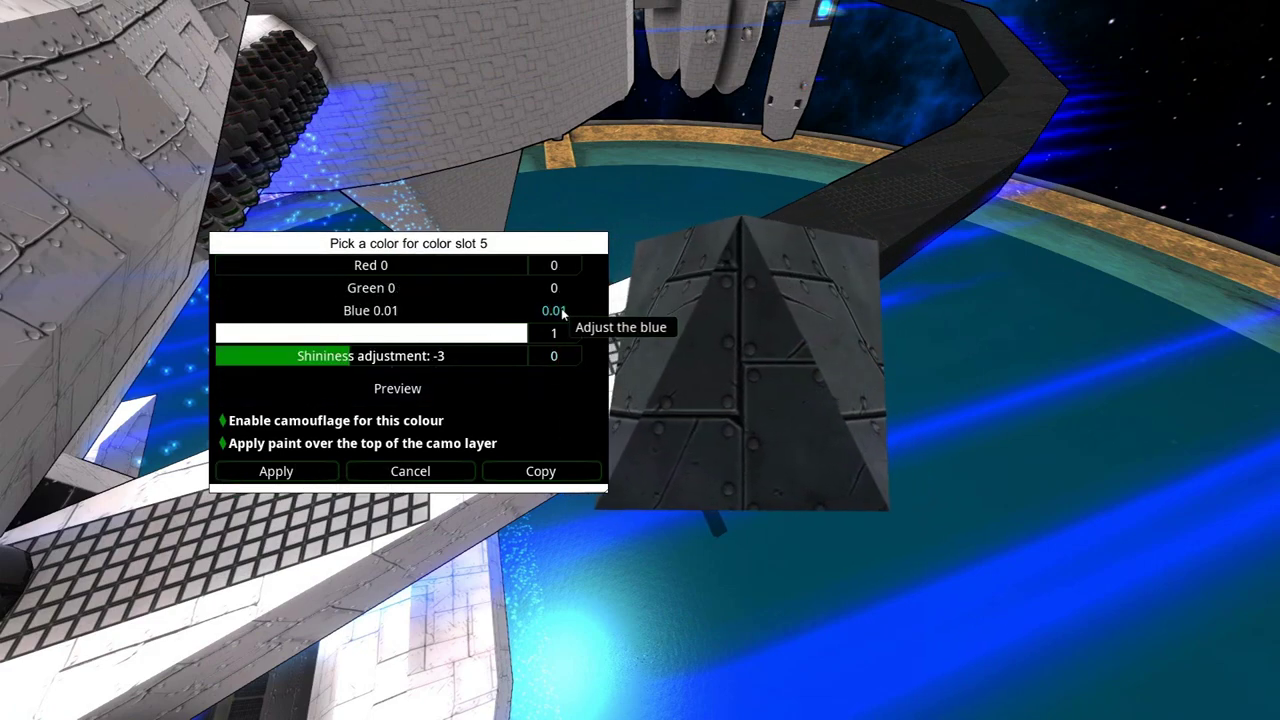
click(217, 311)
click(276, 471)
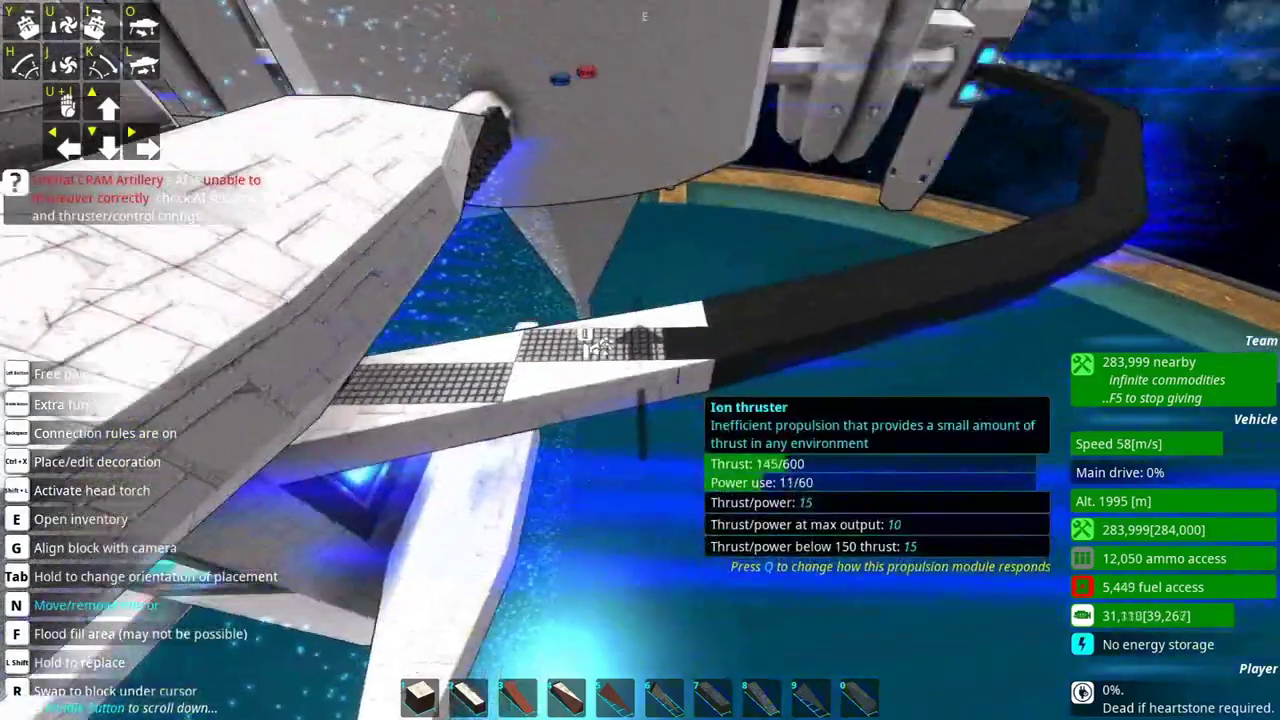
Free-paint the remaining white sections of the outer ring, up to the thruster fins, with colour slot 5.
key(s)
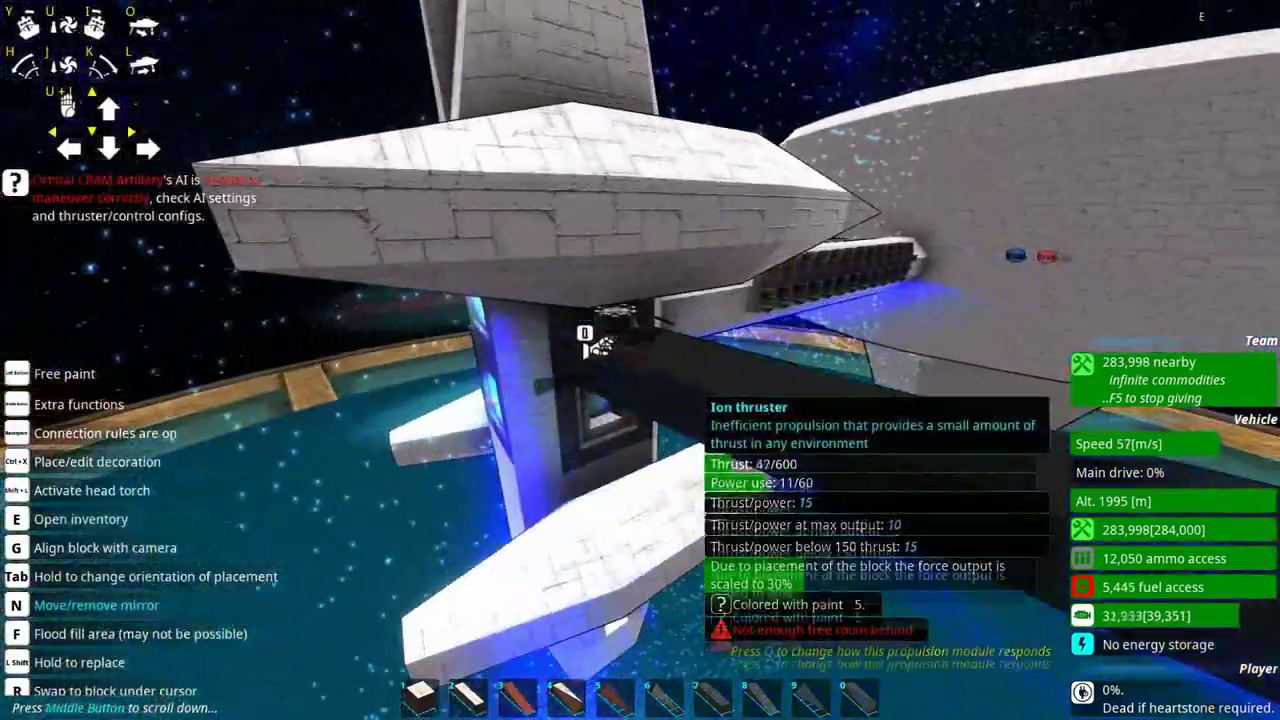
key(w)
key(e)
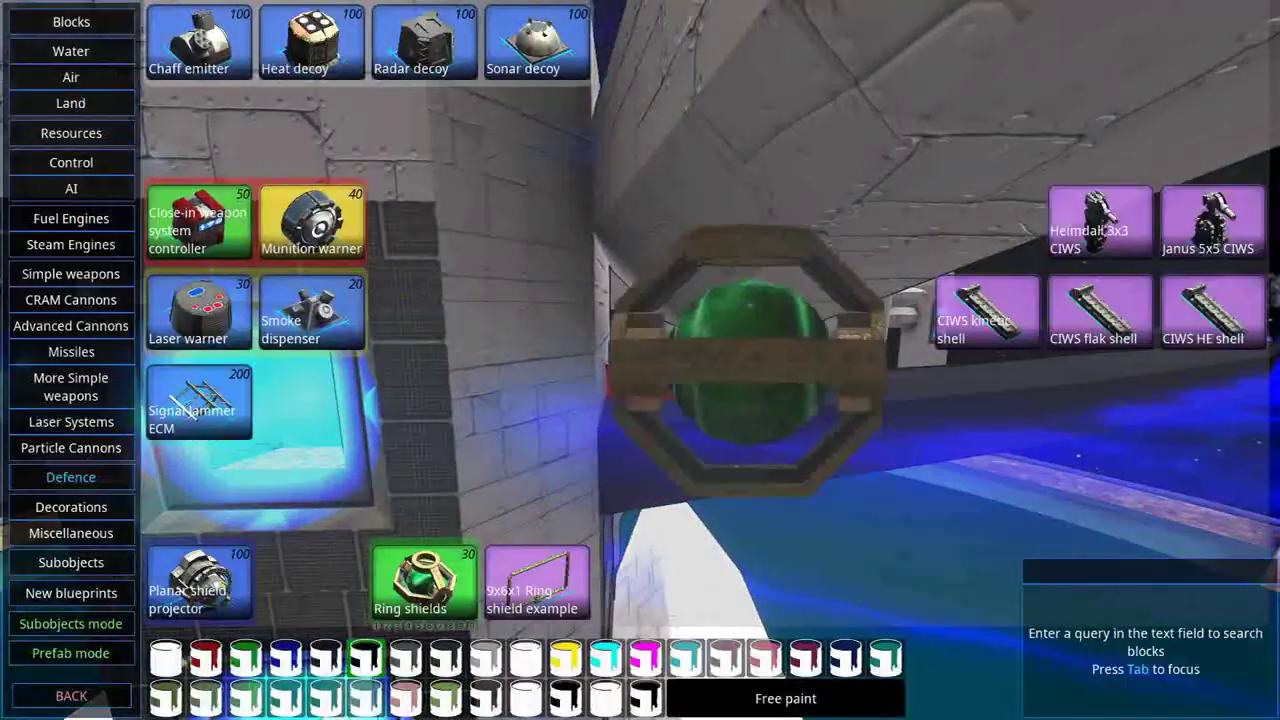
click(785, 697)
key(w)
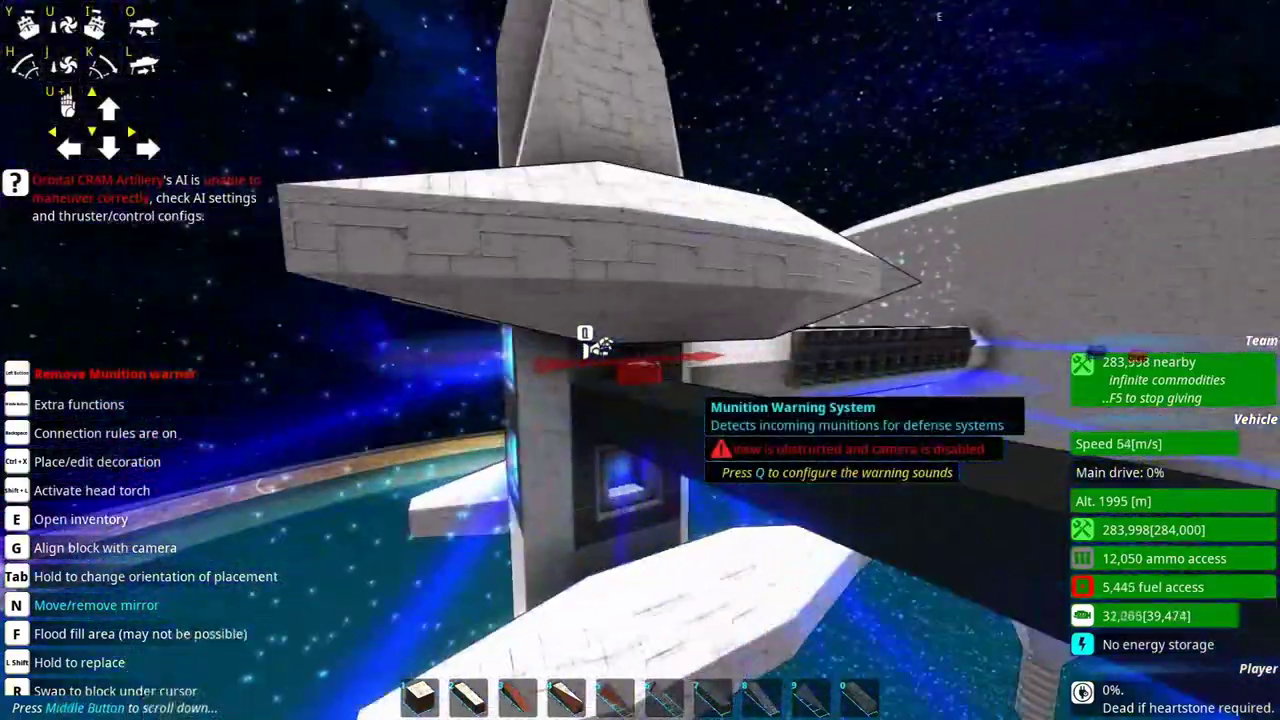
click(640, 360)
key(s)
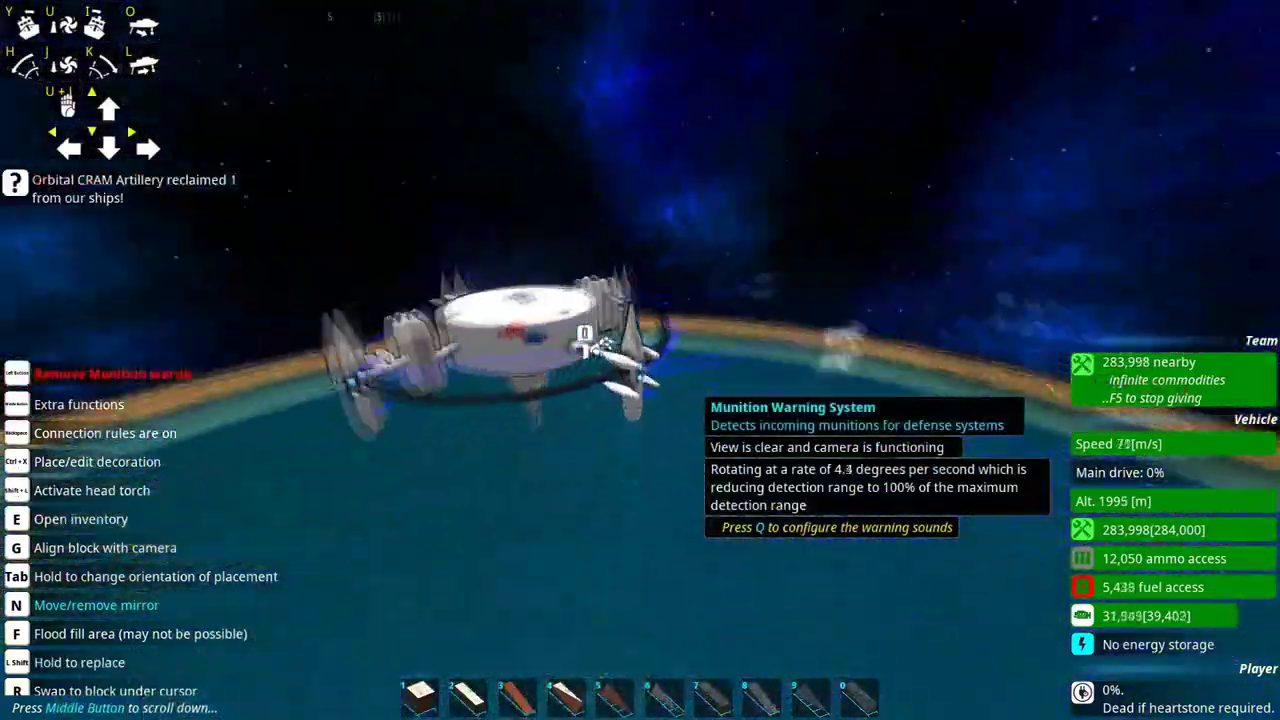
key(w)
Free-paint the arms connecting the central hull to the outer fins with the black of colour slot 5.
key(e)
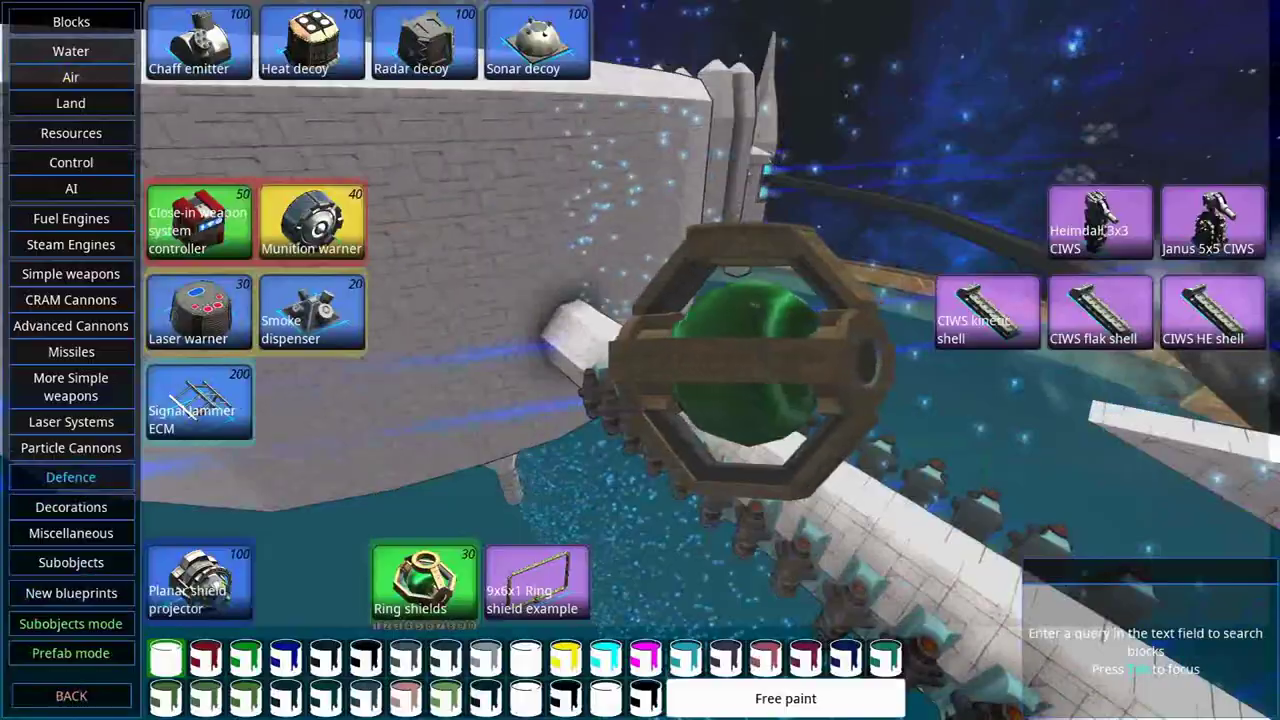
click(780, 696)
key(z)
click(680, 220)
key(Escape)
click(640, 360)
key(d)
click(640, 360)
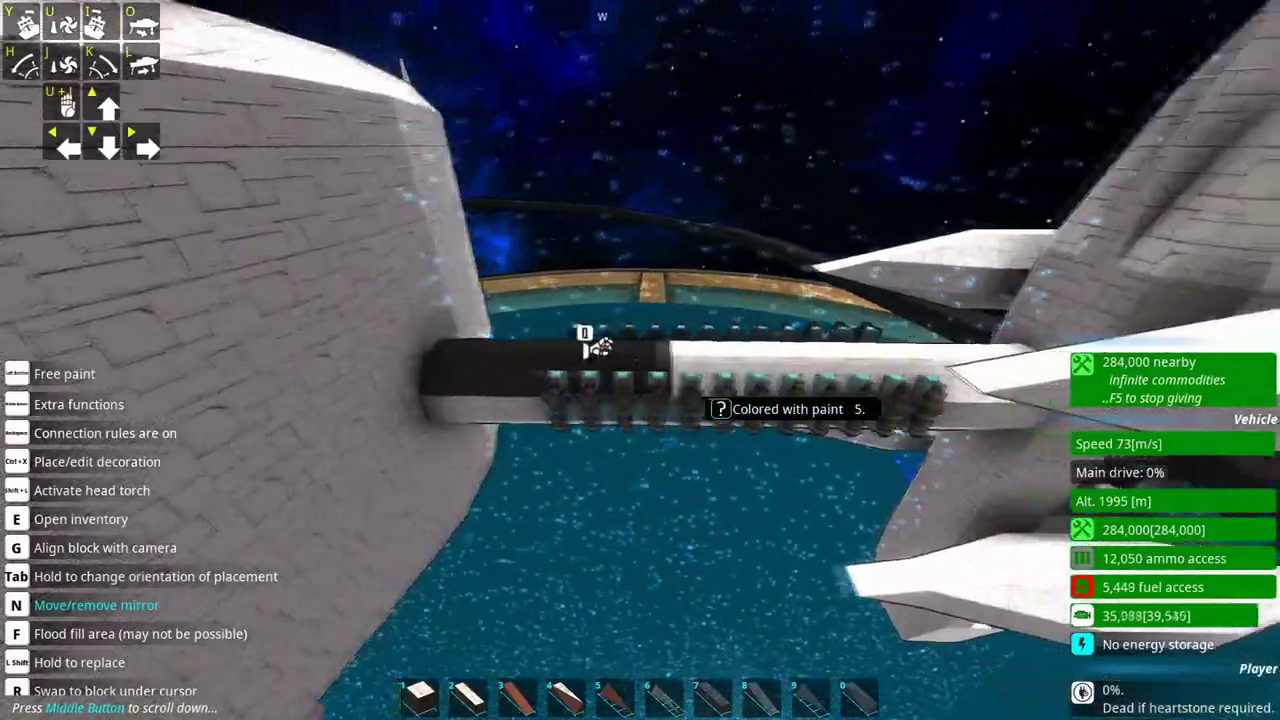
click(640, 360)
click(640, 360)
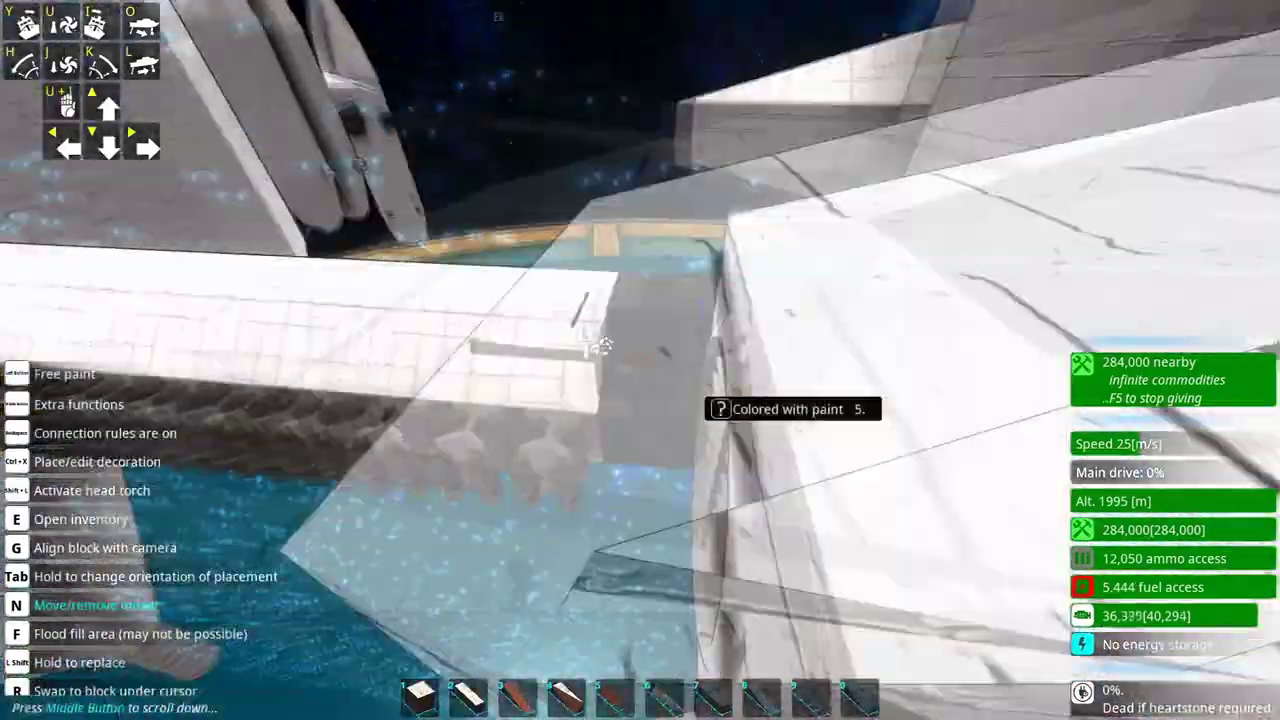
Paint a black band around the central hull's side, and cover the hull below it and the underside in black with the spray paint tool.
key(w)
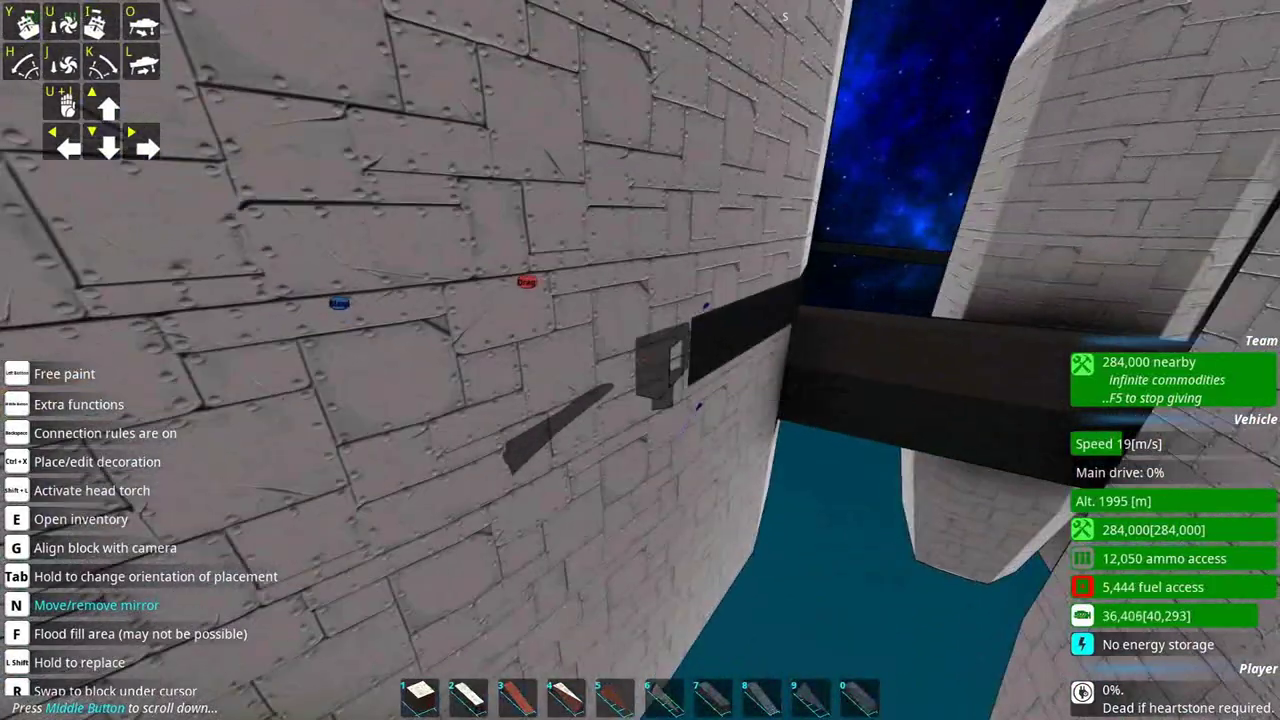
key(s)
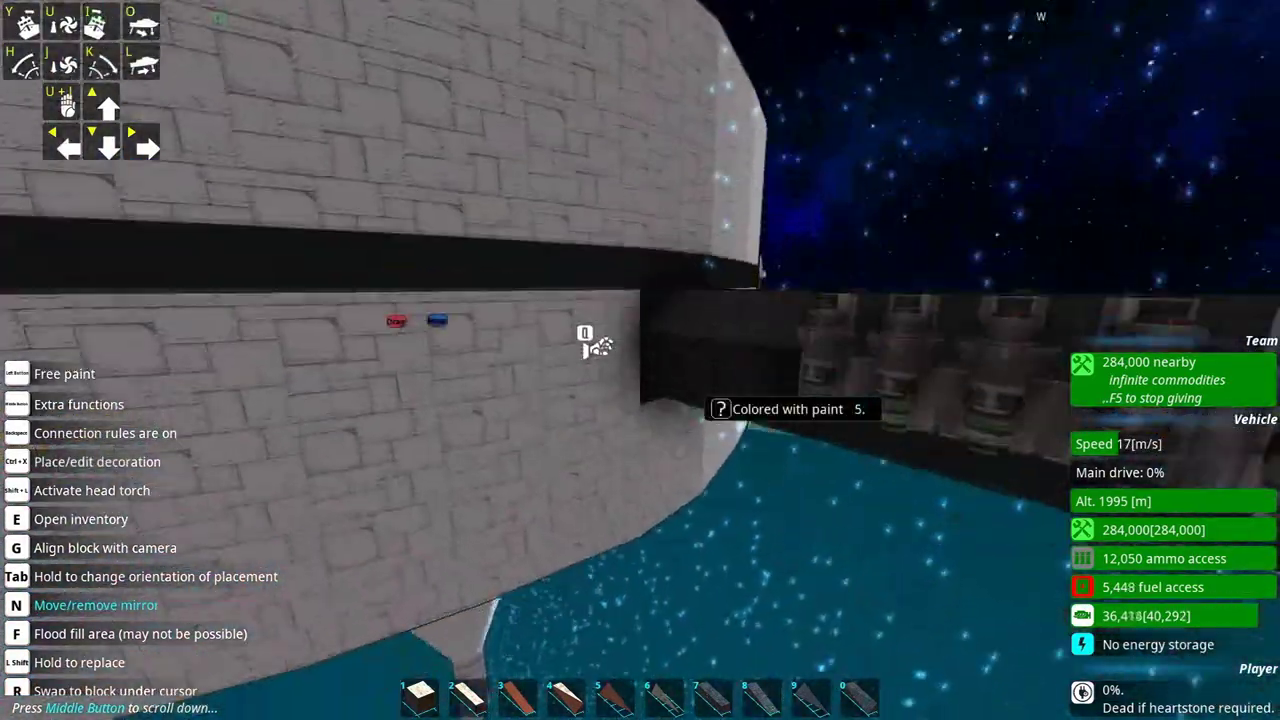
key(b)
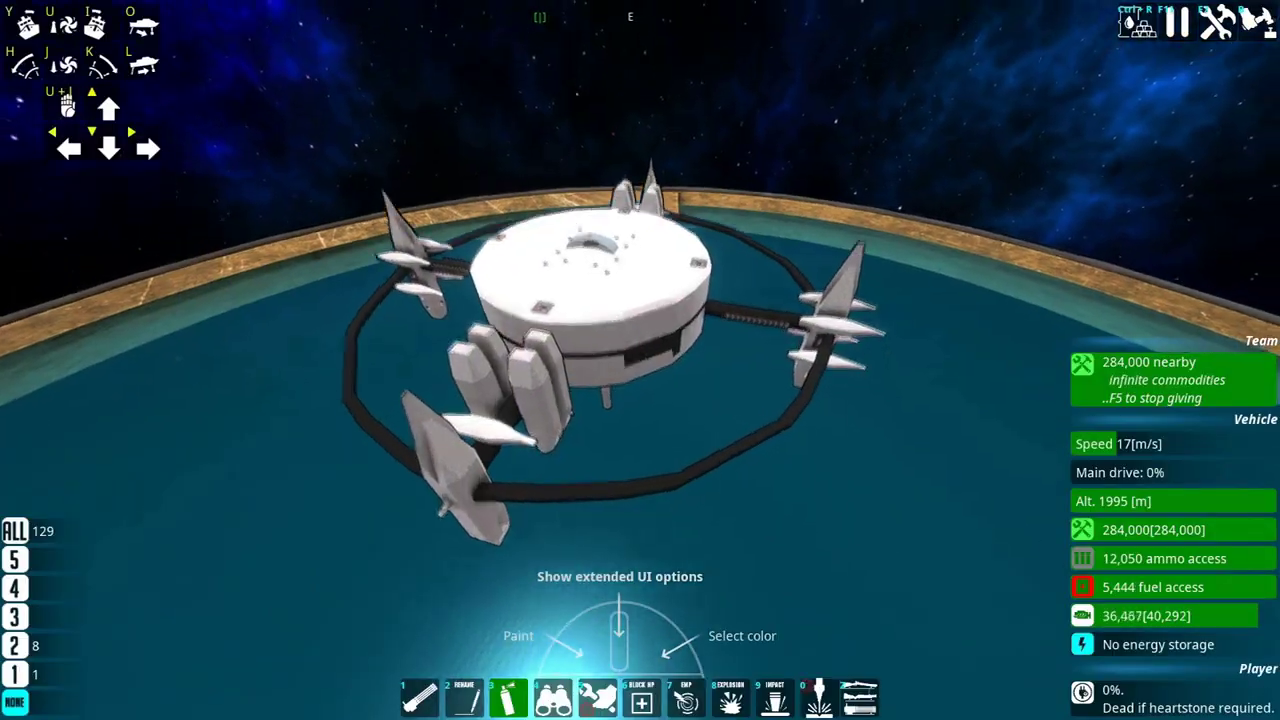
right_click(640, 360)
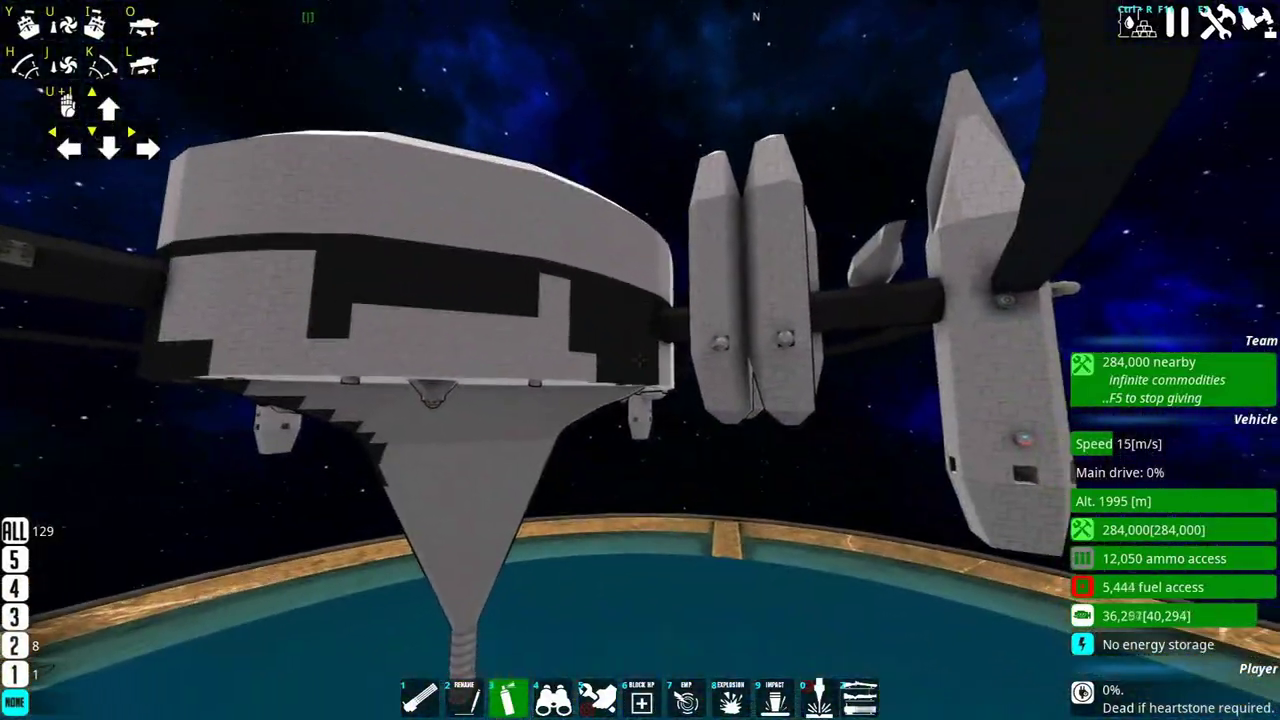
drag(640, 360, 640, 360)
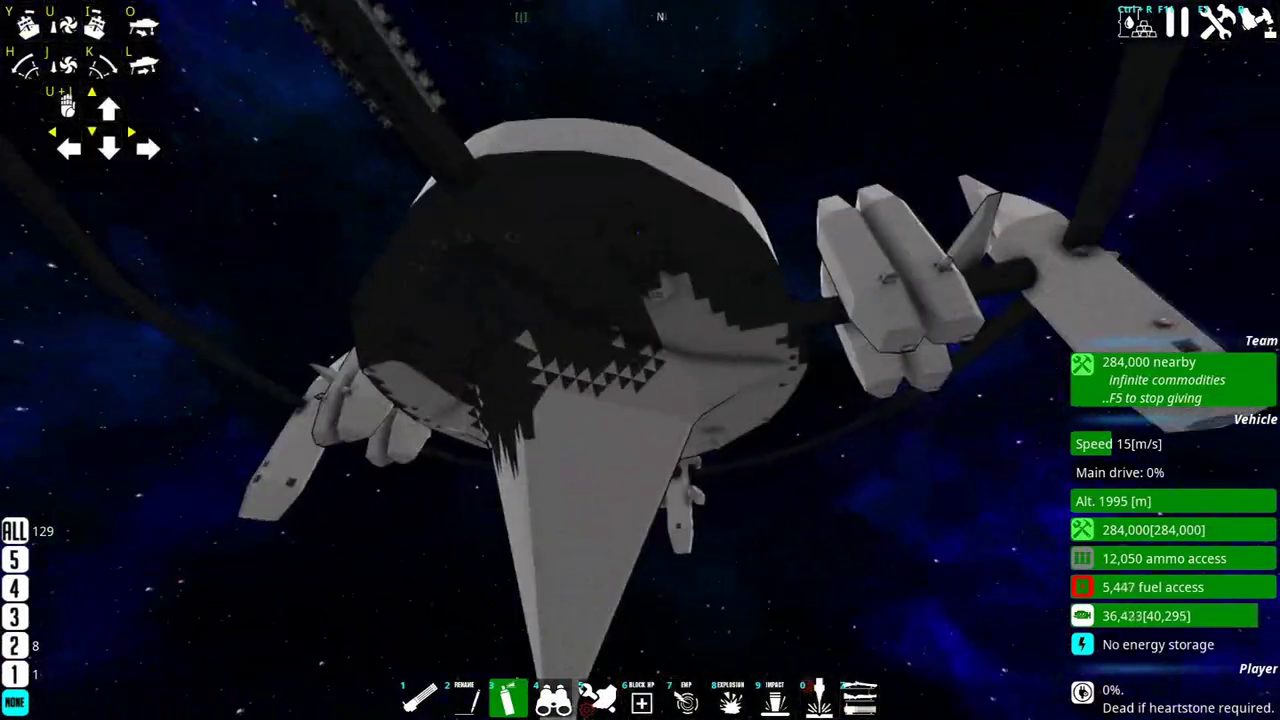
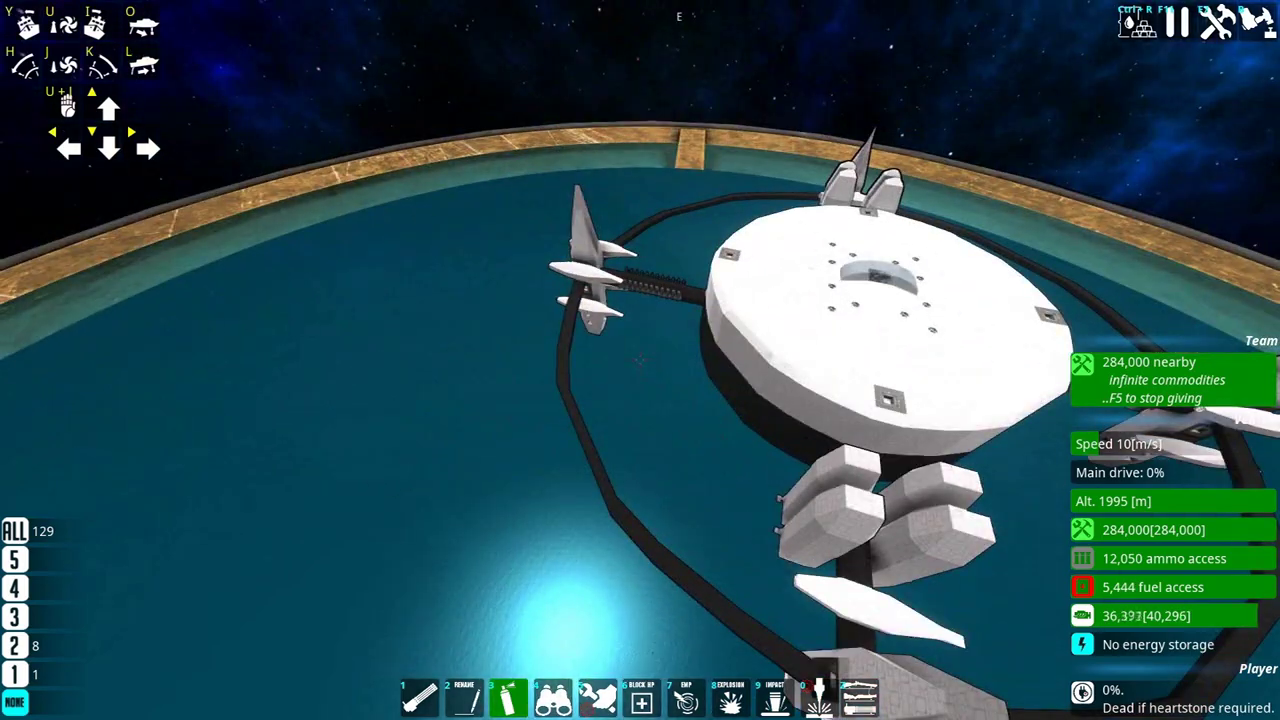
Select white colour slot 0 and respray the black overspray on the upper halves of the hull-side pods and their outer fin.
key(w)
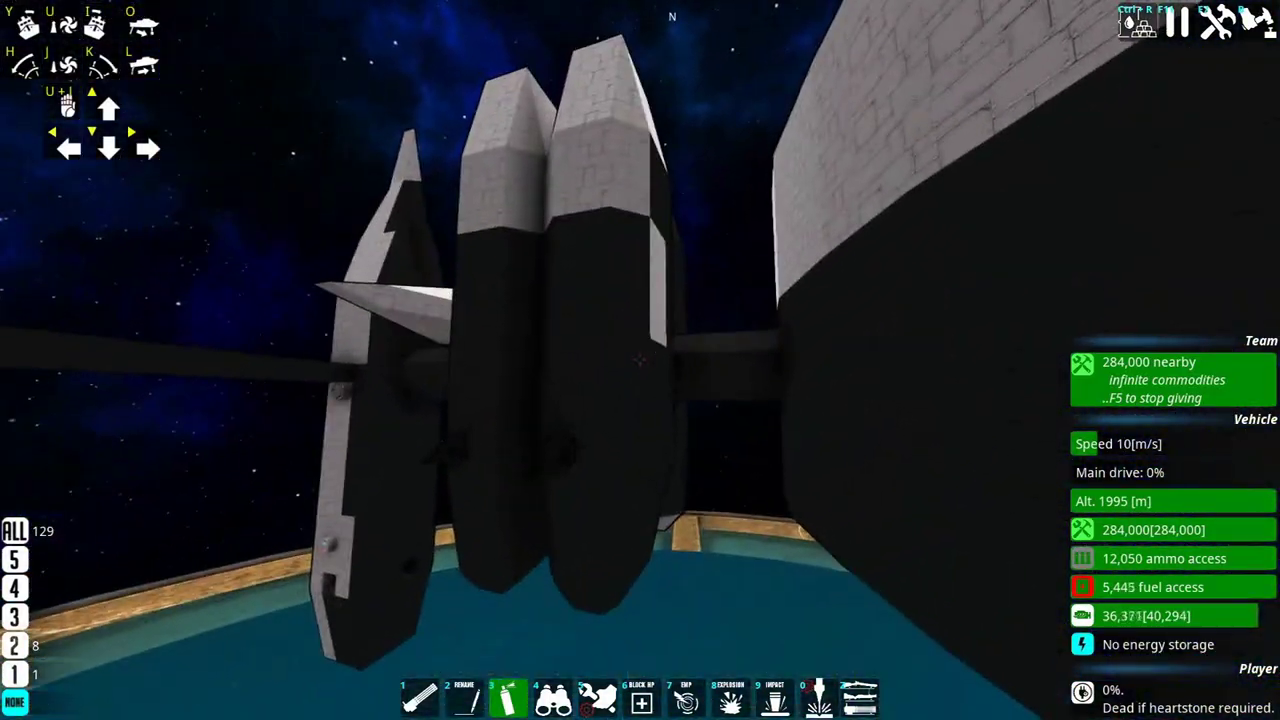
right_click(640, 360)
click(240, 64)
right_click(640, 360)
key(Tab)
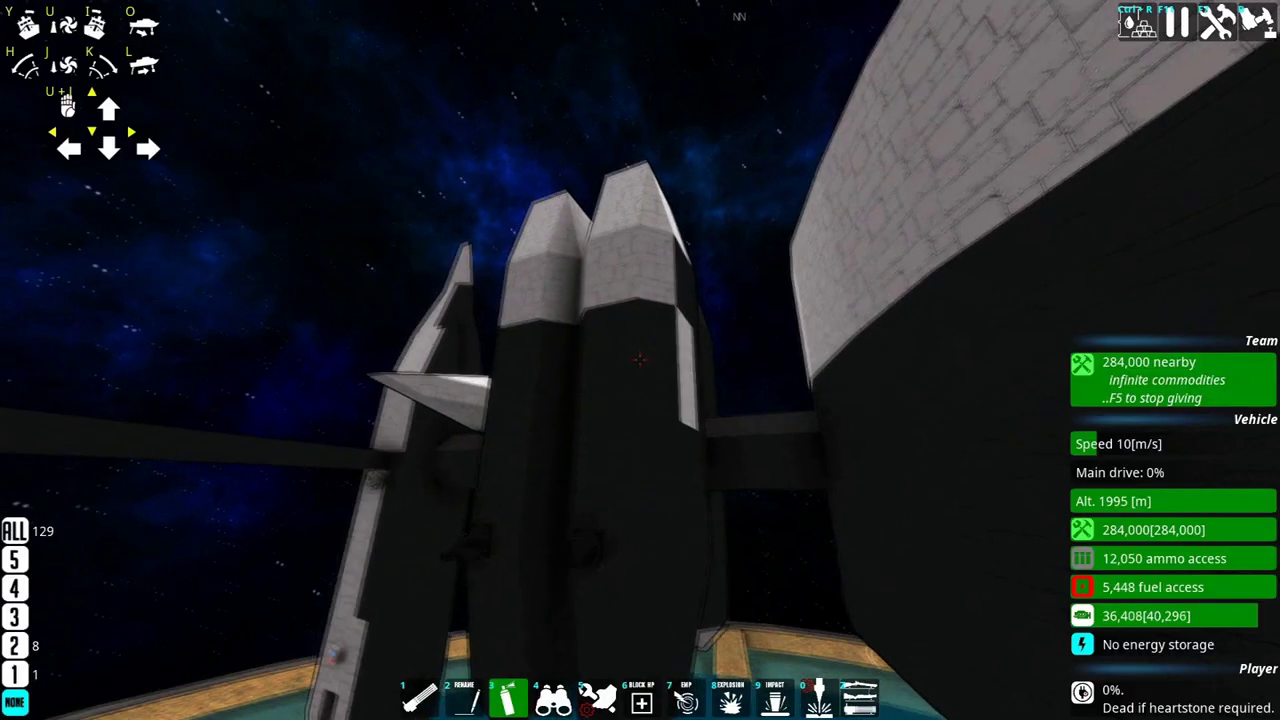
key(w)
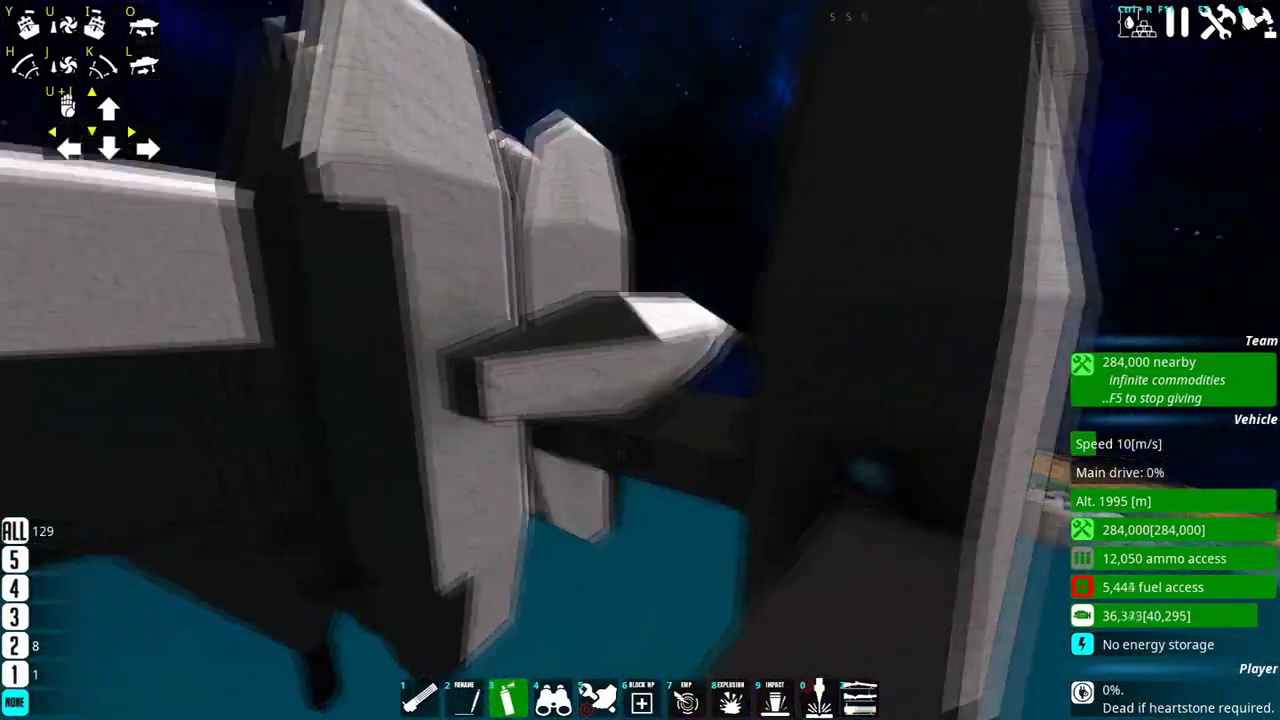
key(w)
key(w)
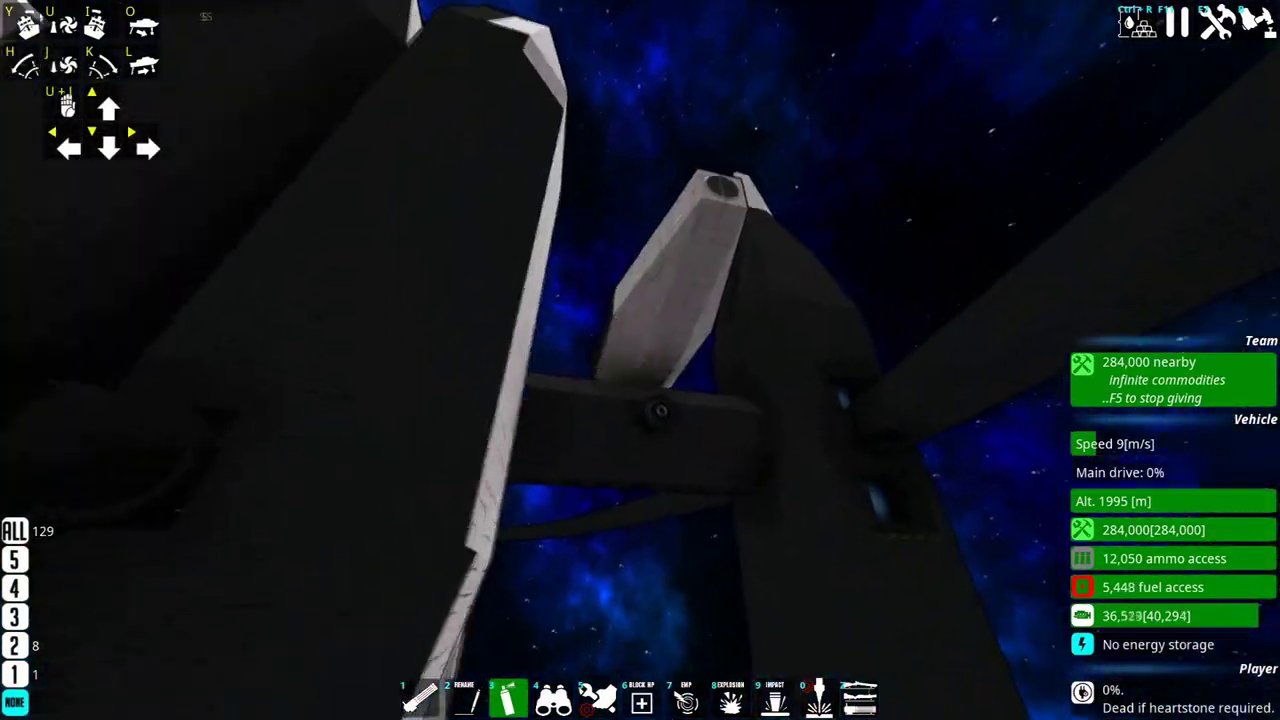
key(w)
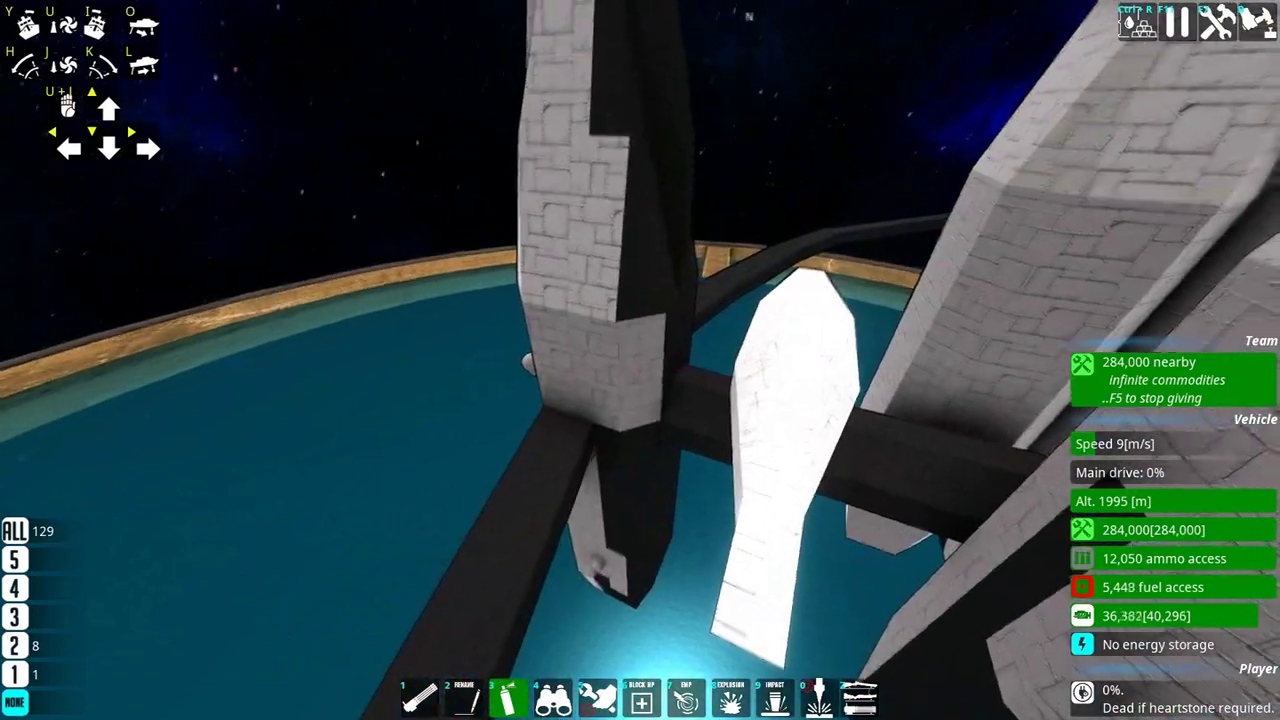
key(d)
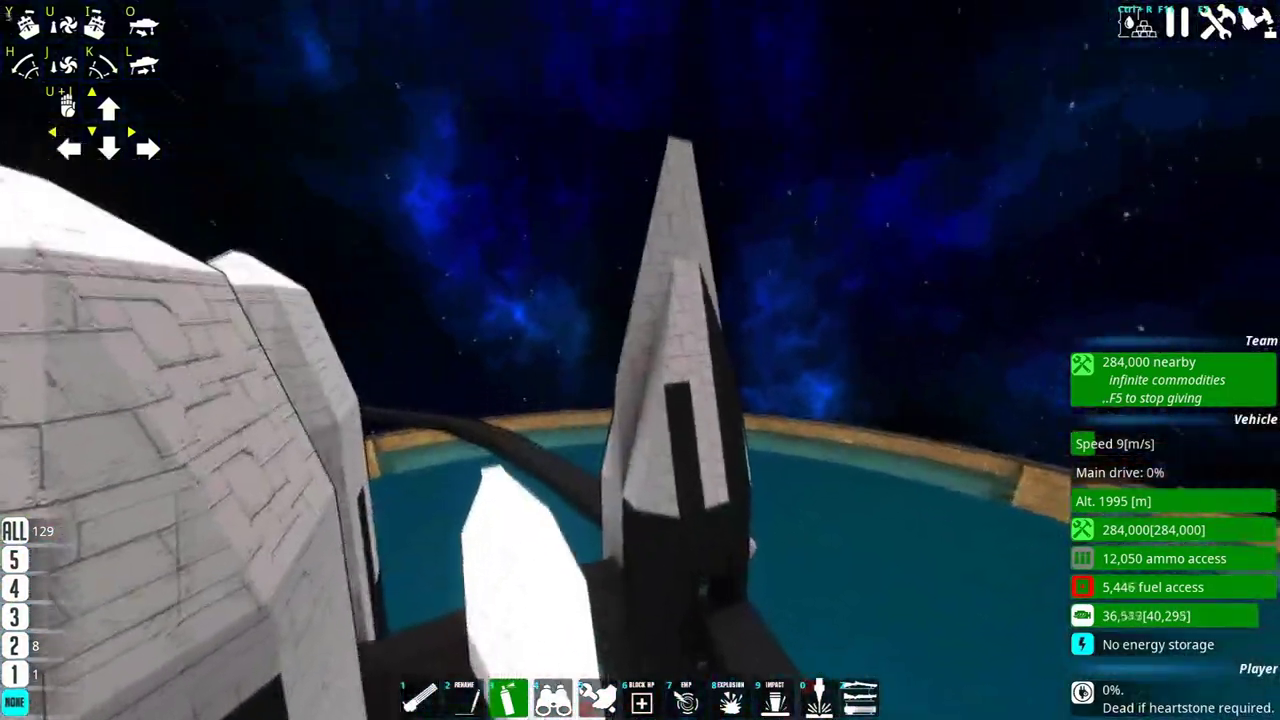
key(d)
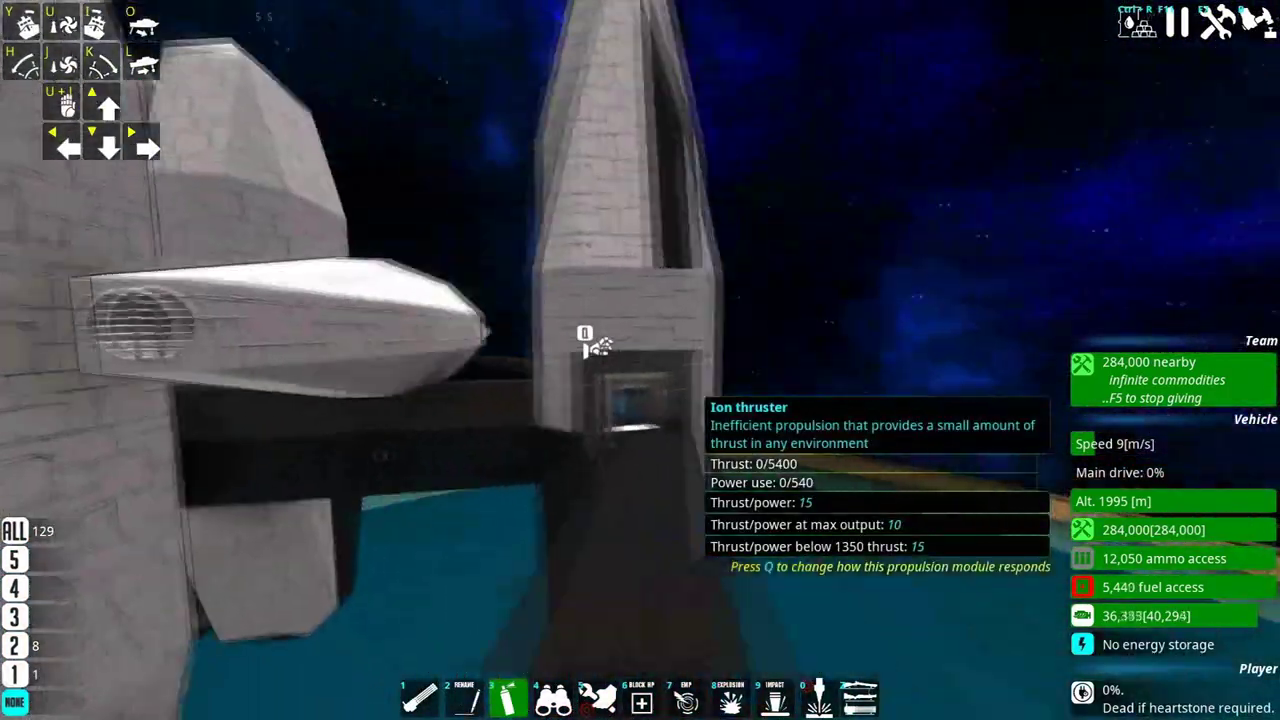
key(d)
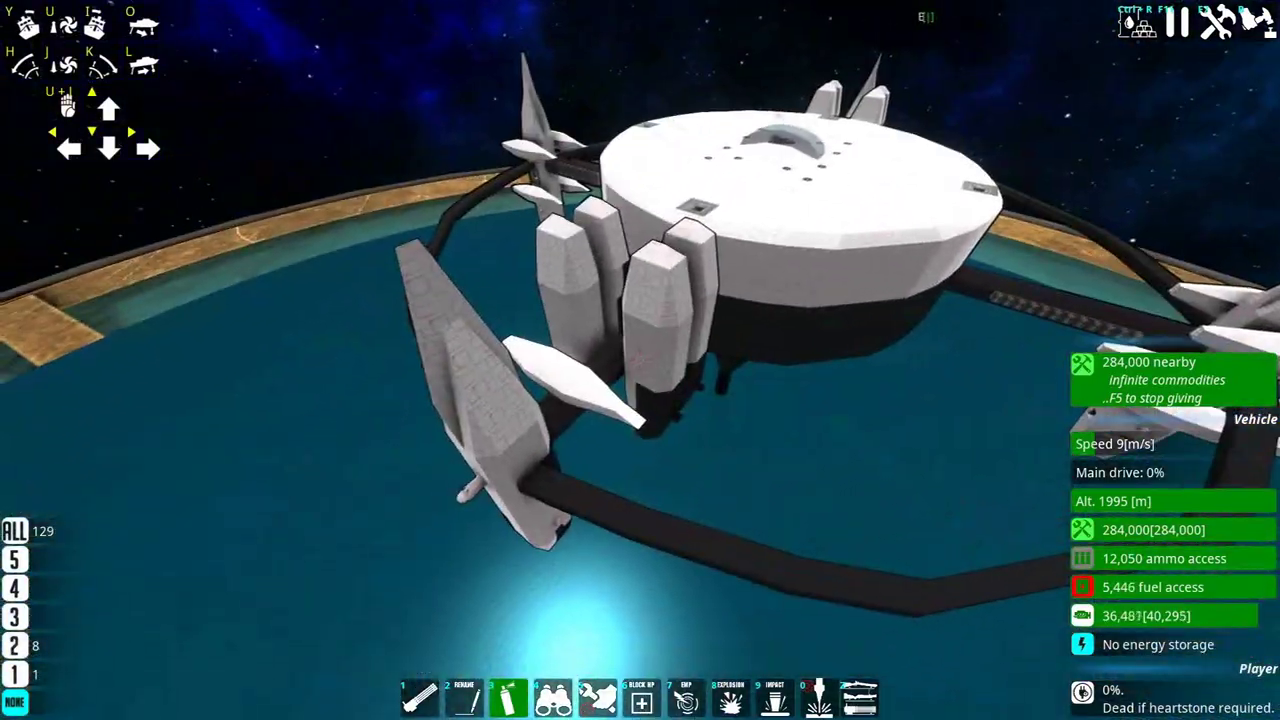
Repaint the black patches on the inner faces of the tall pods above the connecting arm in white.
key(w)
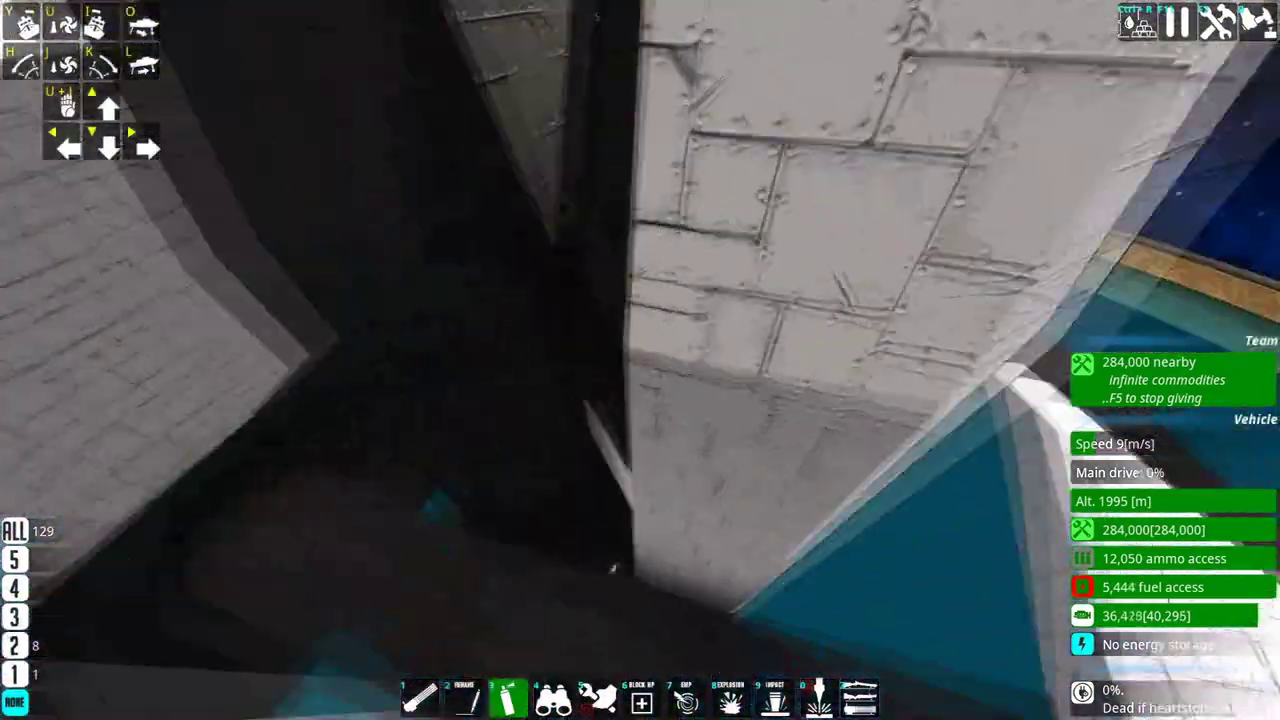
key(a)
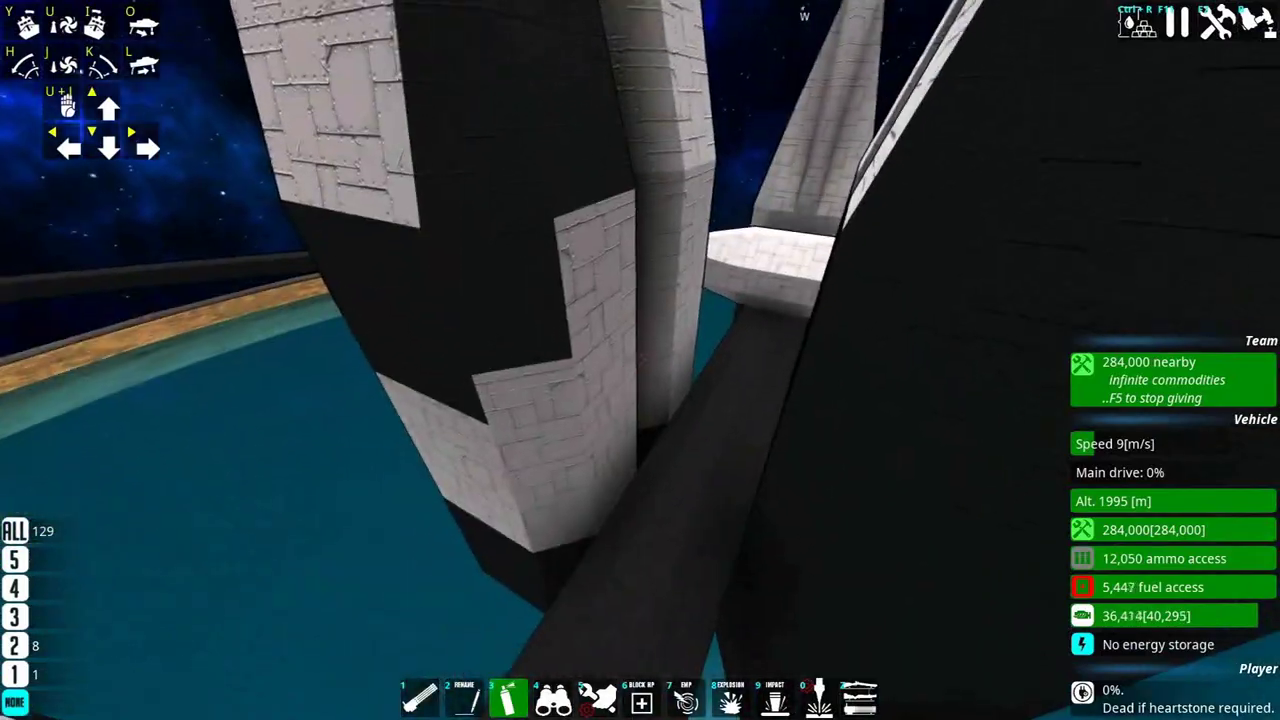
key(w)
key(s)
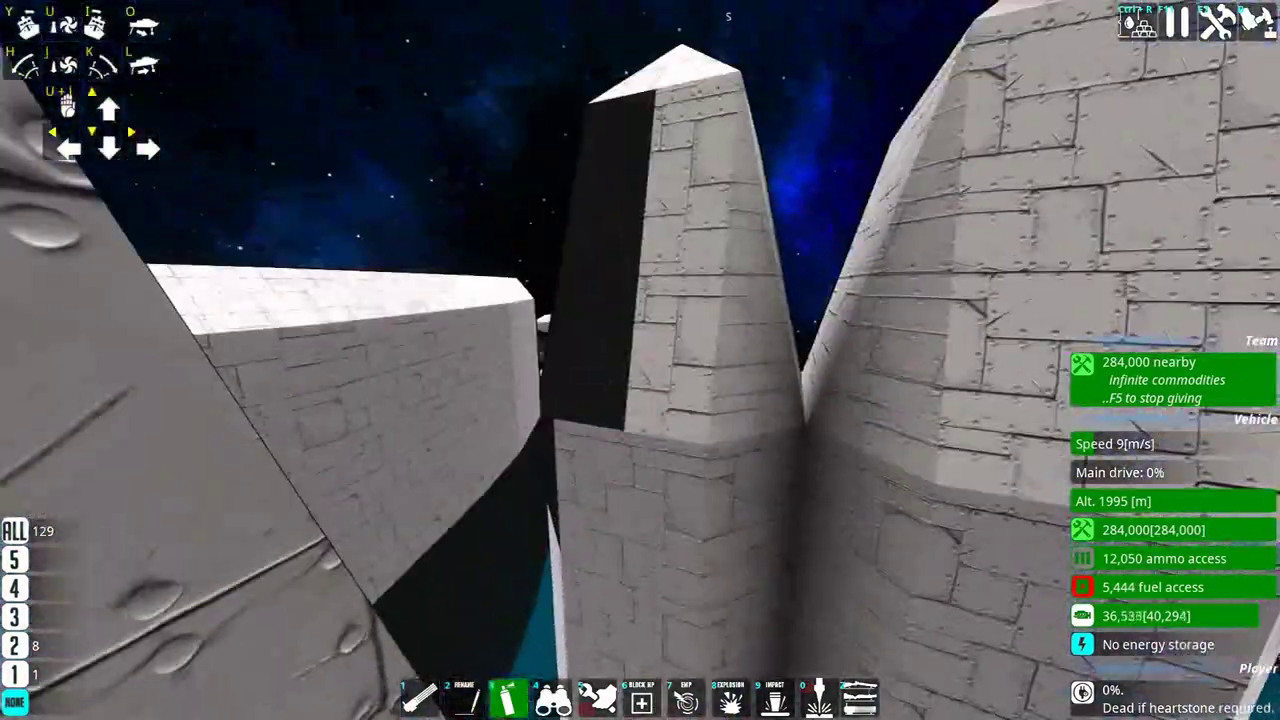
key(w)
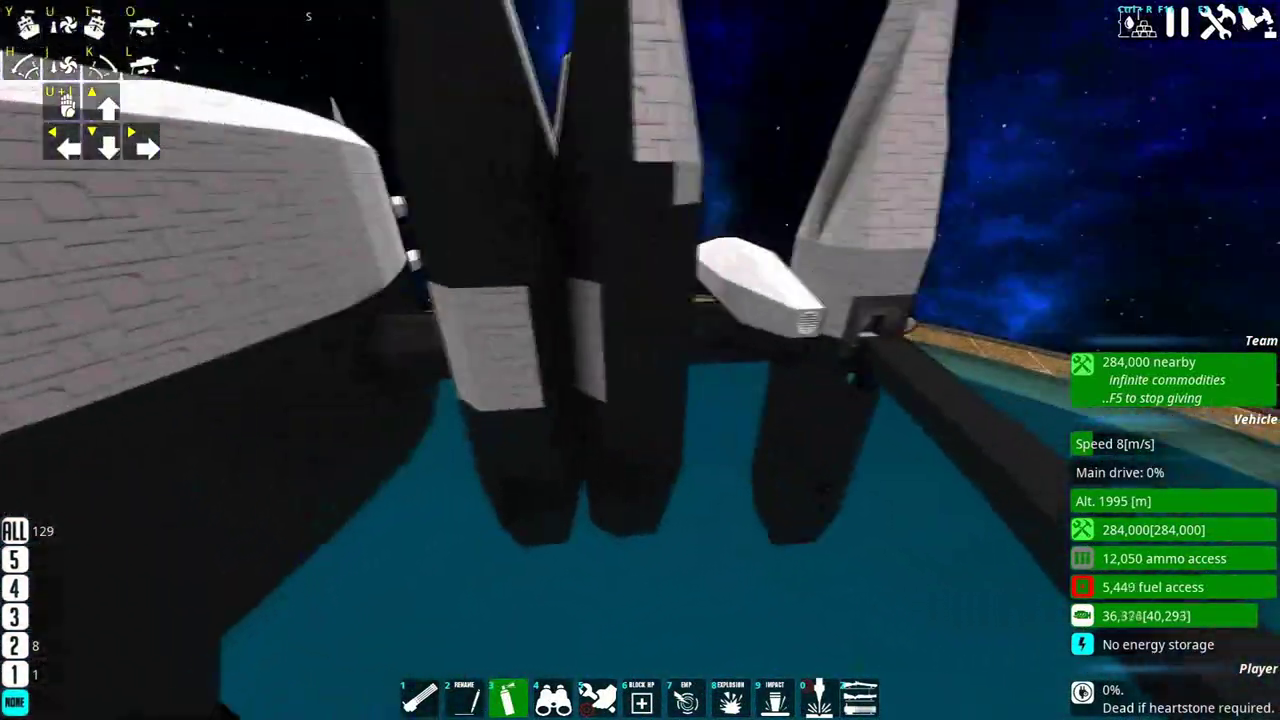
Restore white on the remaining oversprayed upper sections of the pod pair with colour slot 0 at brush size 1.
key(w)
click(640, 360)
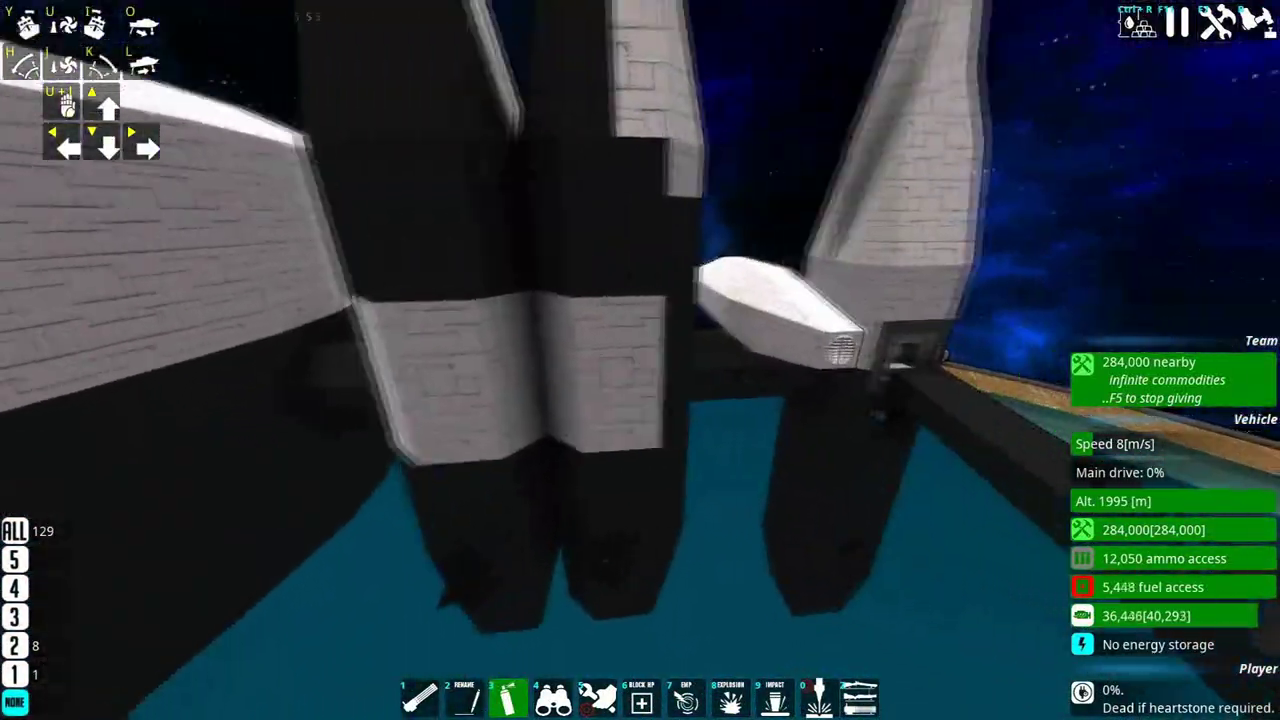
key(space)
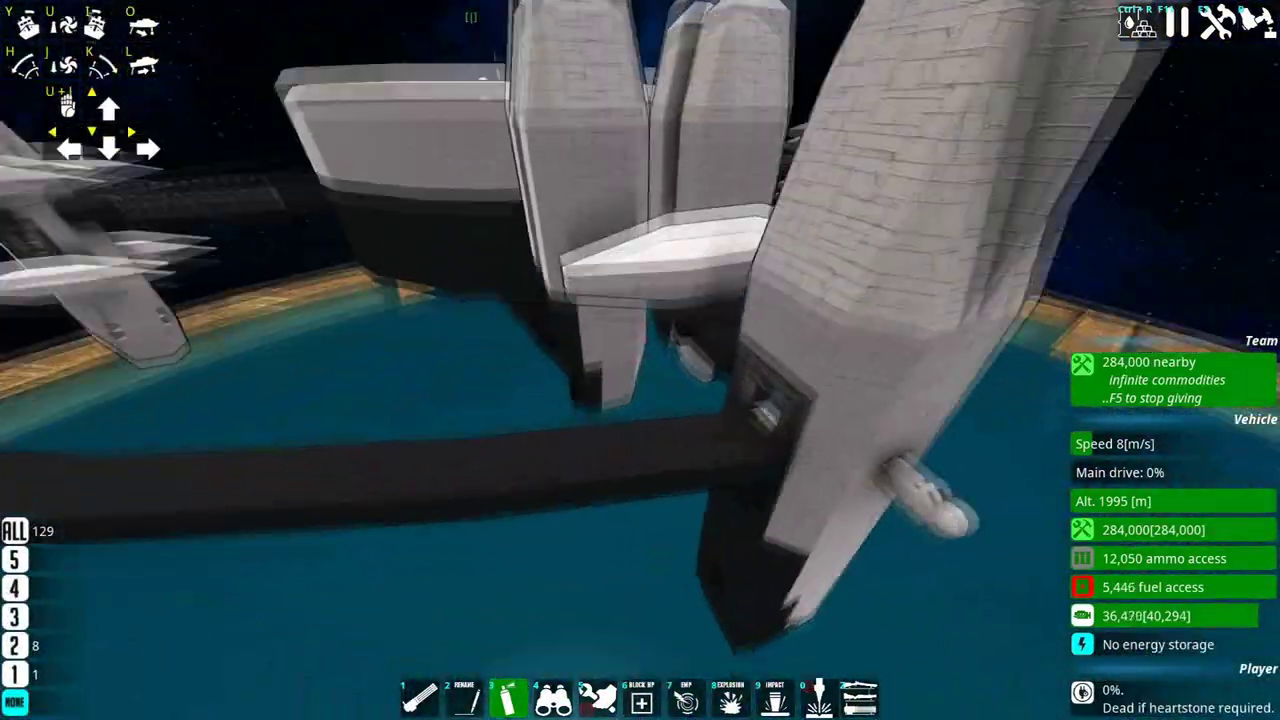
right_click(640, 360)
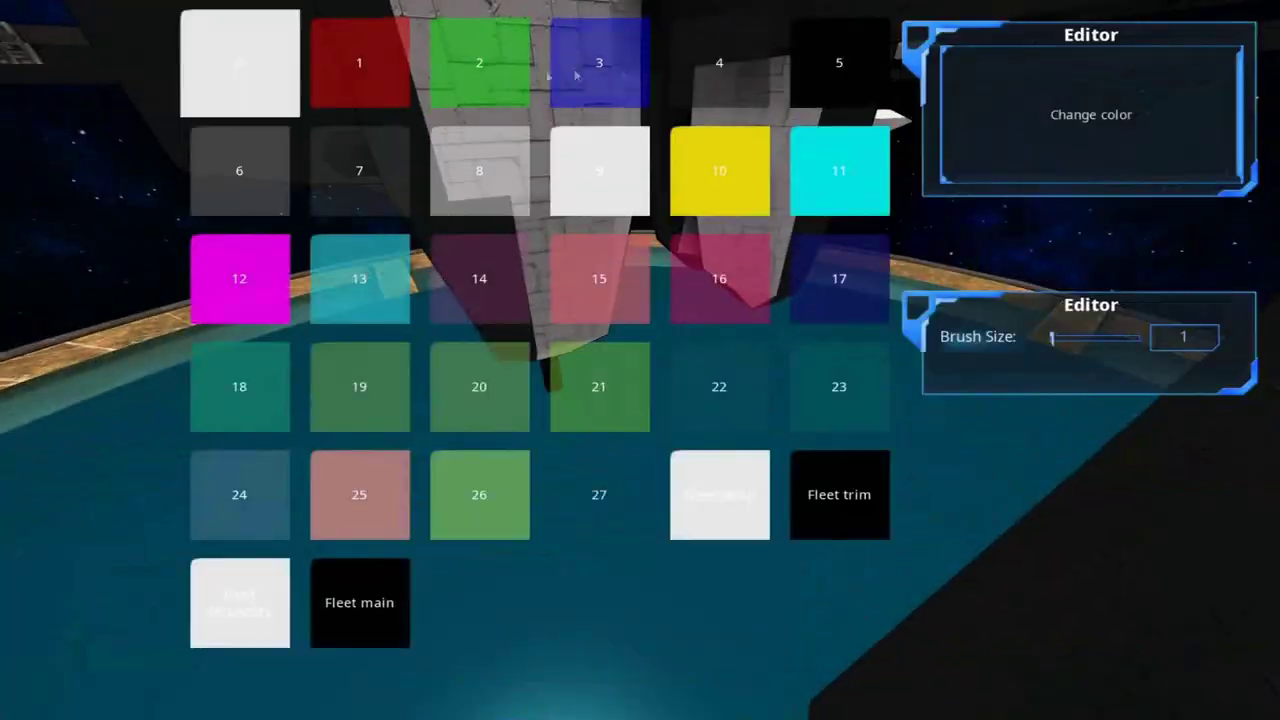
click(240, 57)
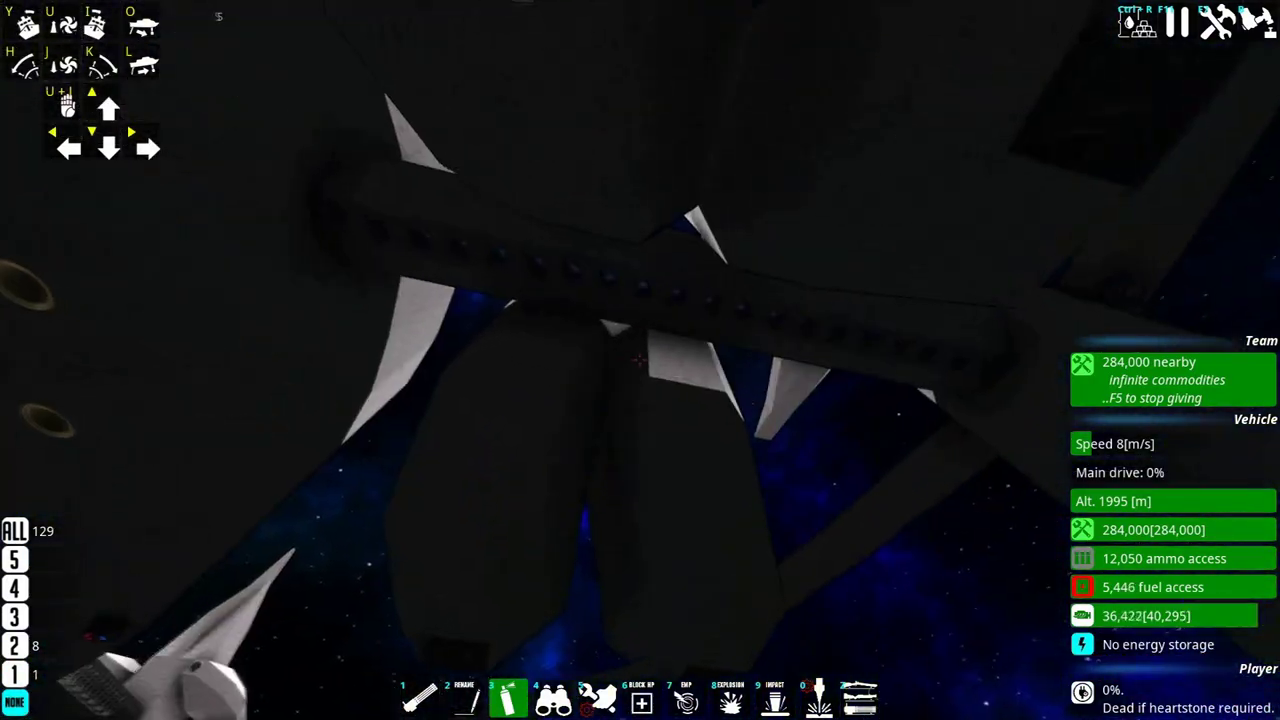
key(s)
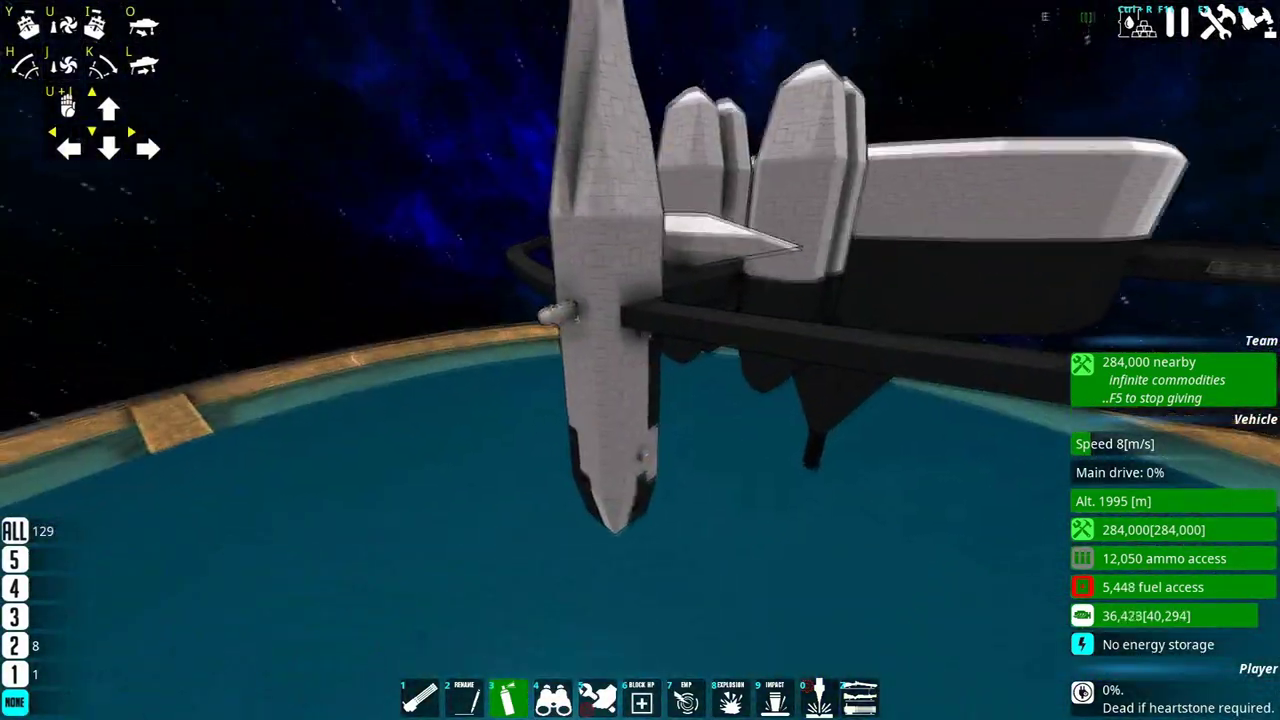
Paint the outer fin beside the pod pair black from the ring level down to its tip.
click(640, 360)
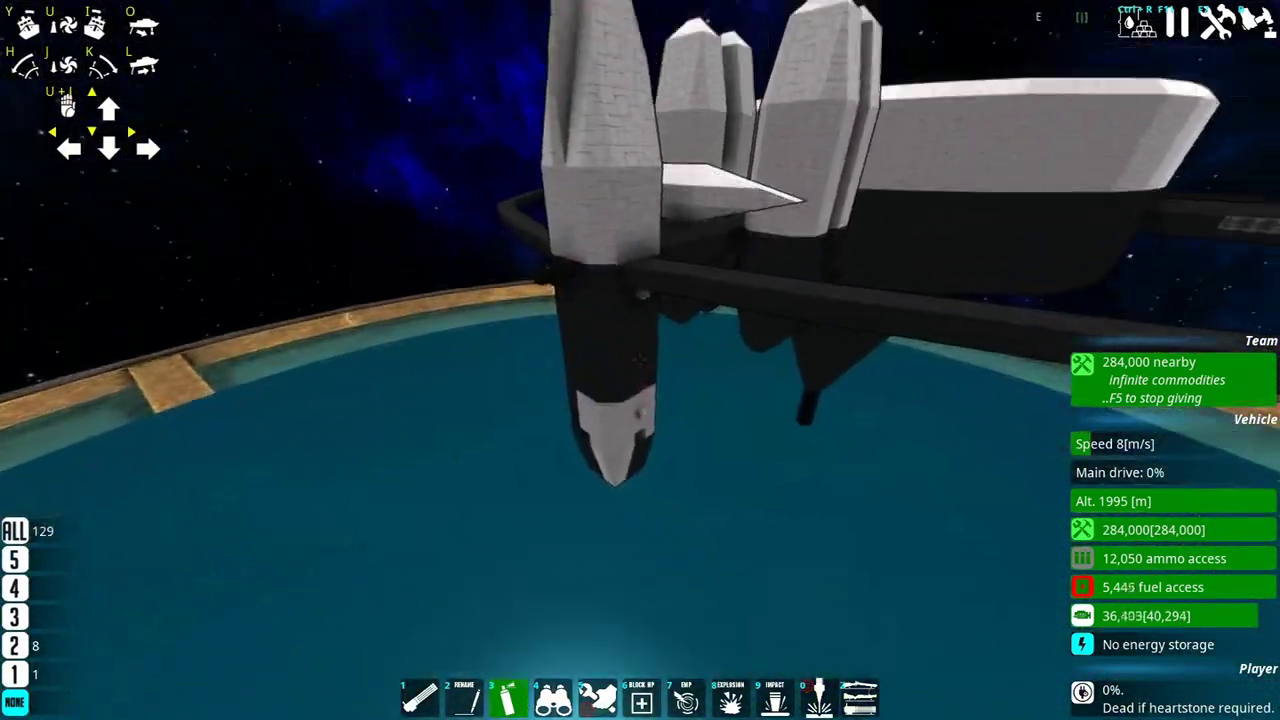
click(640, 360)
click(640, 360)
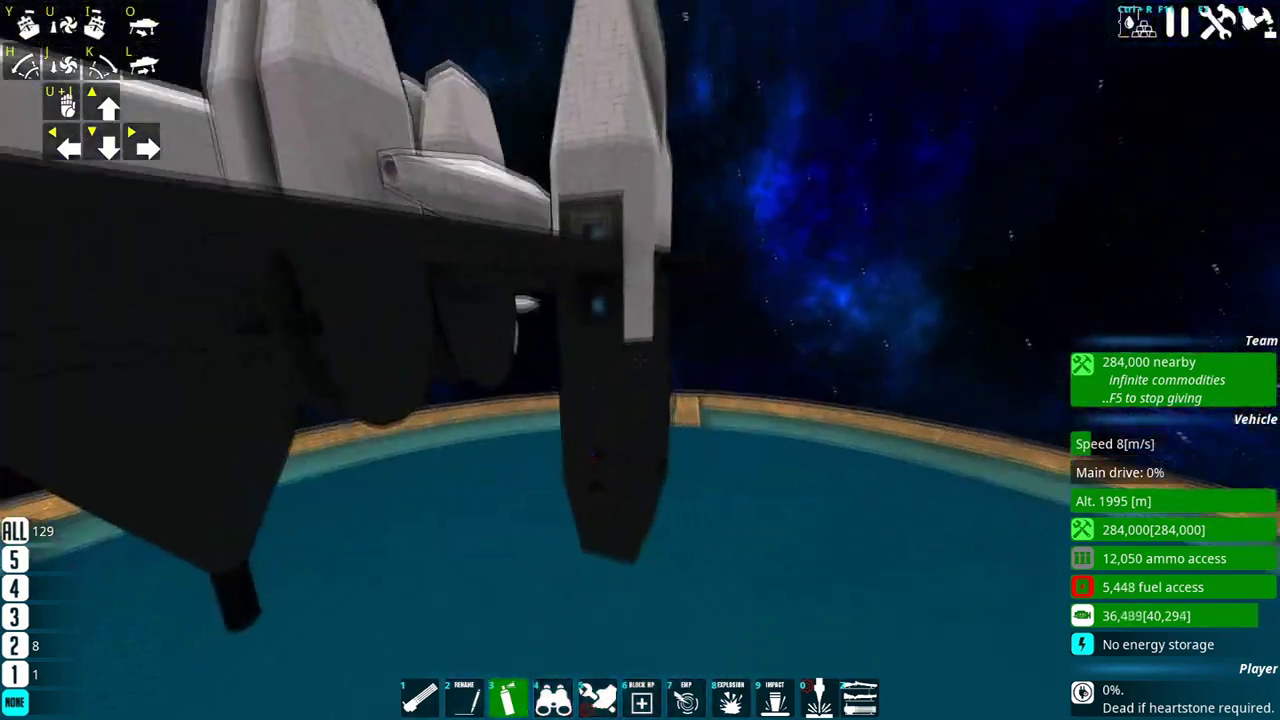
click(640, 360)
key(s)
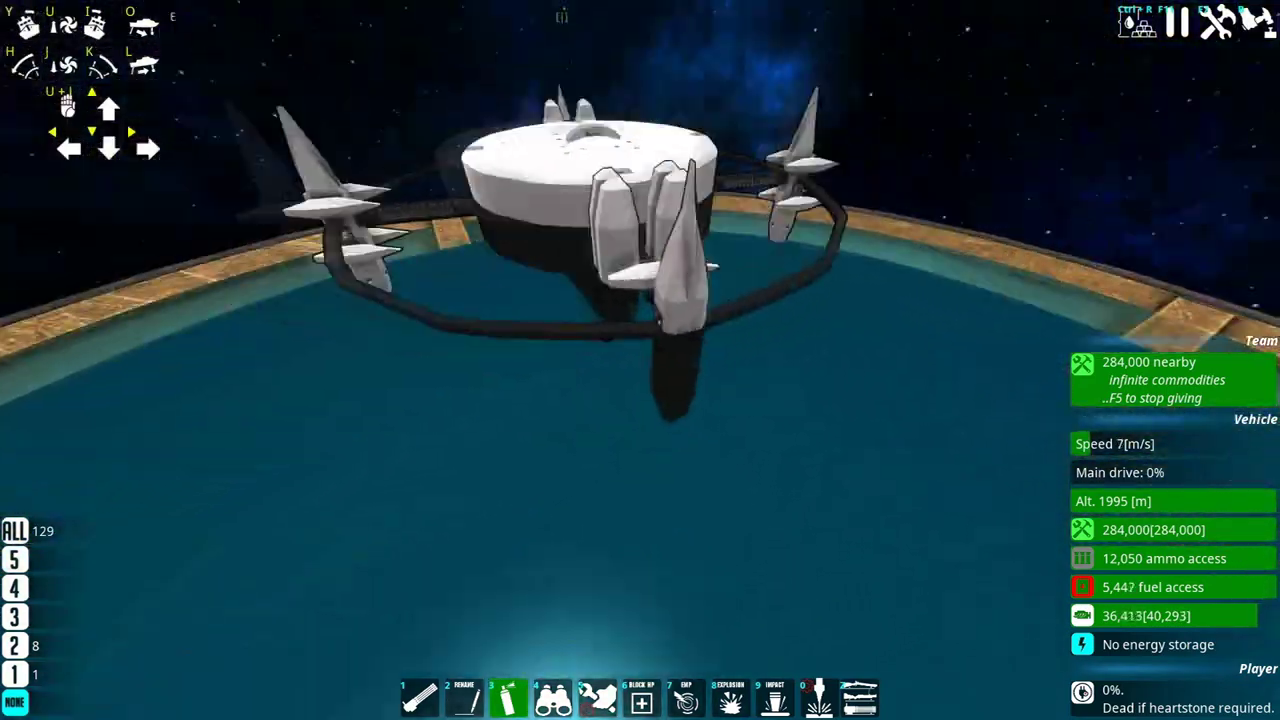
Spray the lower half of the thruster fin and its lower winglets black.
right_click(640, 360)
key(e)
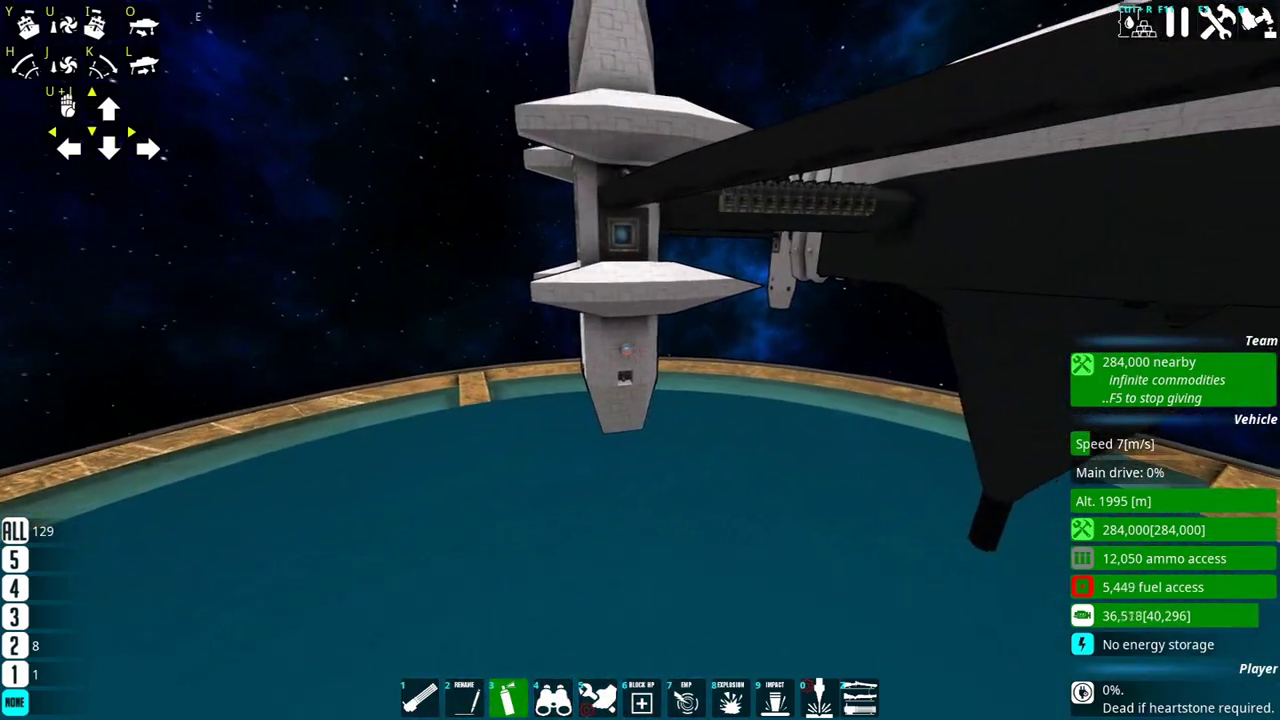
click(640, 360)
key(a)
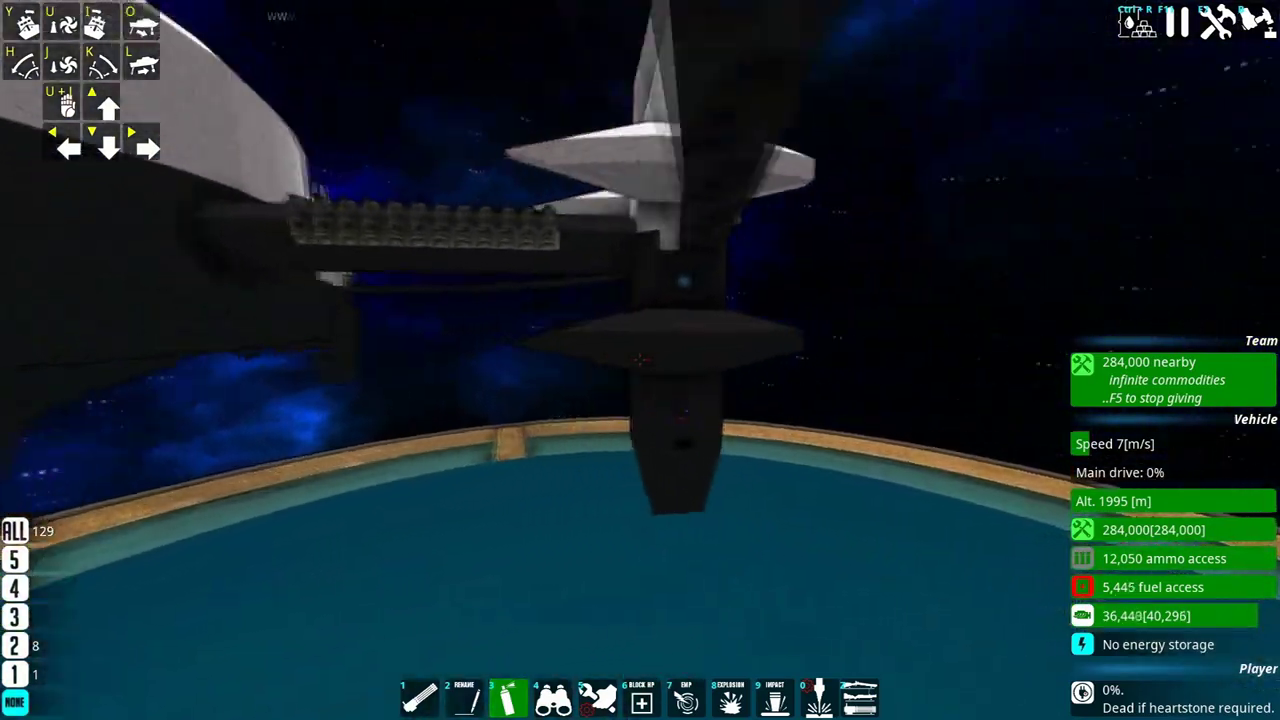
Reduce the brush size to 1 and paint the white ends of the arm and ring at the thruster fin black.
key(q)
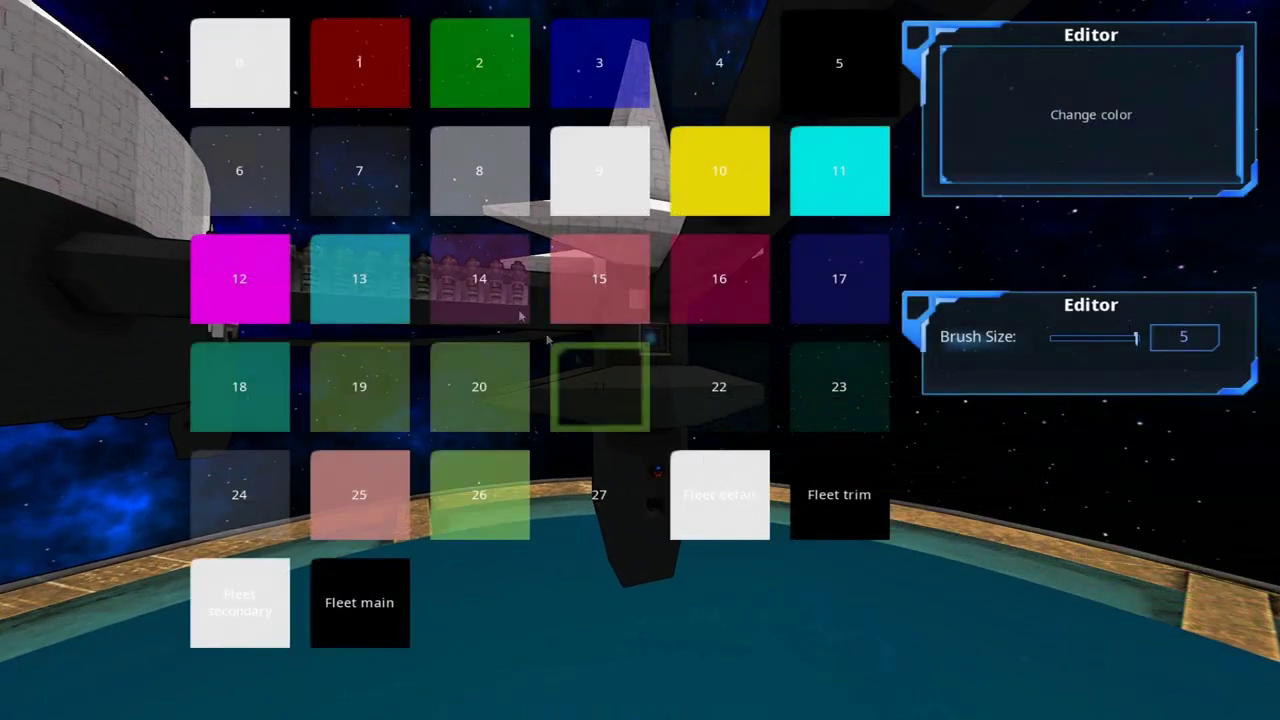
key(q)
key(q)
drag(1136, 338, 1052, 338)
key(q)
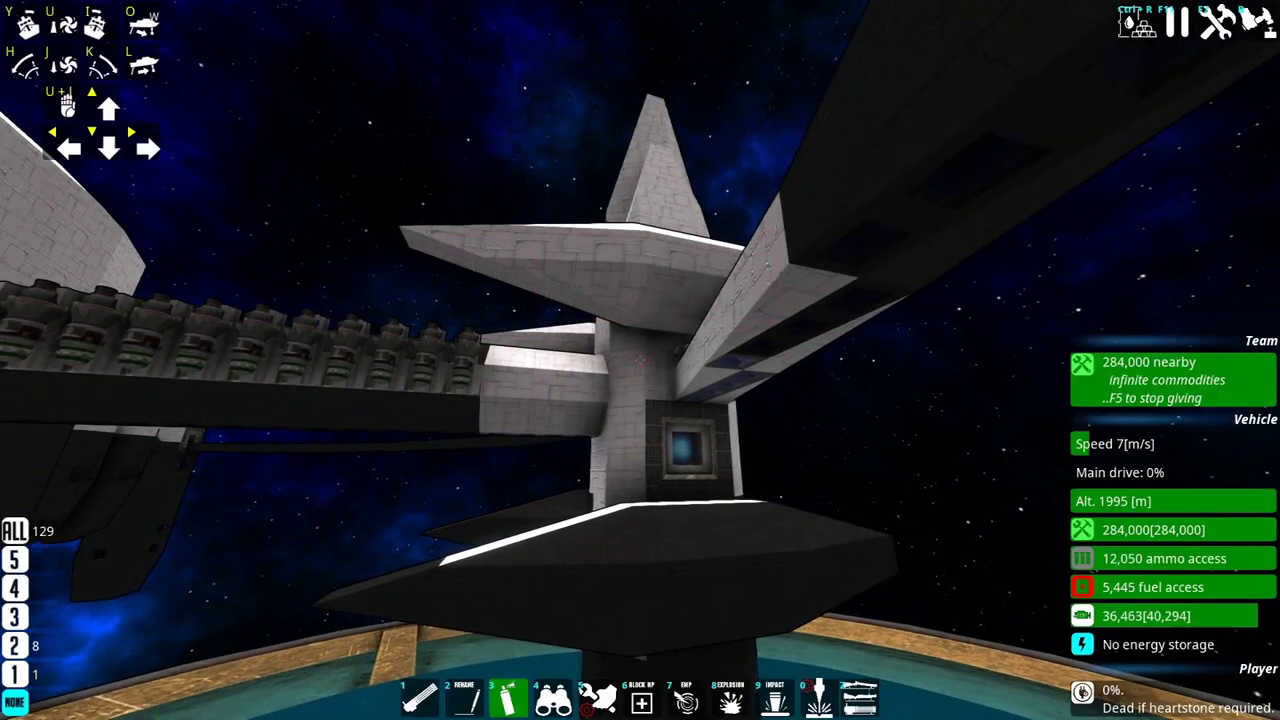
key(q)
key(q)
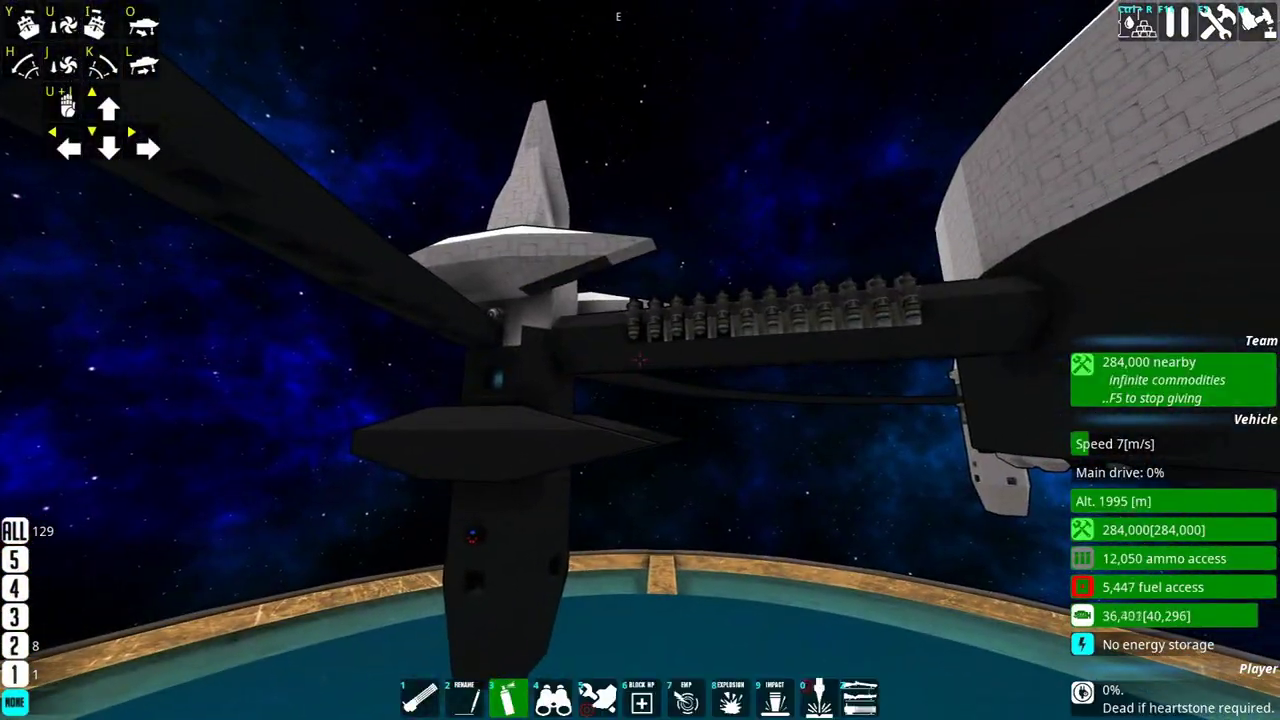
key(q)
key(w)
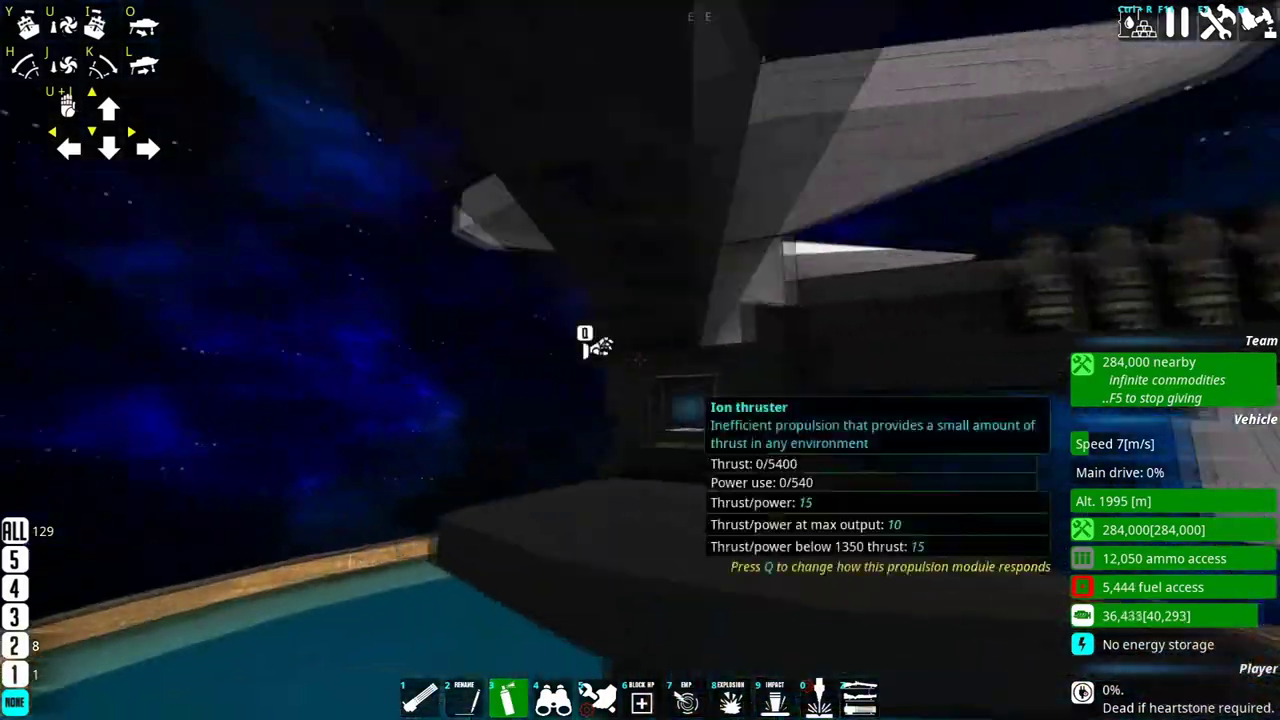
key(q)
key(q)
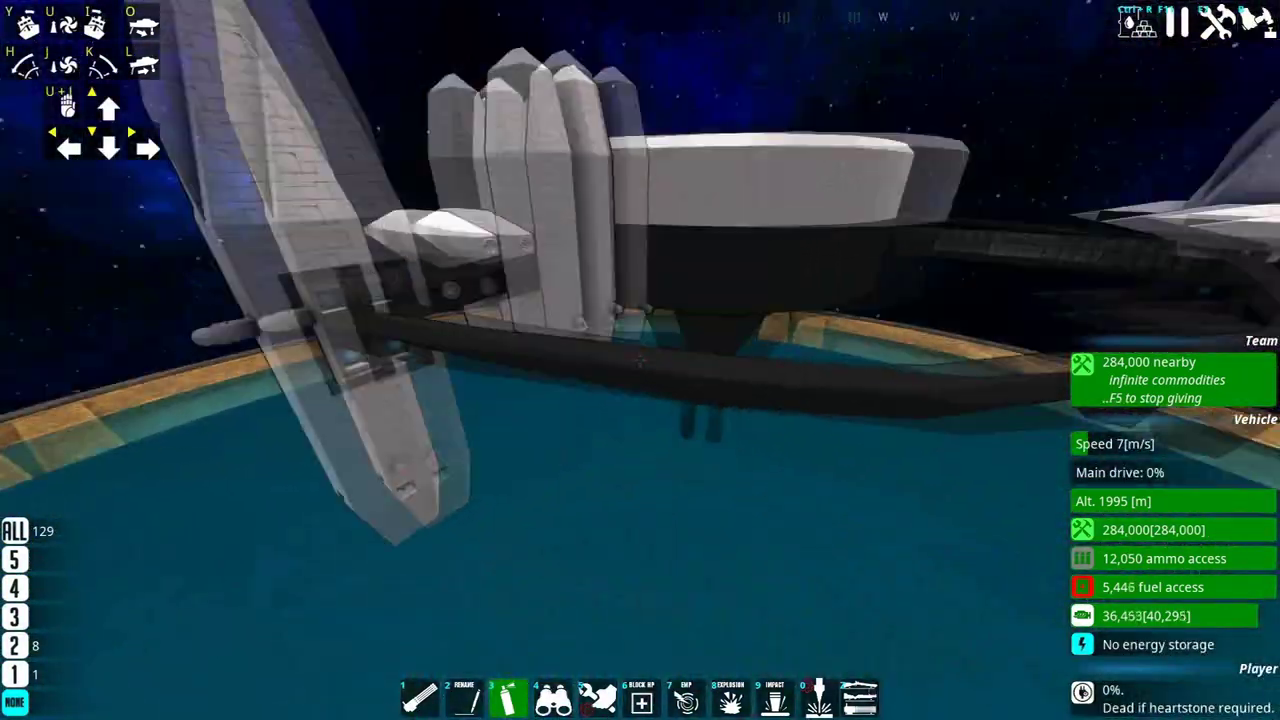
Select black and spray the lower halves of the next pod pair beside the central hull.
right_click(640, 360)
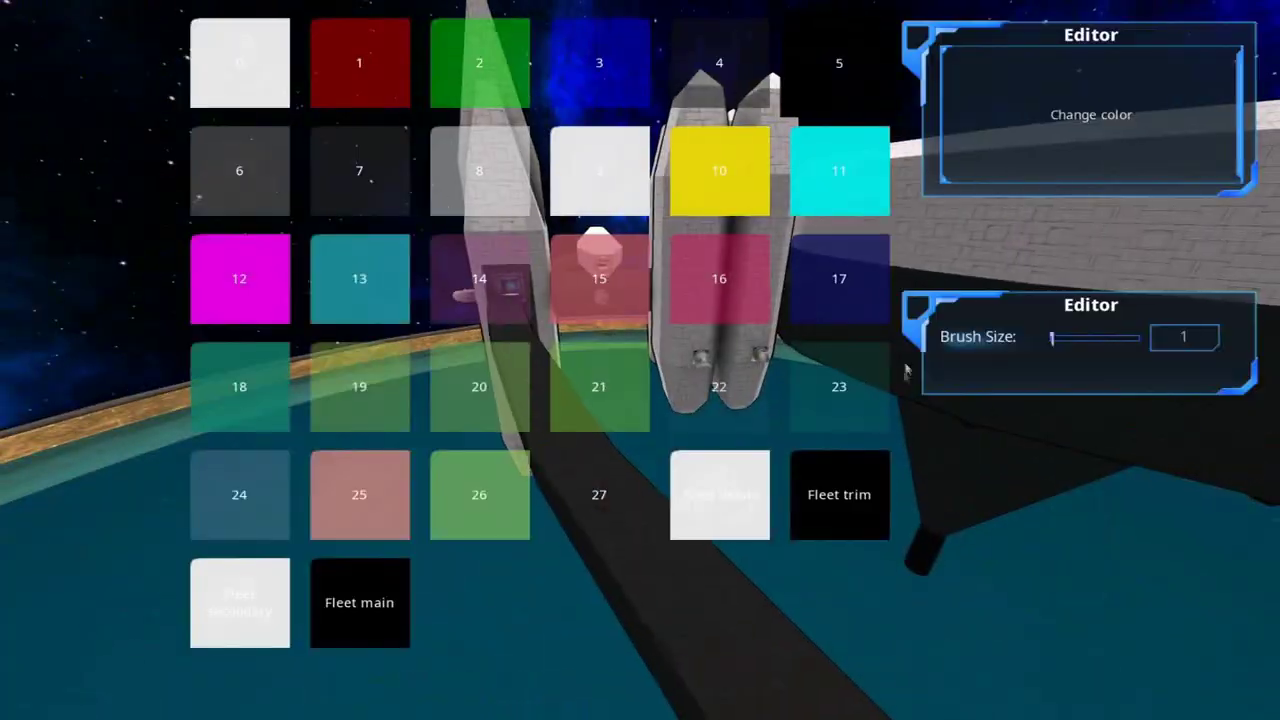
click(837, 494)
right_click(640, 360)
click(837, 494)
click(640, 360)
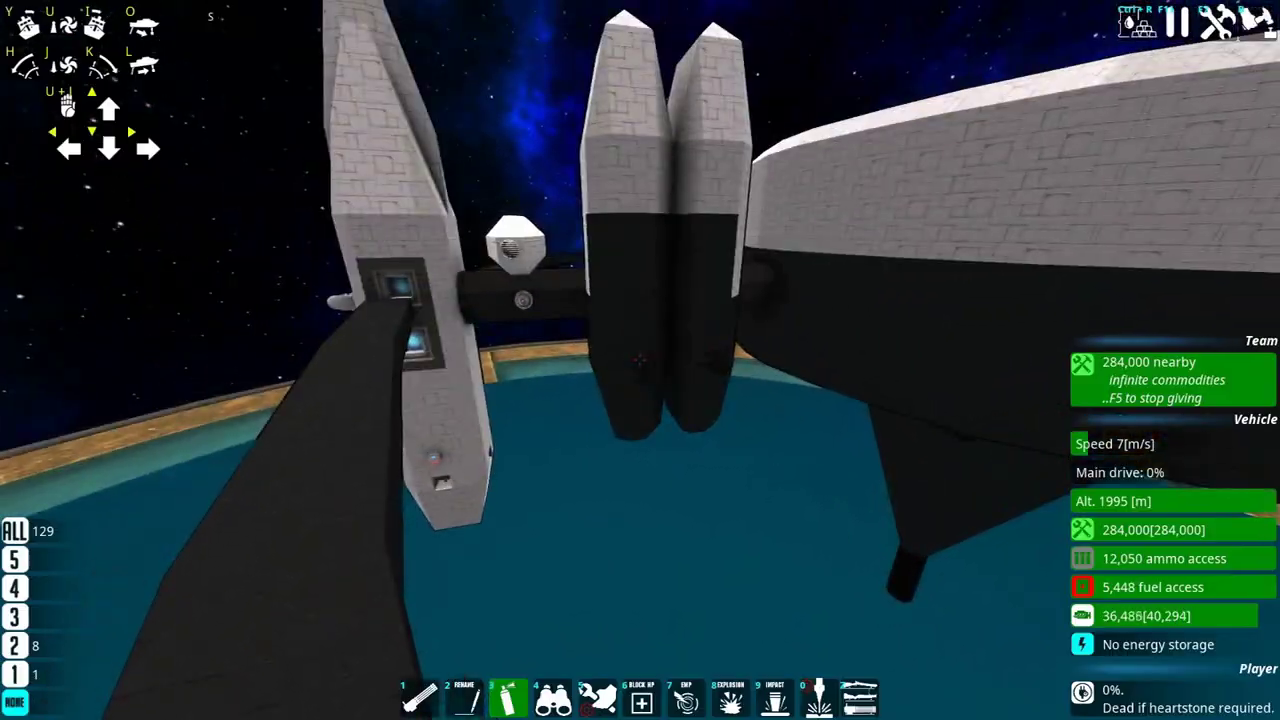
key(c)
key(c)
Switch to white colour slot 0 at brush size 5 to touch up the overspray on the pods' upper sections.
key(c)
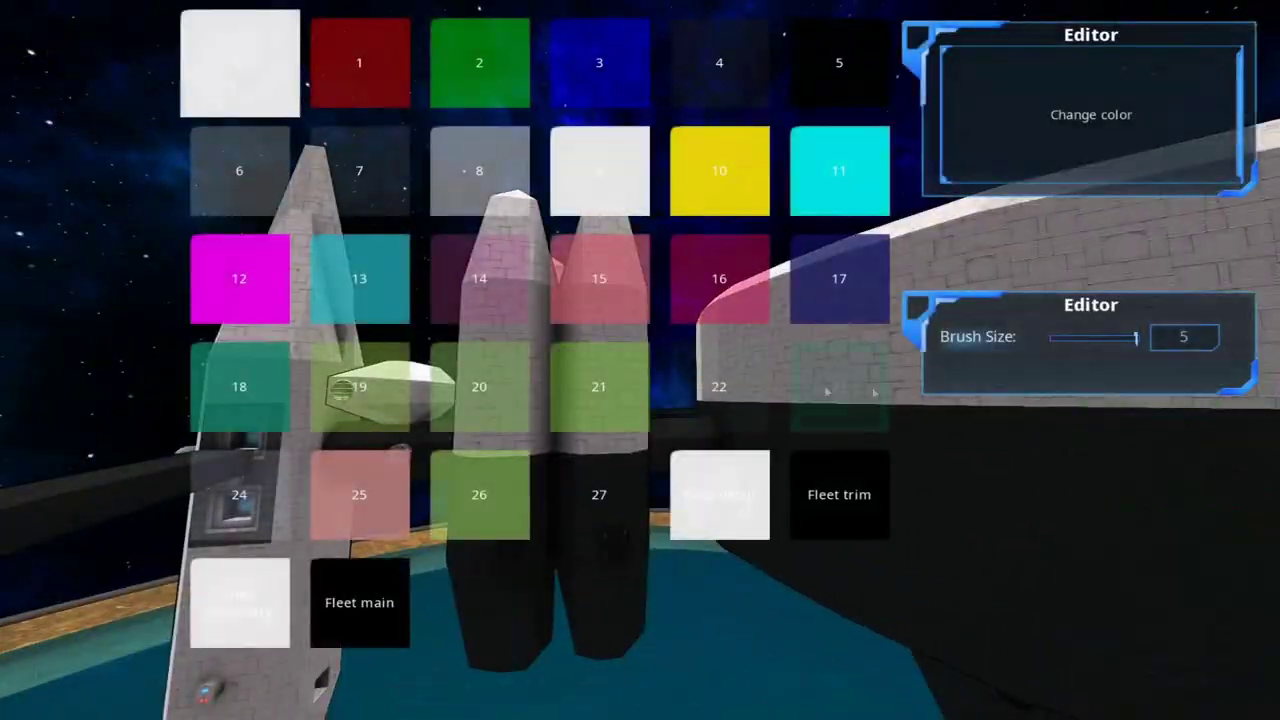
key(c)
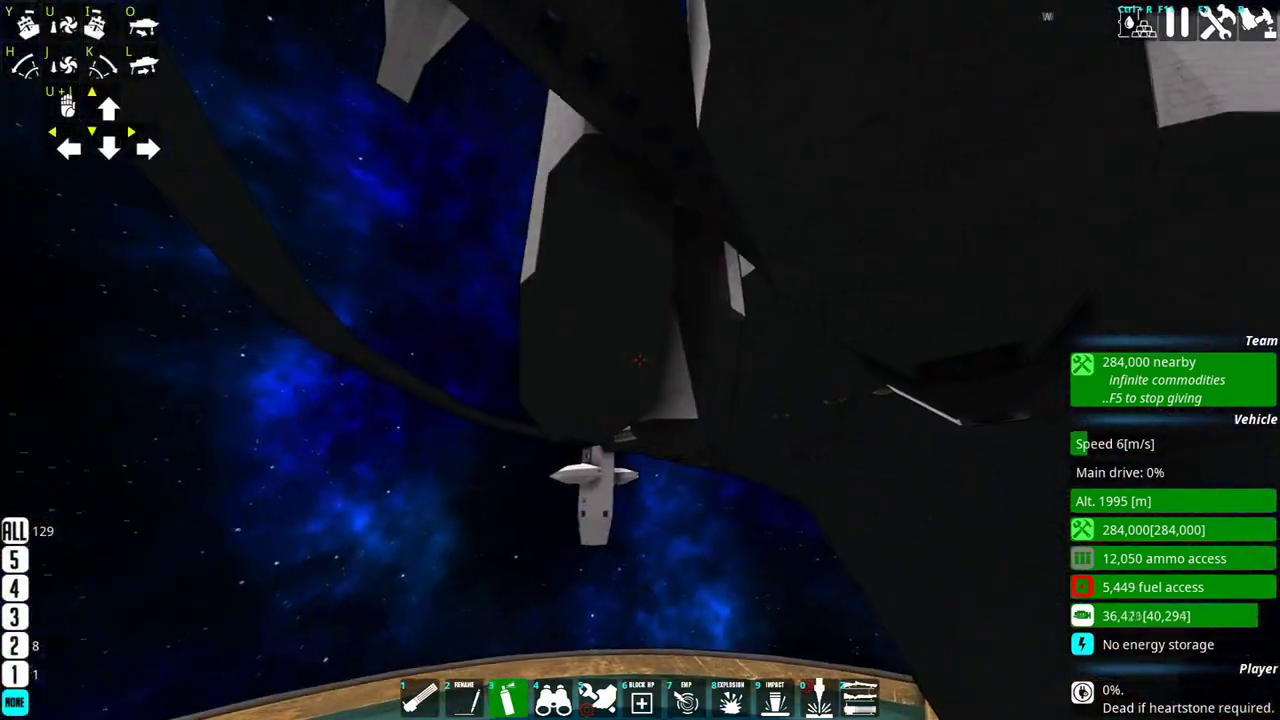
key(c)
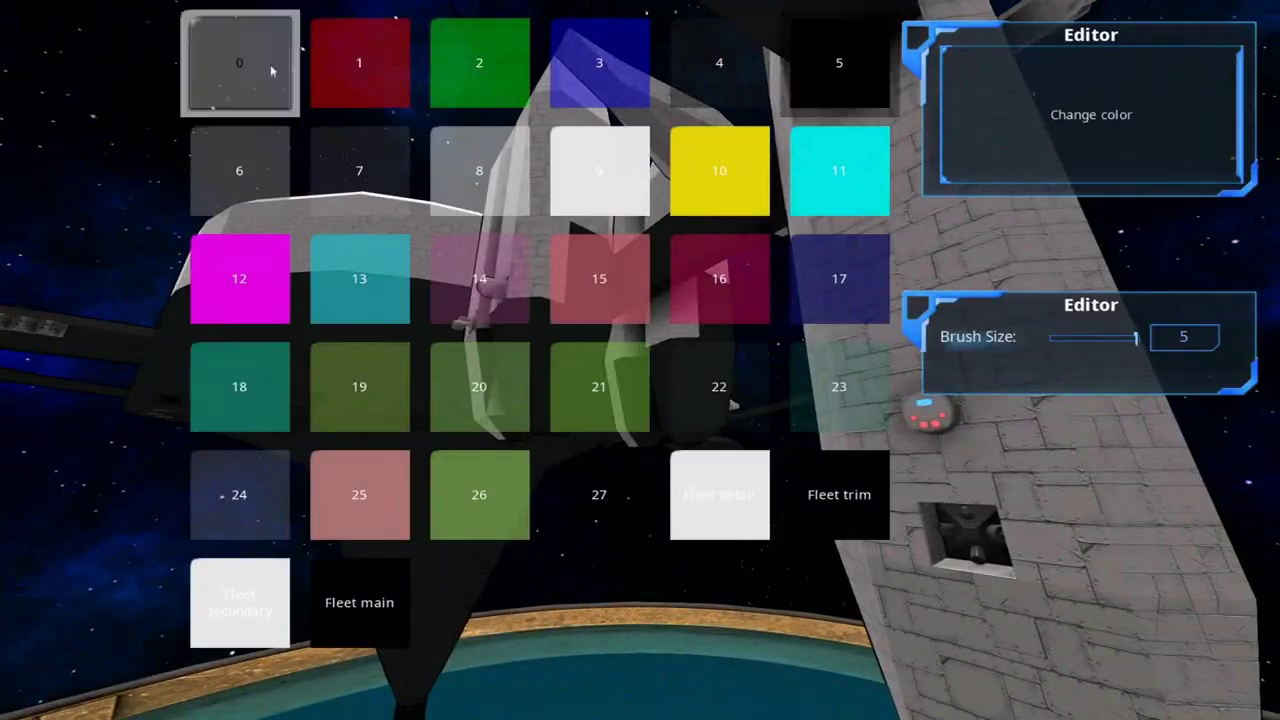
Paint the remaining lower sections of the pods and the lower half of the adjoining fin black with brush size 1.
key(c)
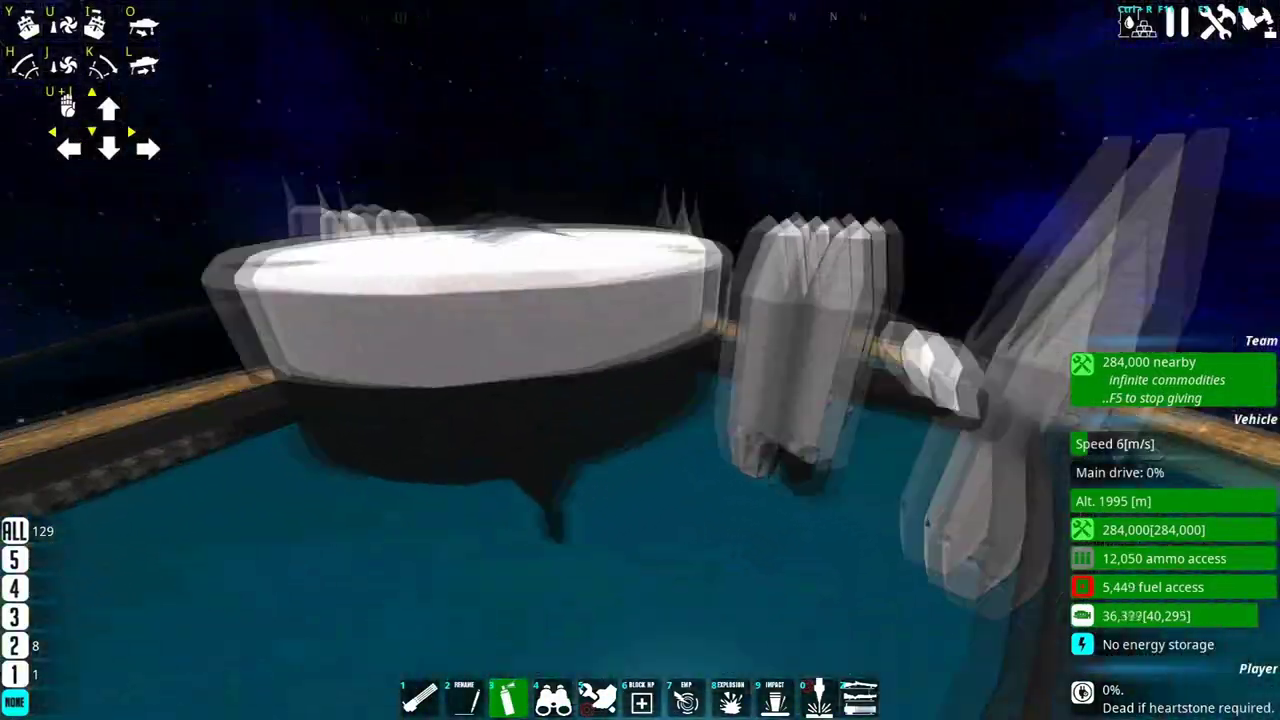
key(c)
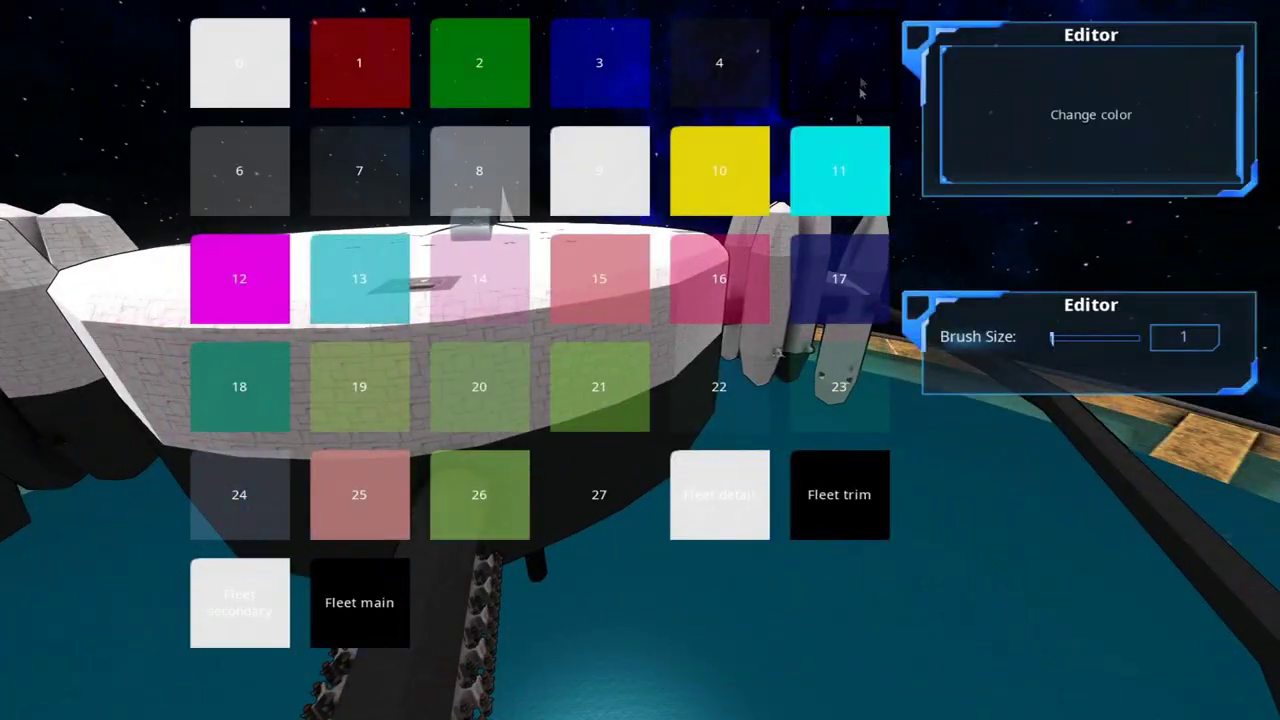
key(c)
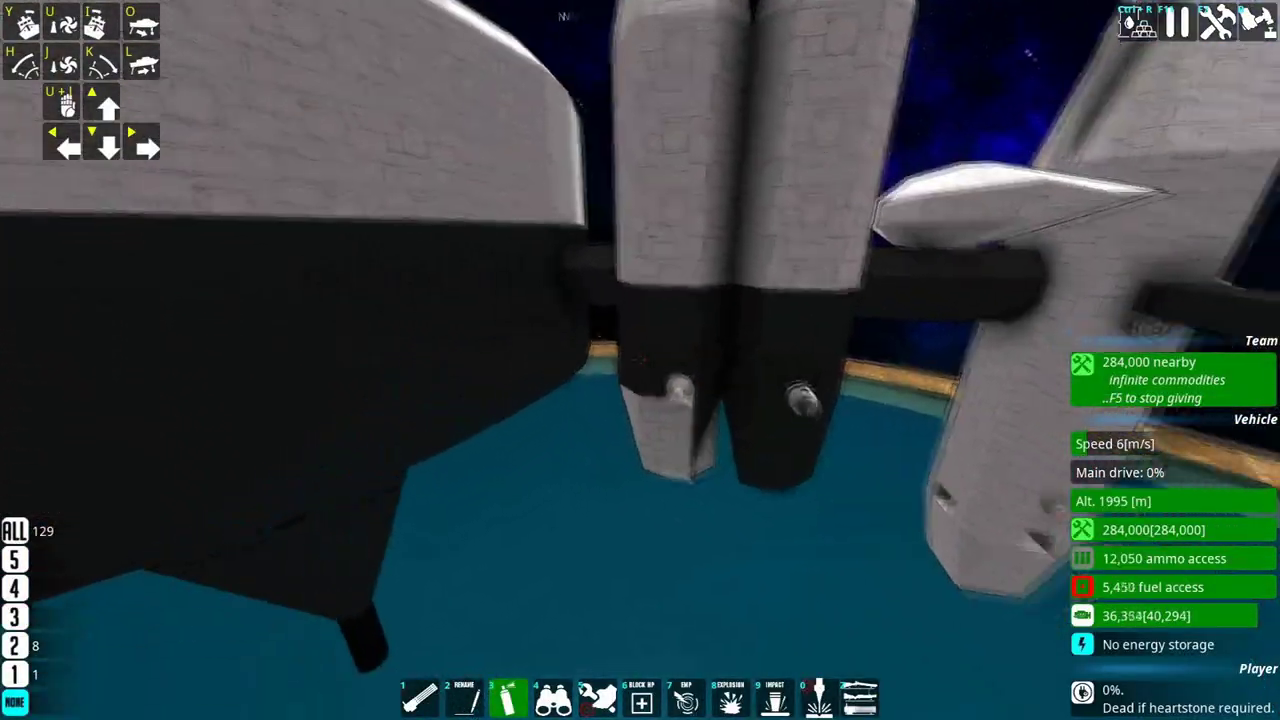
click(640, 360)
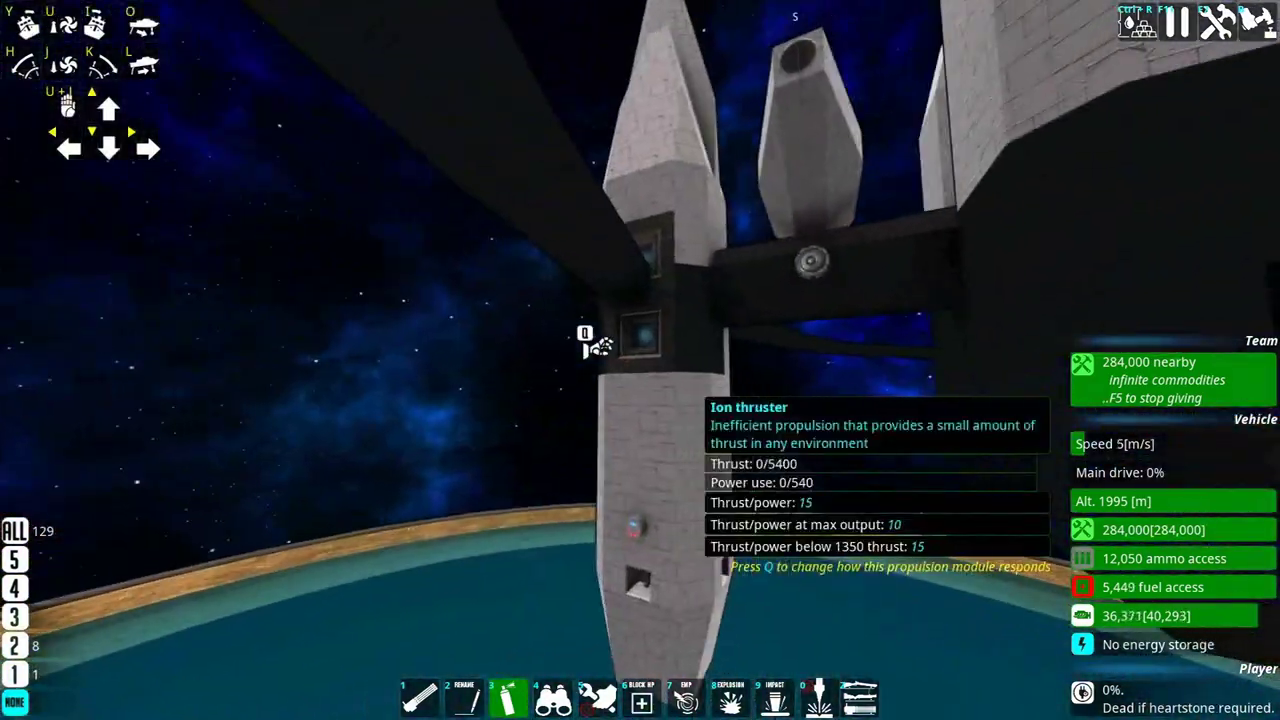
key(b)
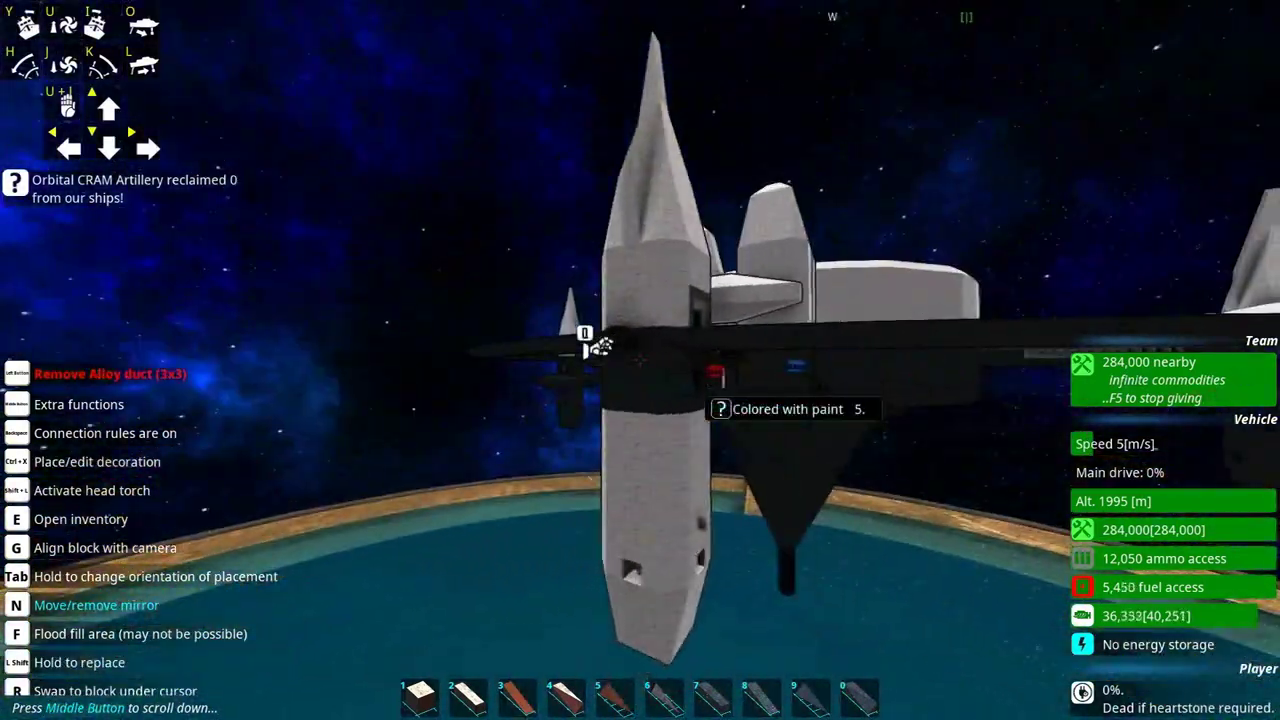
key(b)
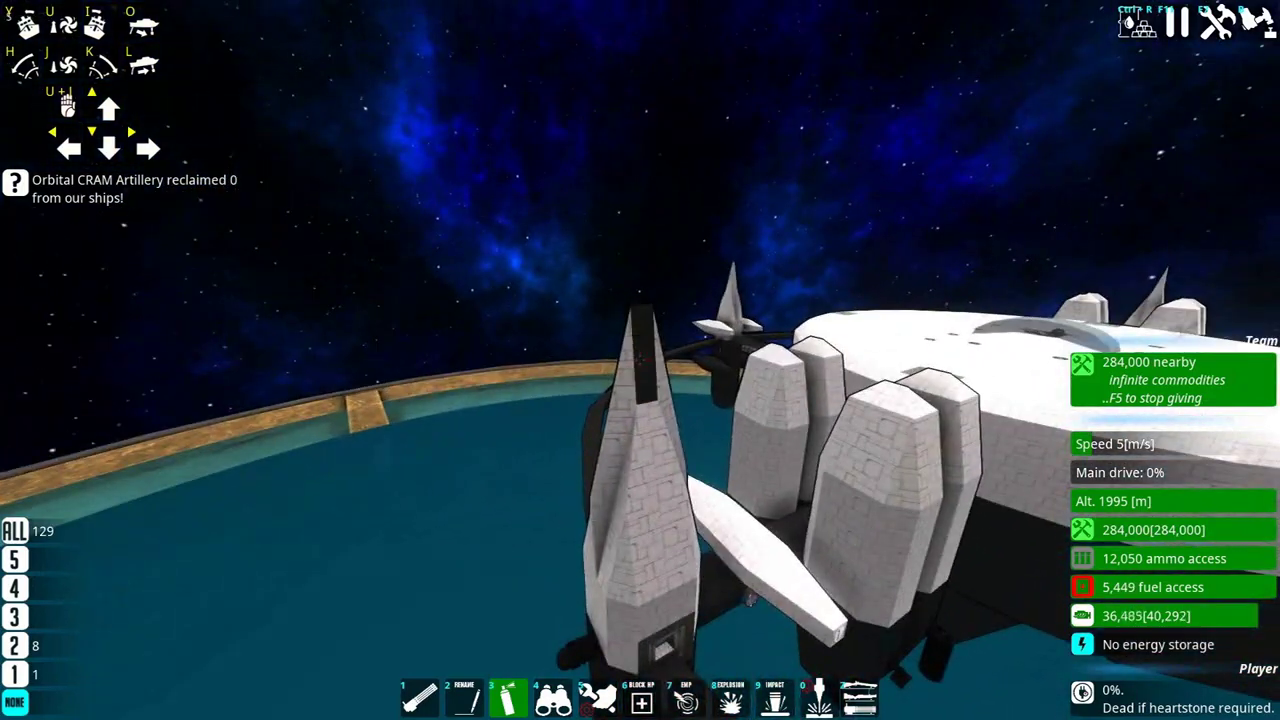
Select yellow colour slot 10 and paint the upper tips of the fins with it.
right_click(640, 360)
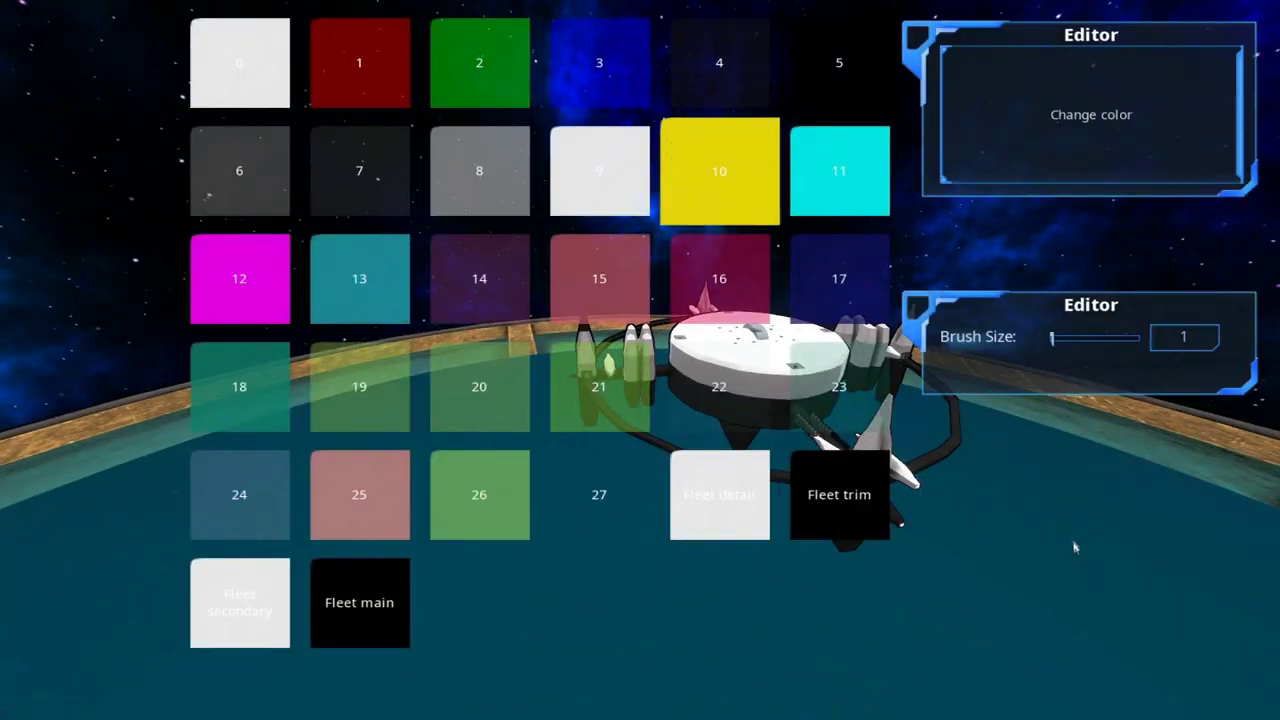
key(Escape)
click(640, 360)
click(640, 360)
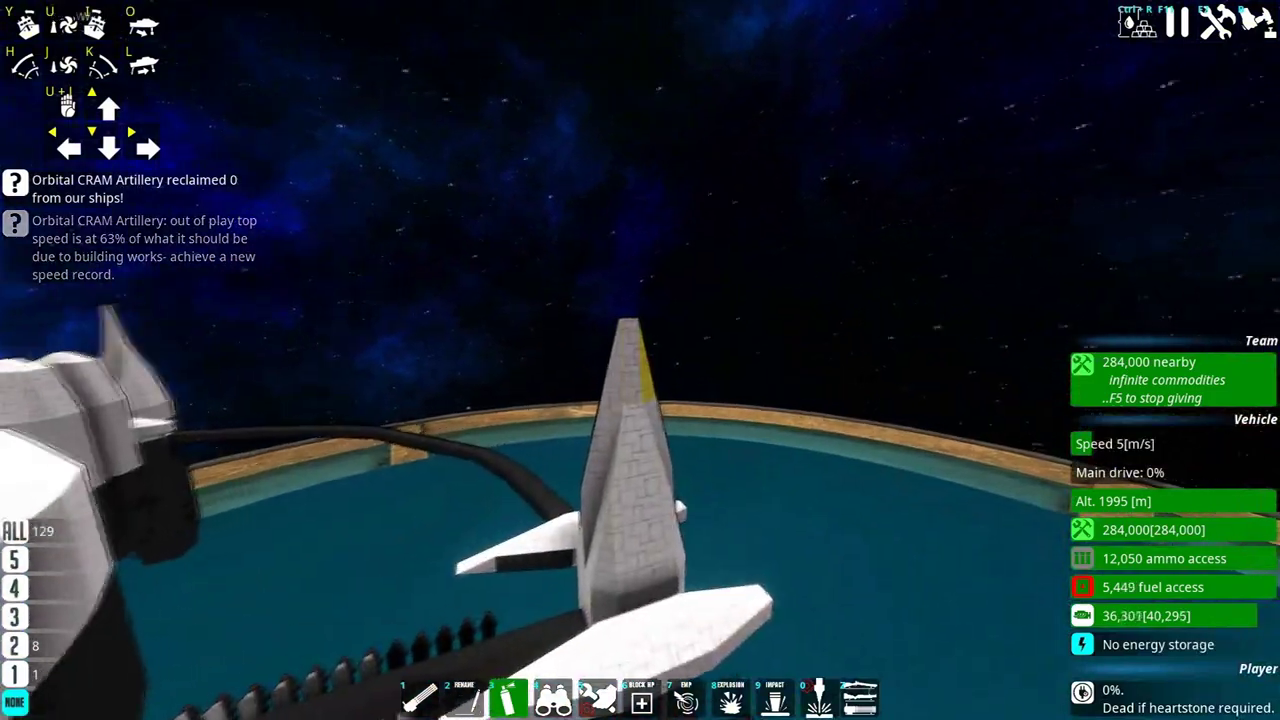
click(640, 360)
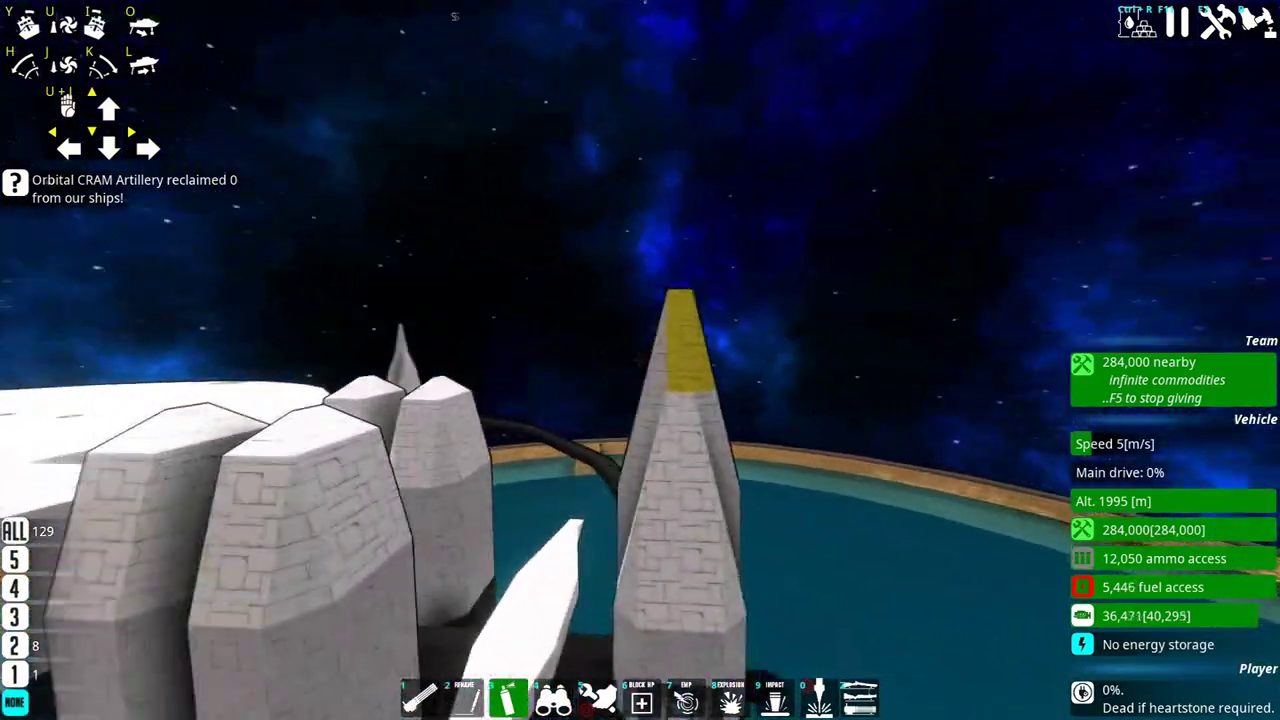
Edit the colour definition of slot 10 and apply it to the fin tips.
key(c)
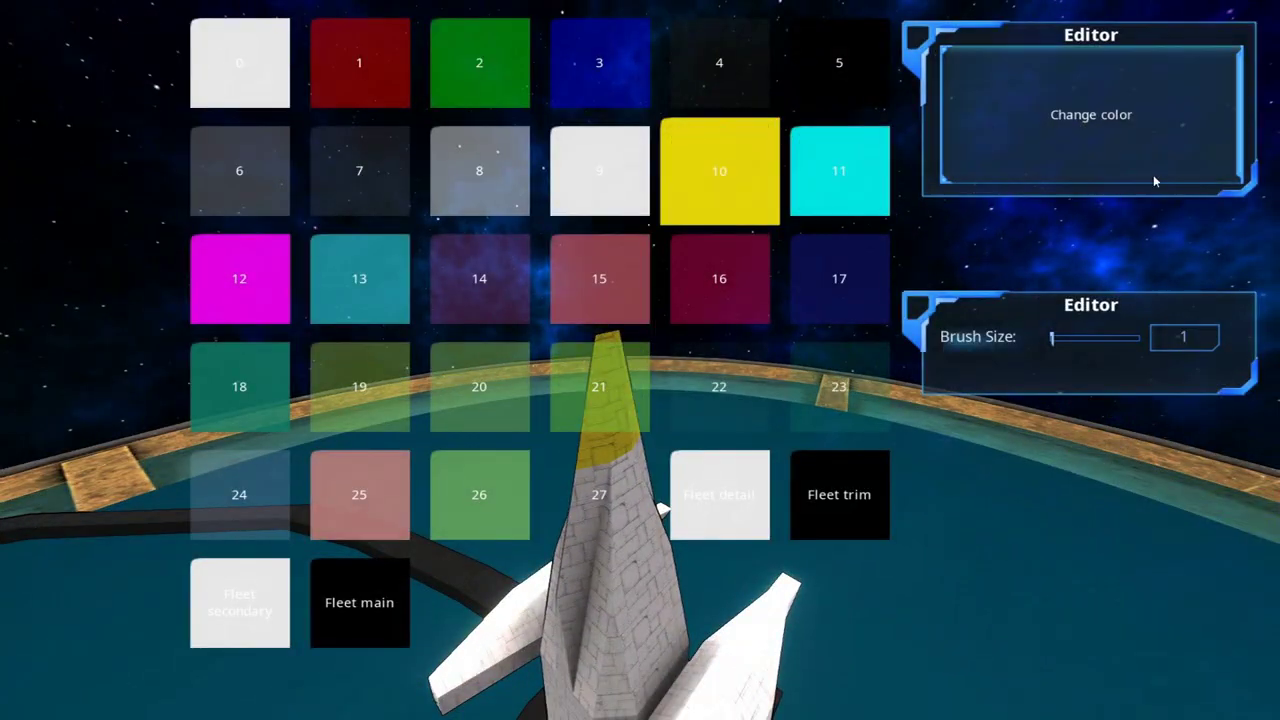
click(1154, 181)
click(276, 471)
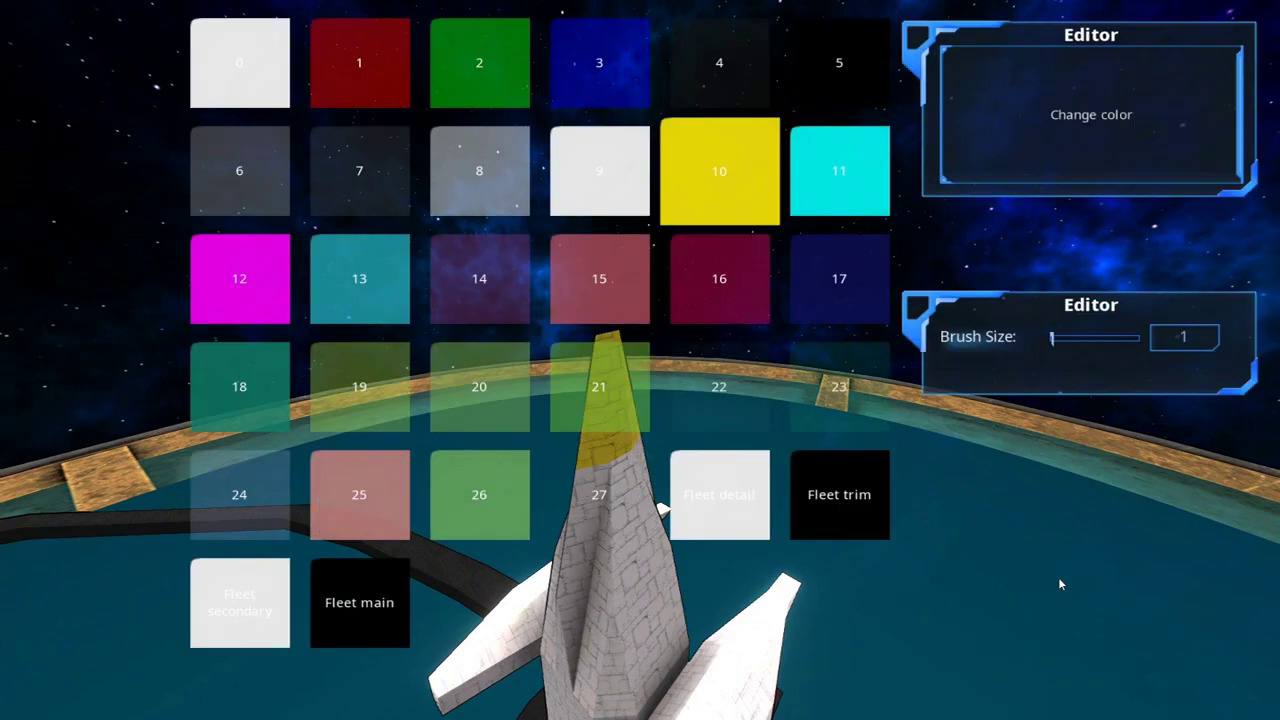
key(c)
Paint a stretch of the central hull's upper rim beside the hatch with yellow colour slot 10.
key(w)
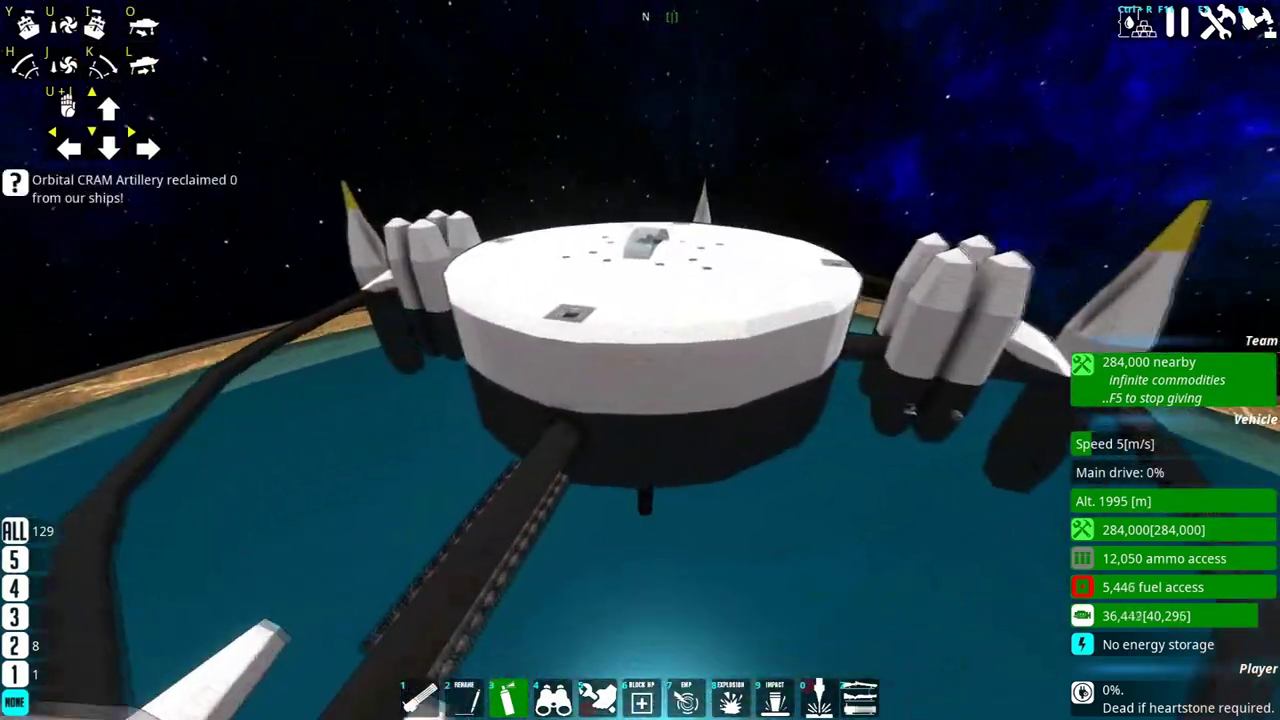
key(s)
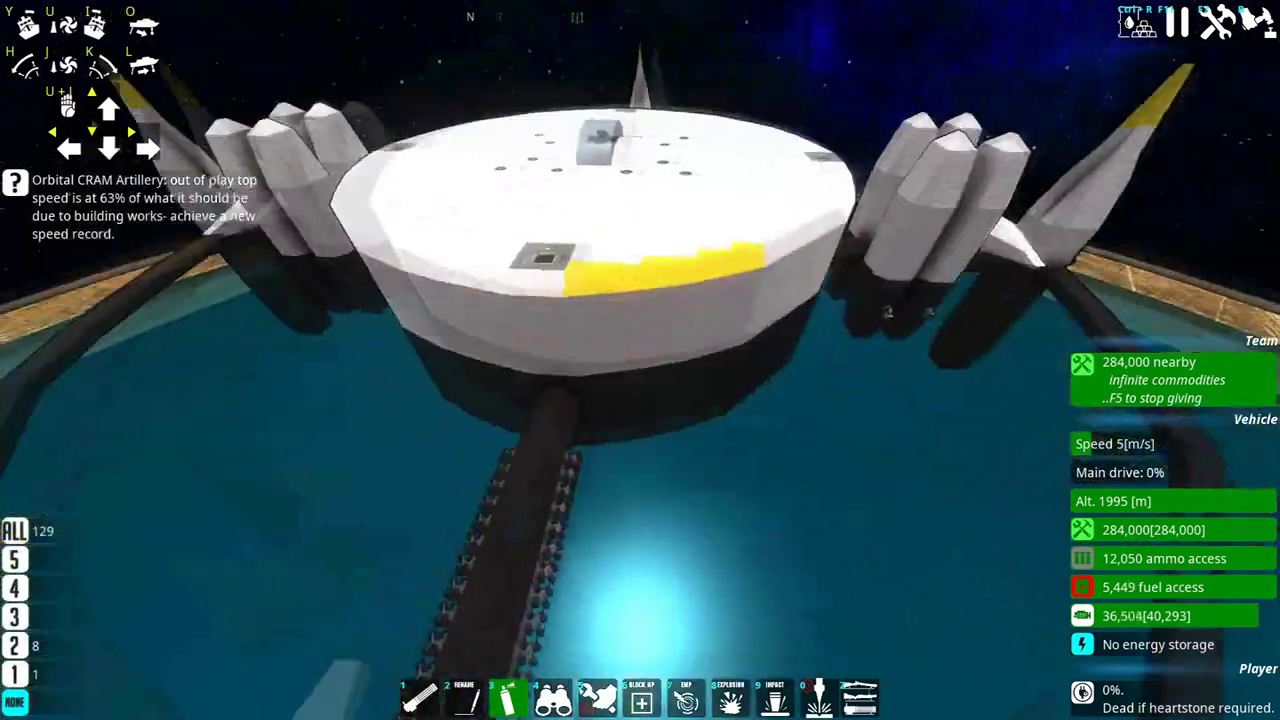
right_click(640, 360)
click(720, 171)
key(w)
Lower the green value of colour slot 10 to give the yellow a warmer golden shade and apply it.
key(c)
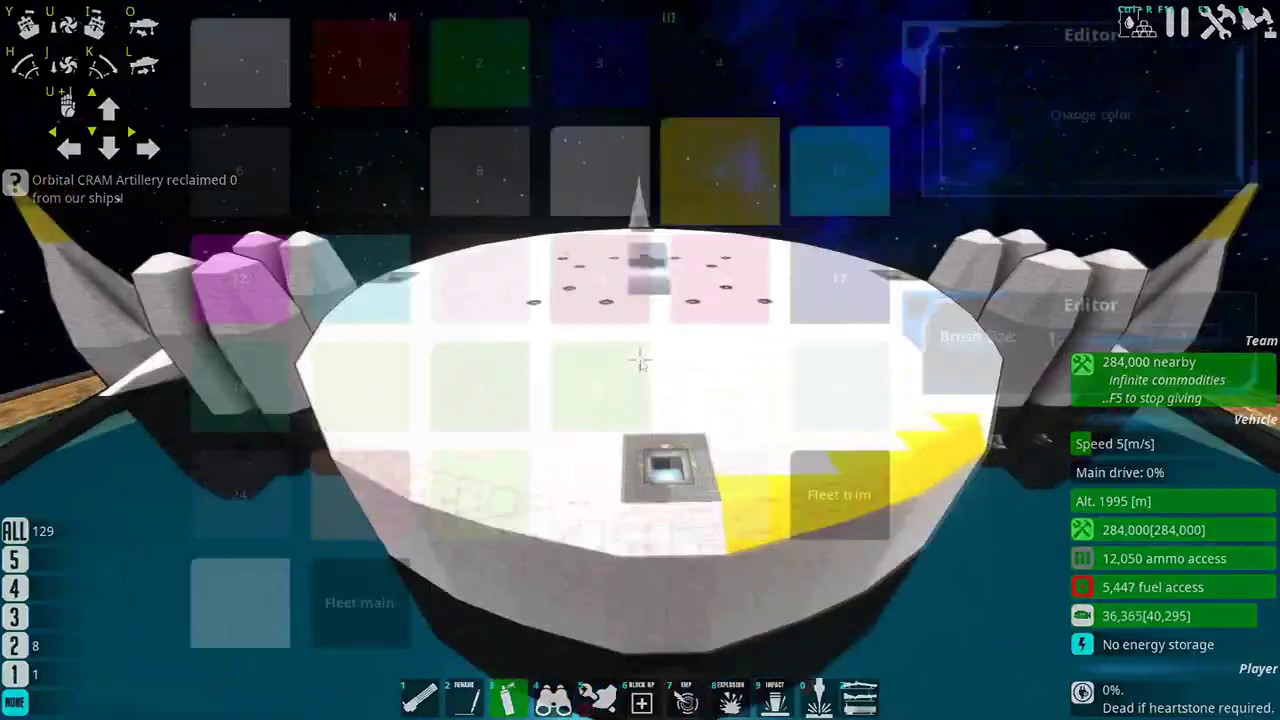
click(877, 356)
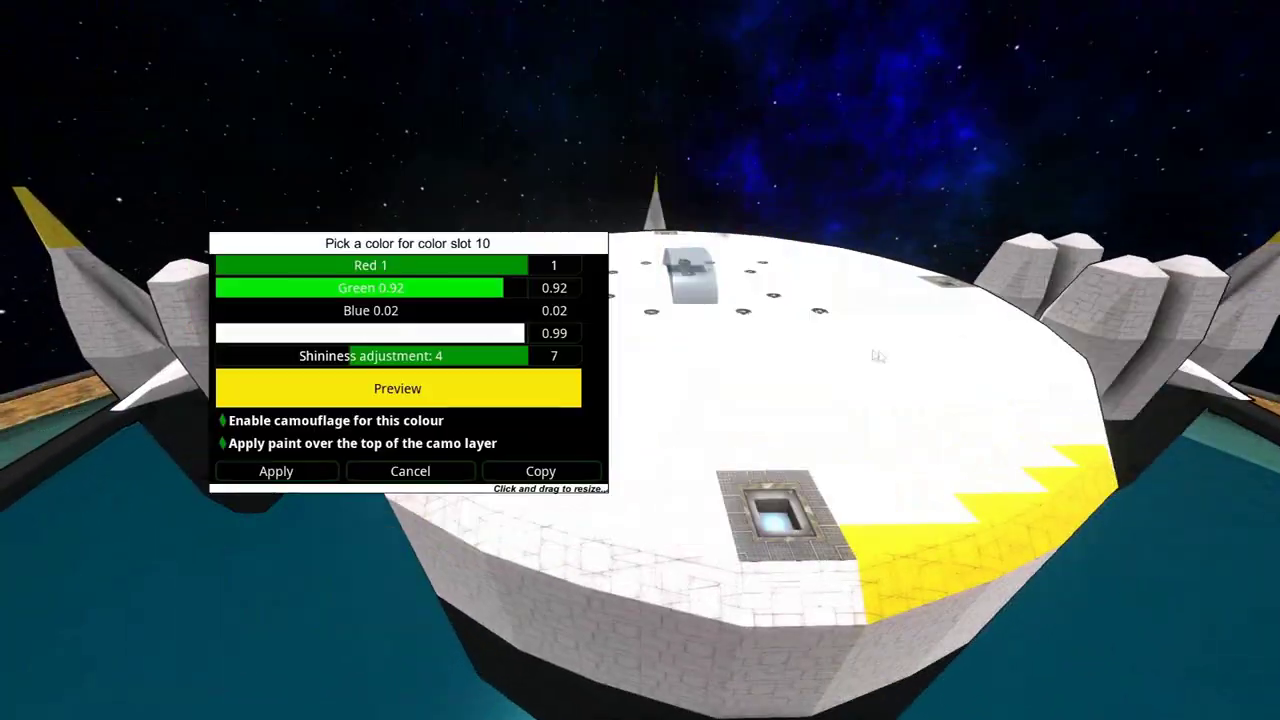
click(296, 482)
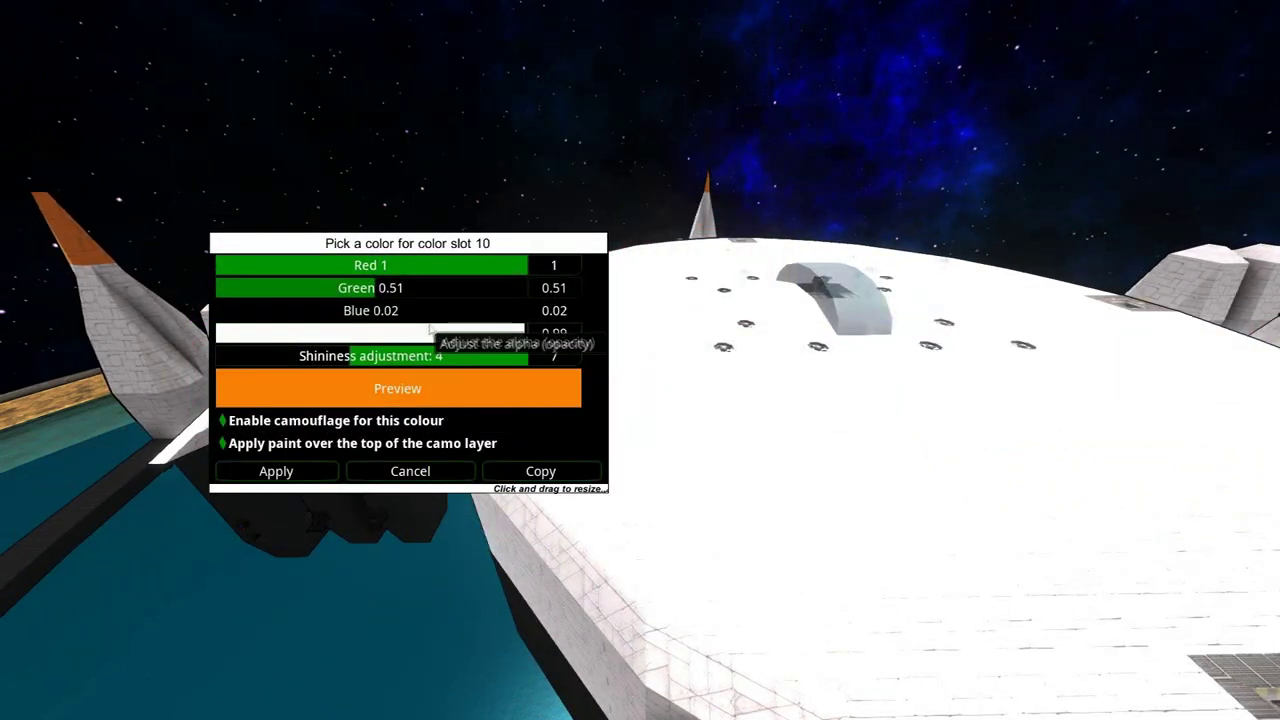
click(276, 471)
key(Escape)
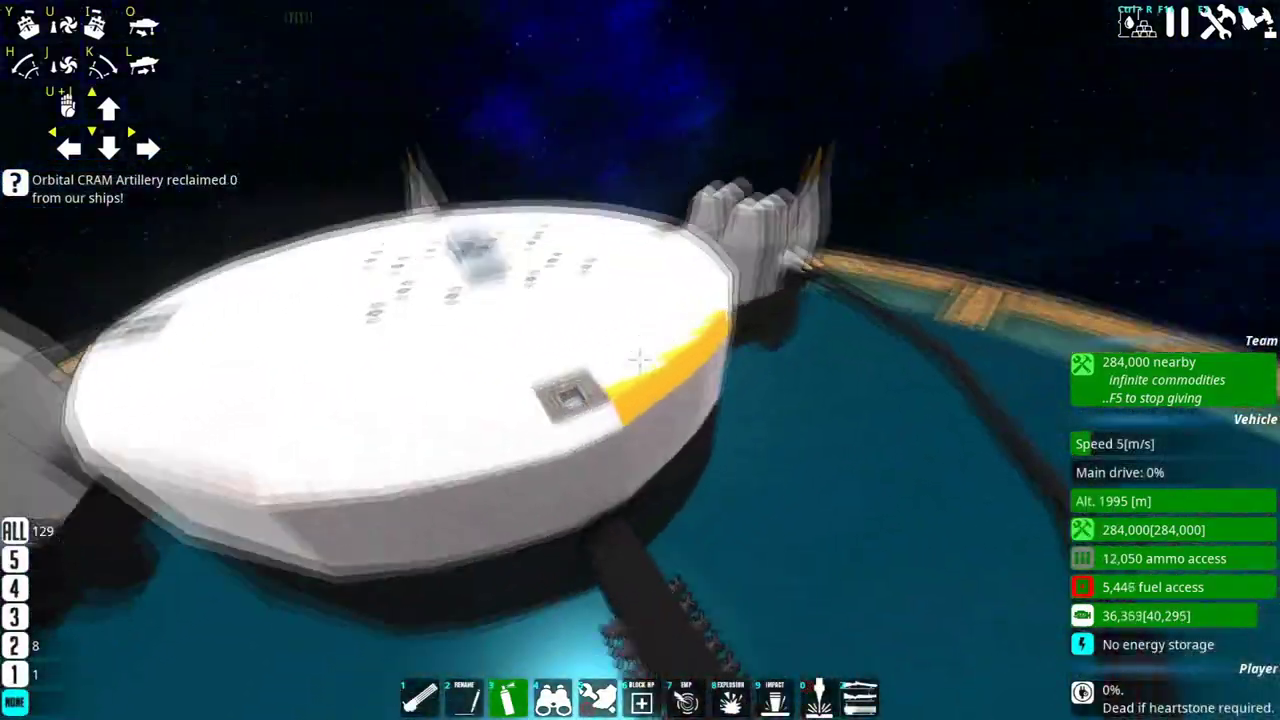
Extend the golden band along the hull's upper rim from the first hatch towards the neighbouring pod arm.
key(d)
click(640, 360)
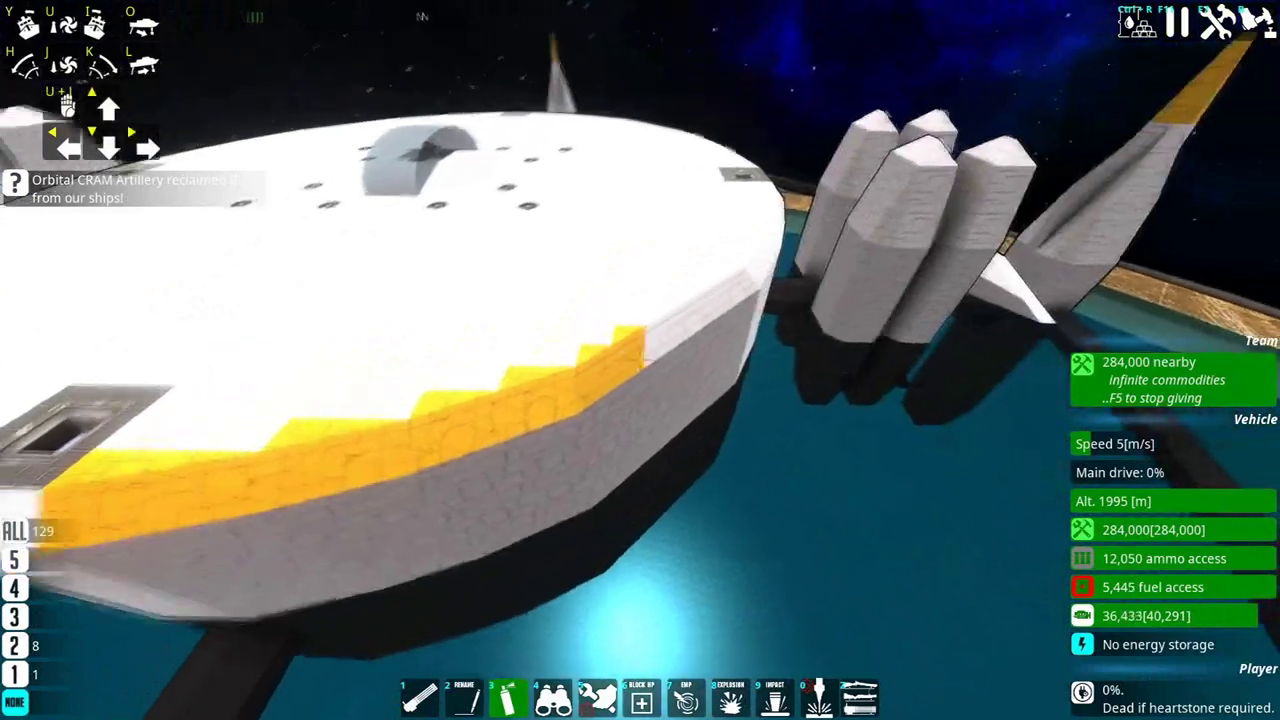
key(s)
key(w)
click(640, 360)
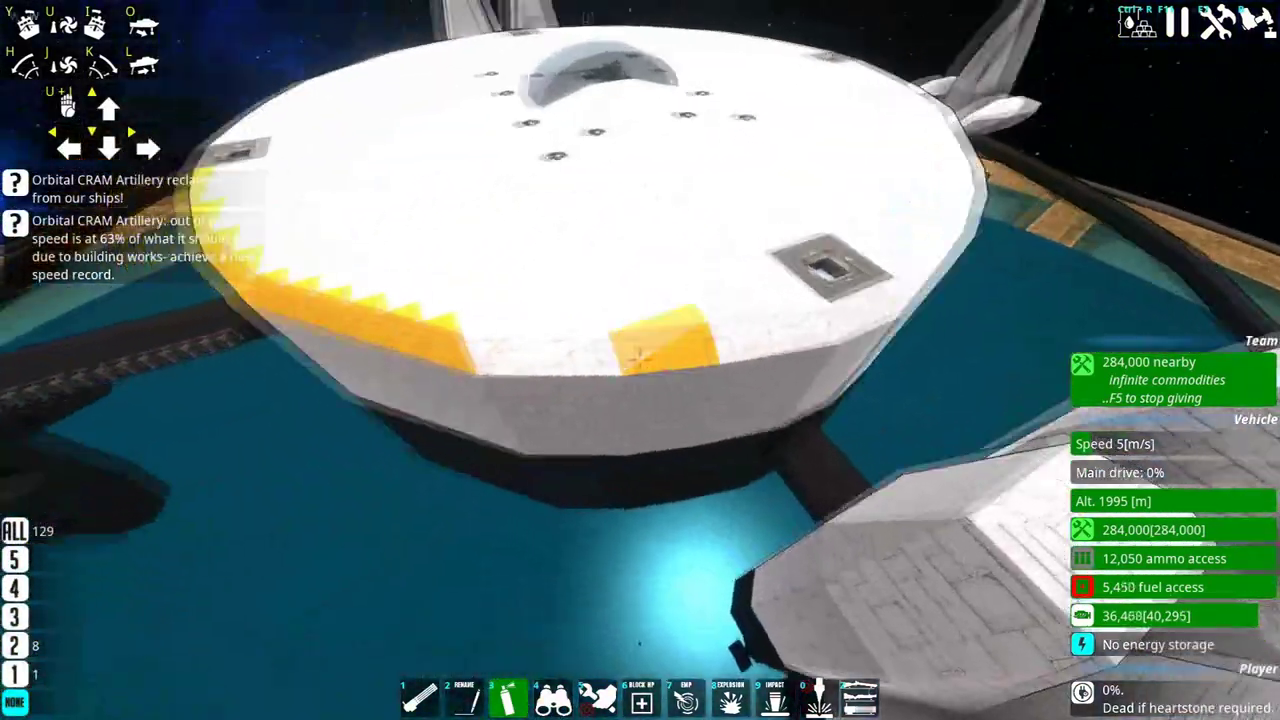
click(640, 360)
key(w)
click(640, 360)
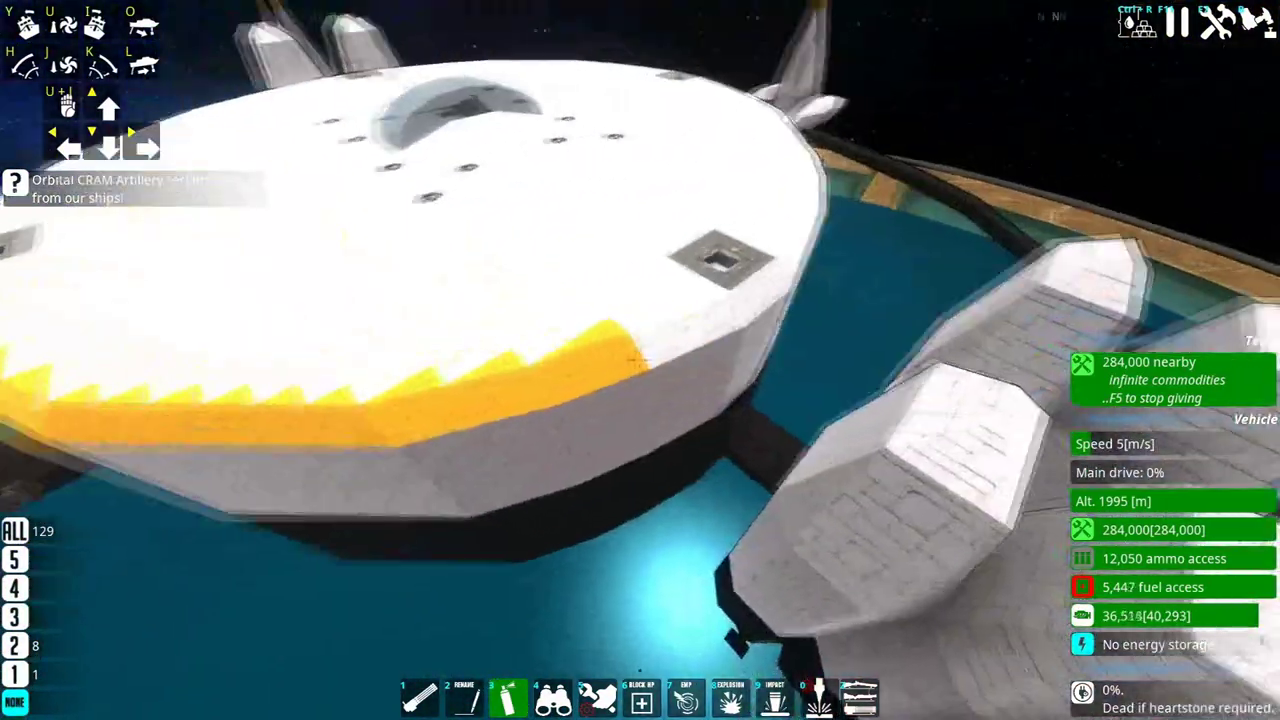
Continue the golden rim band past the pod arm and around the next side of the central hull.
click(640, 360)
key(s)
key(d)
click(640, 360)
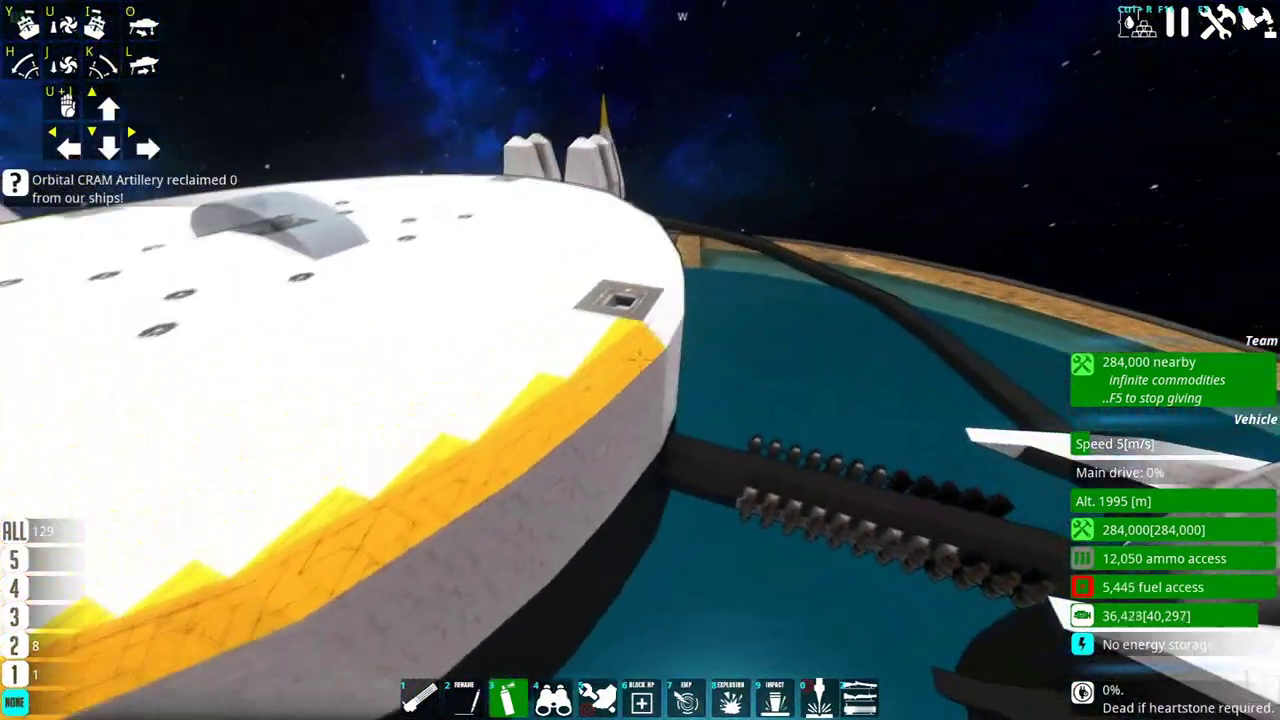
key(w)
click(640, 360)
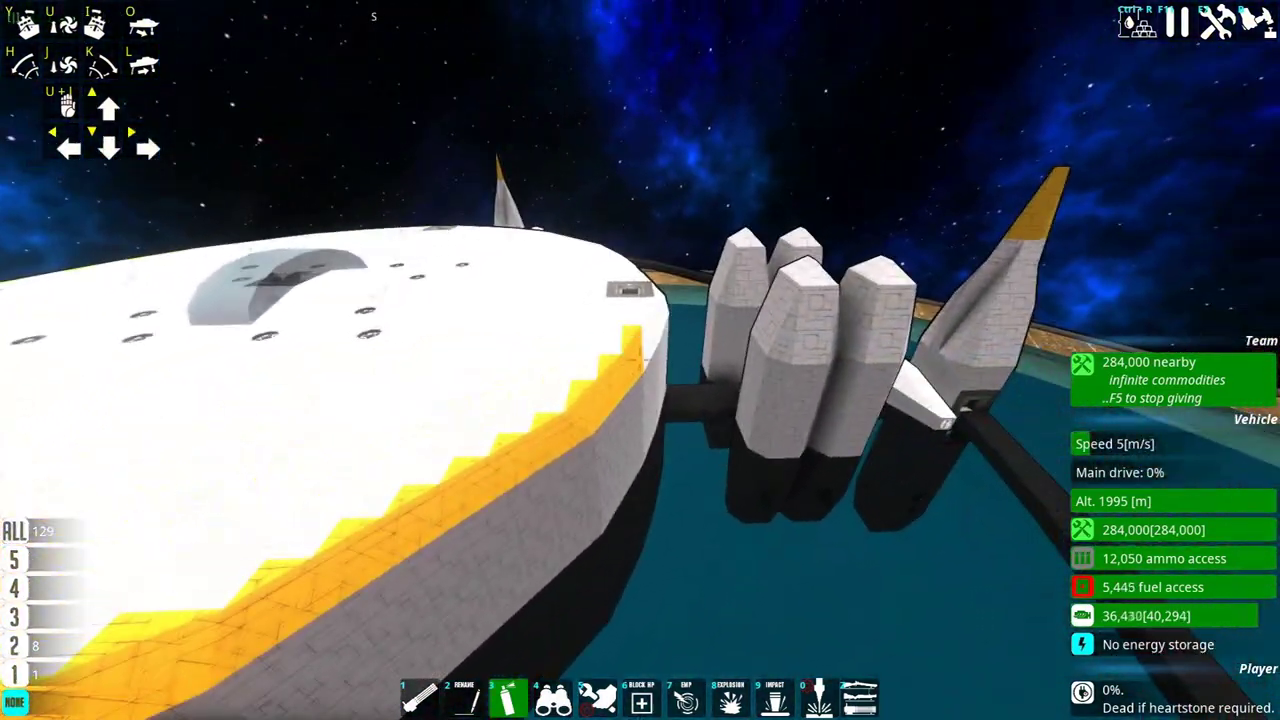
Paint the last white stretches of the hull's upper rim gold to close the band around the deck.
key(w)
click(640, 360)
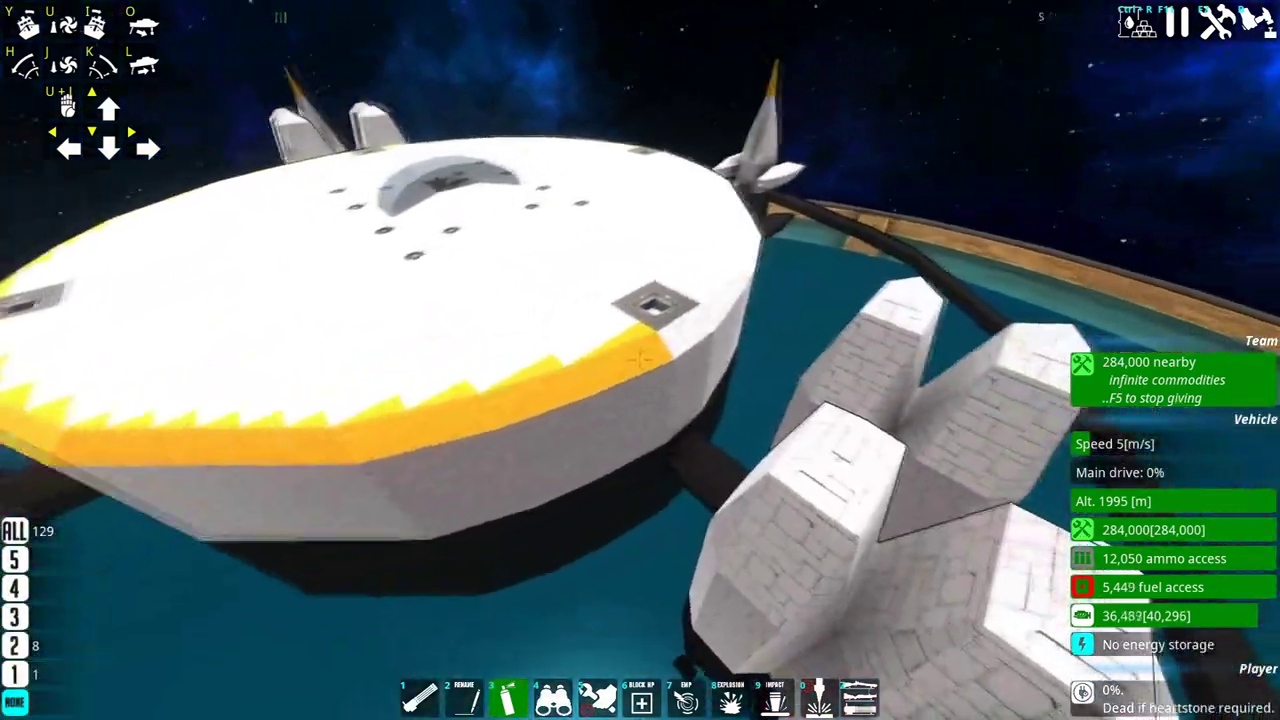
key(d)
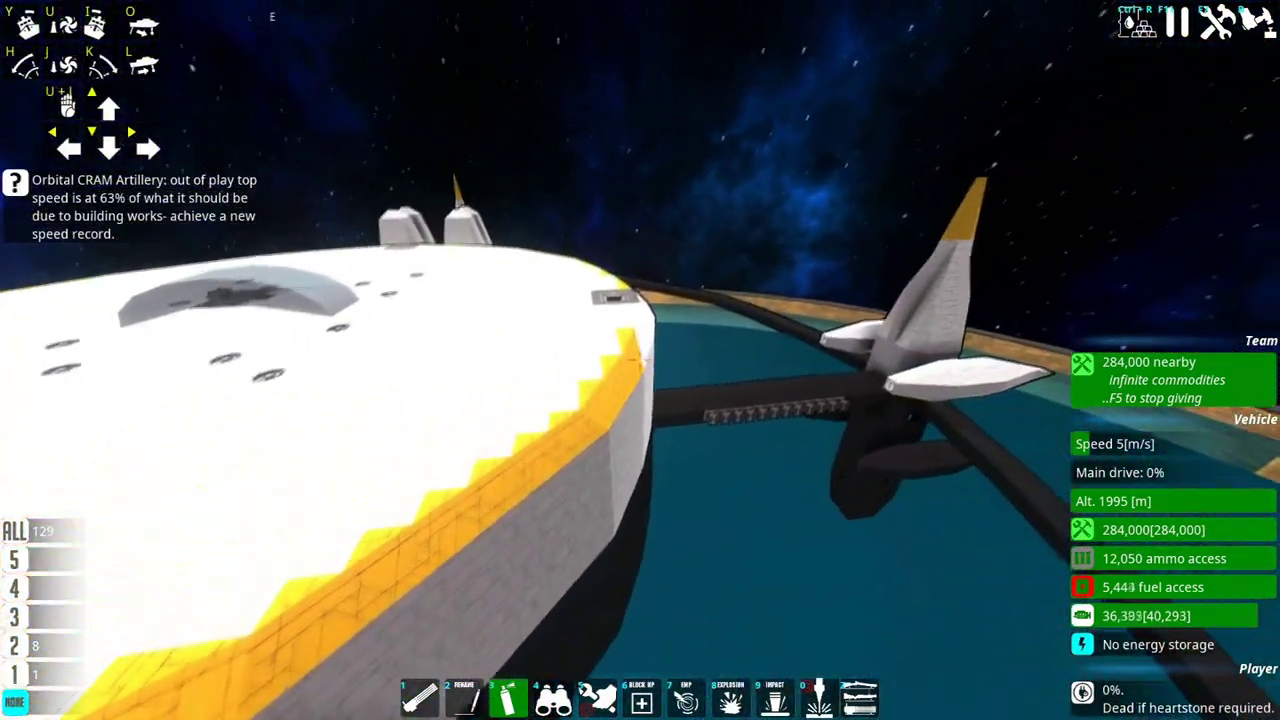
key(w)
click(640, 360)
Switch to mirrored block building and choose the Slope (2m) shape with golden paint 10 for the rim.
key(b)
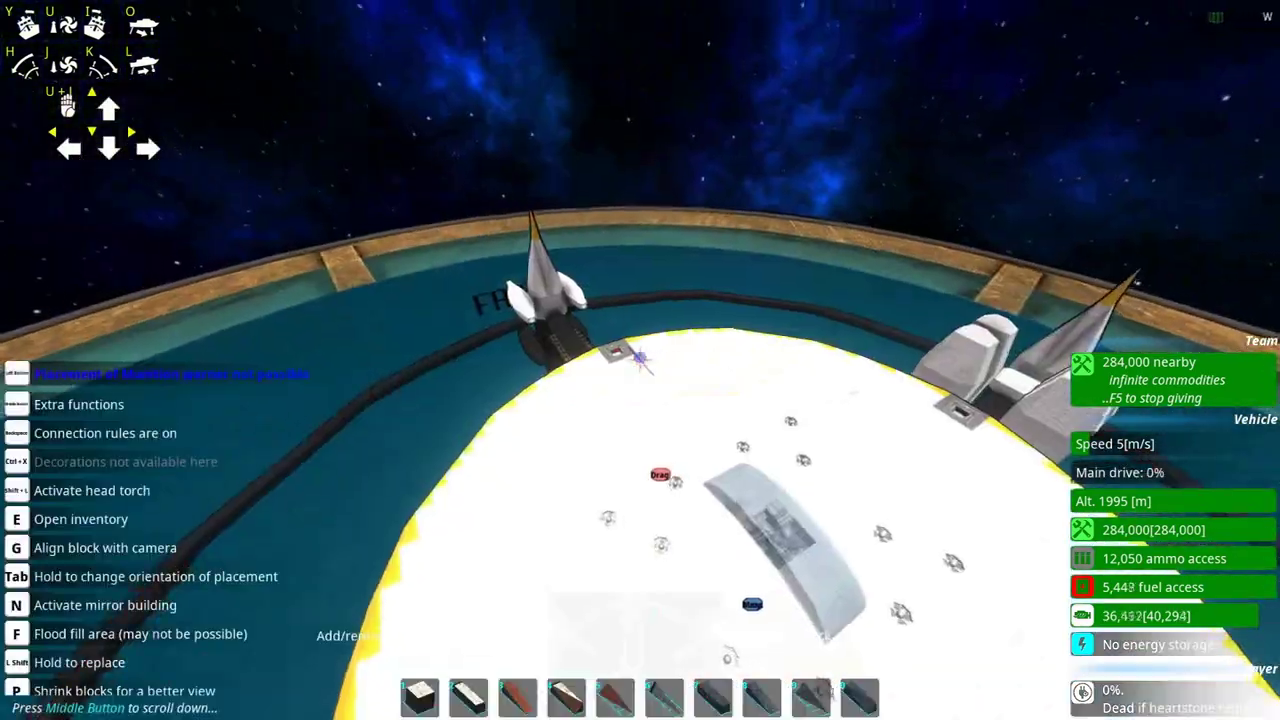
key(e)
key(e)
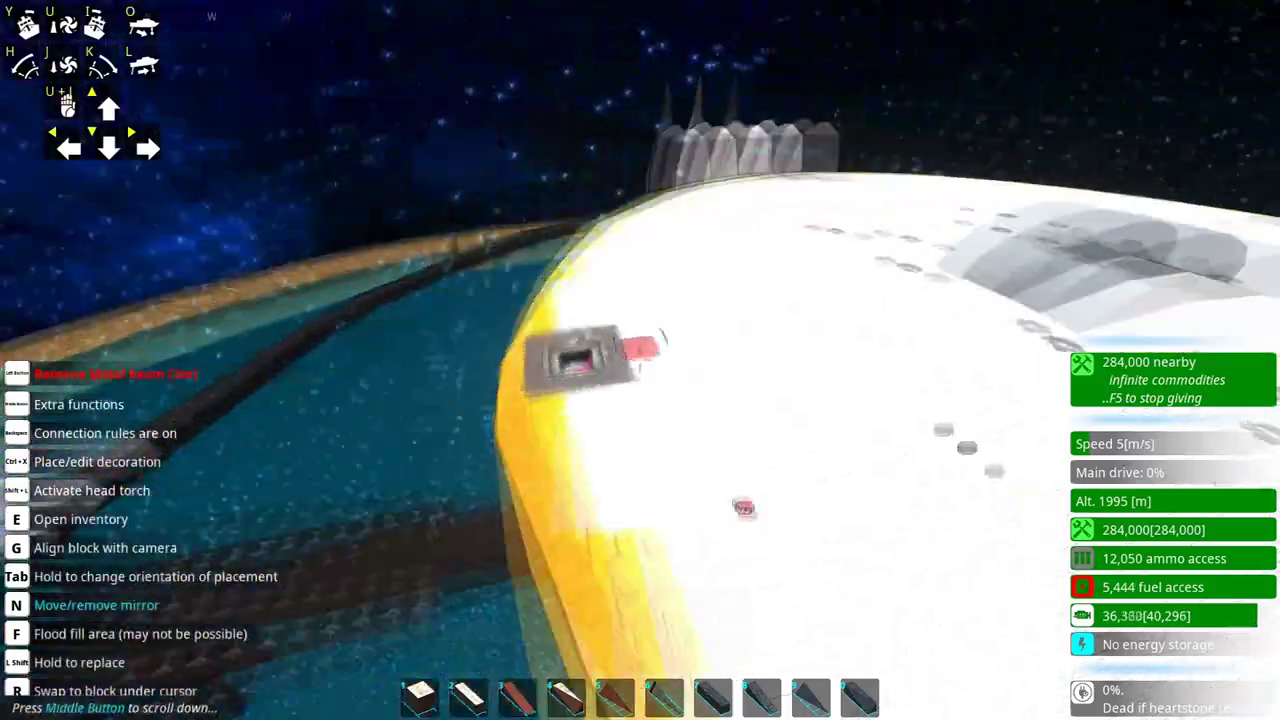
key(a)
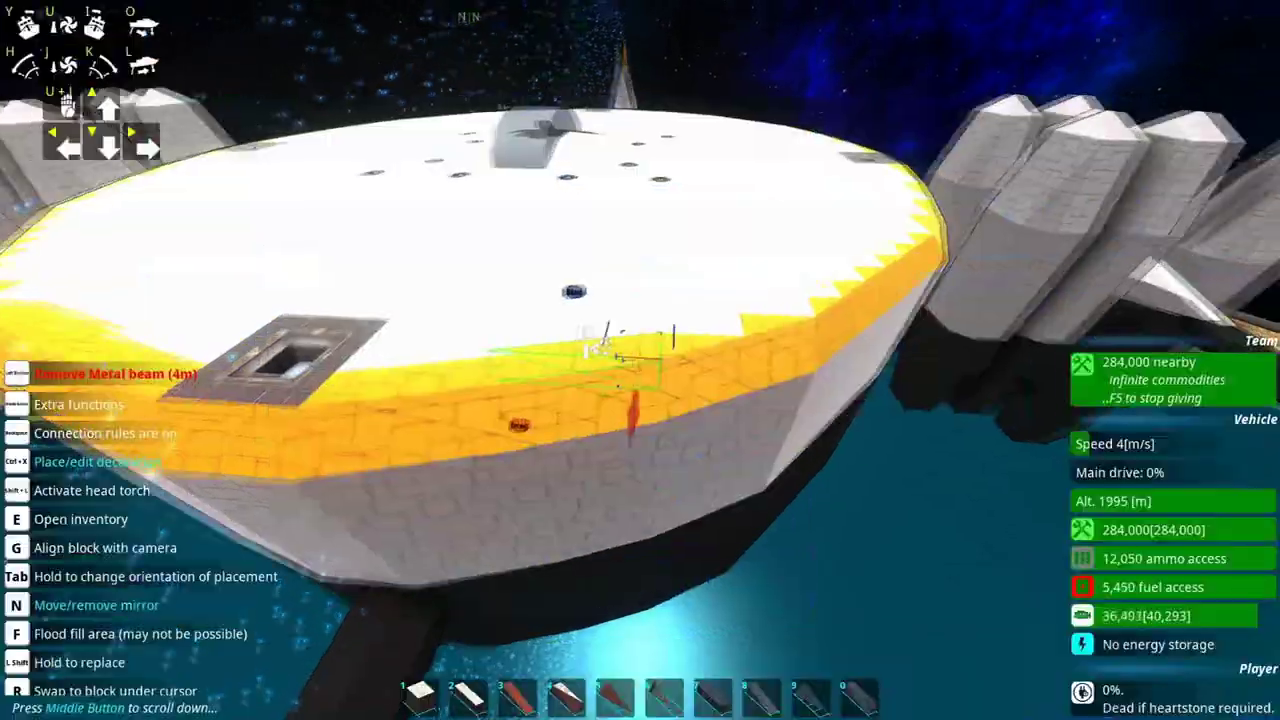
key(Tab)
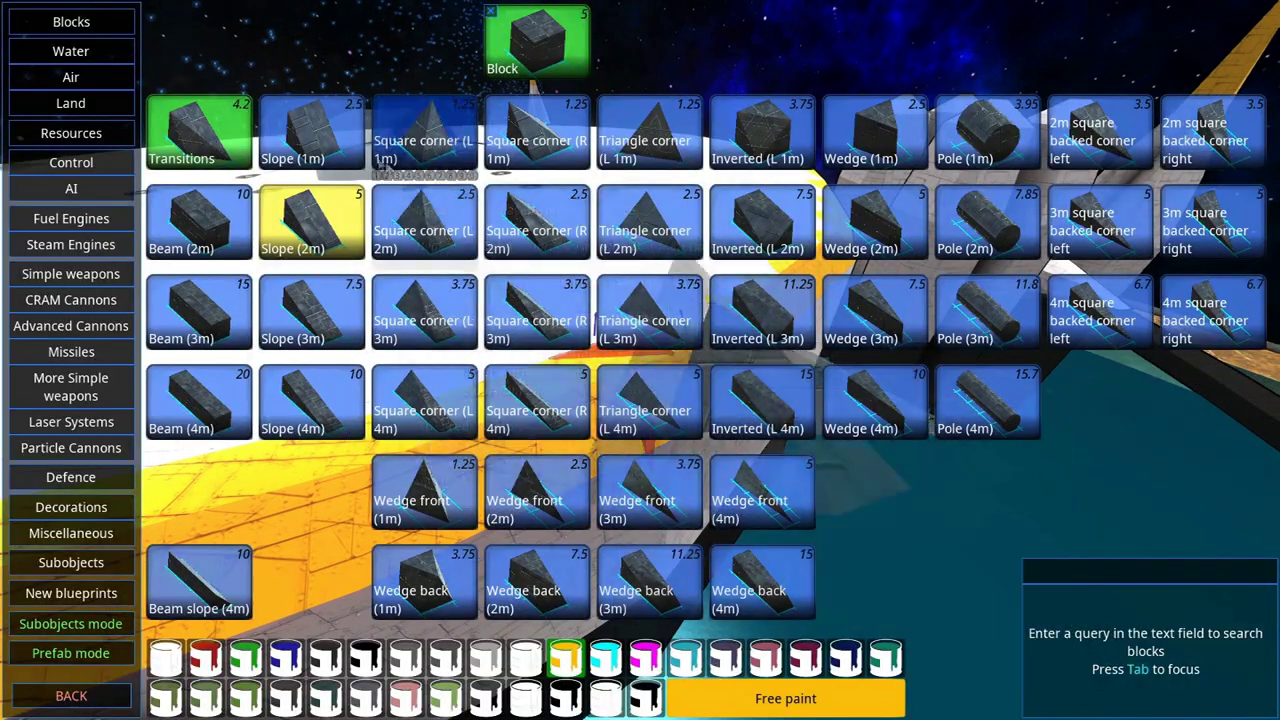
Place golden slope decorations over the sawtooth inner edge of the rim band to straighten it.
key(c)
key(ctrl+x)
key(Escape)
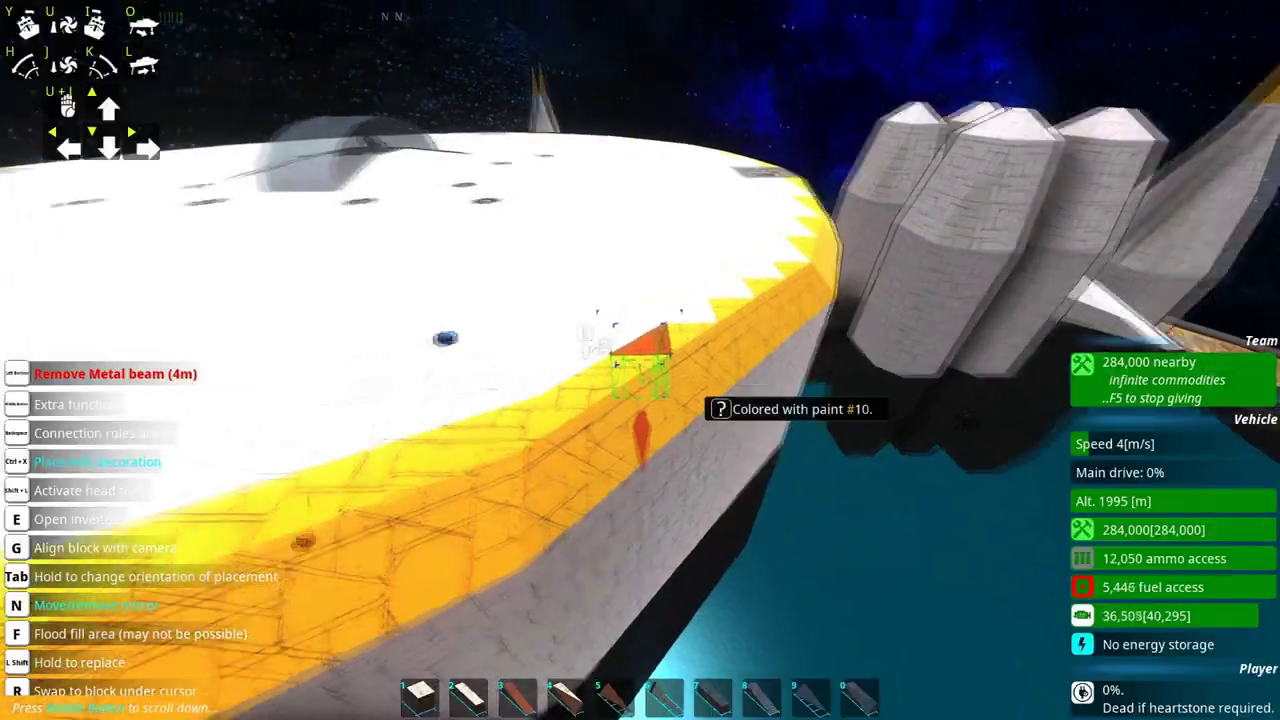
key(ctrl+x)
key(Escape)
key(ctrl+x)
key(Escape)
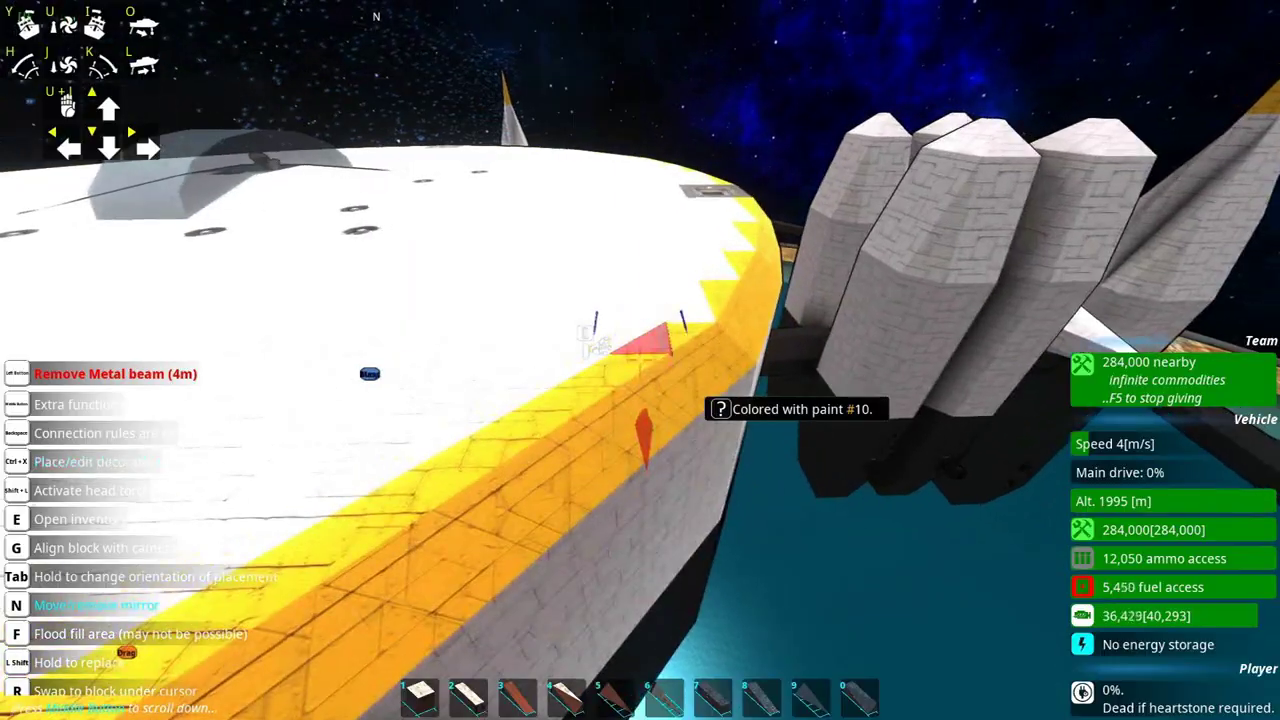
Cover the teeth on the adjacent rim section with golden slope decorations.
key(d)
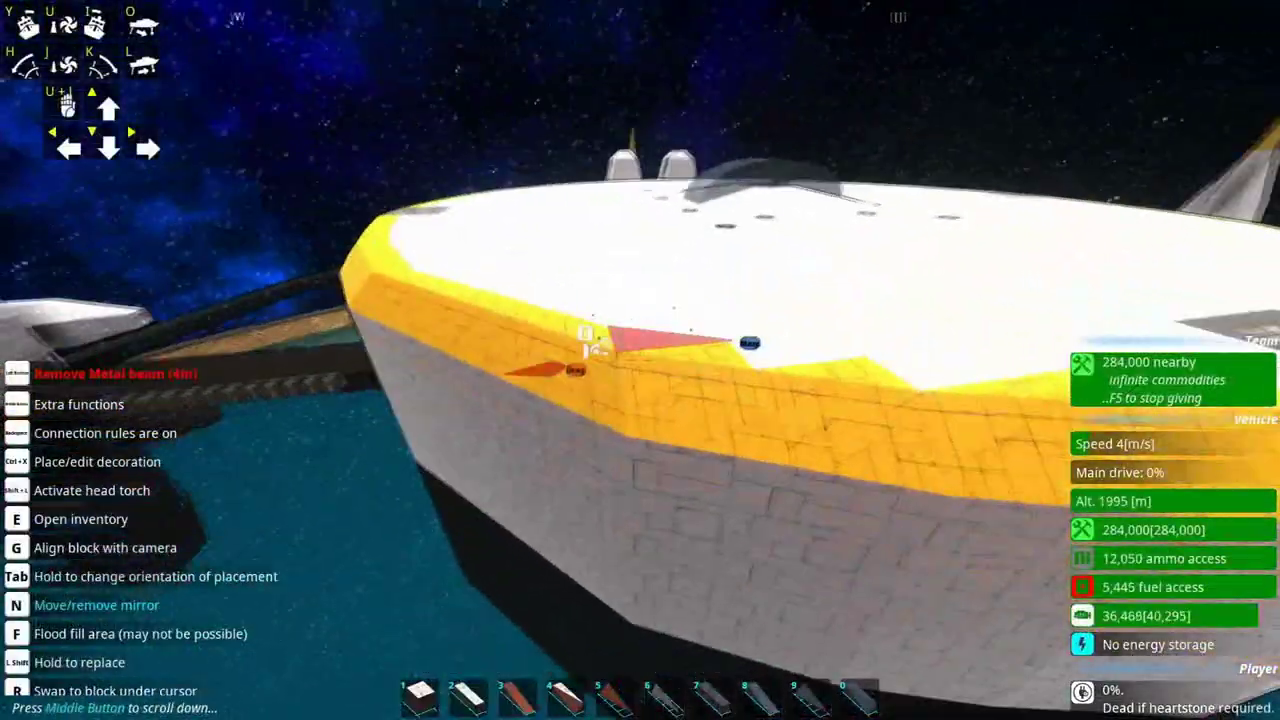
key(ctrl+x)
key(Escape)
key(ctrl+x)
key(Escape)
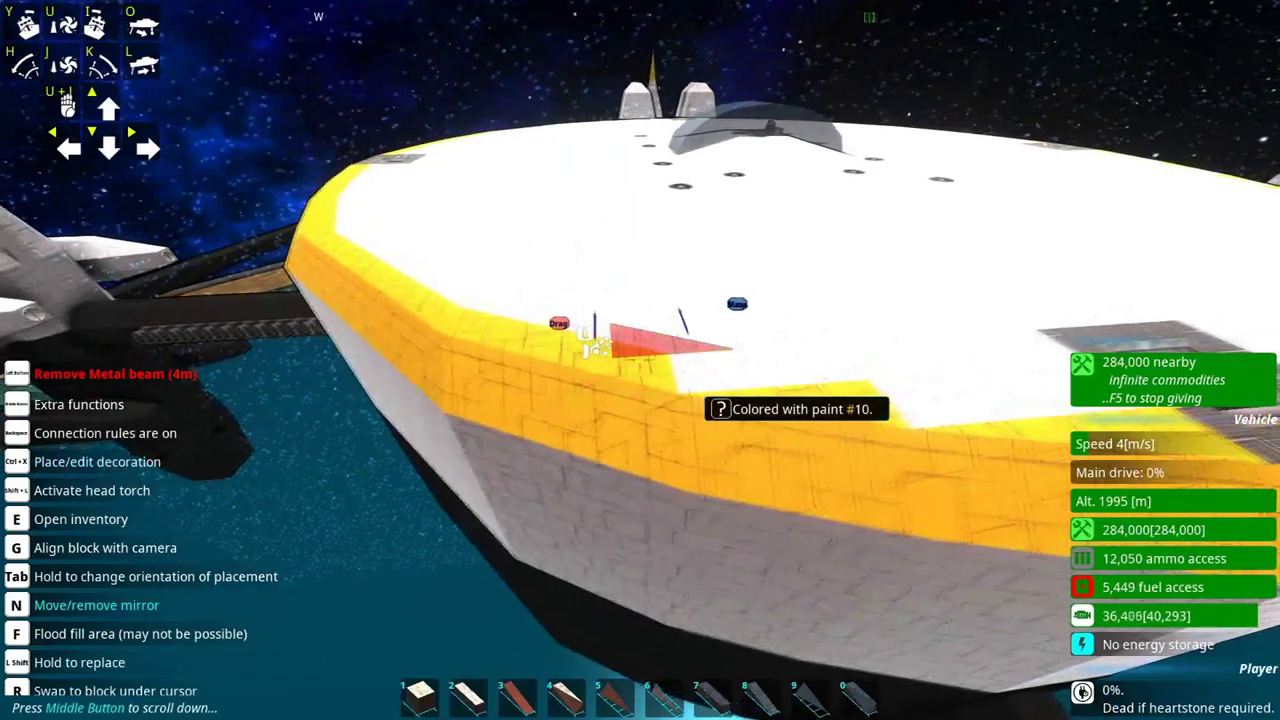
Fill the white notches in the rim band on both sides of the deck hatch with golden slope decorations.
key(e)
key(e)
key(d)
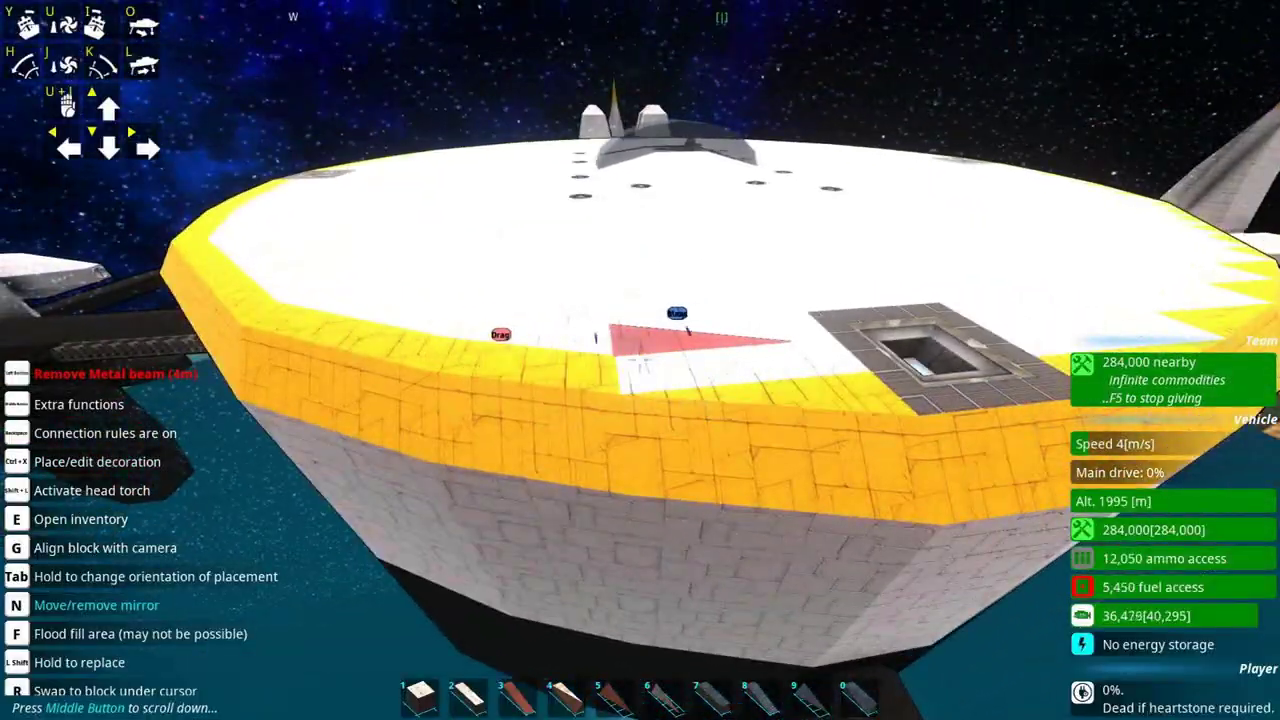
key(s)
key(ctrl+0)
key(s)
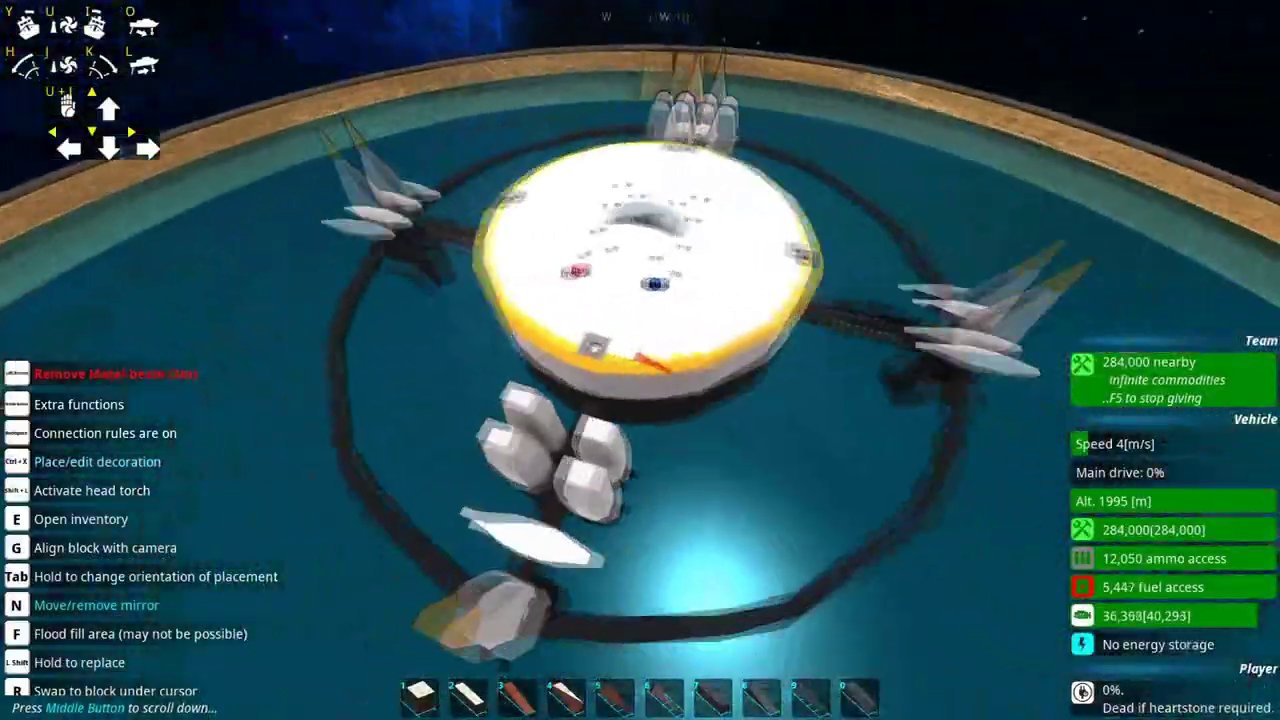
key(w)
key(Tab)
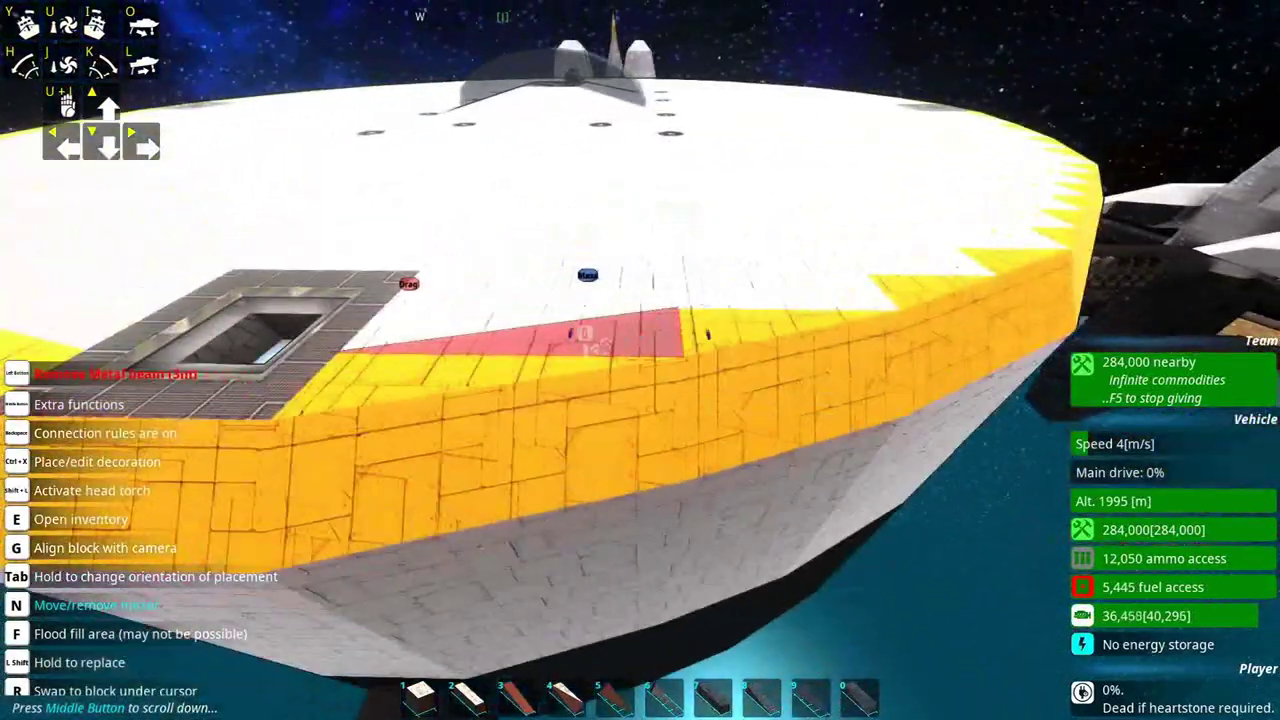
key(shift+0)
key(d)
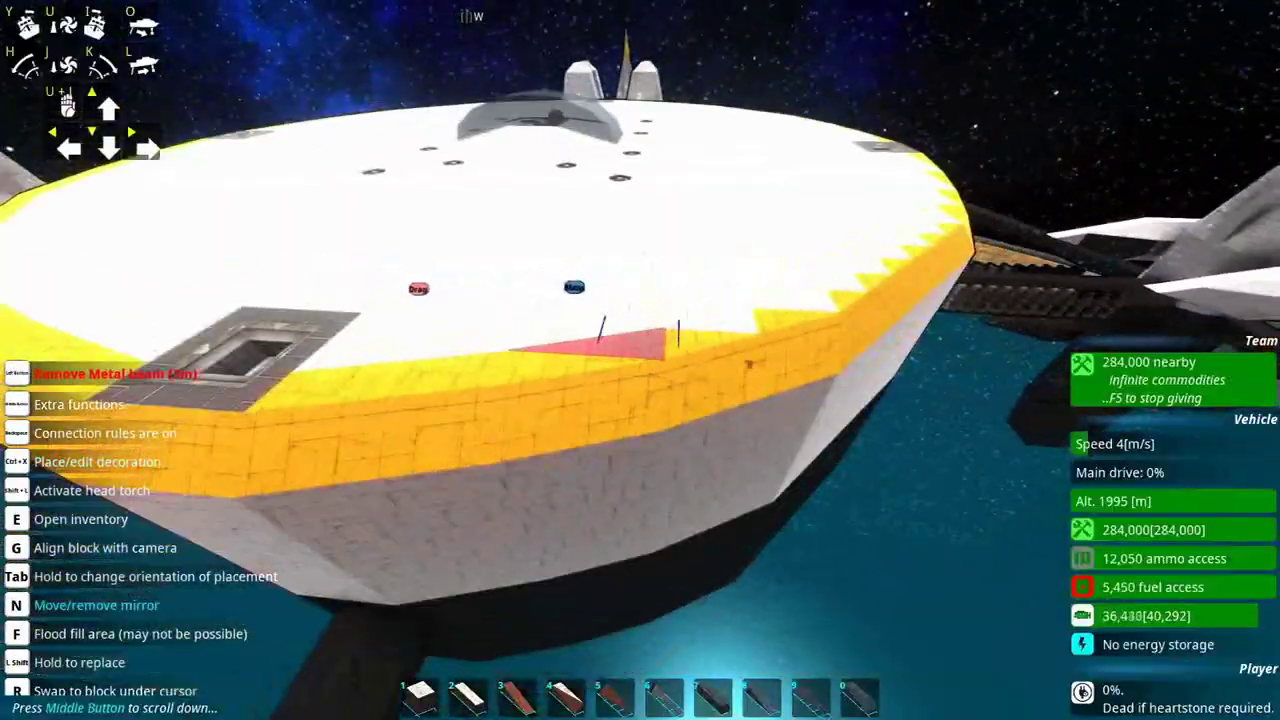
Continue the golden slope decorations over the teeth towards the corner of the rim beyond the hatch.
key(w)
key(ctrl+x)
key(Escape)
key(ctrl+0)
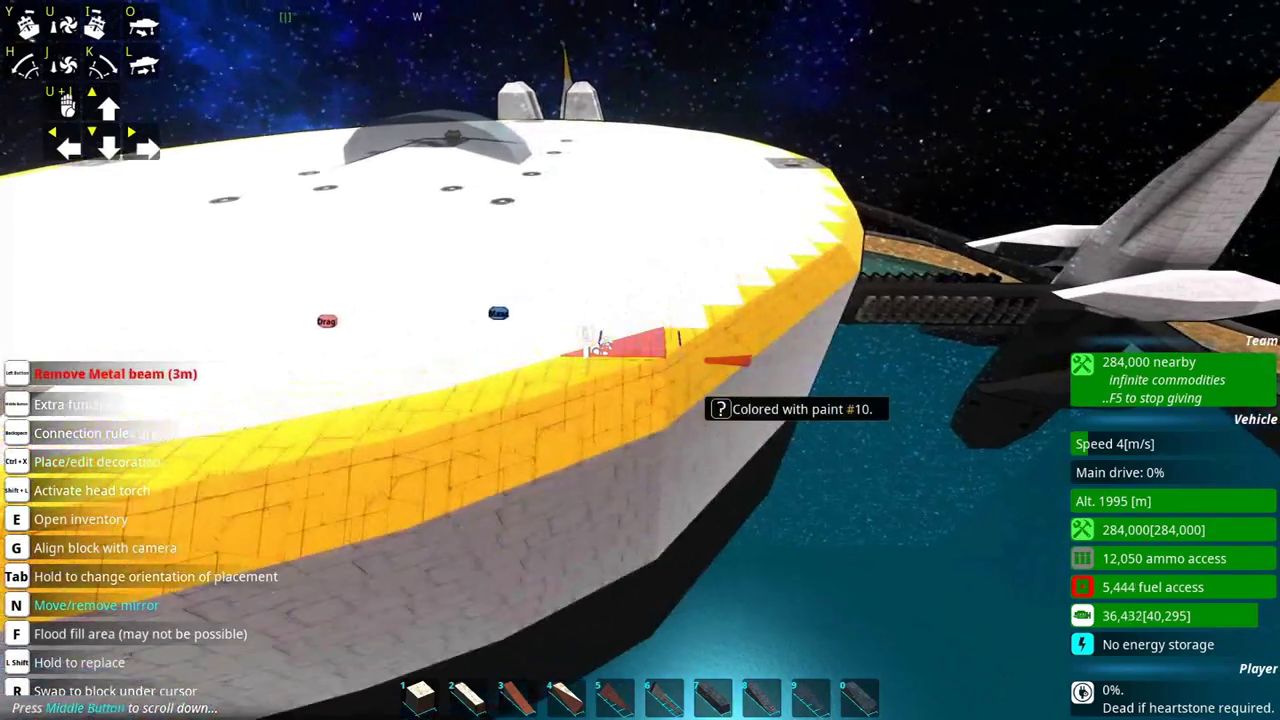
key(ctrl+x)
key(Escape)
key(e)
key(Escape)
key(ctrl+x)
key(Escape)
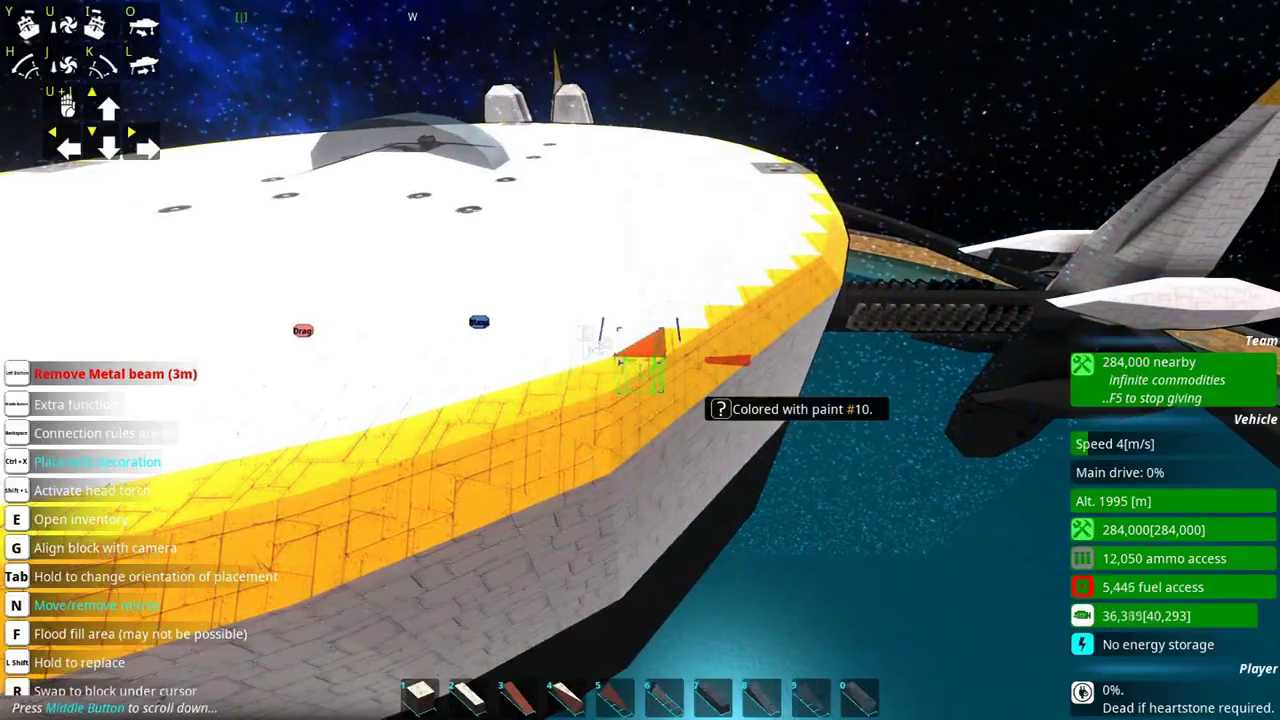
Add a Metal slope (1m) decoration with roll -90 and paint 10 at the rim corner.
key(ctrl+x)
key(Escape)
key(ctrl+x)
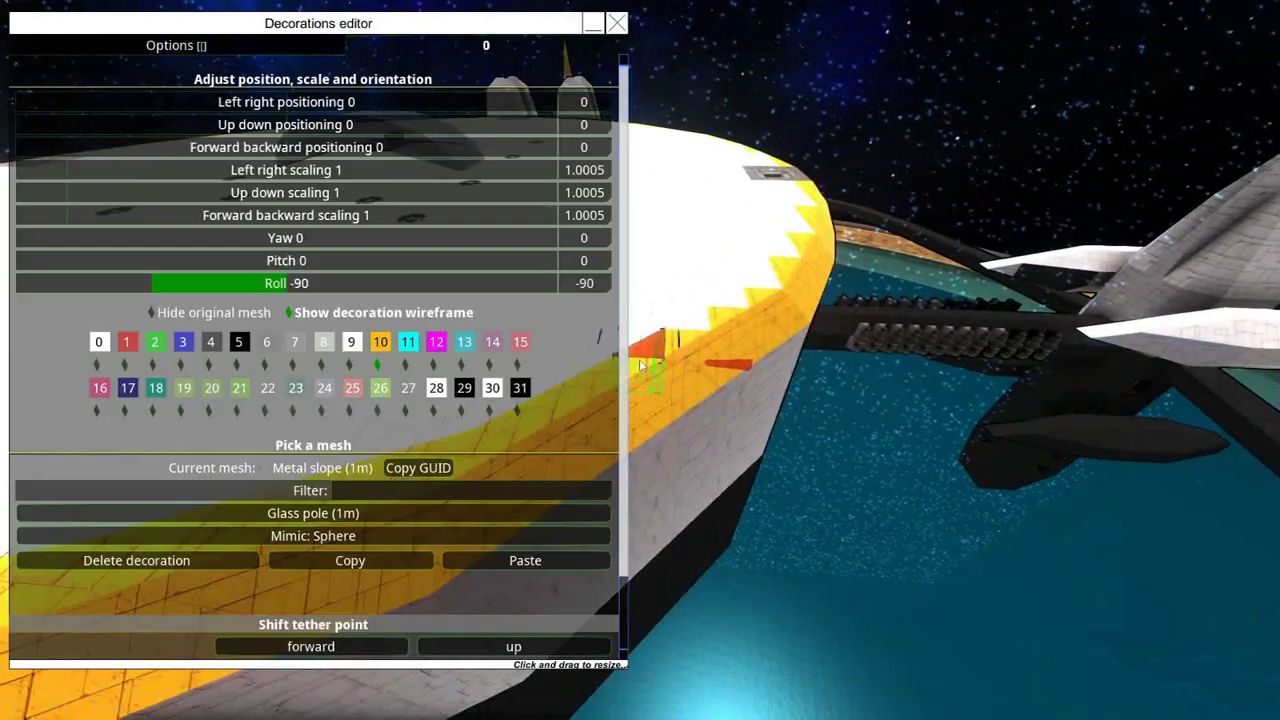
key(Escape)
key(ctrl+x)
key(Escape)
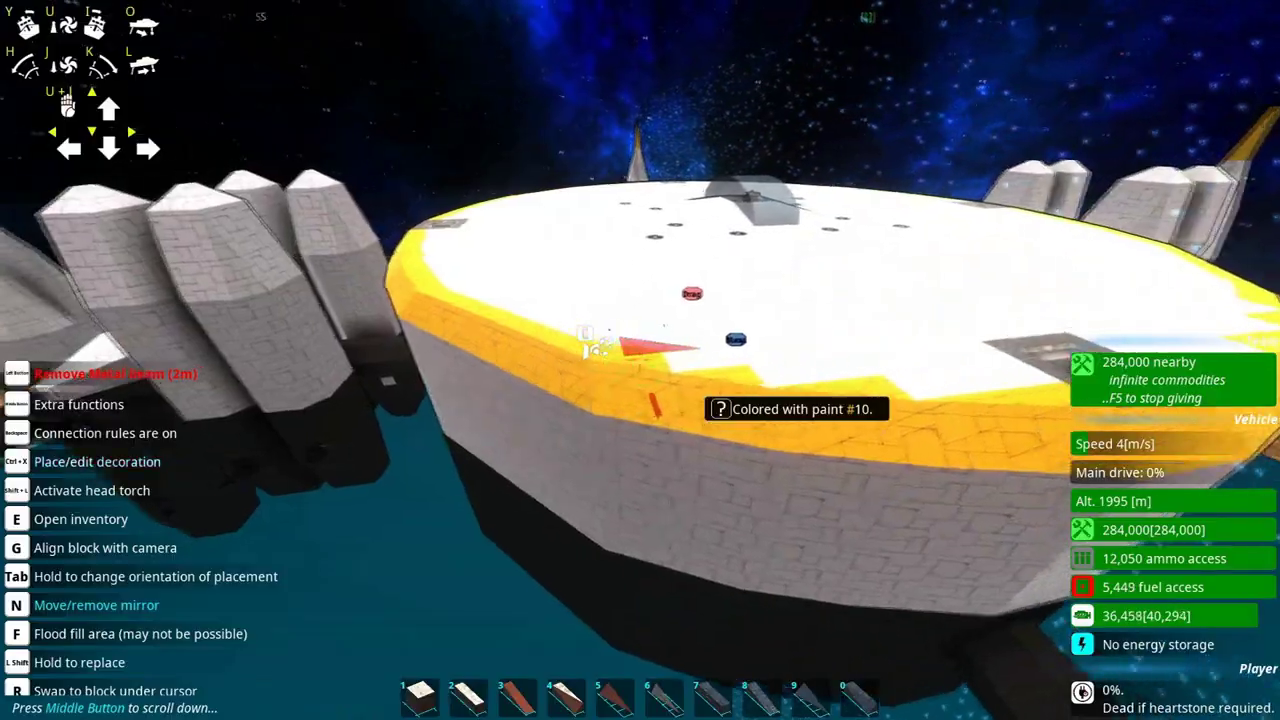
Cover the remaining teeth on the rim section beside the missile pods with golden slope decorations.
key(ctrl+x)
key(Escape)
key(e)
click(276, 302)
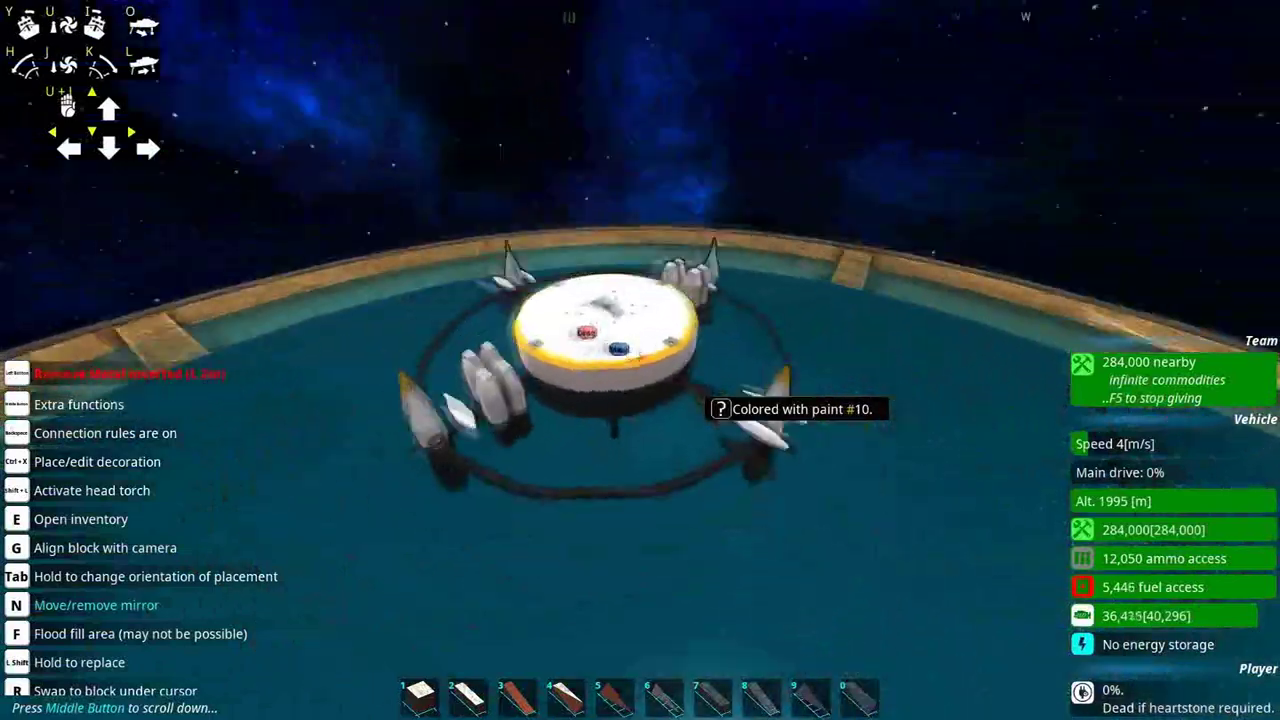
key(ctrl+x)
key(Escape)
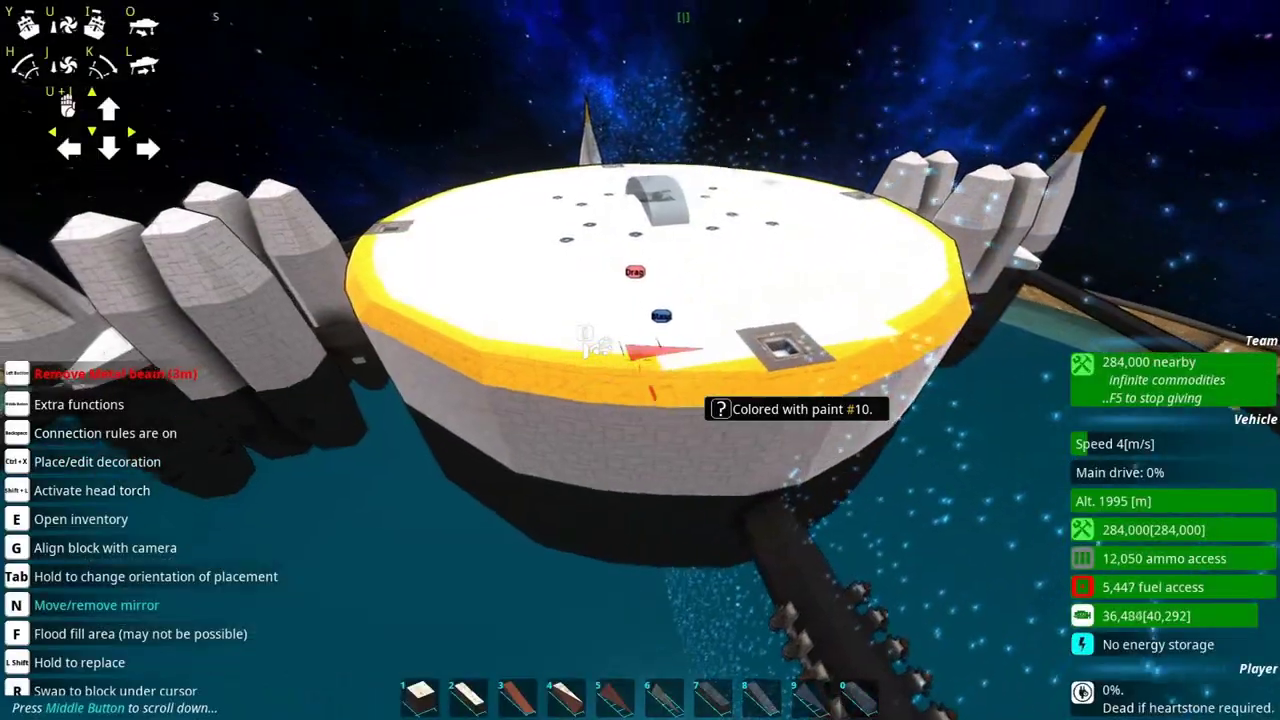
key(e)
key(Escape)
key(w)
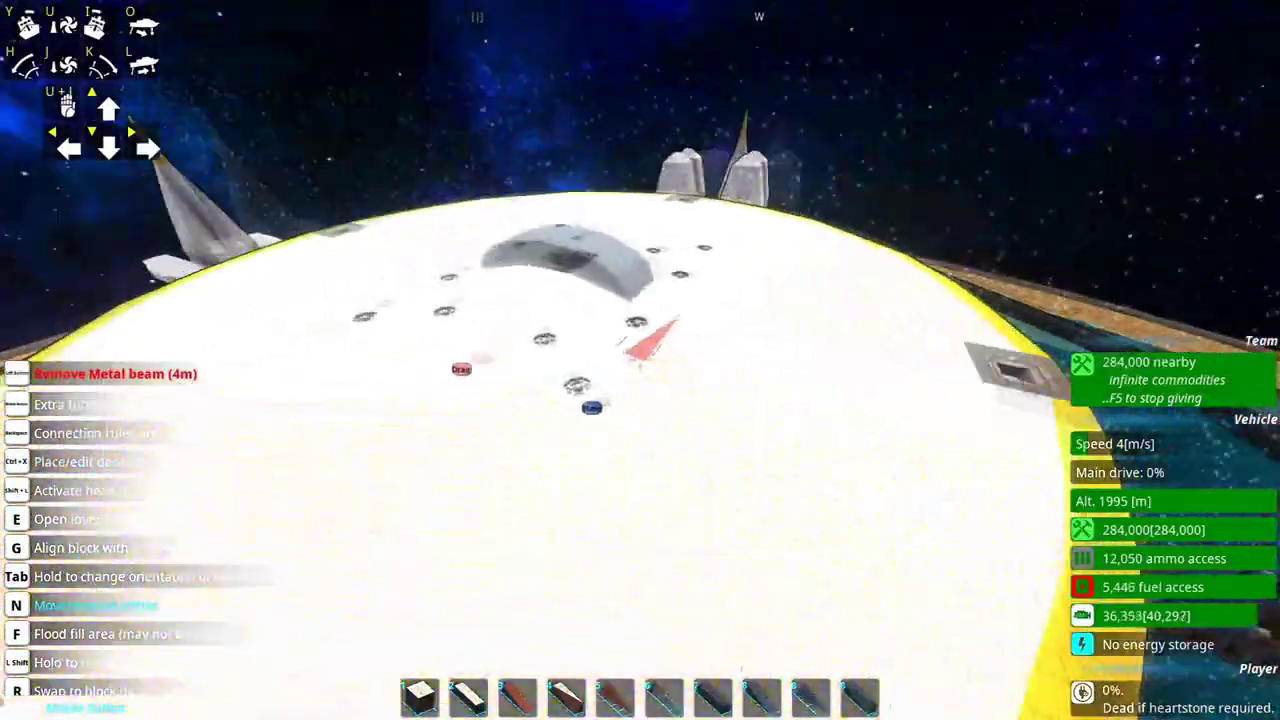
Choose the Dish piece from the AI block category for use on the white deck.
scroll(640, 360, down, 3)
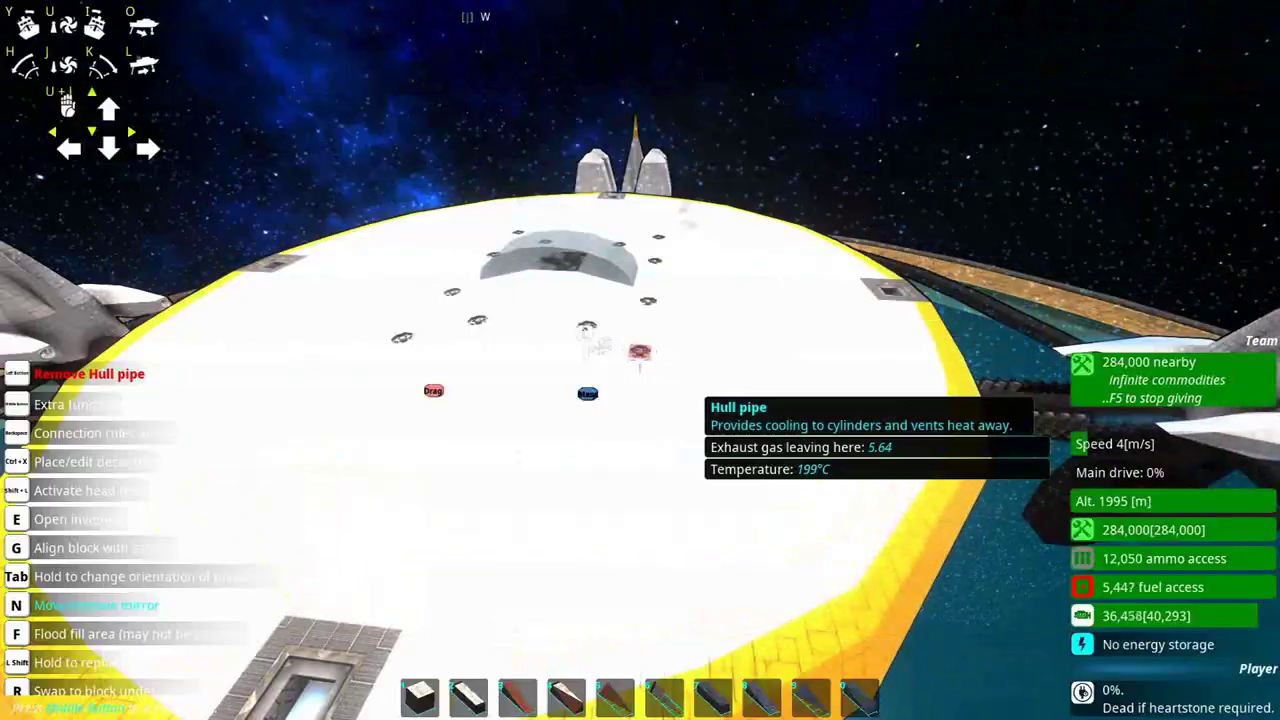
key(w)
key(s)
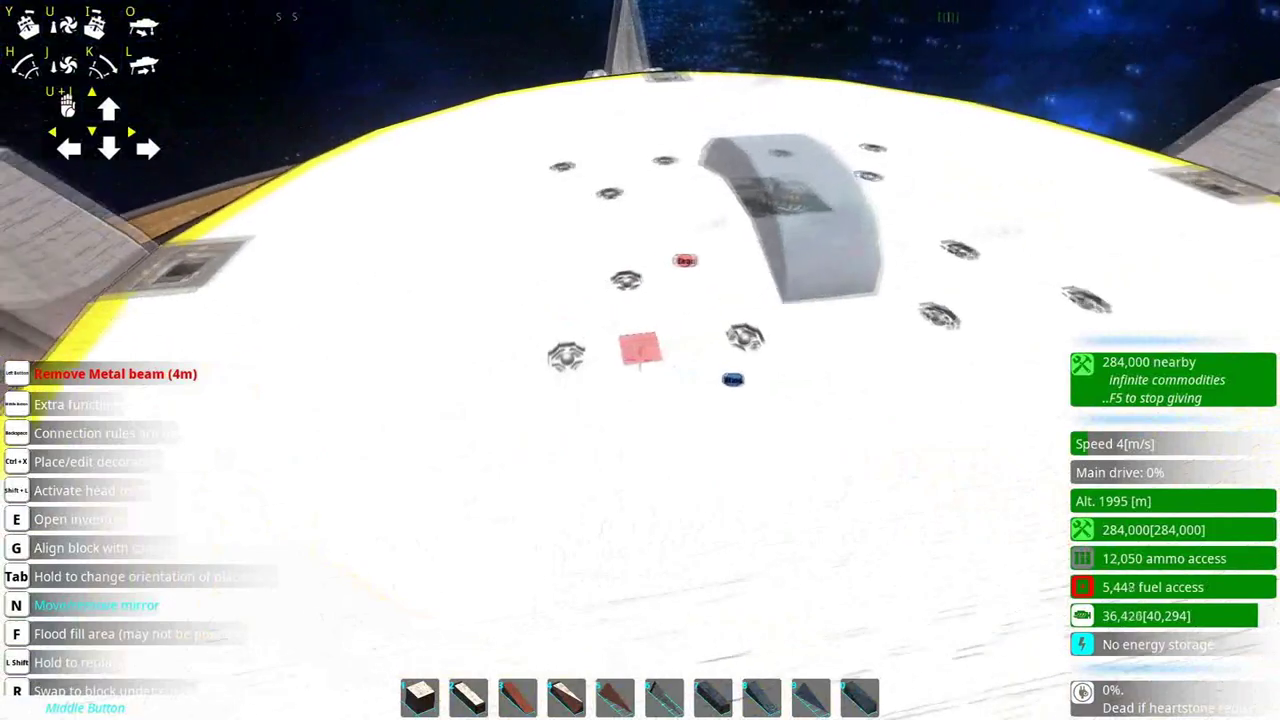
key(e)
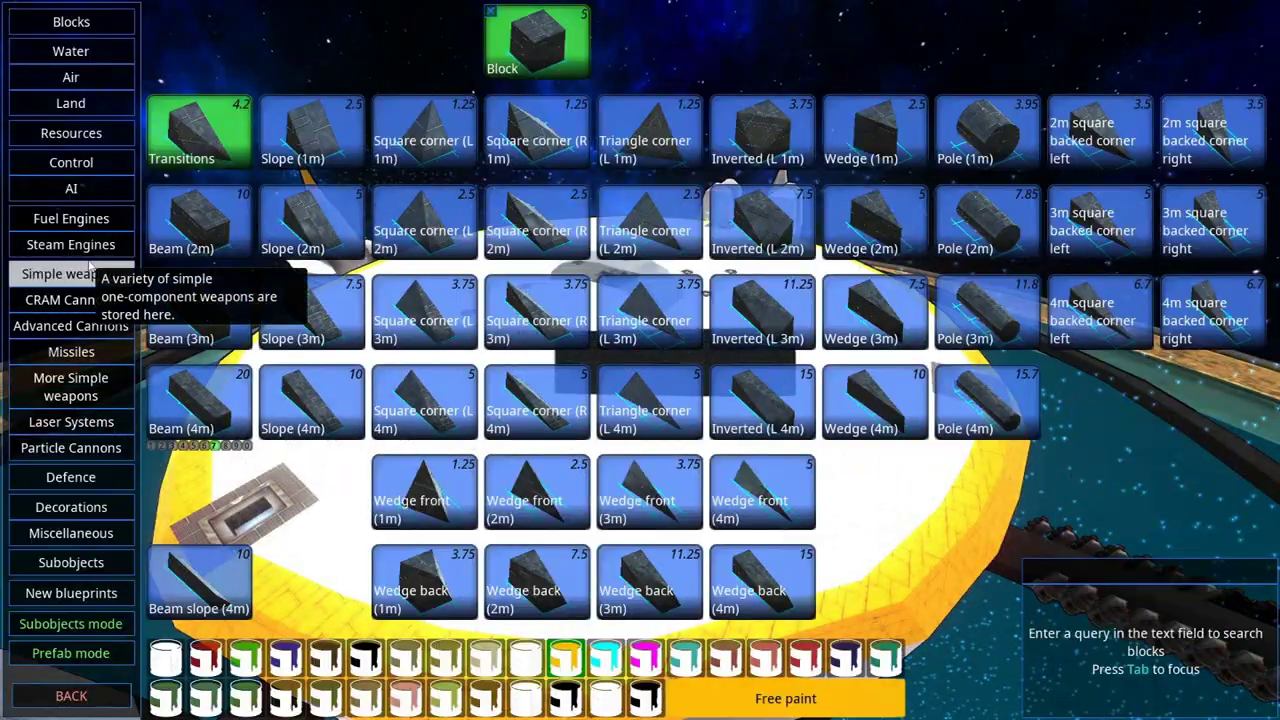
click(90, 184)
key(e)
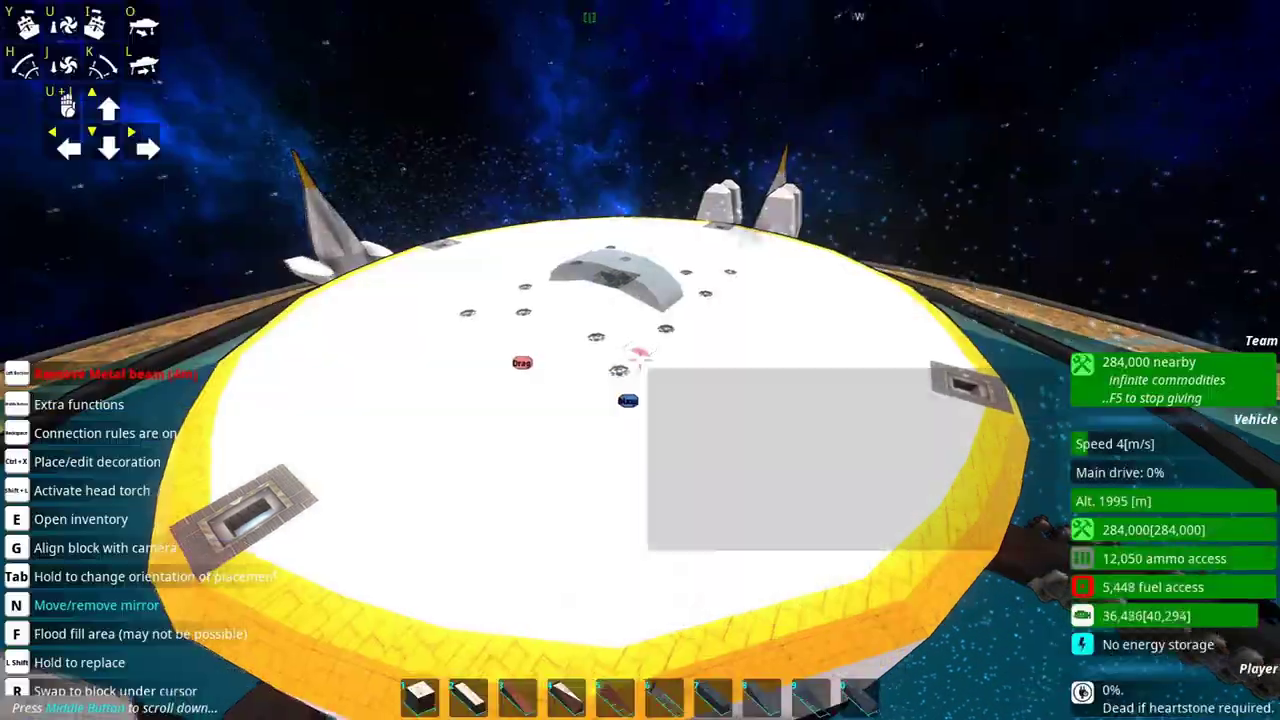
key(e)
click(874, 220)
key(w)
key(s)
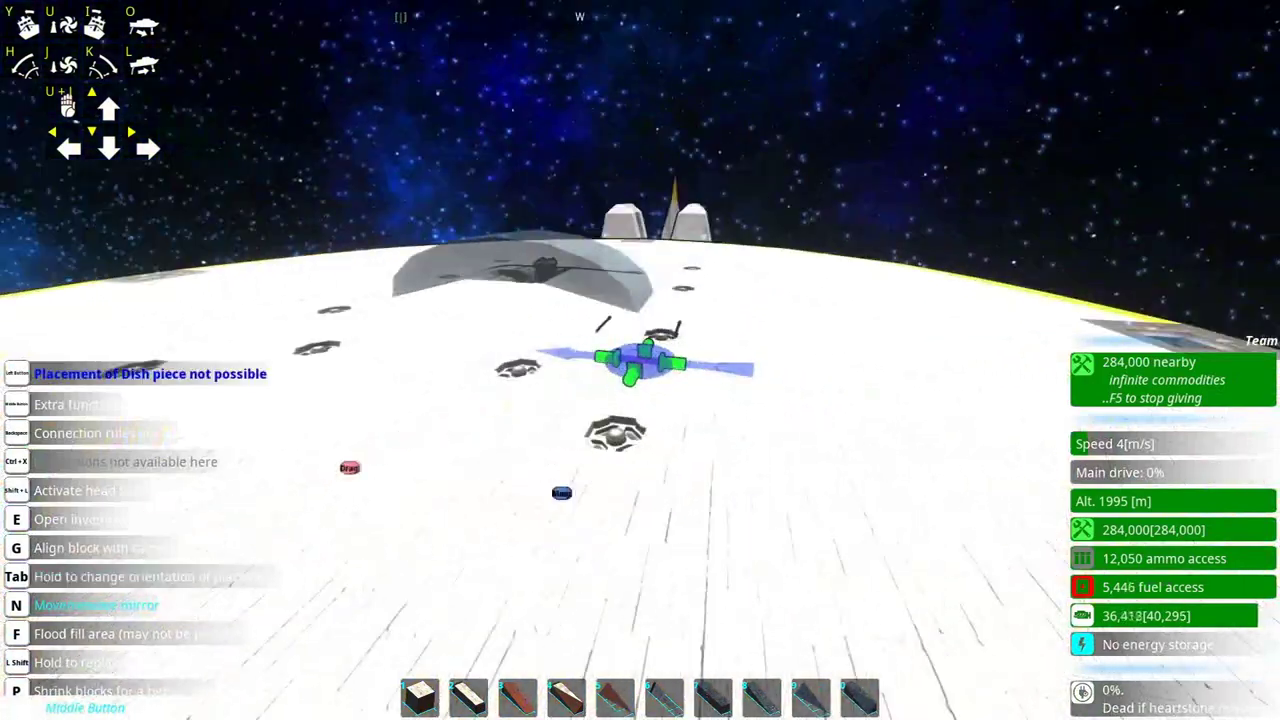
Try a dish decoration on the deck with scaling 5 on all axes, up-down positioning 1 and pitch 90.
key(Tab)
key(w)
key(s)
key(s)
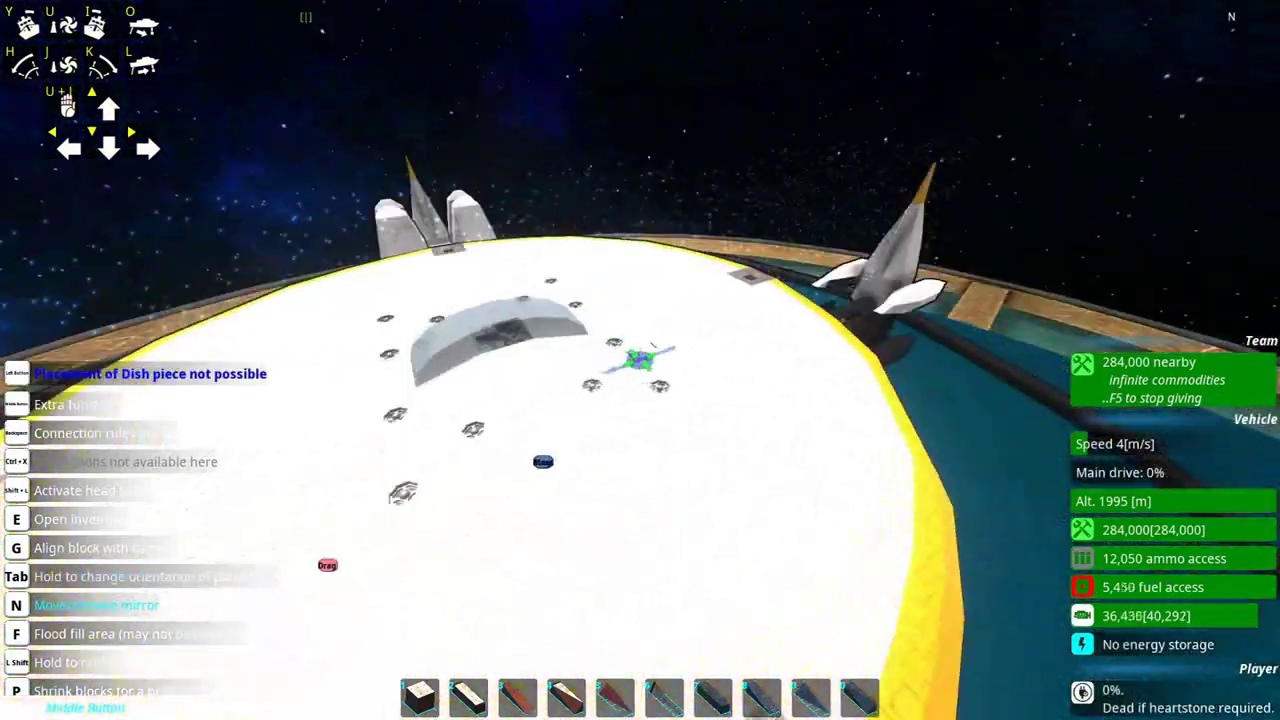
key(shift)
key(ctrl+x)
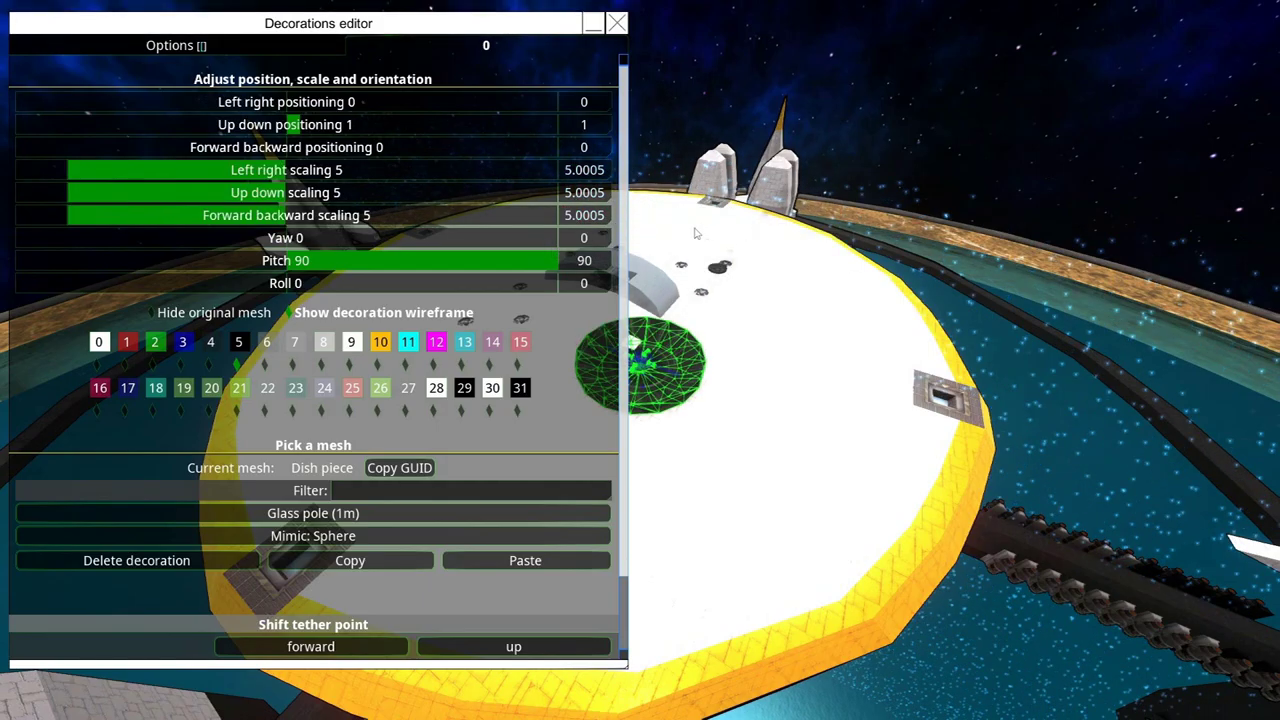
key(Escape)
Remove the large dish decoration and its mirrored copy from the deck.
key(w)
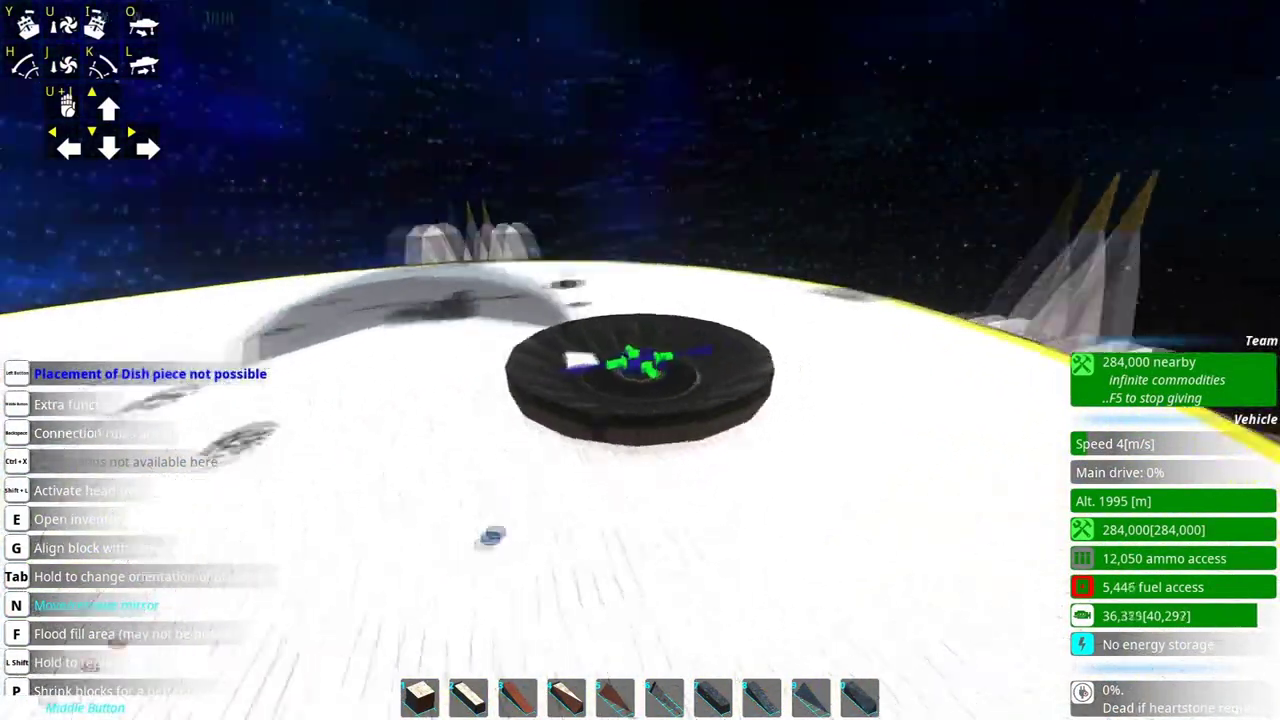
right_click(640, 360)
key(w)
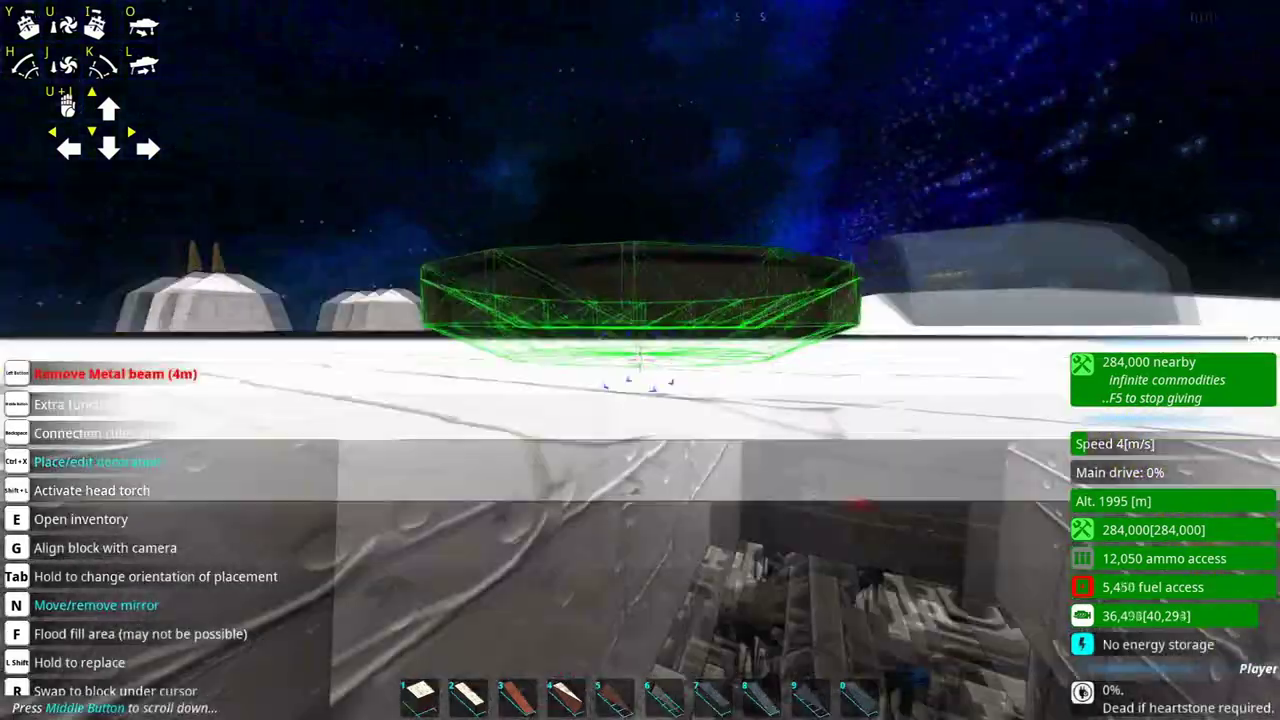
key(ctrl+x)
key(ctrl+x)
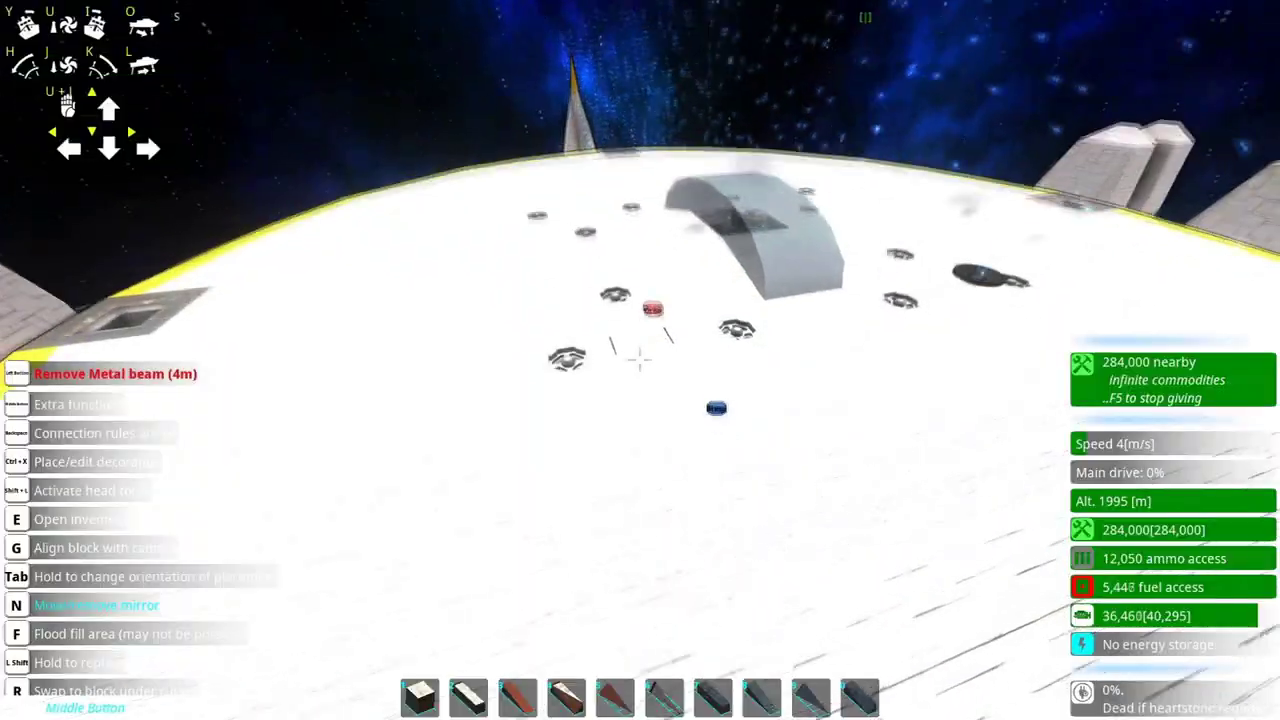
key(ctrl+x)
key(Escape)
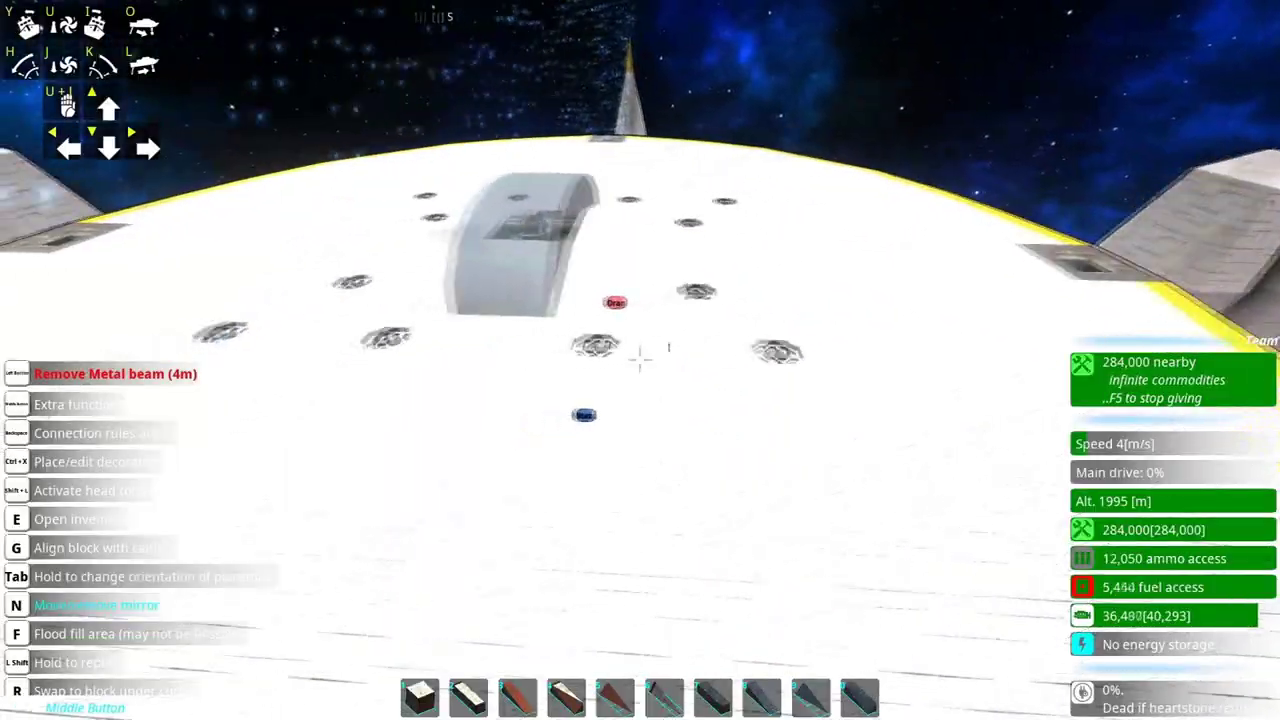
key(w)
key(s)
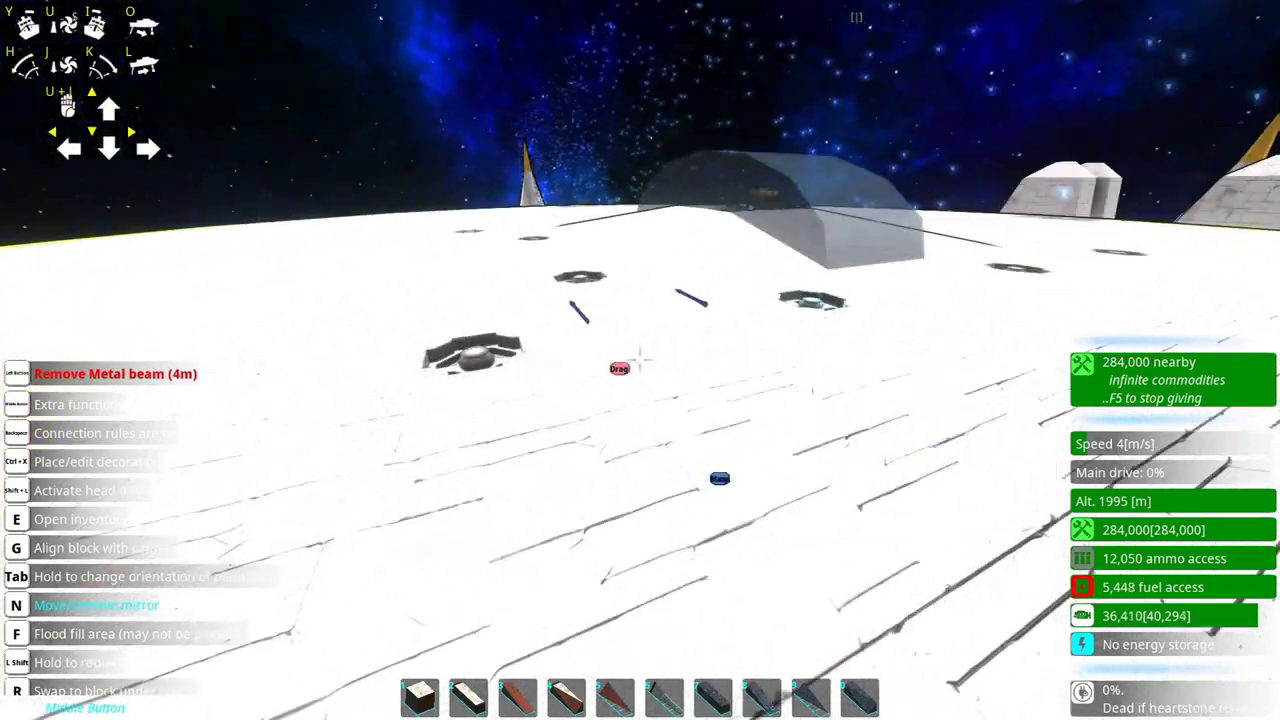
key(w)
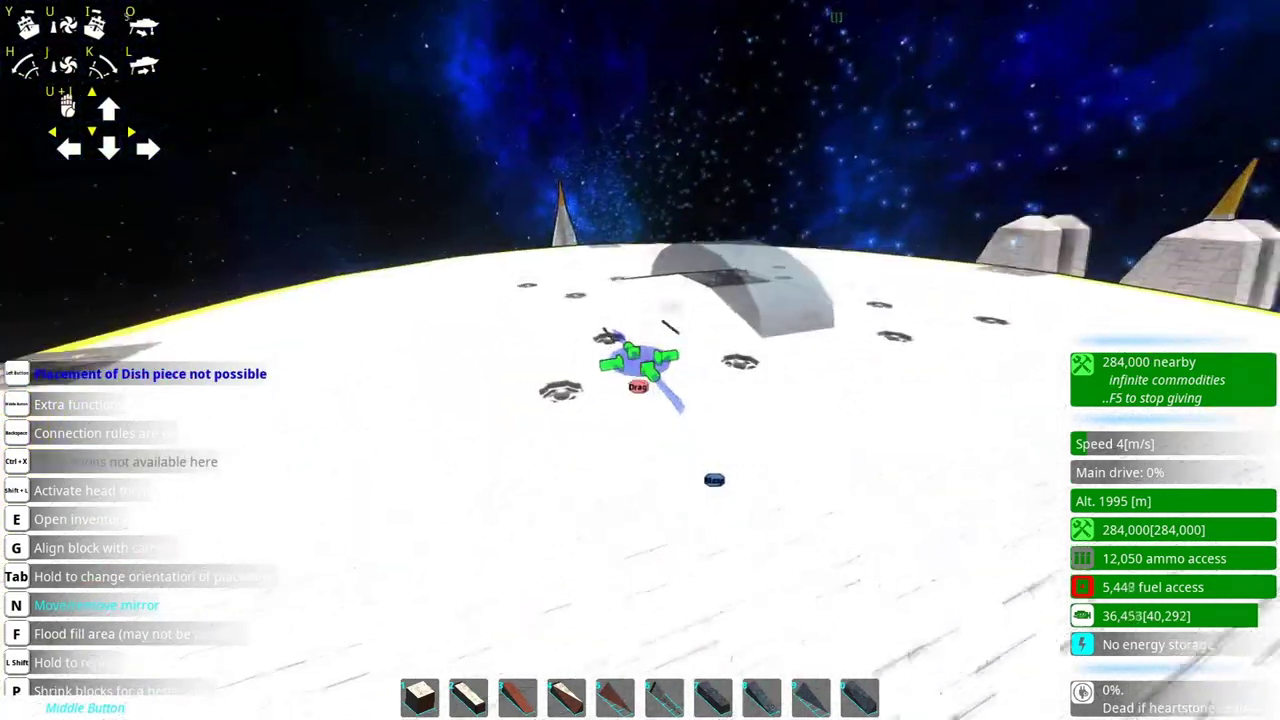
right_click(640, 360)
key(1)
key(w)
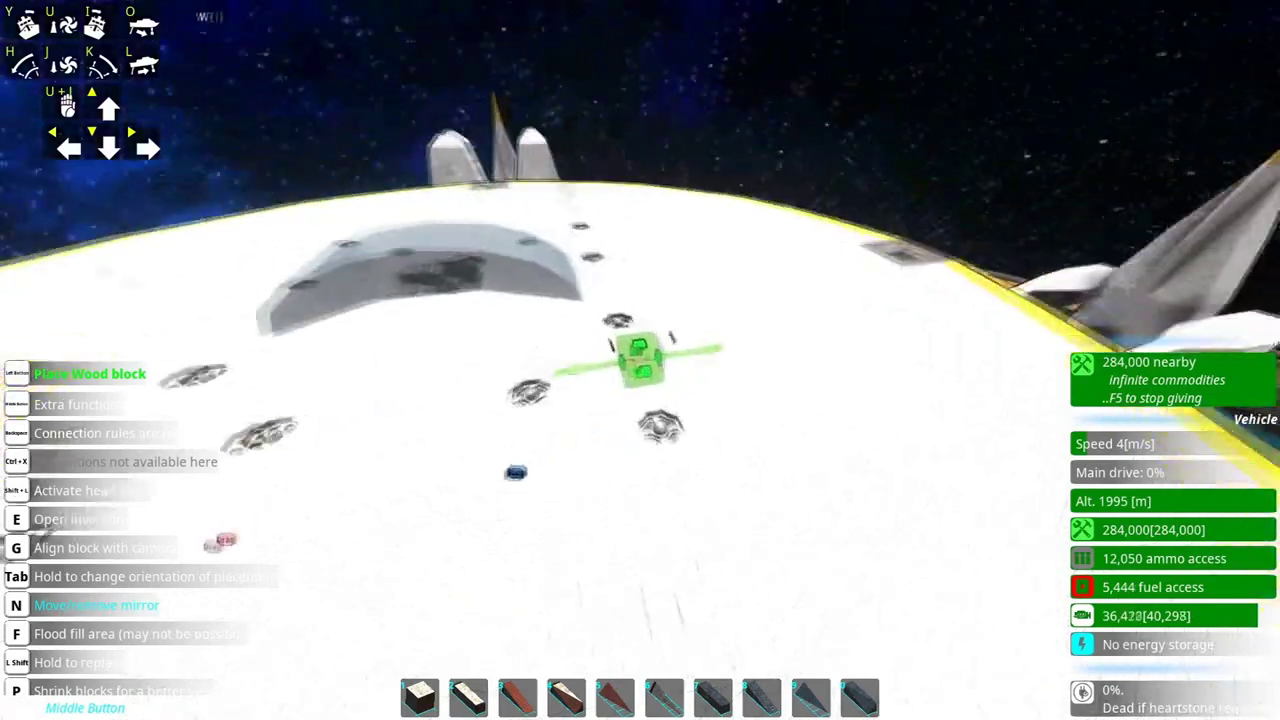
key(s)
Pick the Dish piece again and add a black dish decoration with scaling 5, up-down positioning 1 and pitch 90 on the deck.
key(e)
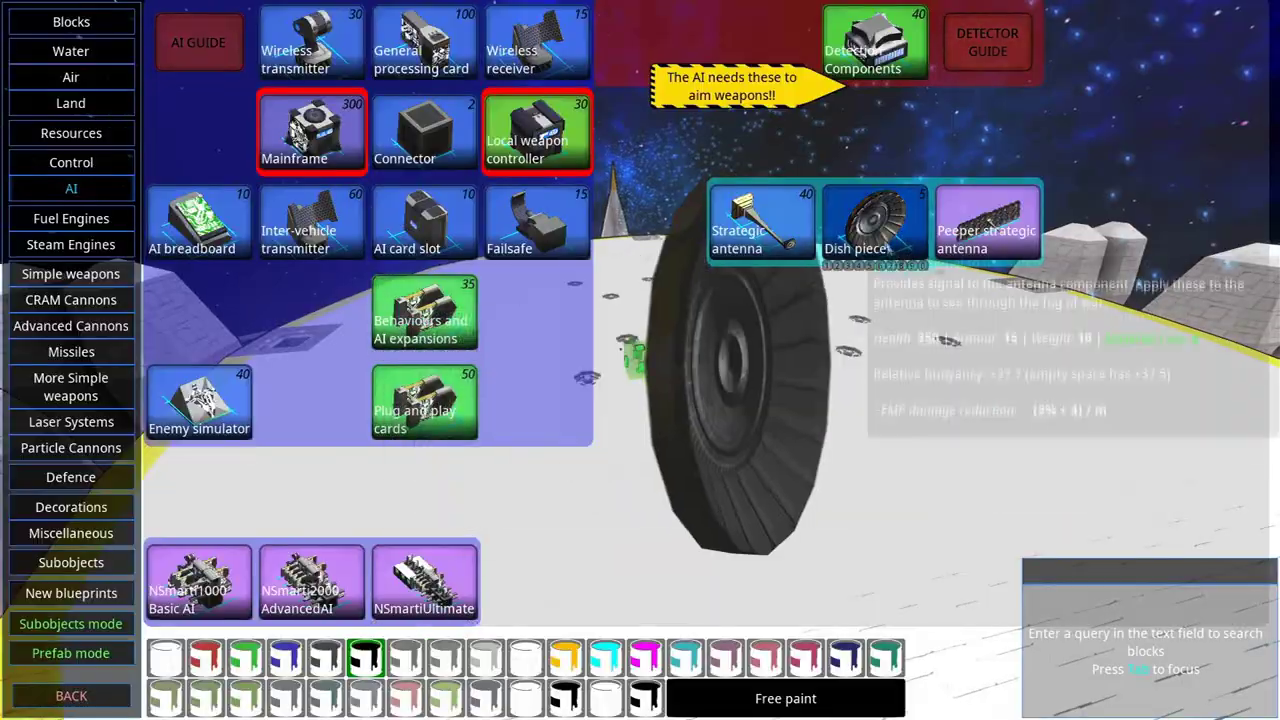
click(873, 223)
key(Tab)
key(w)
key(Tab)
key(s)
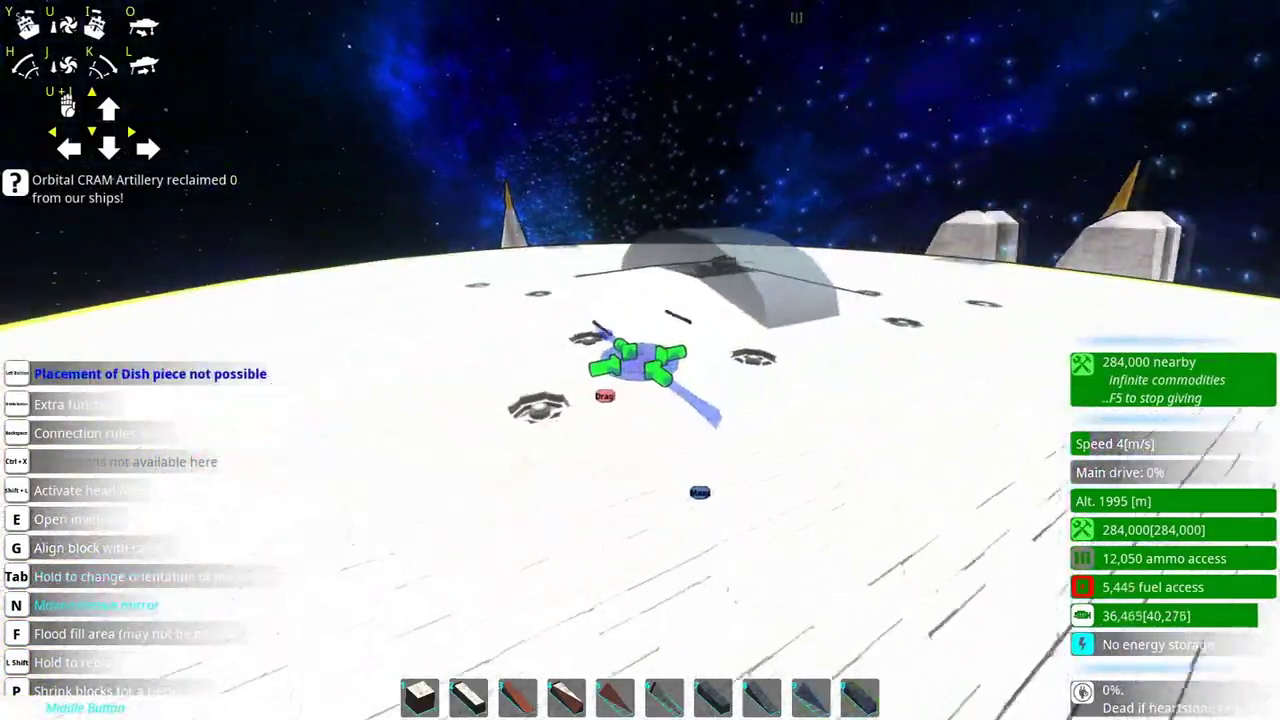
key(Insert)
text(5)
key(Return)
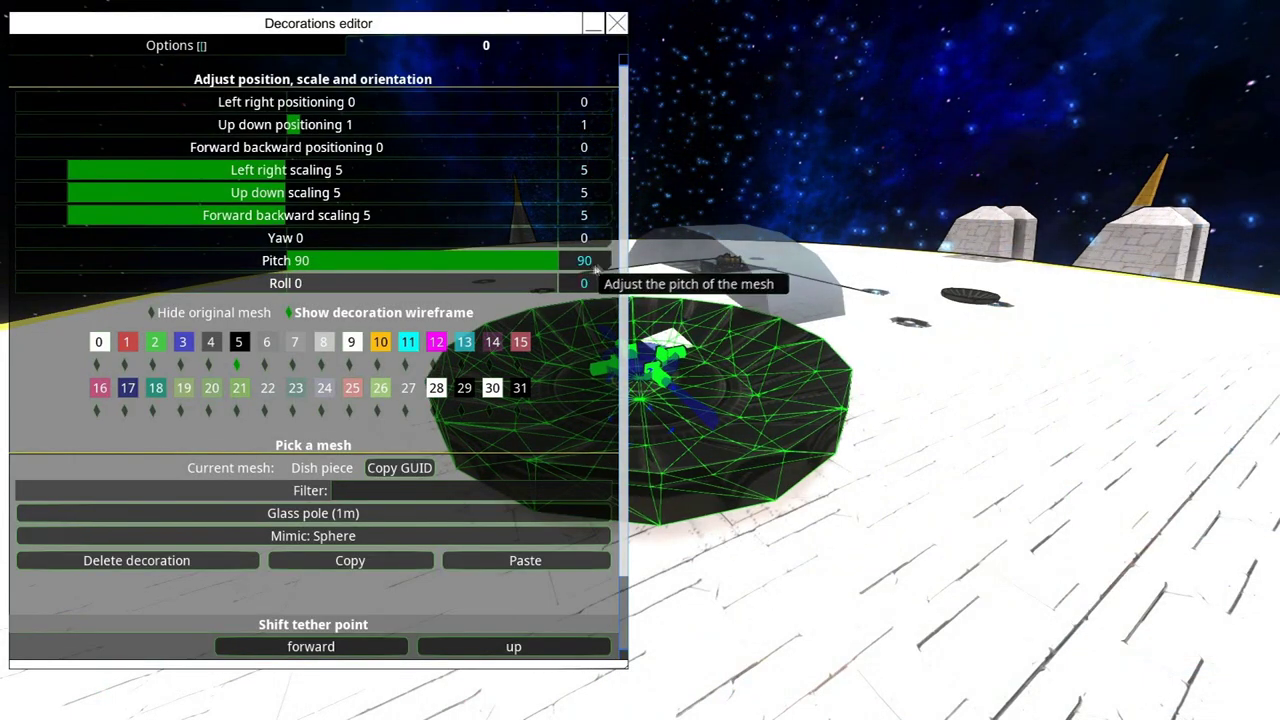
Try tilting the dish decoration with yaw 180, pitch 86.2 and roll 0.
drag(596, 266, 668, 276)
drag(291, 242, 350, 242)
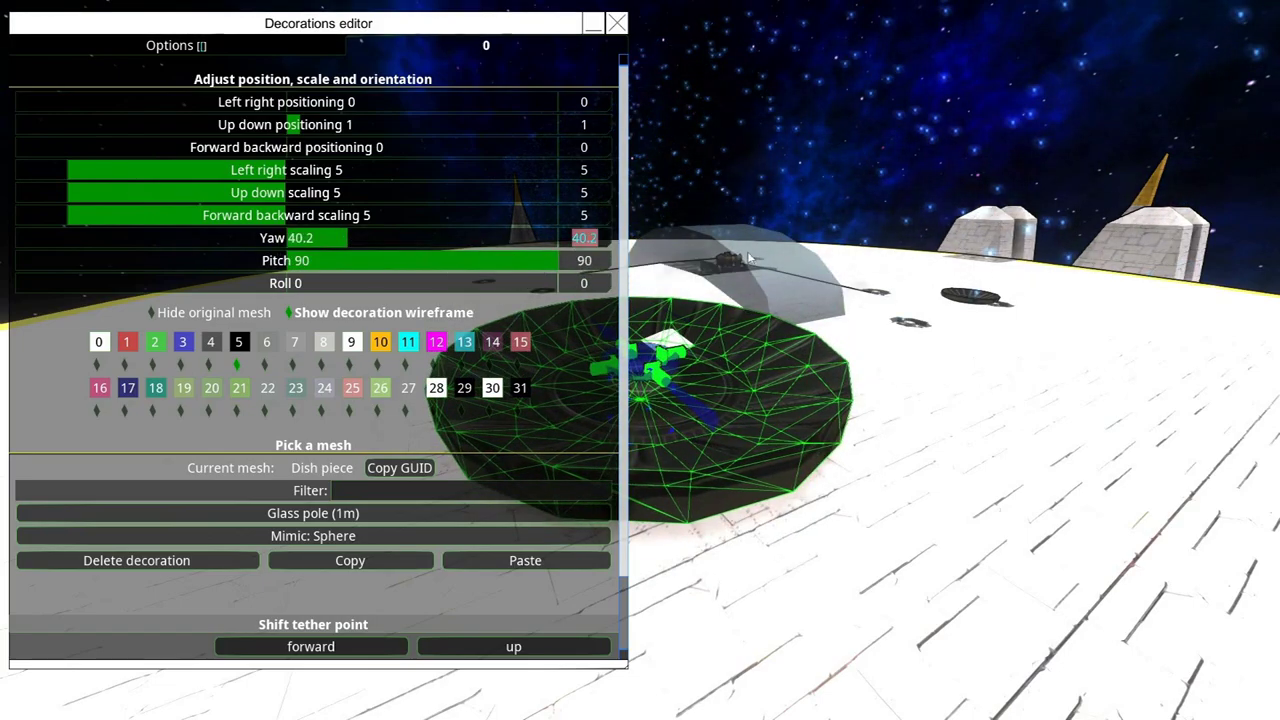
text(90)
key(Return)
mouse_move(572, 262)
mouse_down()
mouse_move(338, 266)
mouse_move(582, 265)
mouse_move(540, 262)
mouse_move(567, 244)
mouse_up()
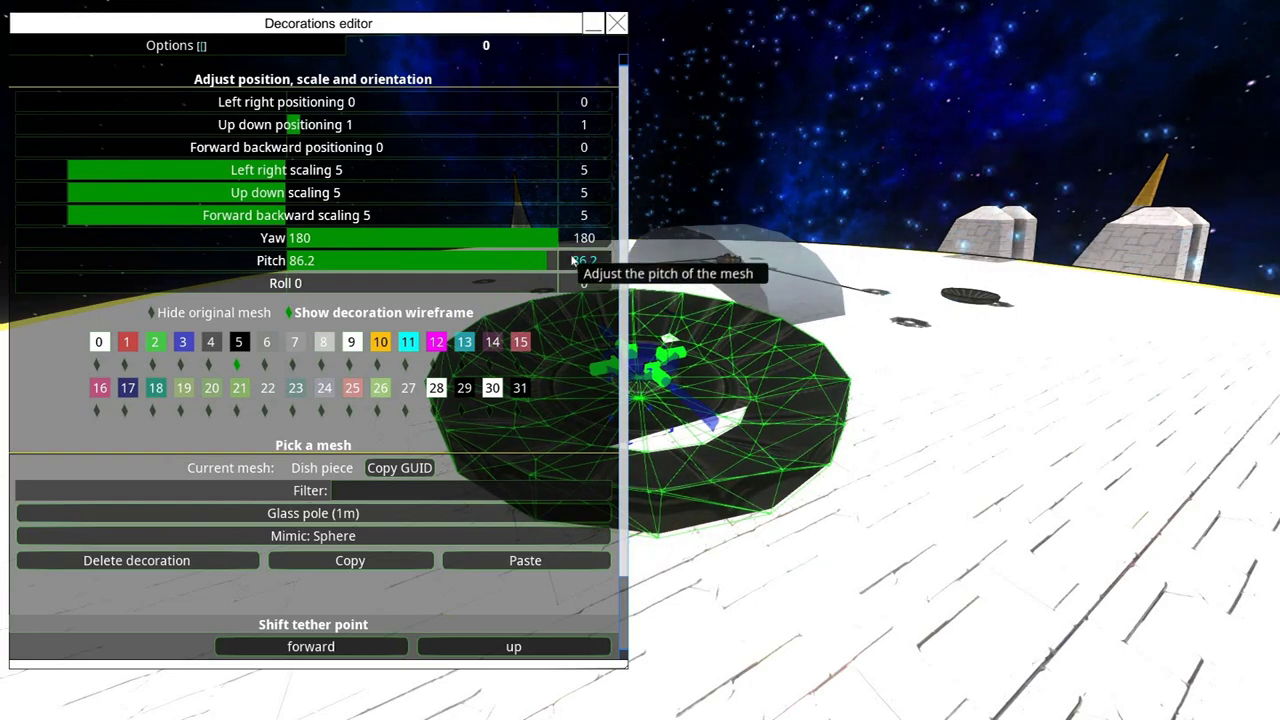
click(297, 283)
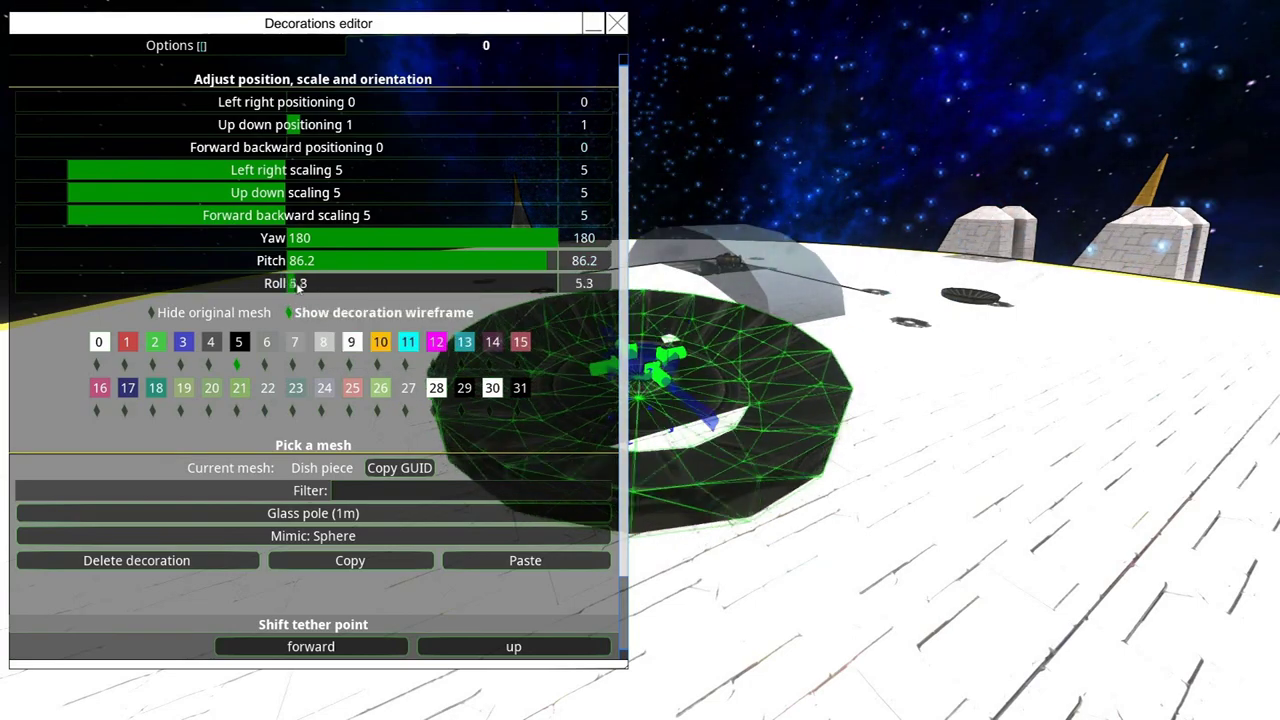
drag(334, 287, 428, 285)
text(0)
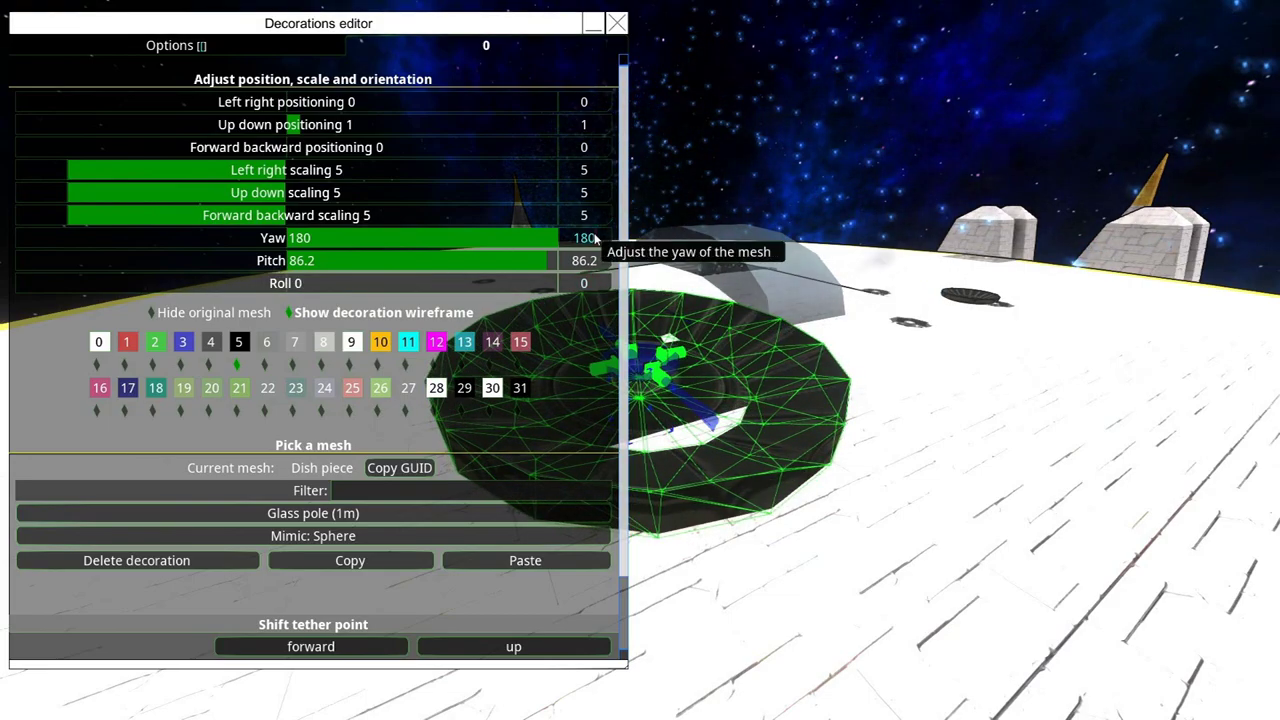
Rotate the dish decoration to yaw -128.7 and pitch 72.5.
drag(464, 242, 396, 246)
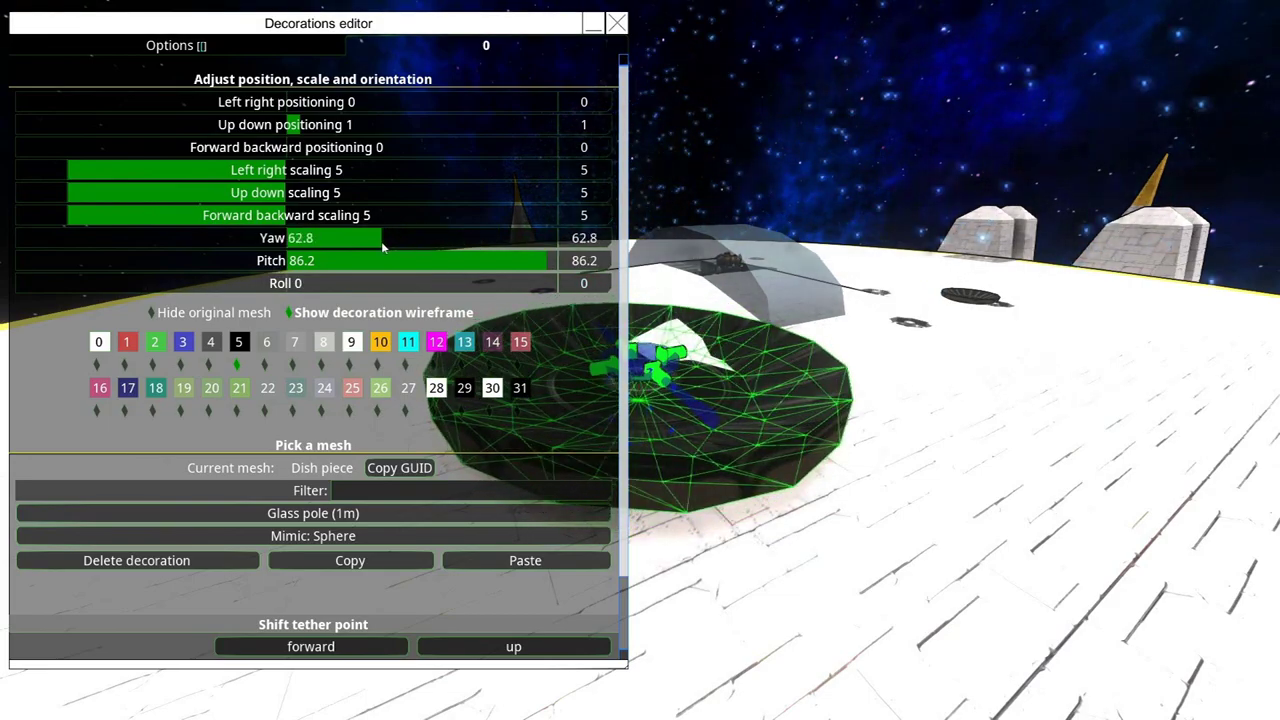
drag(800, 267, 621, 348)
drag(547, 260, 584, 268)
drag(303, 262, 599, 246)
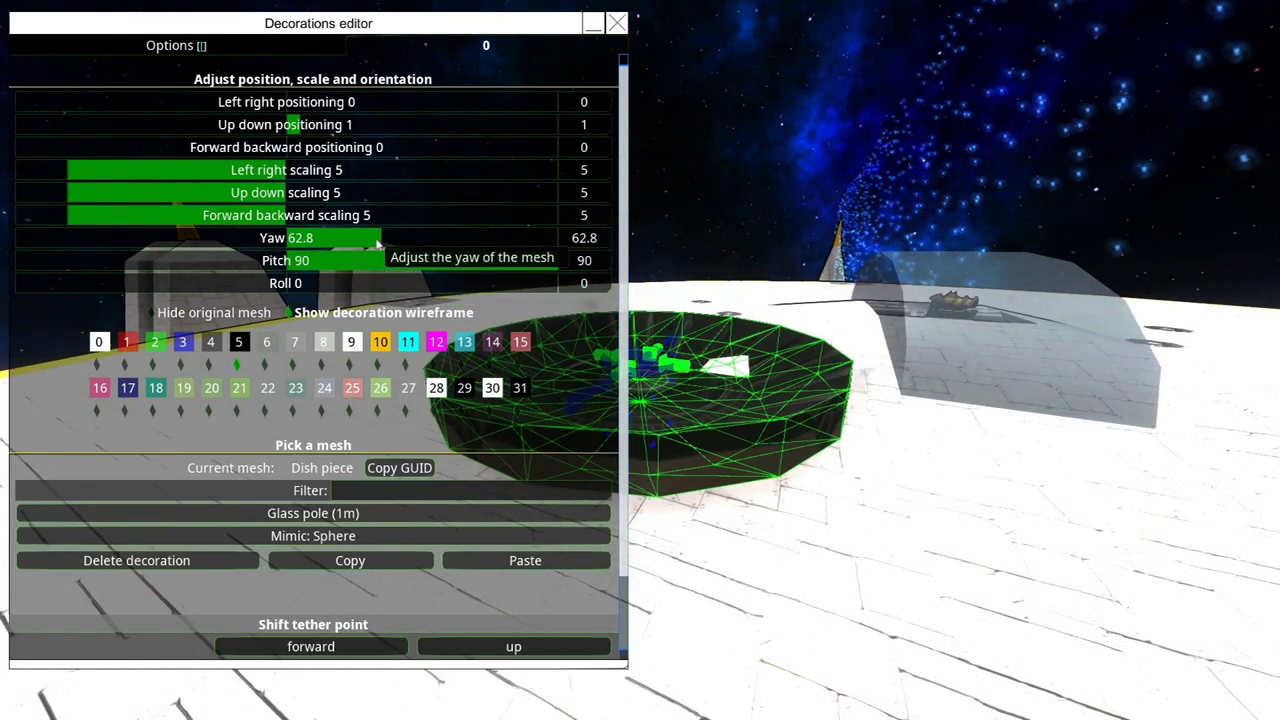
drag(340, 240, 108, 268)
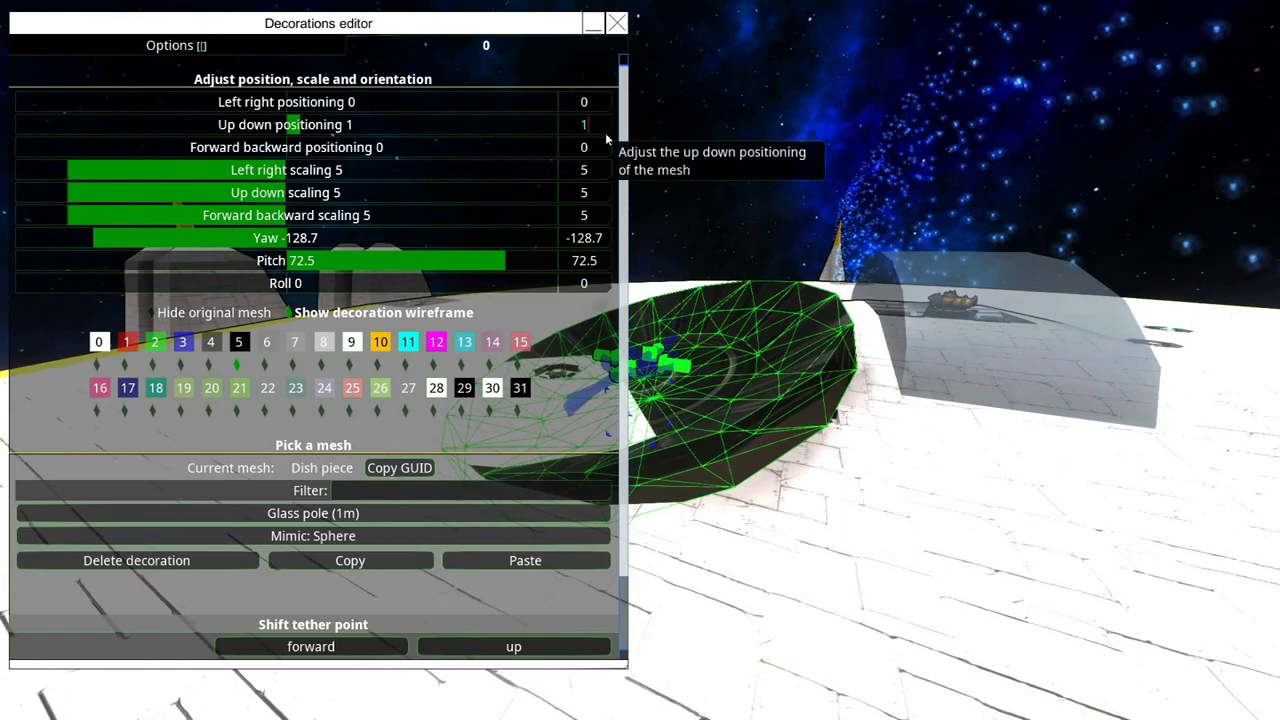
Apply the tilted dish decoration with mirror to the other side of the deck.
scroll(601, 129, up, 11)
click(206, 46)
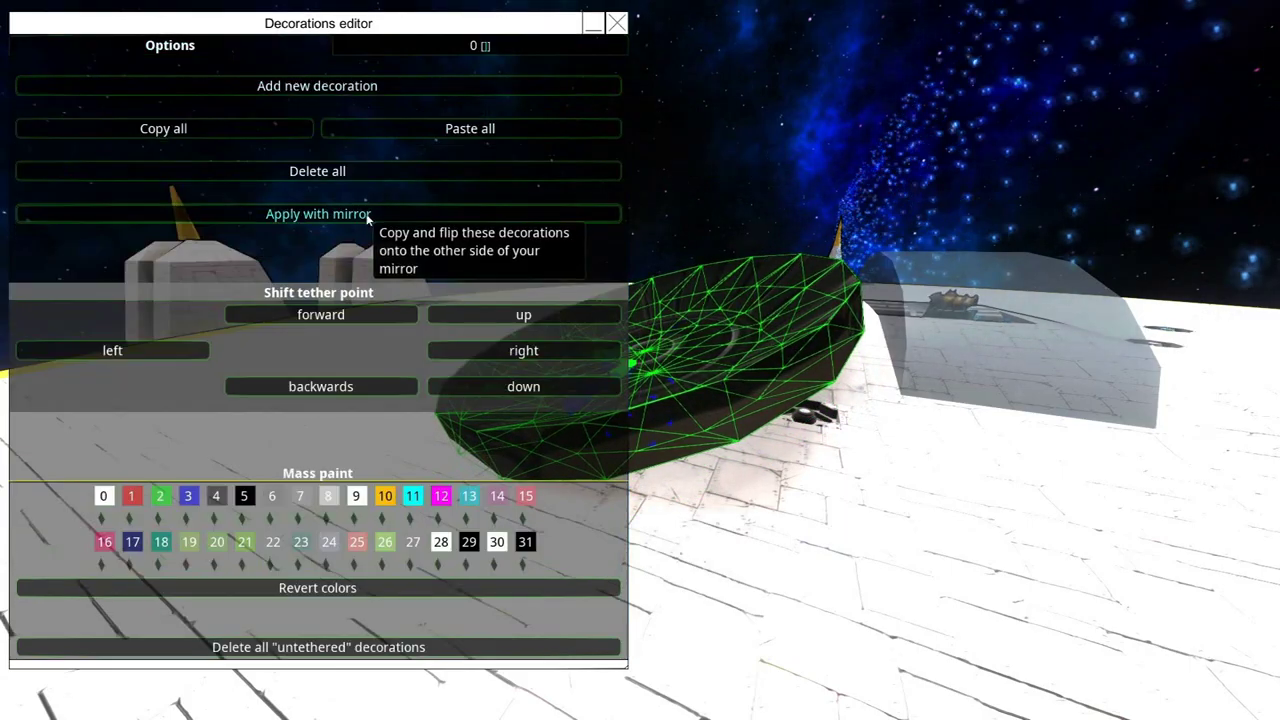
click(368, 217)
key(Escape)
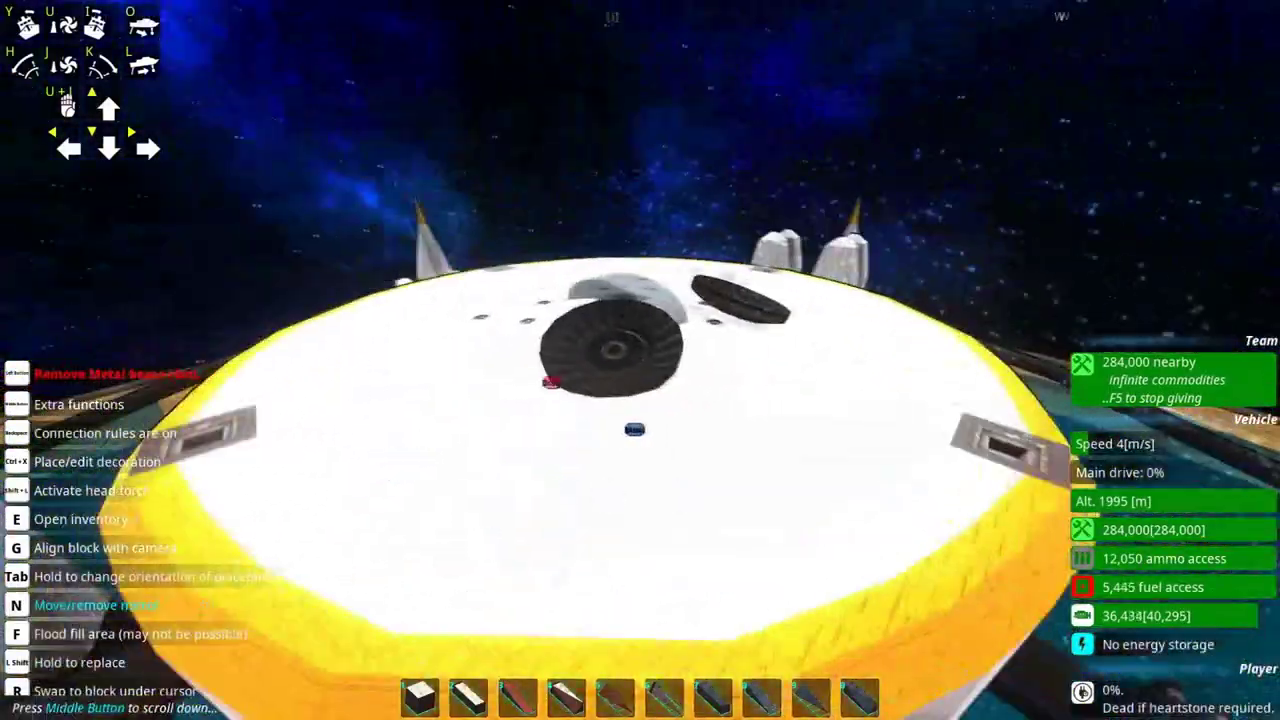
Copy all decorations from the tilted dish and paste them onto the neighbouring undecorated spot on the deck.
key(w)
key(s)
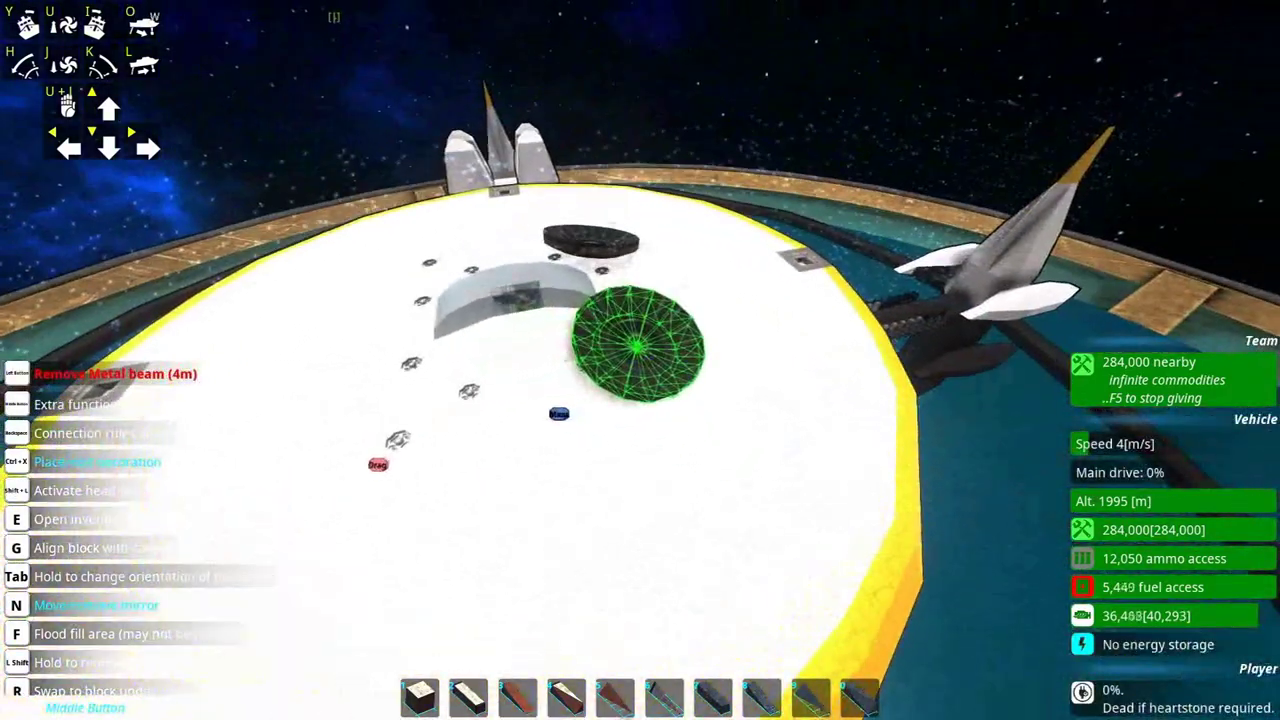
key(ctrl+x)
click(192, 130)
key(Escape)
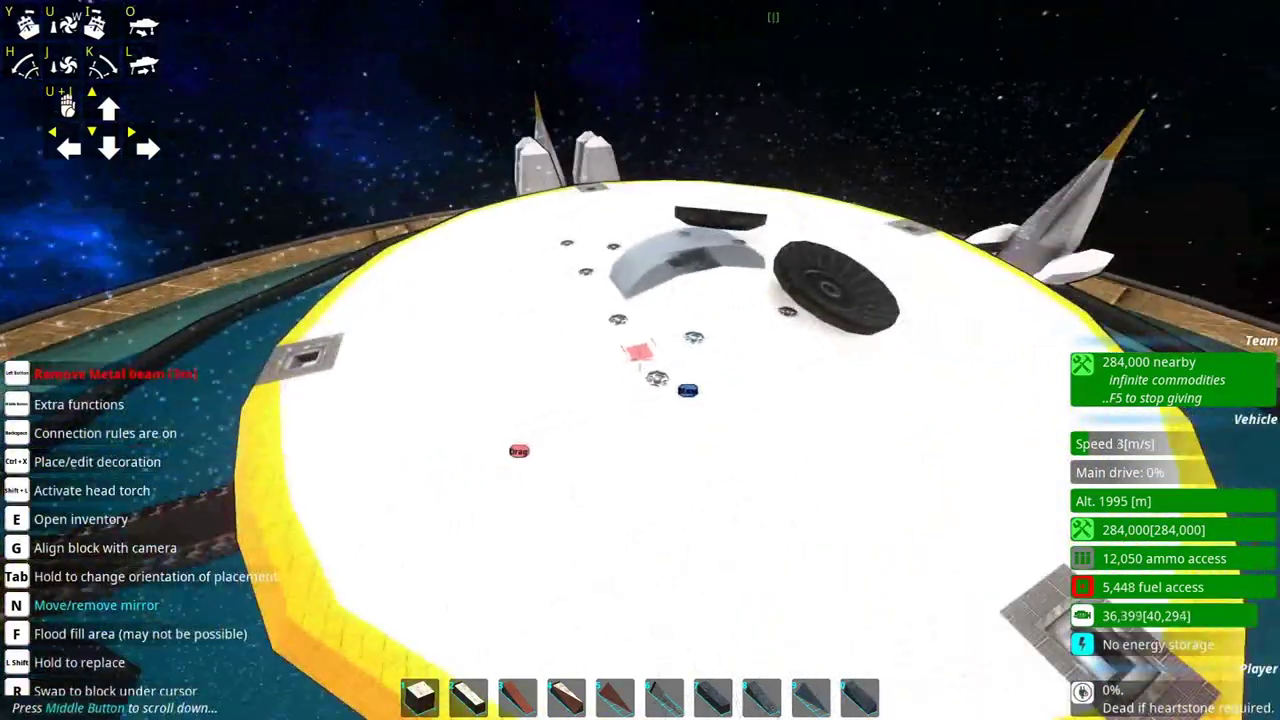
key(ctrl+x)
click(493, 117)
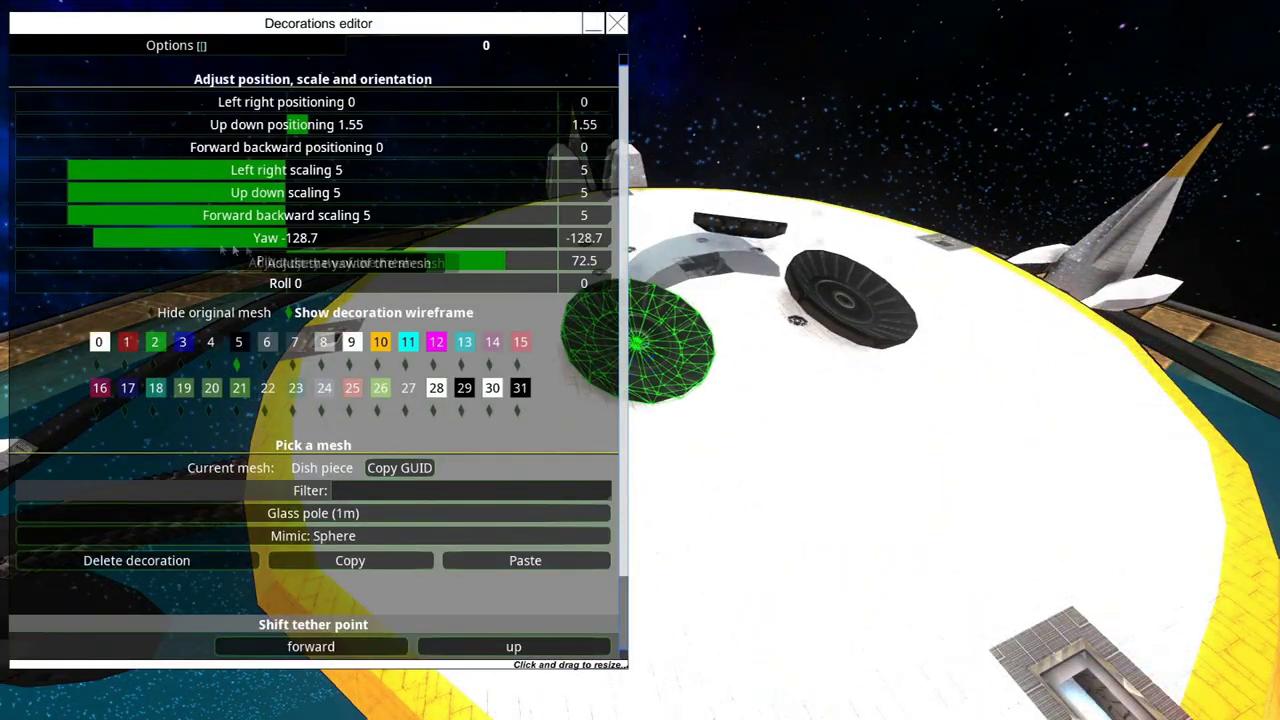
Rotate the pasted dish to a yaw of about -57 and apply it with mirror.
drag(170, 237, 188, 233)
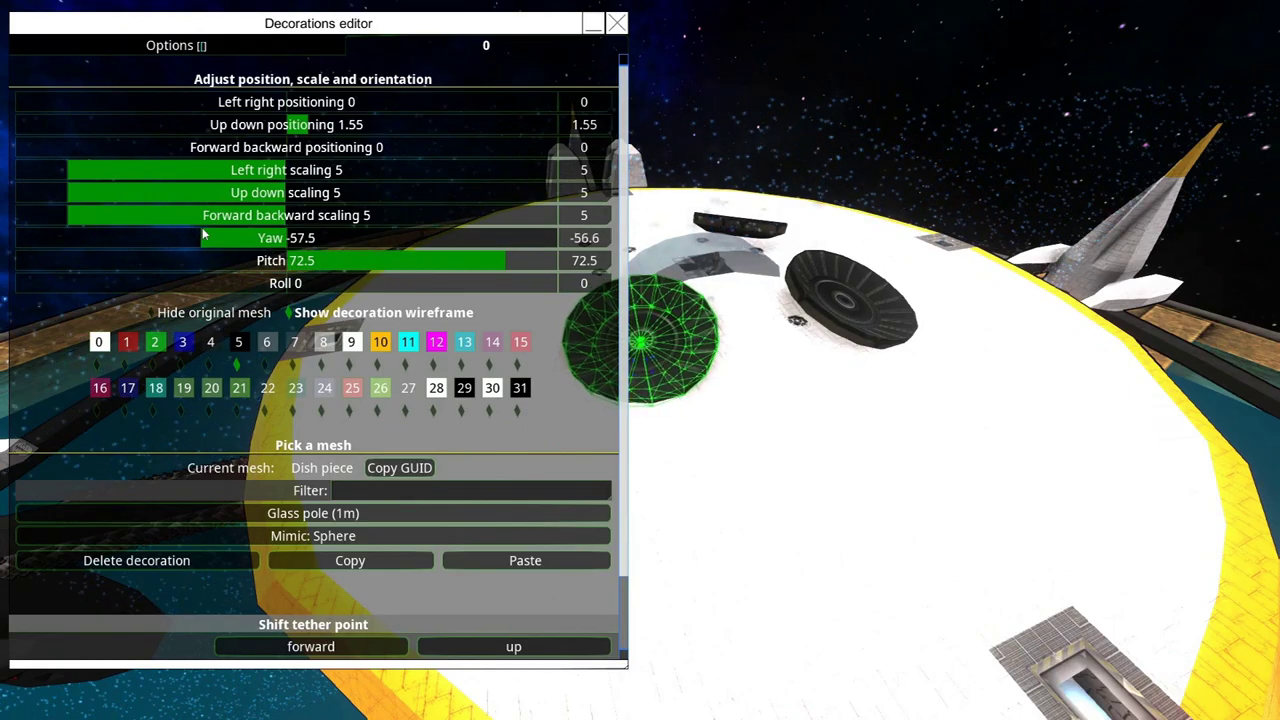
click(194, 46)
click(369, 215)
key(Escape)
key(s)
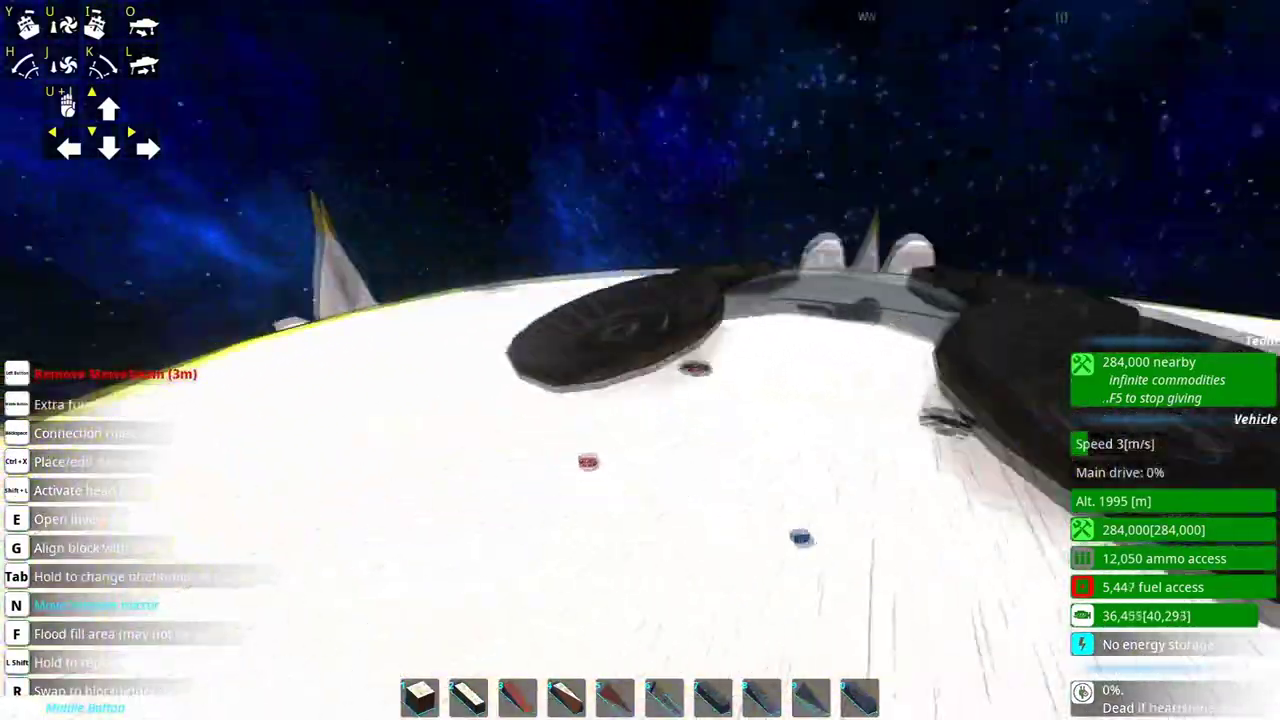
Add a black Strategic Antenna decoration to the dish with up-down positioning 1, yaw -45 and pitch 45.
key(e)
click(762, 222)
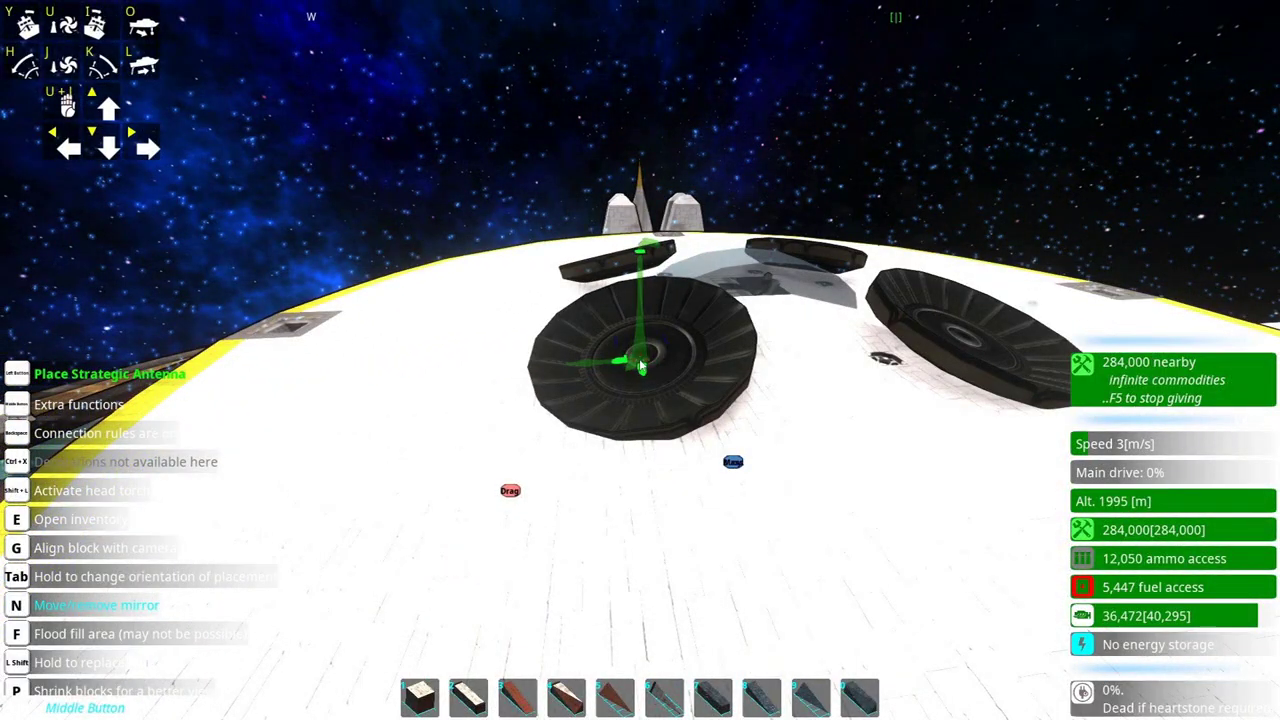
key(n)
click(313, 238)
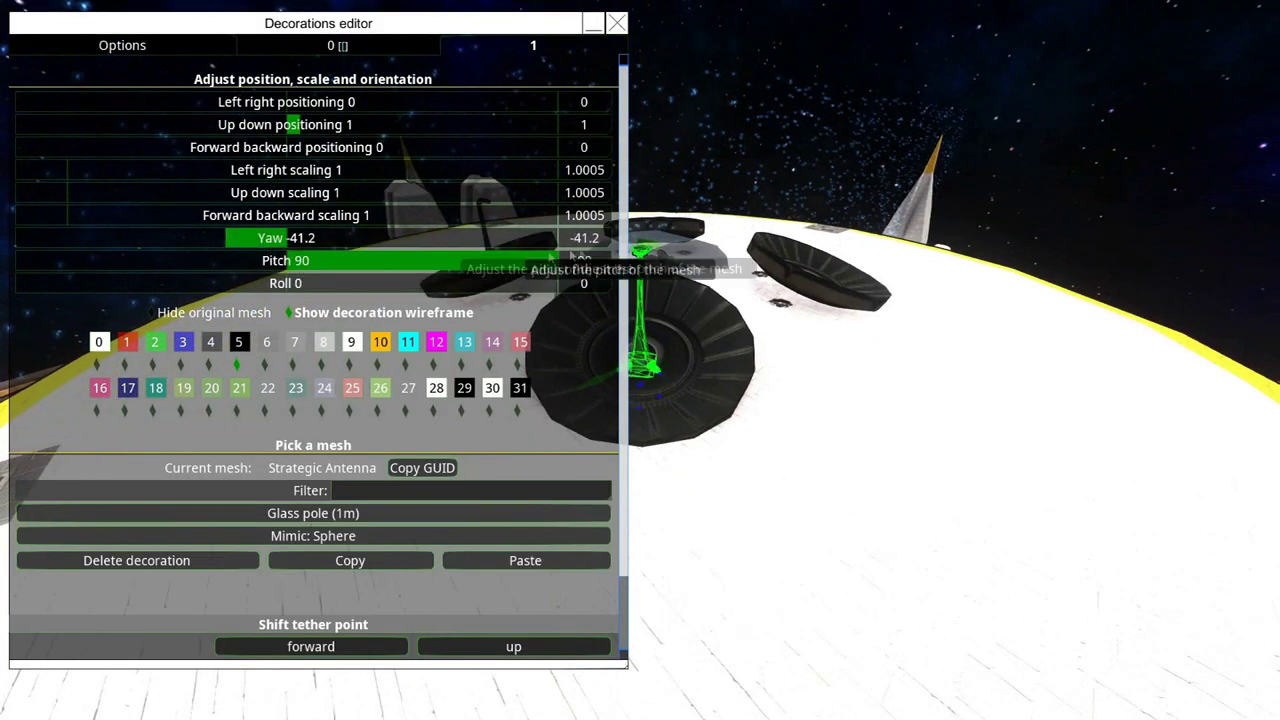
text(5)
drag(330, 288, 741, 306)
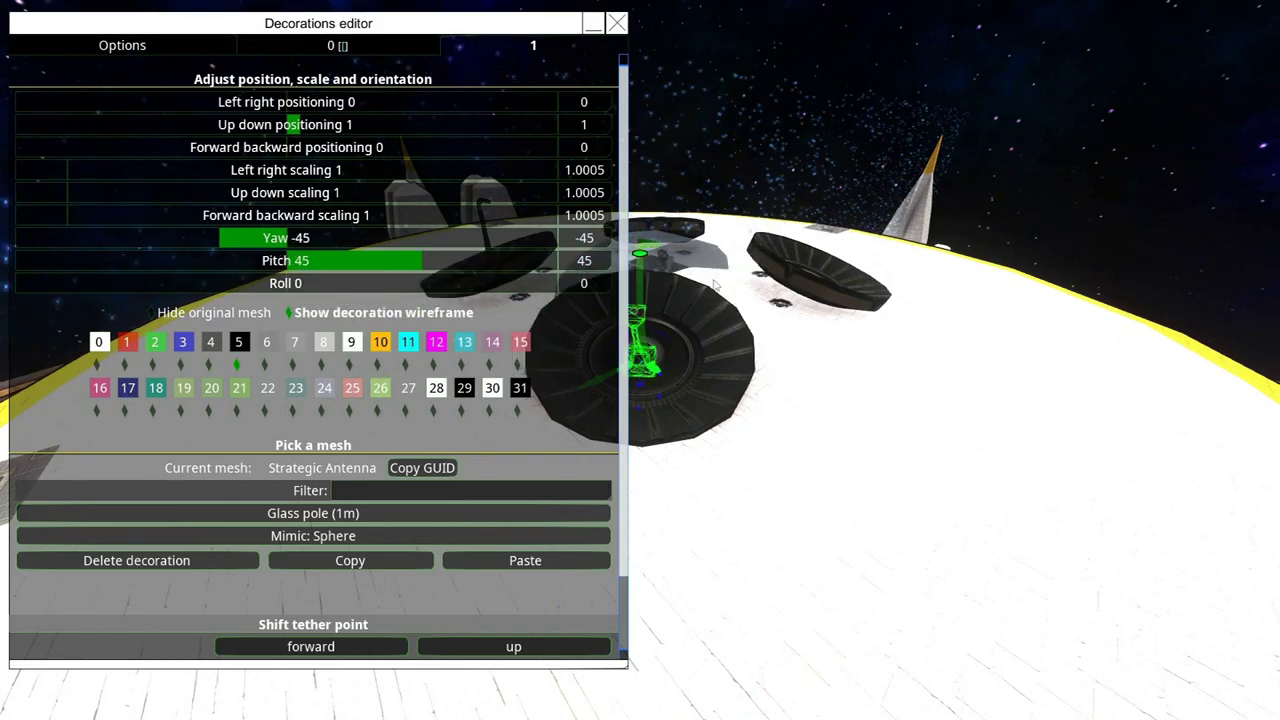
Set the antenna decoration's pitch to 75 and apply the dish and antenna with mirror.
key(Escape)
key(n)
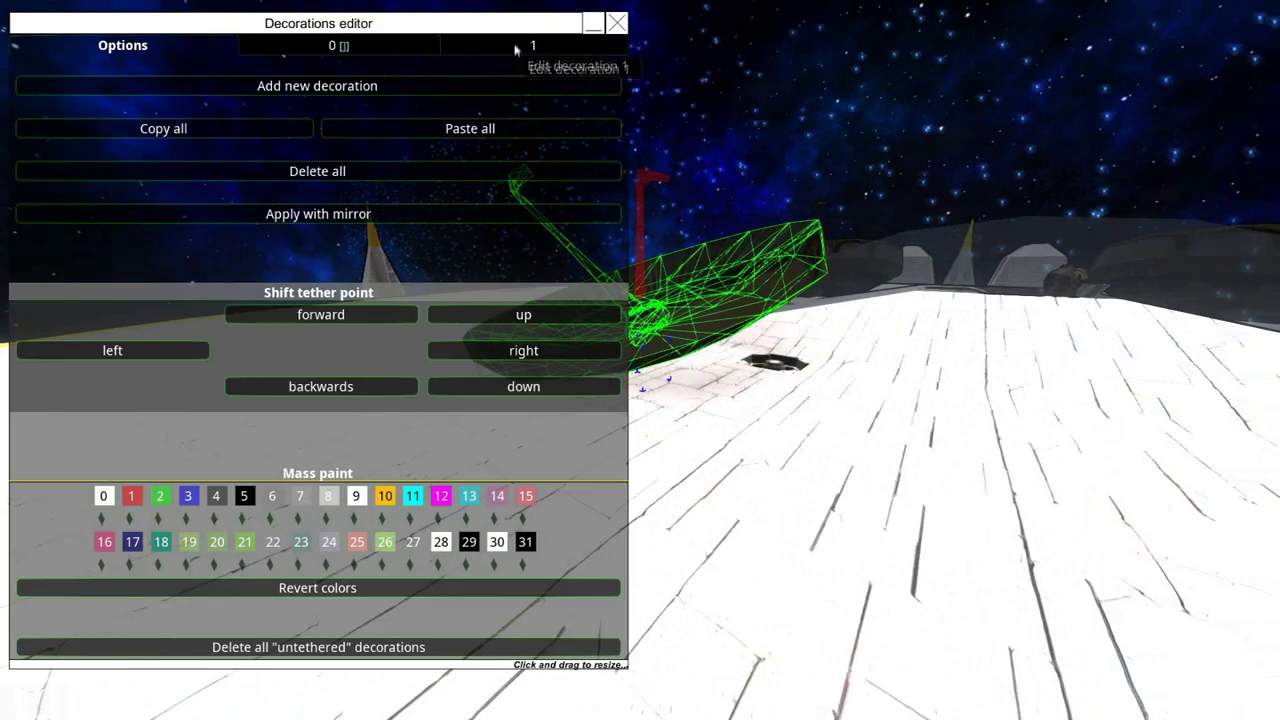
click(520, 46)
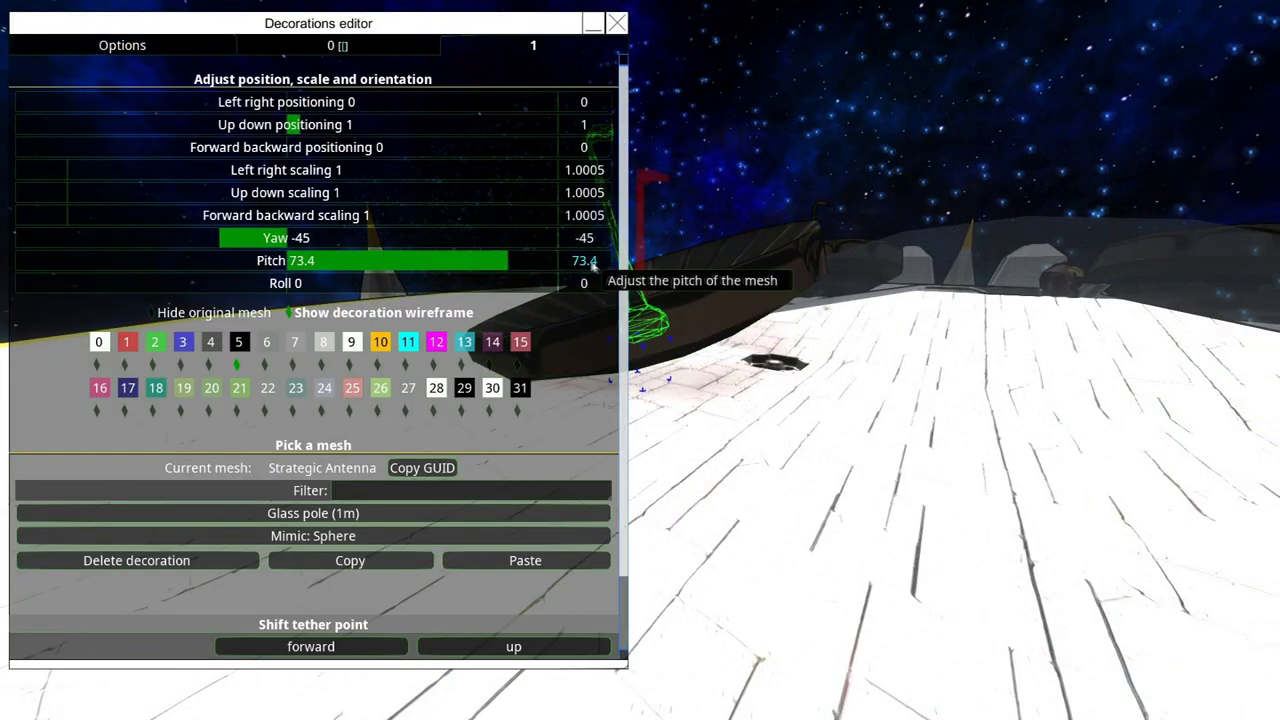
drag(570, 262, 696, 271)
text(75)
key(Return)
click(88, 42)
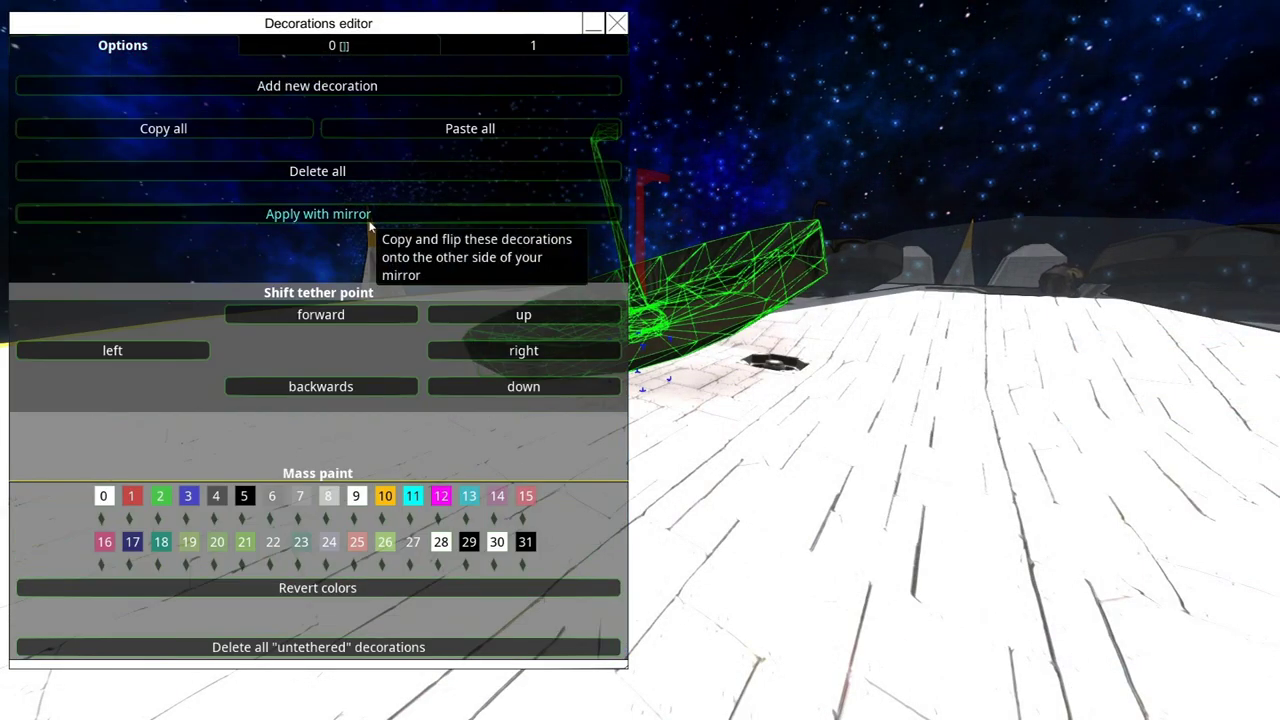
key(Escape)
Paste the Strategic Antenna as a new decoration on the neighbouring bare dish and try yaw 45.
key(shift+n)
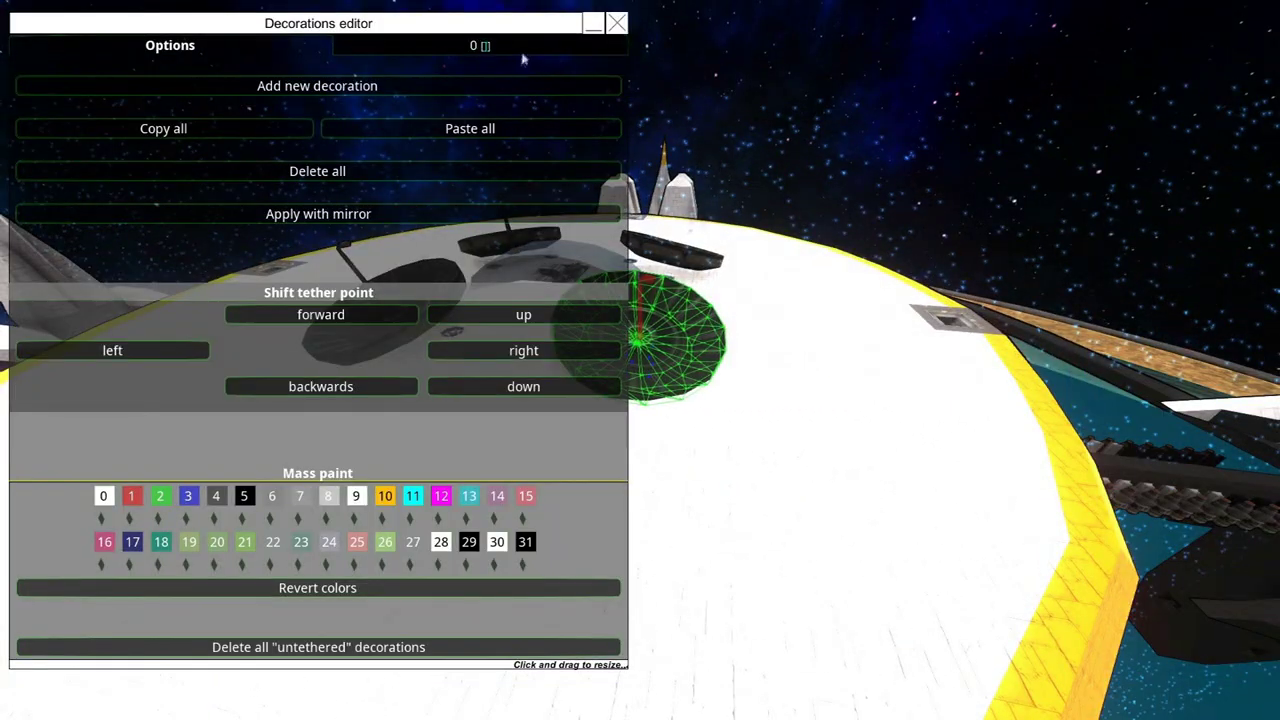
click(522, 86)
click(525, 560)
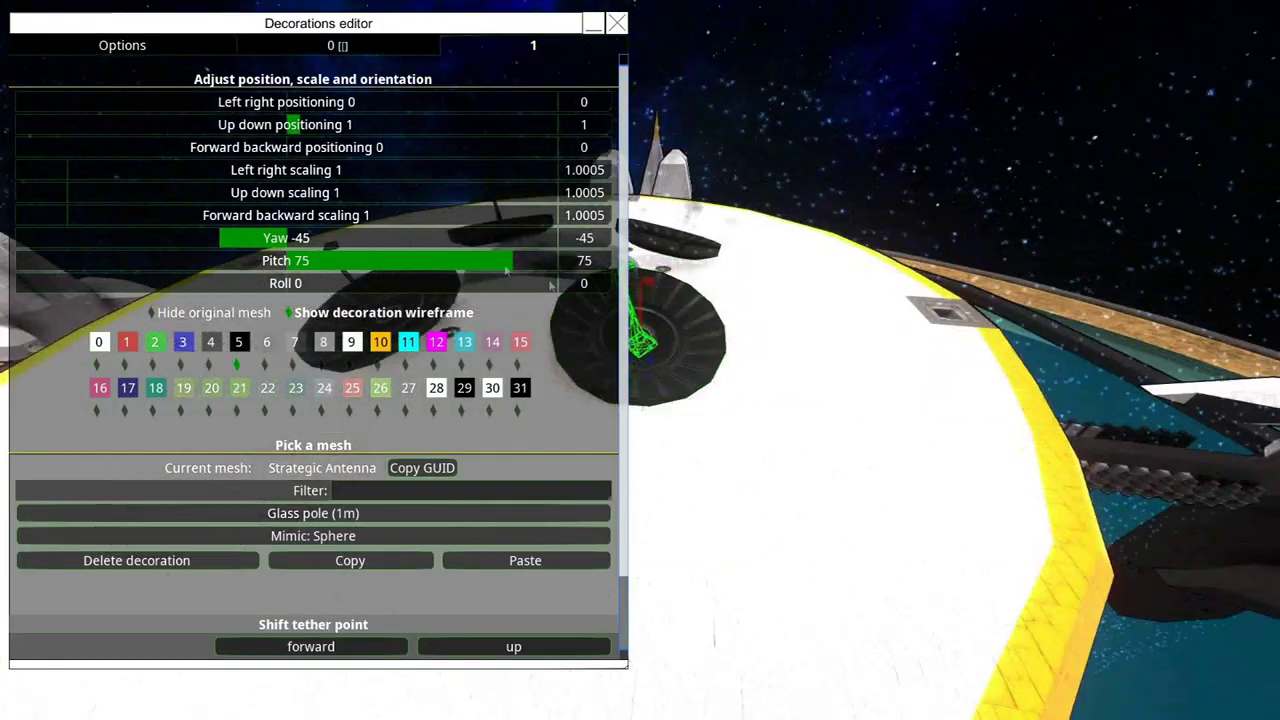
drag(571, 244, 816, 285)
text(45)
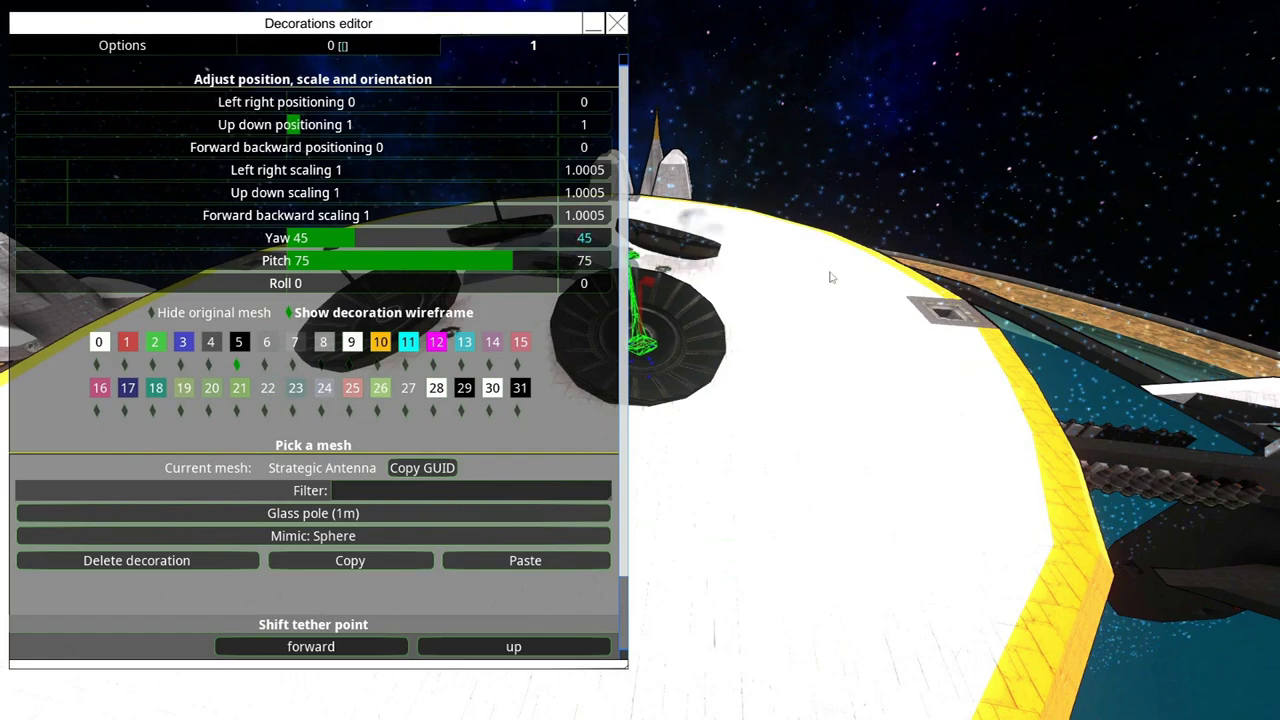
Set the pasted antenna's pitch to 62.3 and, after trying yaw -90, its yaw to about -120.8.
text(-)
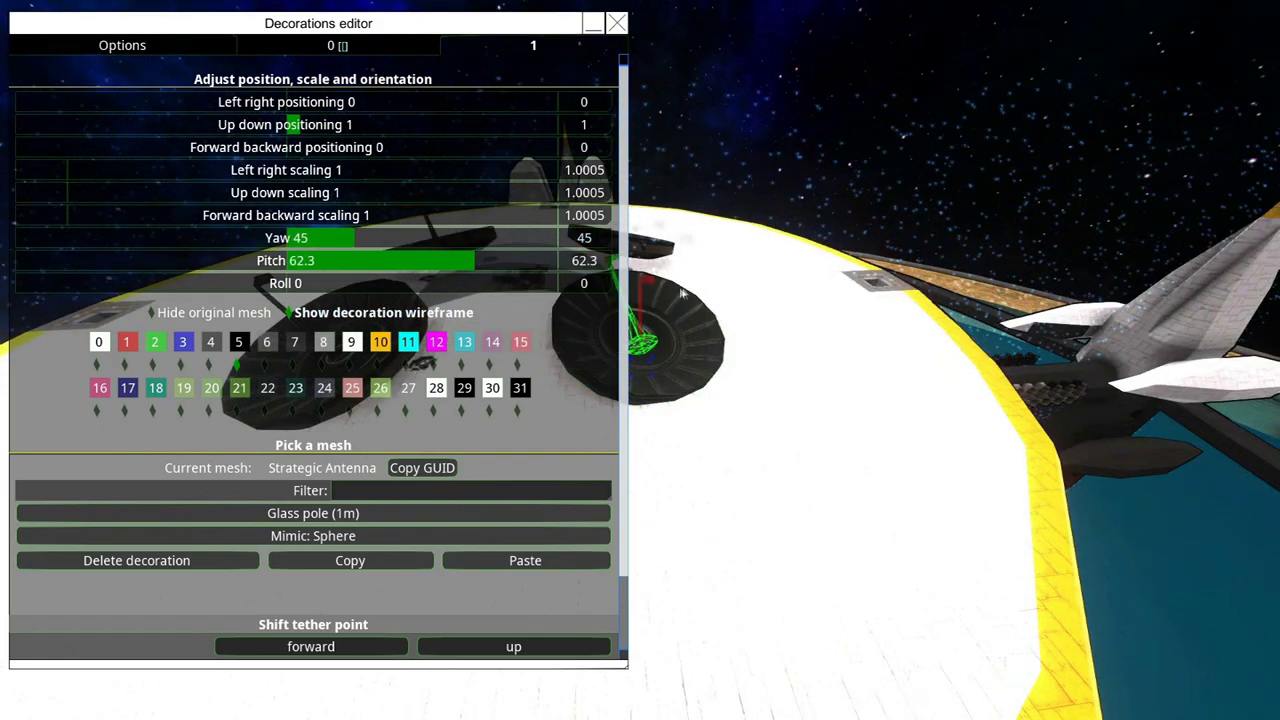
drag(683, 293, 525, 318)
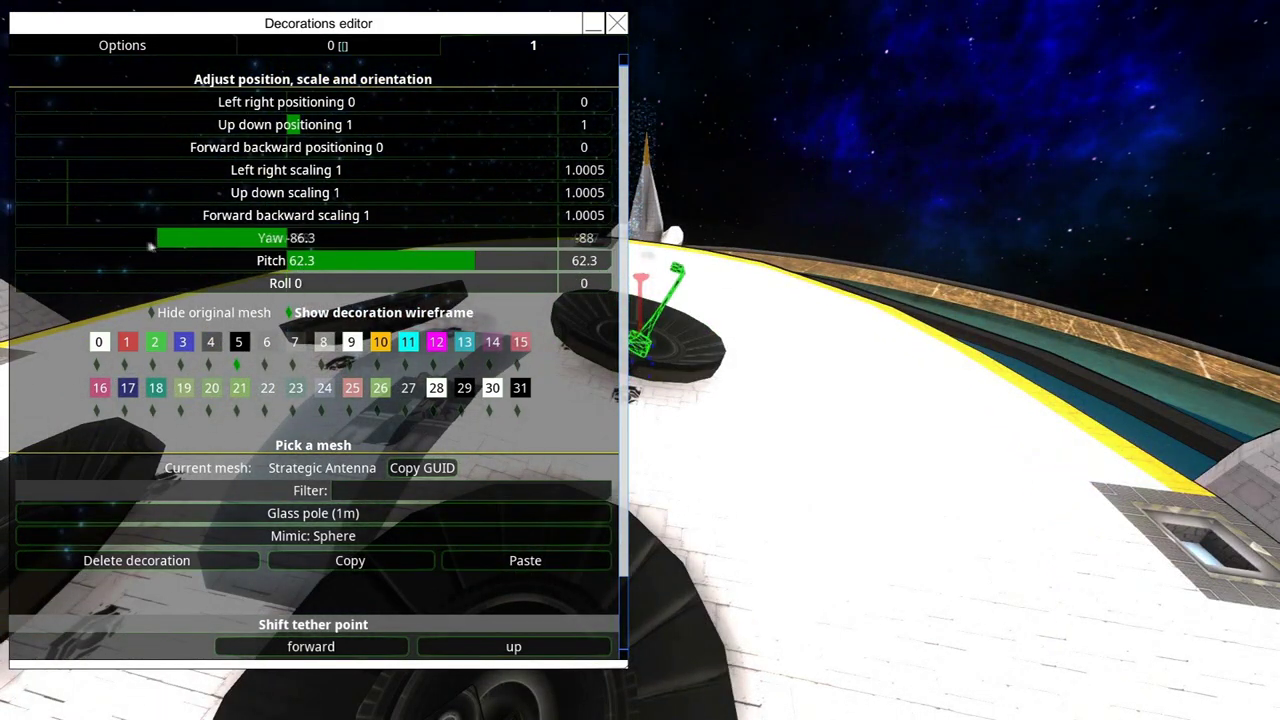
text(90)
drag(729, 262, 650, 290)
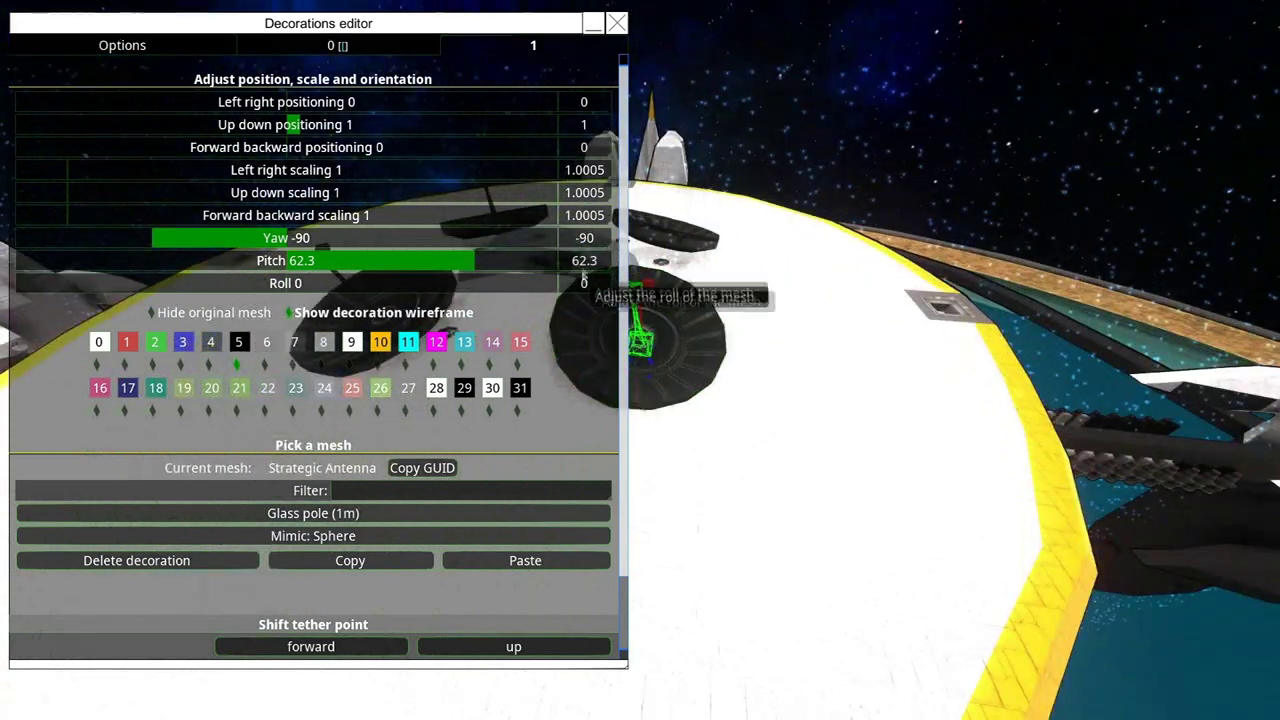
click(594, 238)
drag(150, 240, 124, 243)
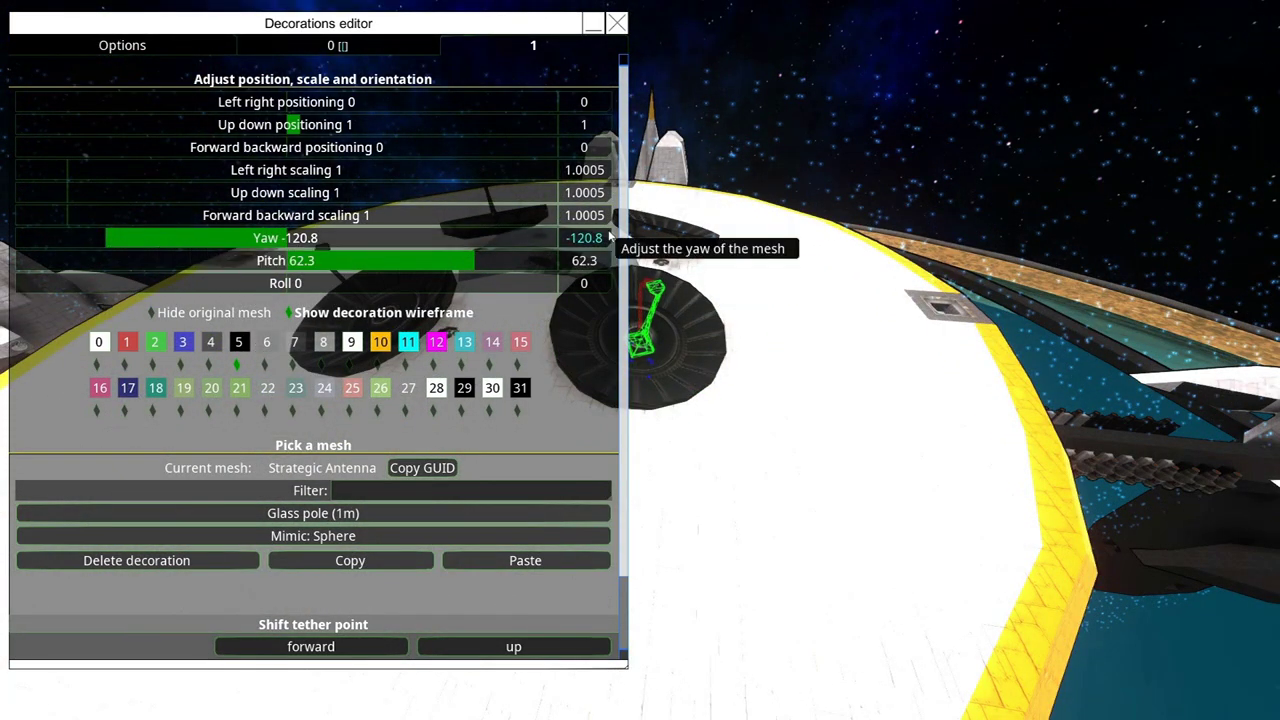
key(Escape)
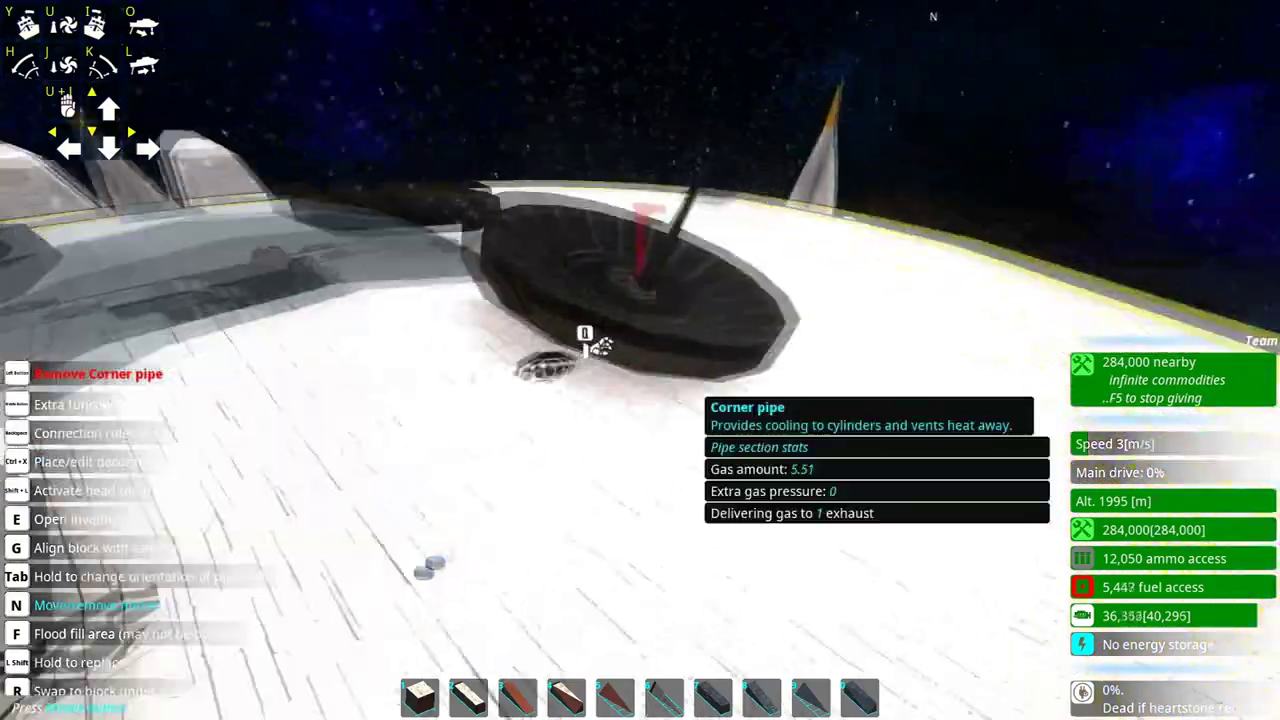
Raise the up-down positioning of the pasted antenna by .25.
key(ctrl+x)
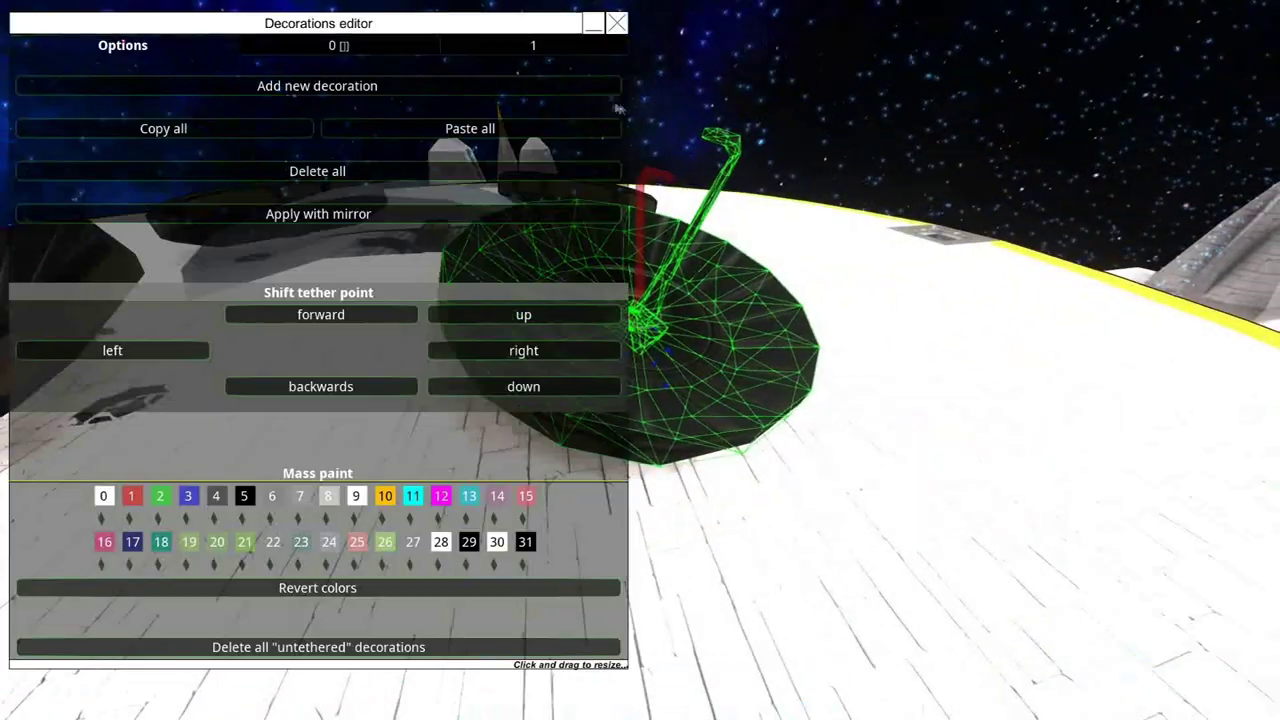
text(.25)
key(Escape)
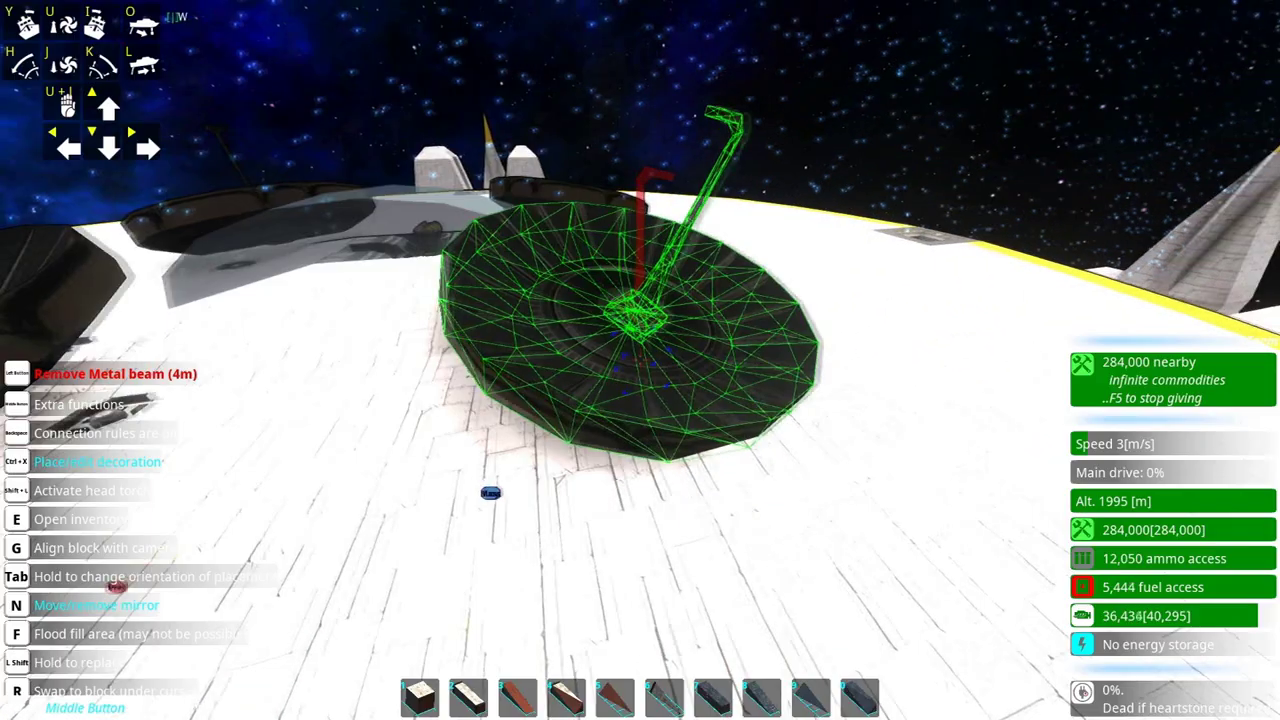
Apply the decorations of both antenna-fitted dishes with mirror to the opposite dishes.
key(ctrl+x)
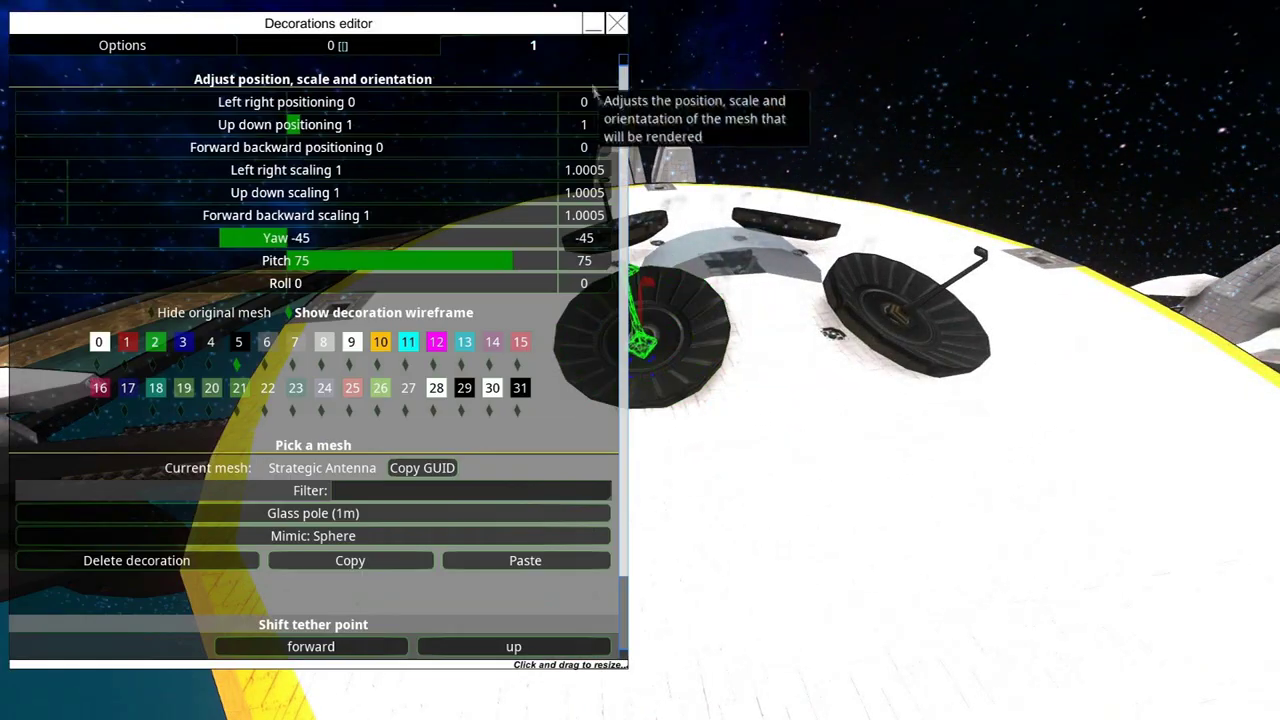
click(194, 48)
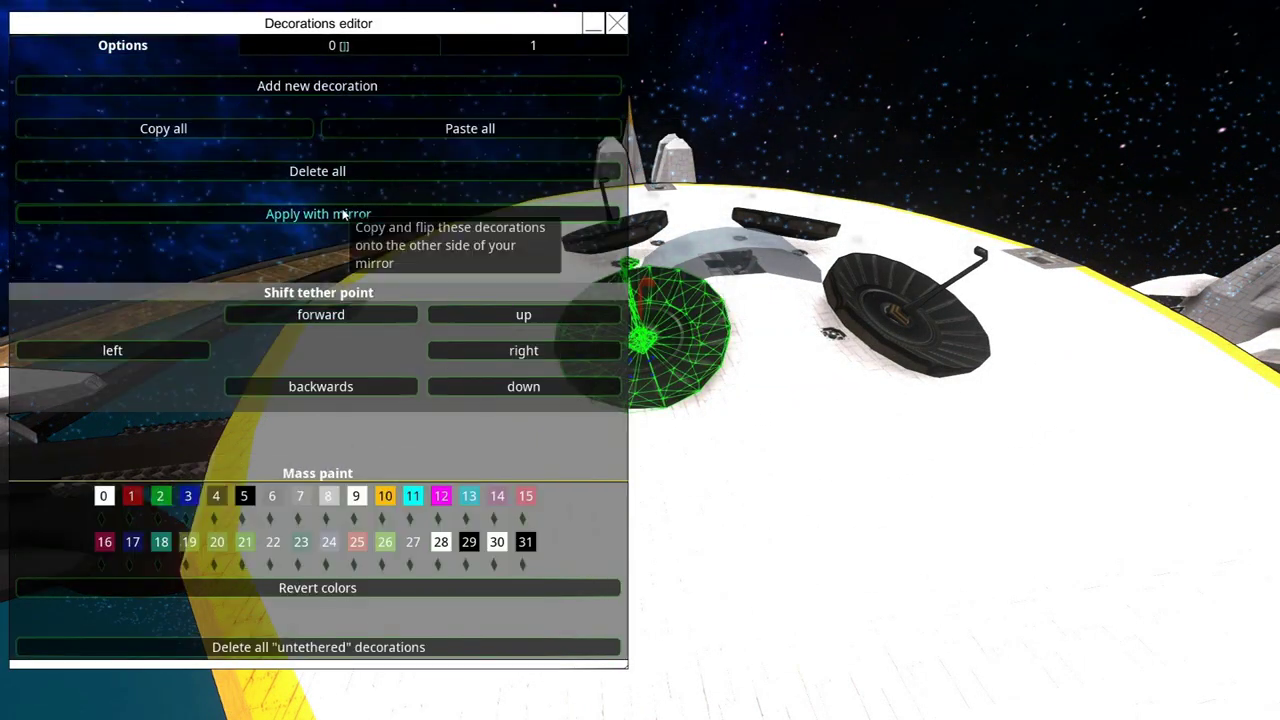
click(343, 214)
key(Escape)
key(ctrl+x)
key(ctrl+x)
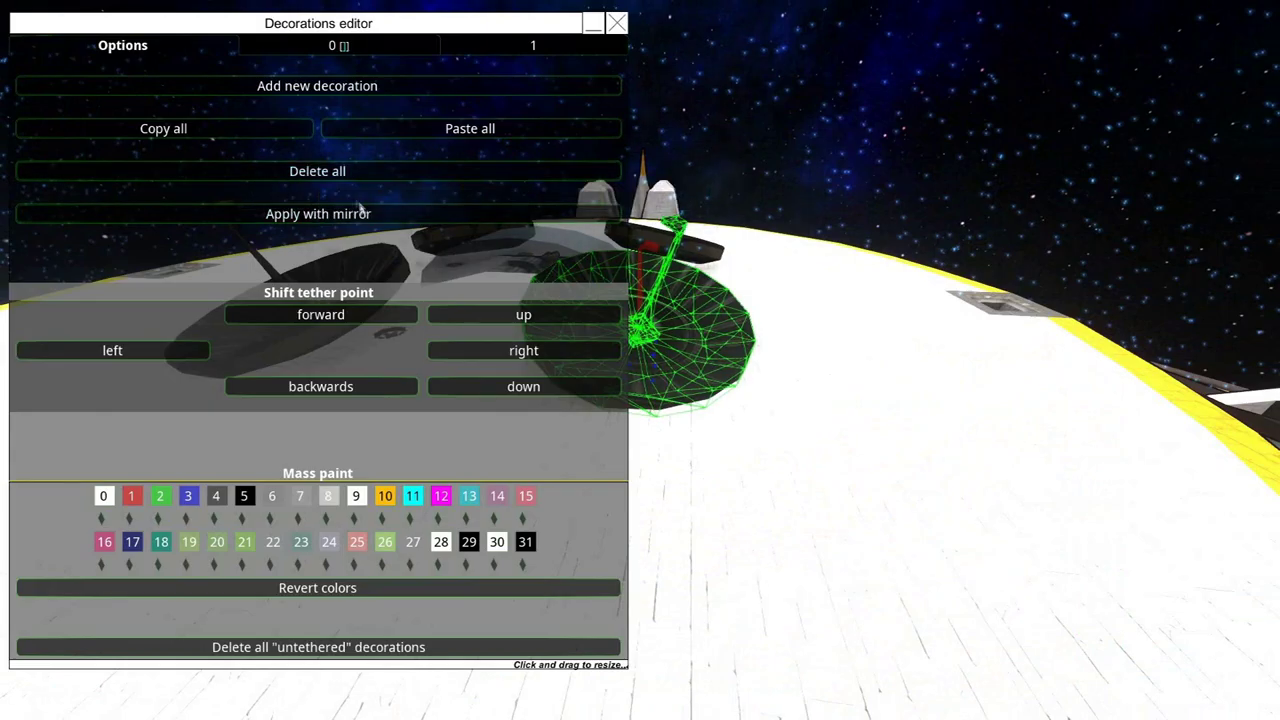
click(361, 211)
key(Escape)
Free paint golden trim (paint #10) along the edges of the tapered black keel on the craft's underside.
key(b)
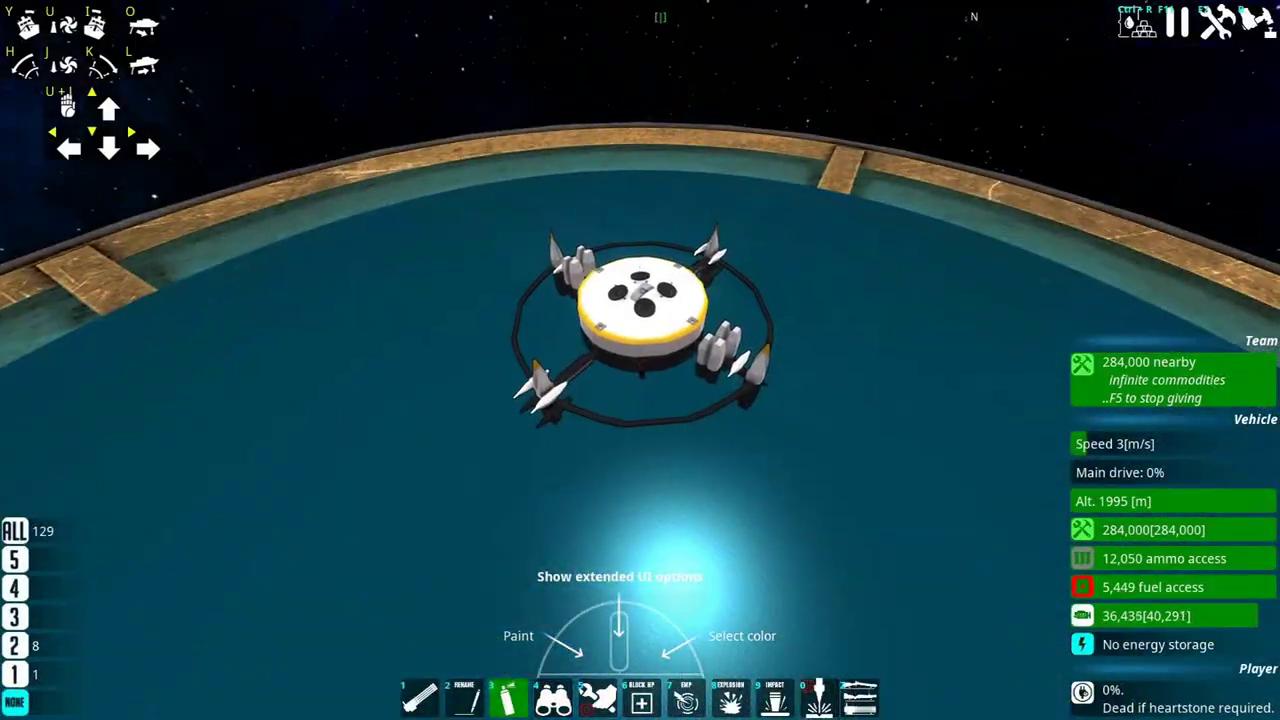
key(w)
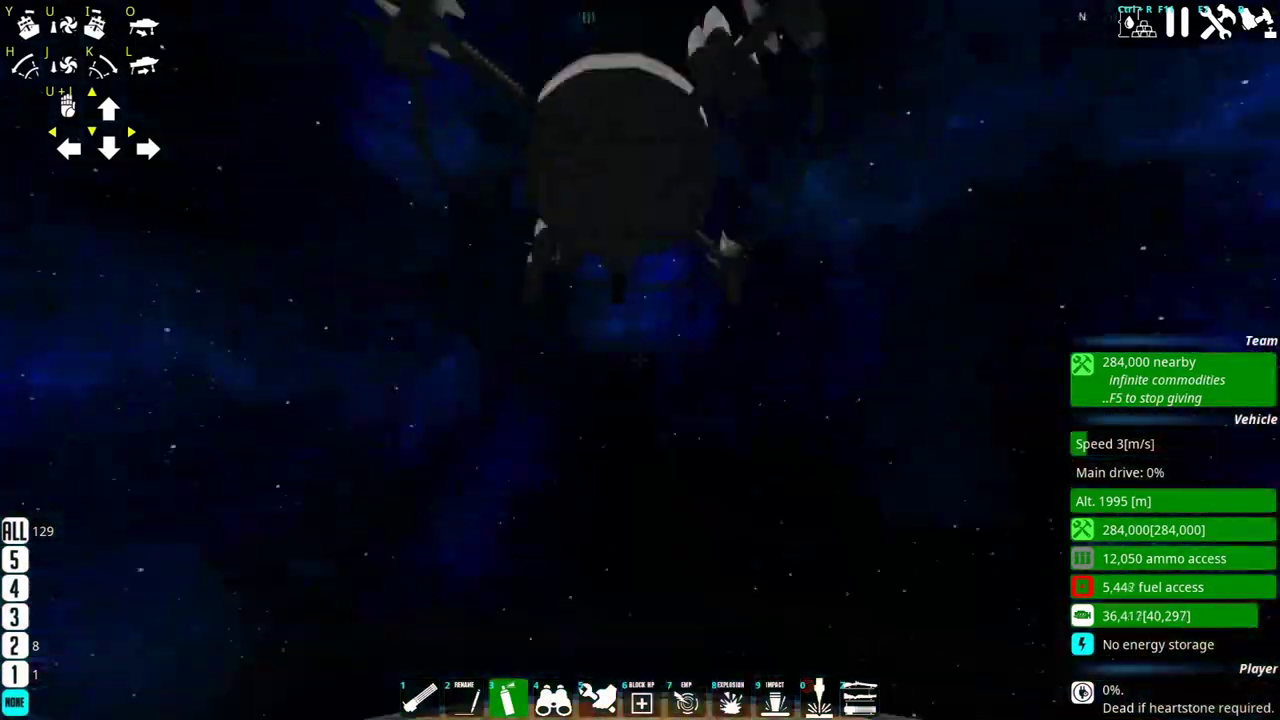
key(b)
key(e)
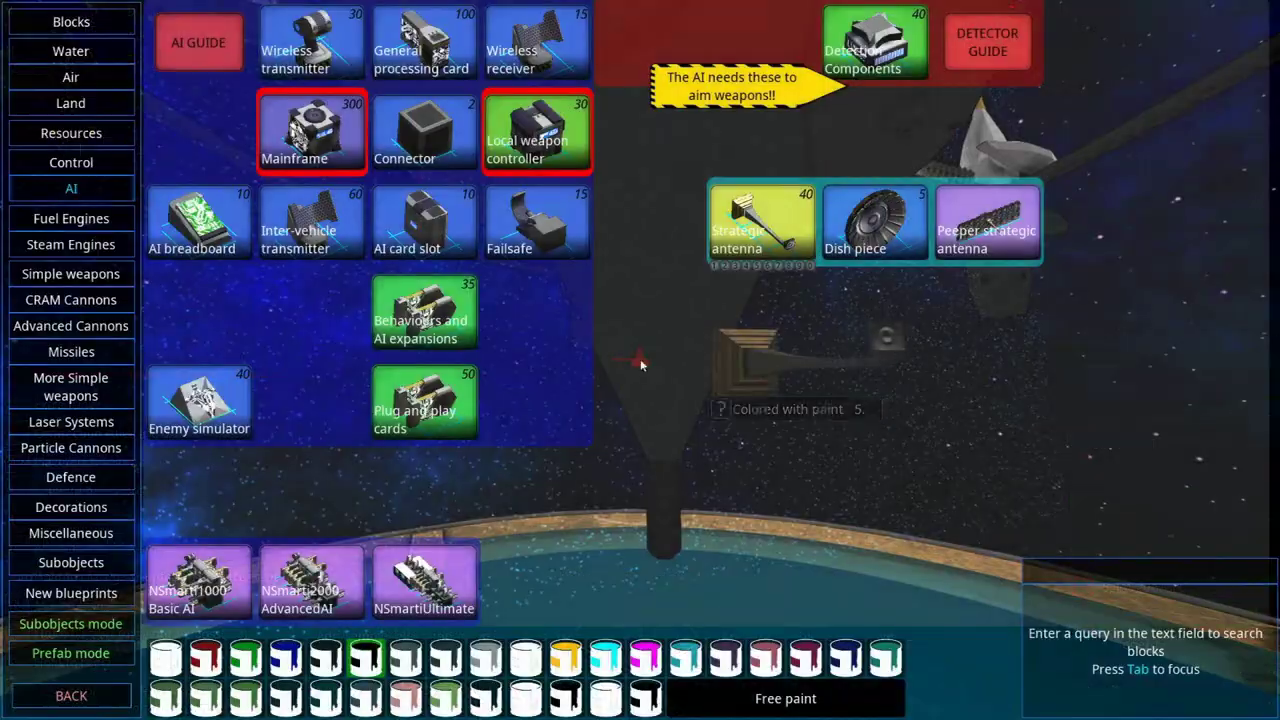
click(812, 713)
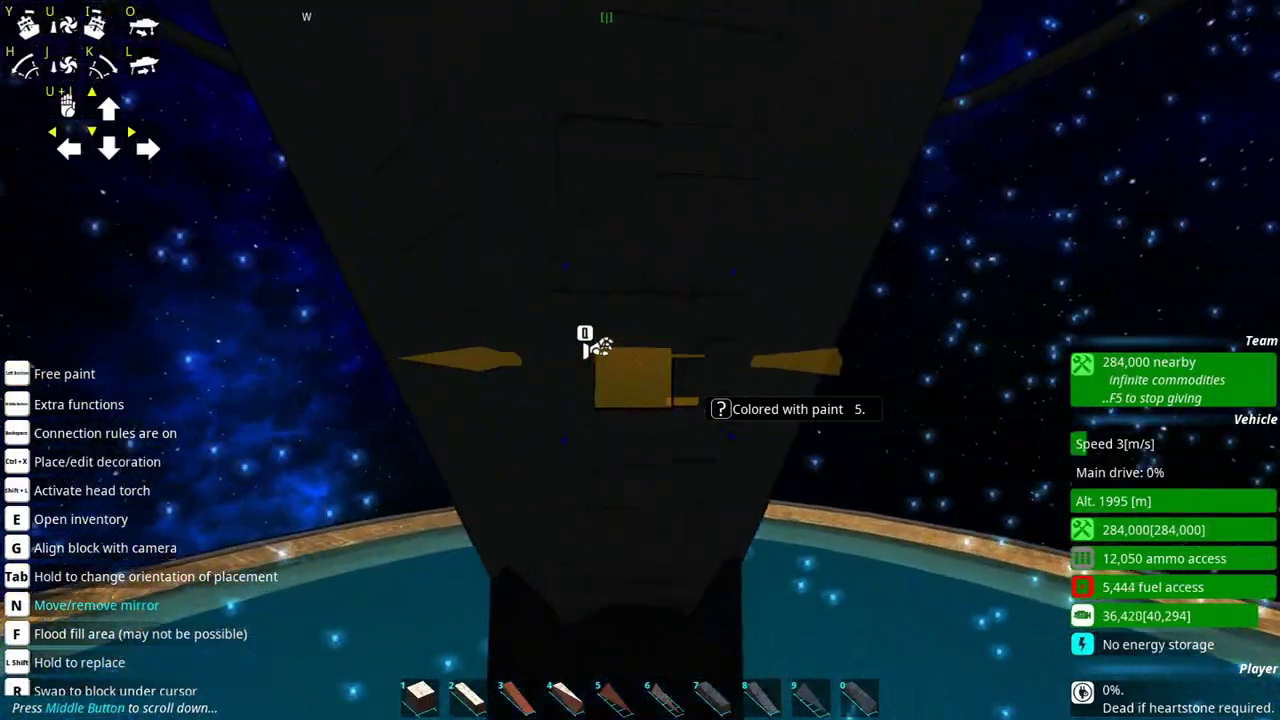
key(s)
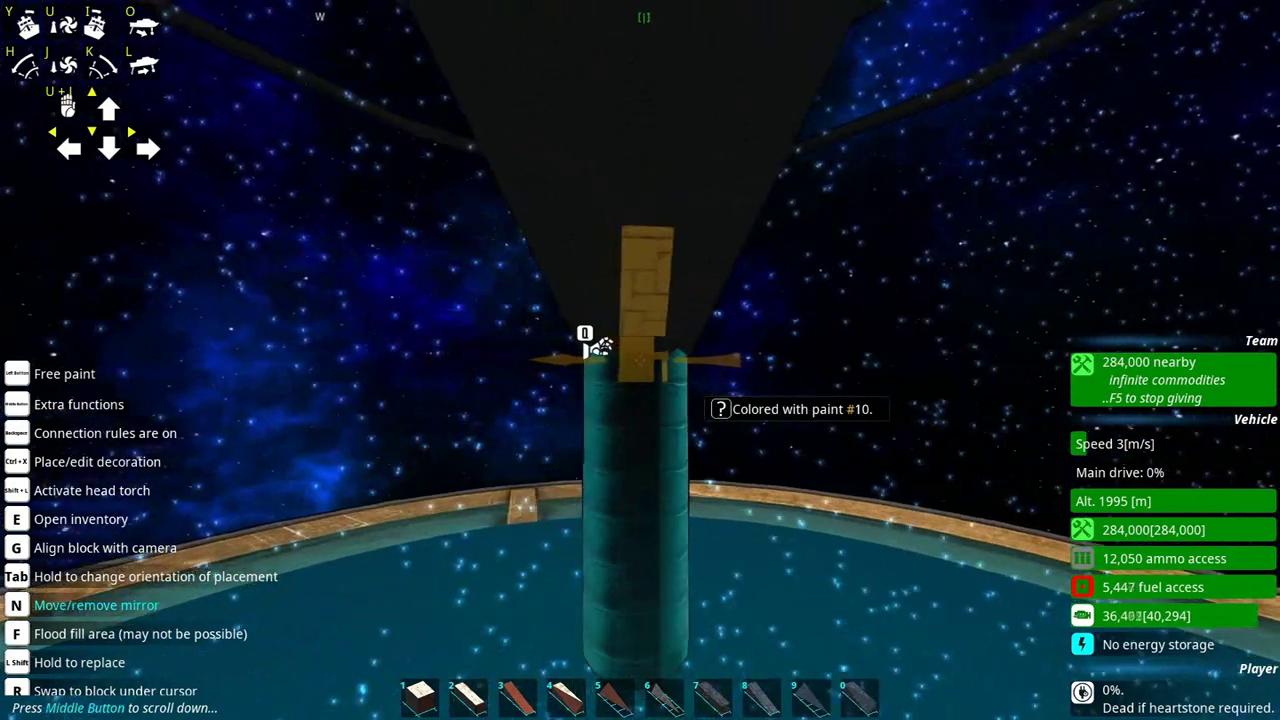
key(a)
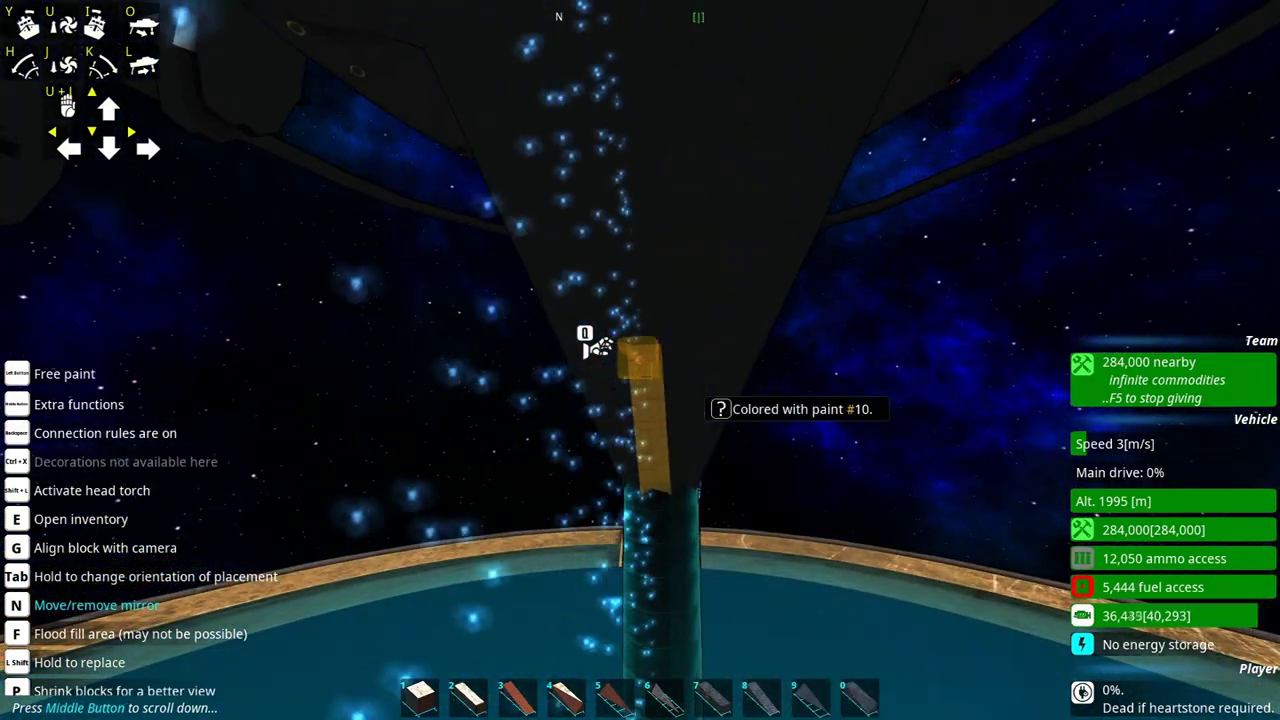
key(w)
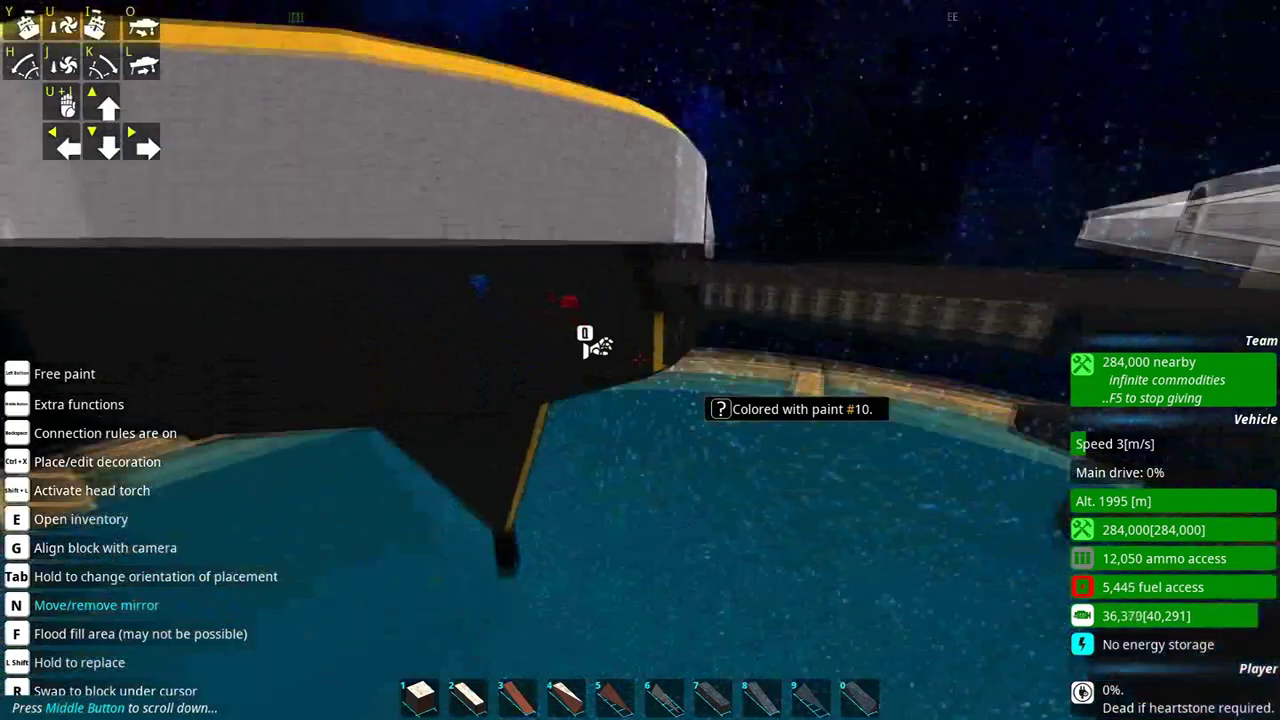
Free paint a golden strip (paint #10) along the black keel, using the head torch for light.
key(e)
key(e)
key(e)
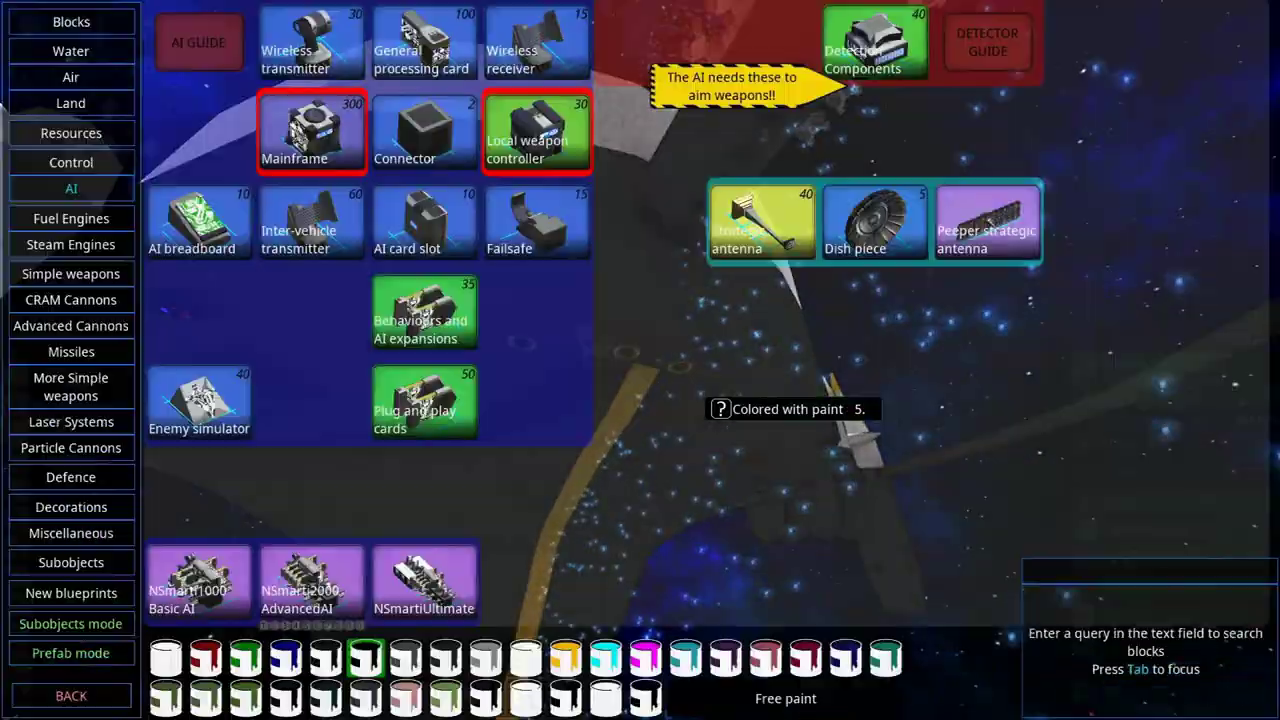
key(e)
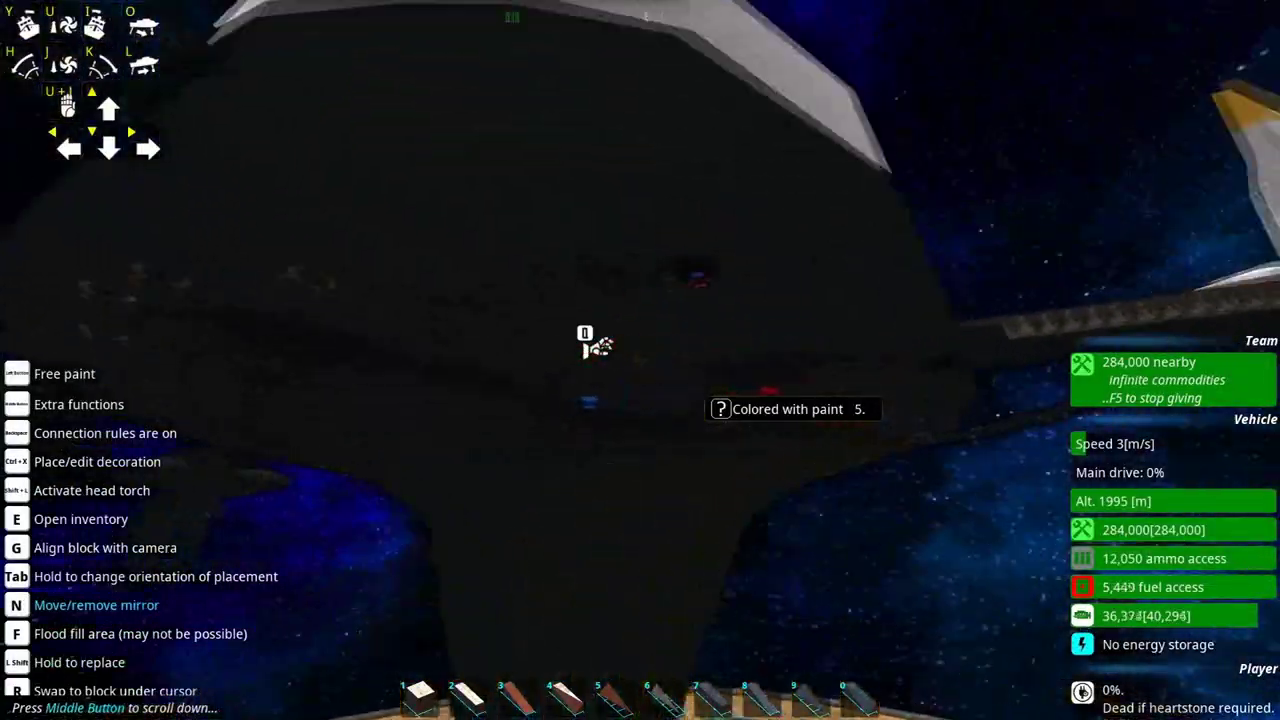
click(597, 346)
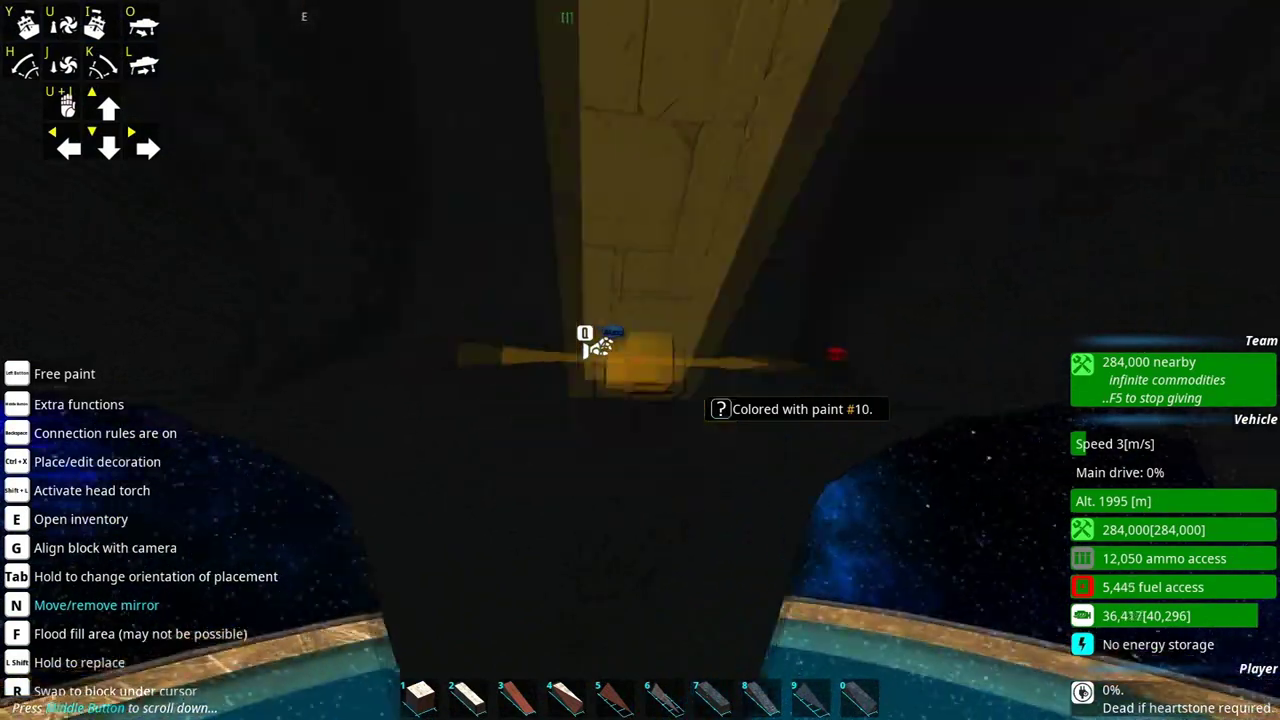
key(shift+l)
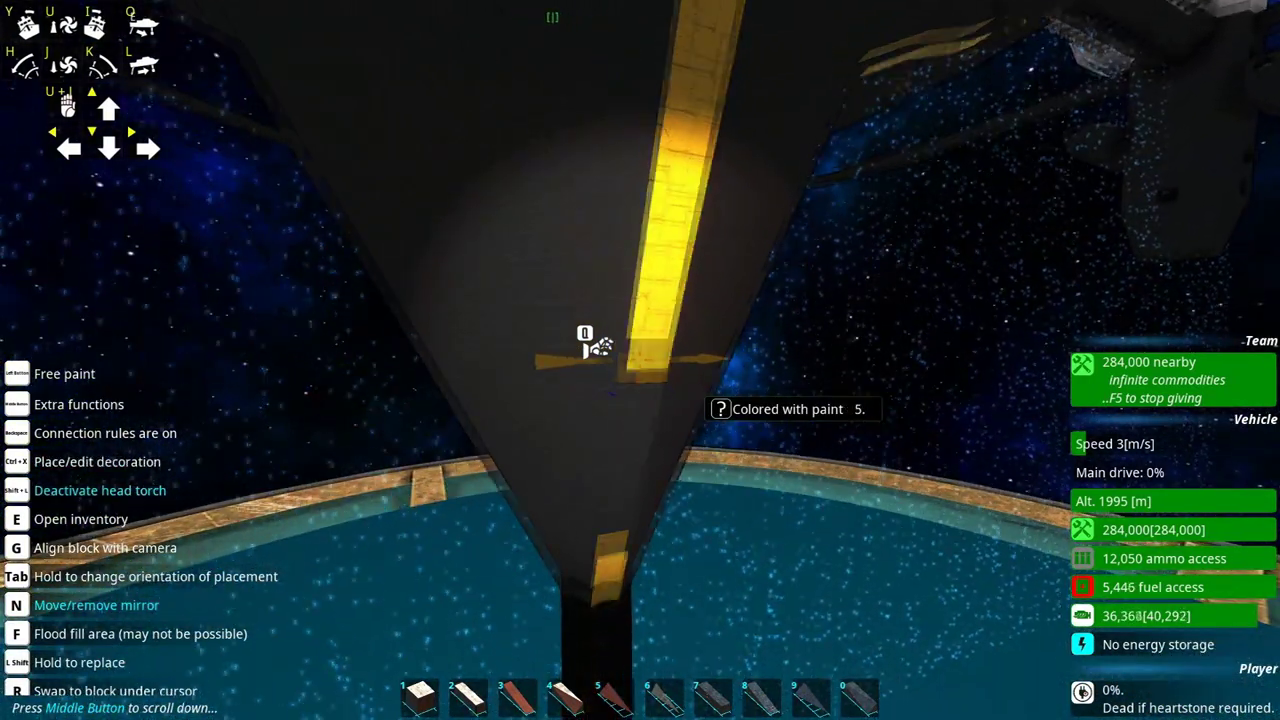
click(640, 360)
click(597, 346)
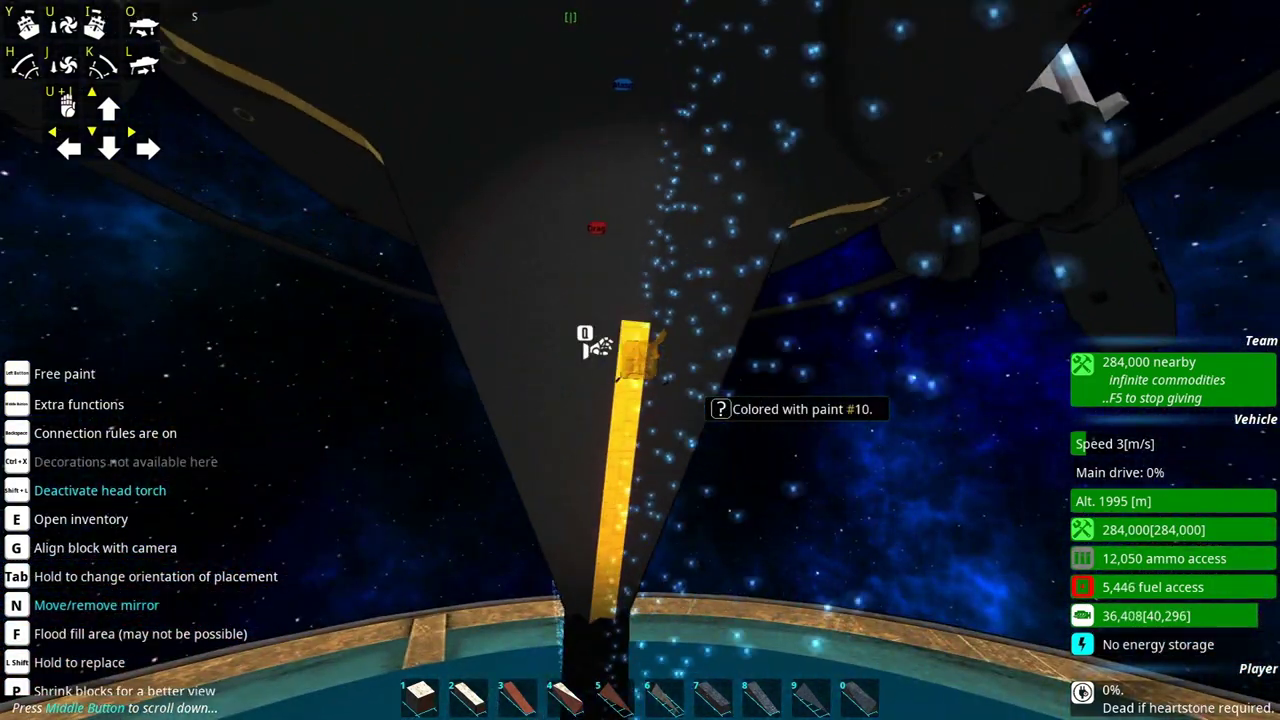
Try a deeper orange for color slot 10 by applying a green value of 0.39.
key(e)
right_click(560, 657)
drag(380, 287, 337, 288)
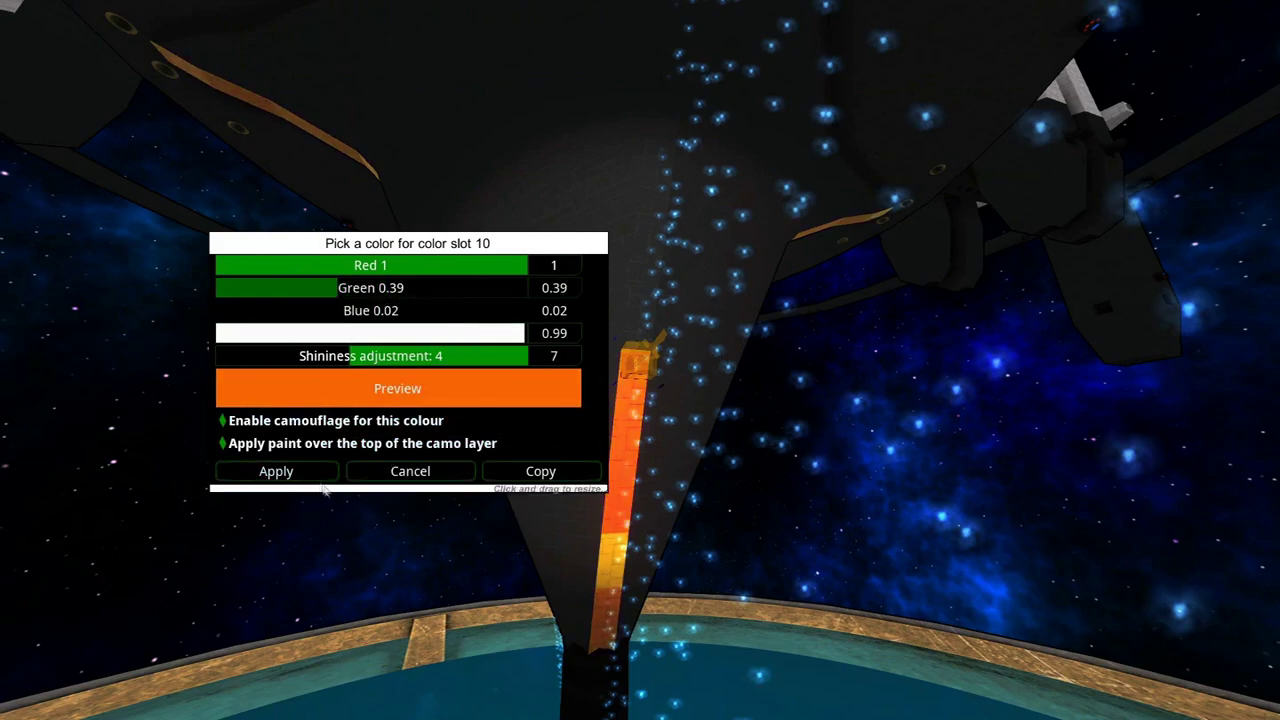
click(276, 471)
key(w)
click(640, 360)
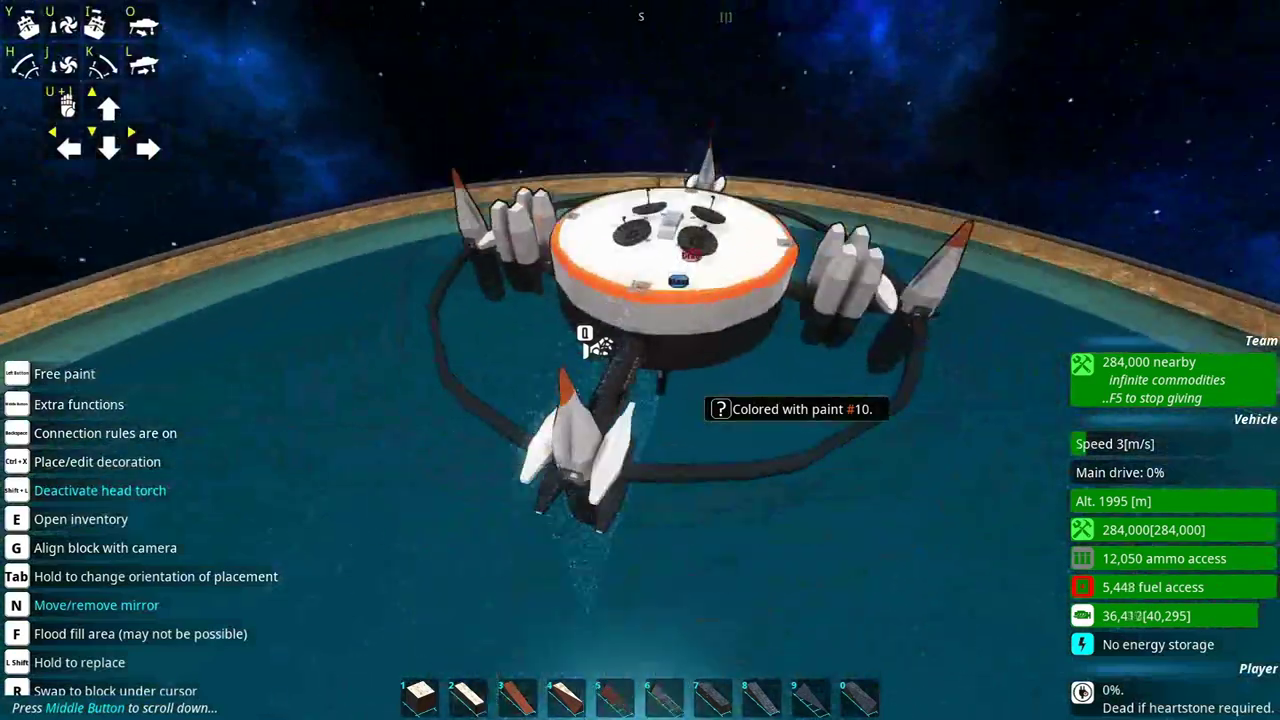
Set the green value of color slot 10 to 0.51 and apply the color.
key(q)
click(375, 288)
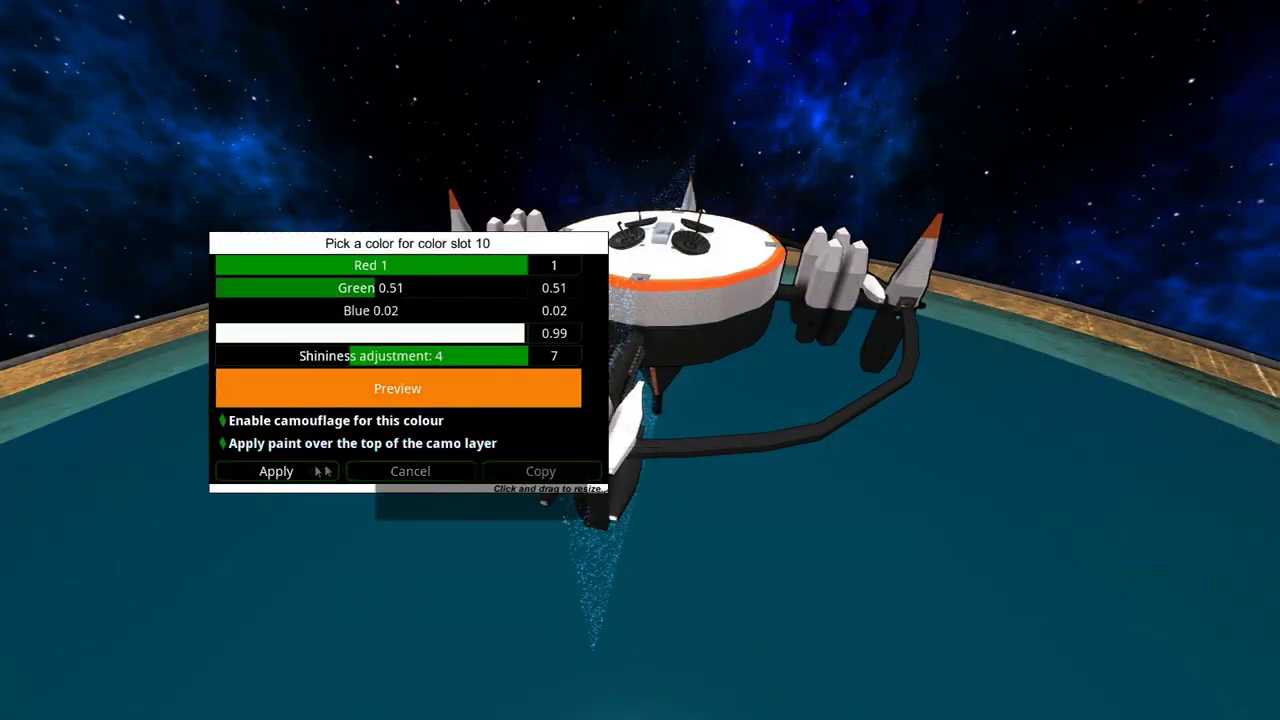
click(323, 471)
Remove the fire control computer on one side of the vehicle controller in the cockpit recess.
key(b)
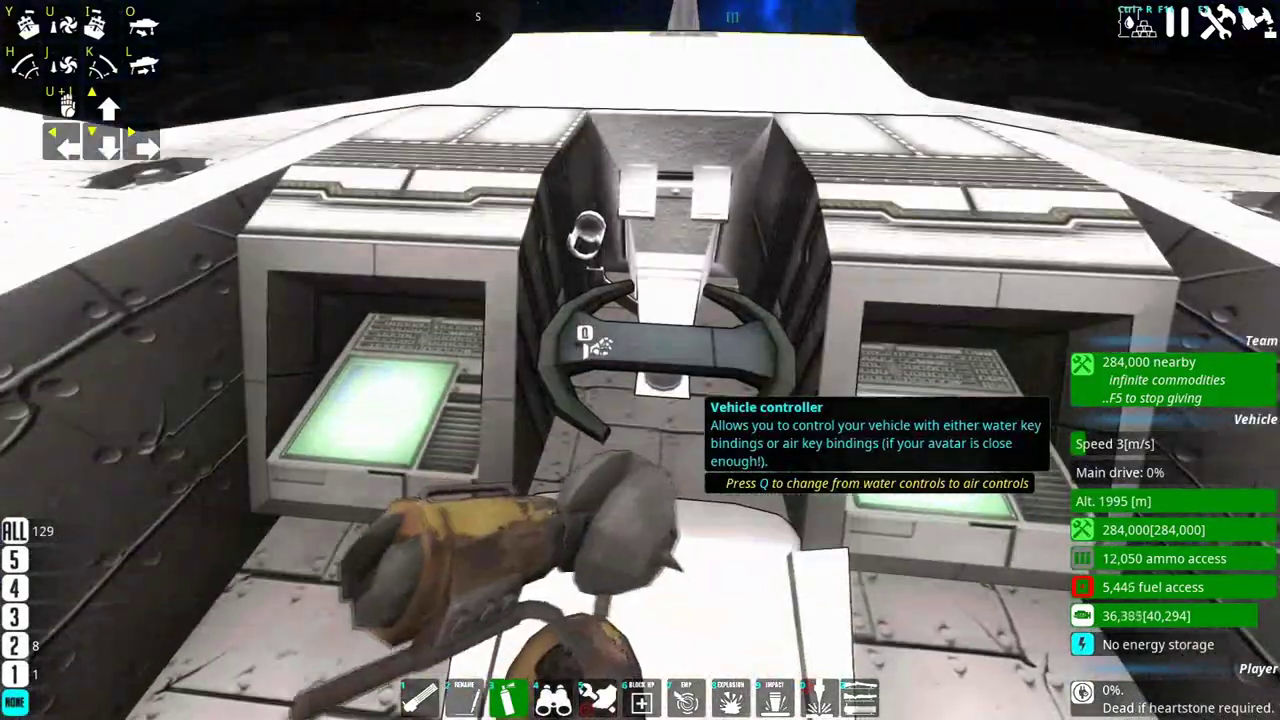
key(b)
key(w)
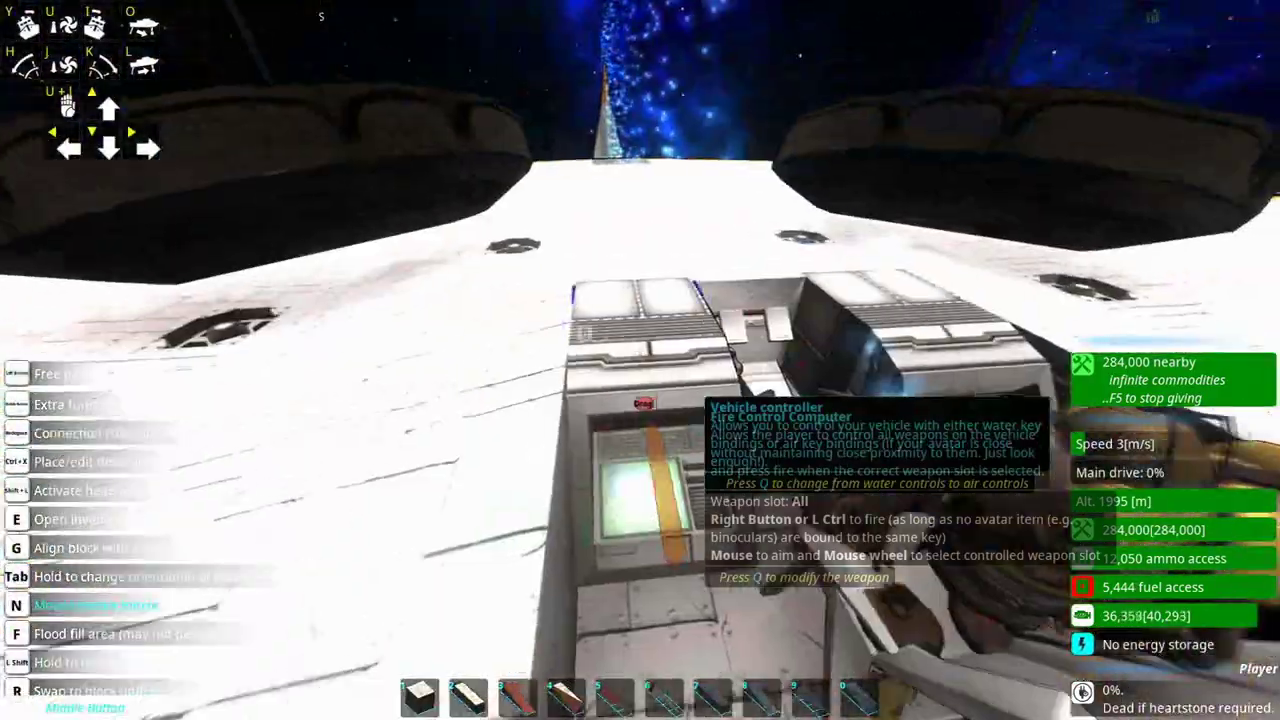
key(e)
click(312, 132)
click(640, 360)
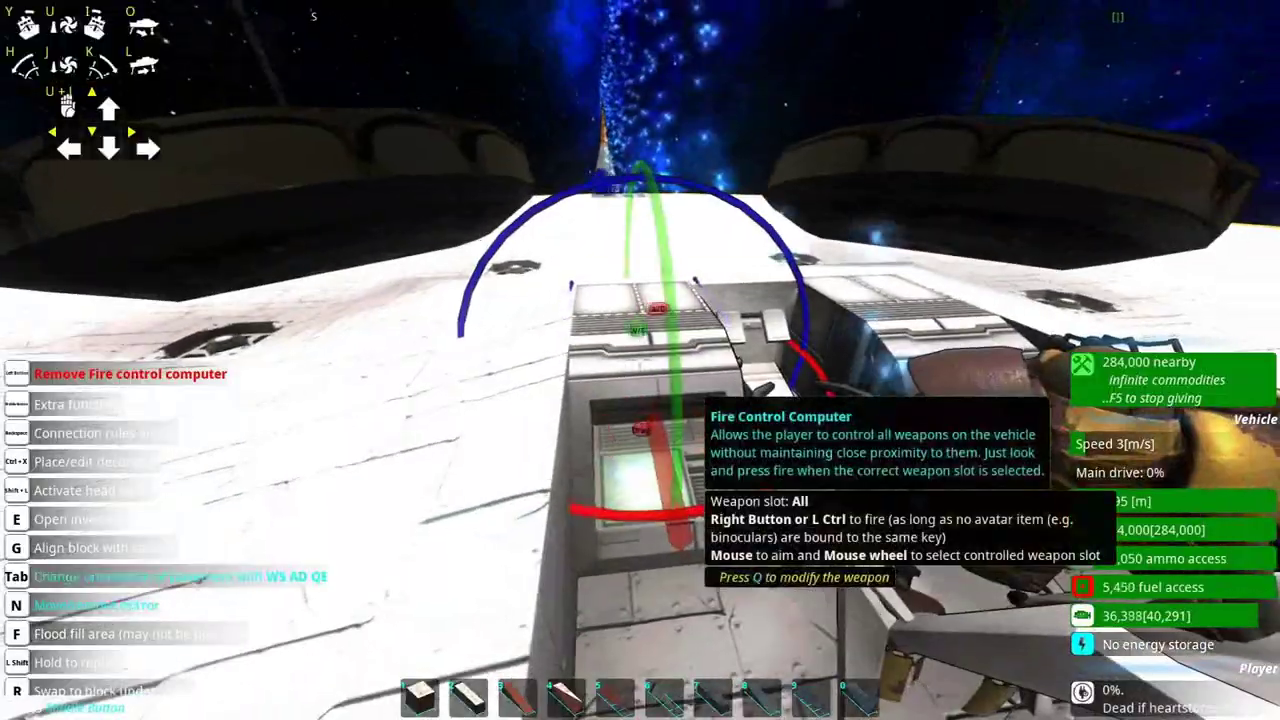
key(3)
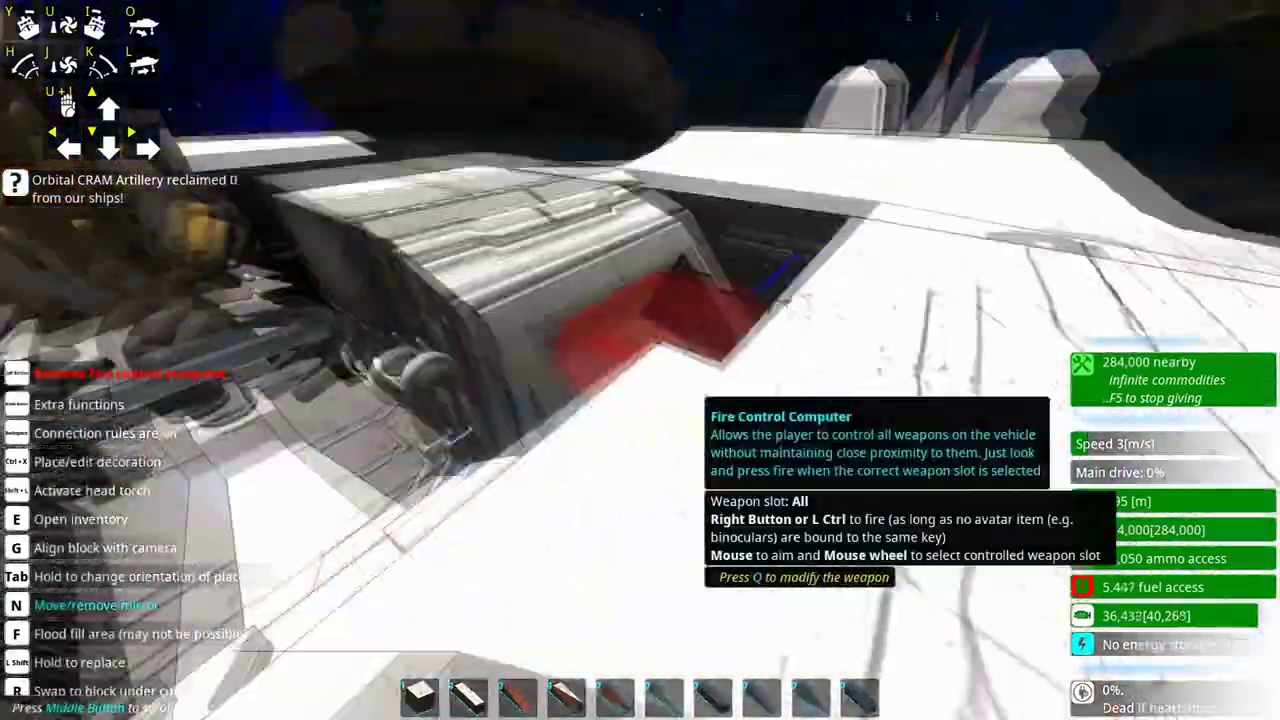
key(r)
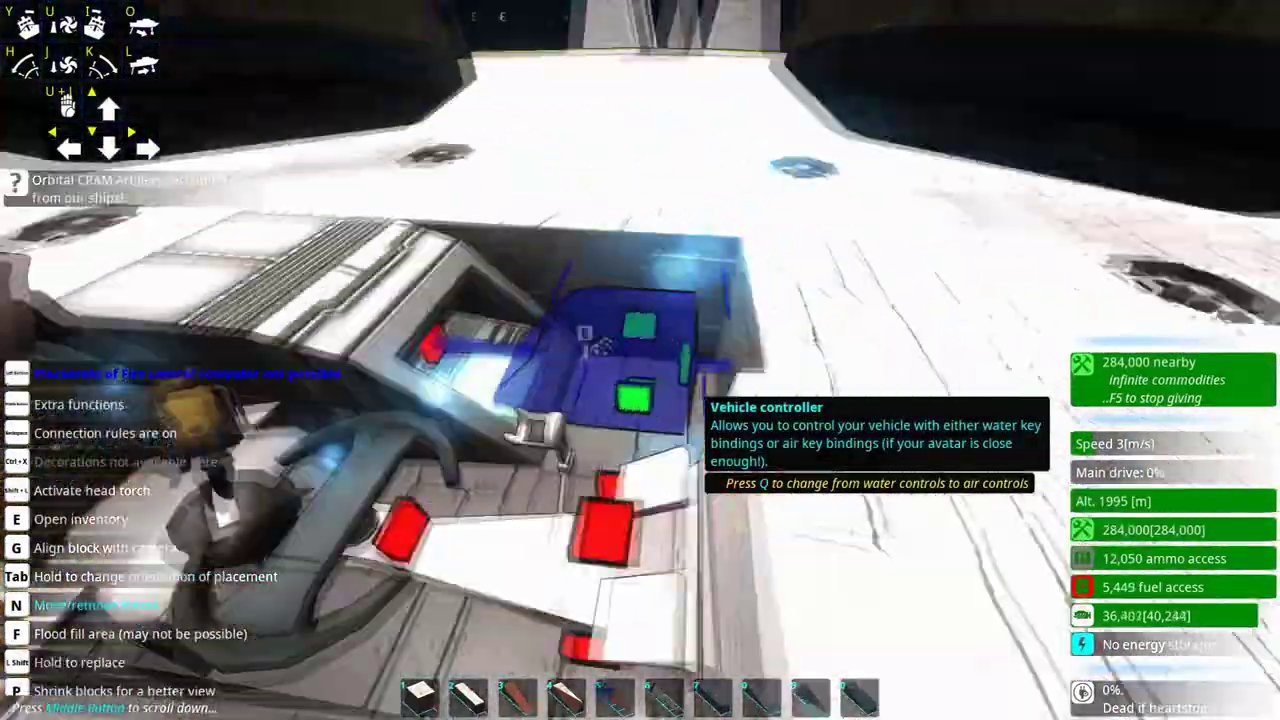
Place a fire control computer in the emptied spot beside the vehicle controller and leave build mode.
key(1)
right_click(640, 360)
key(r)
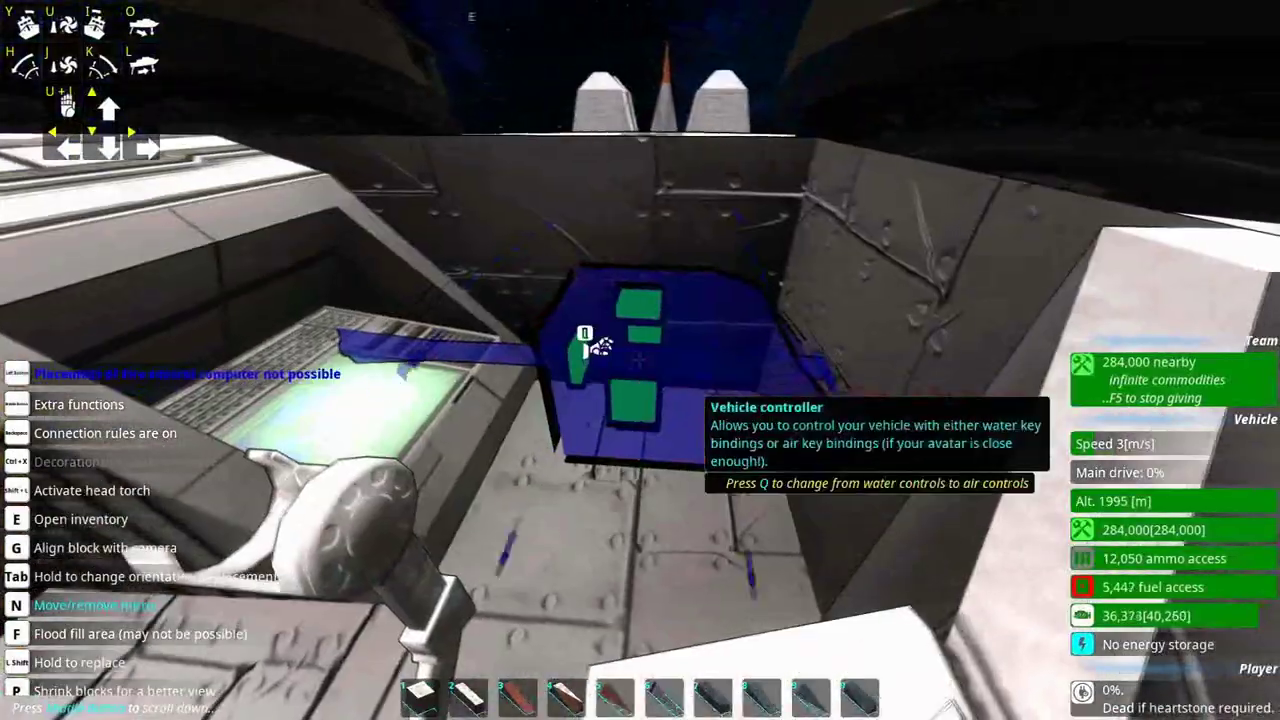
key(Return)
key(Return)
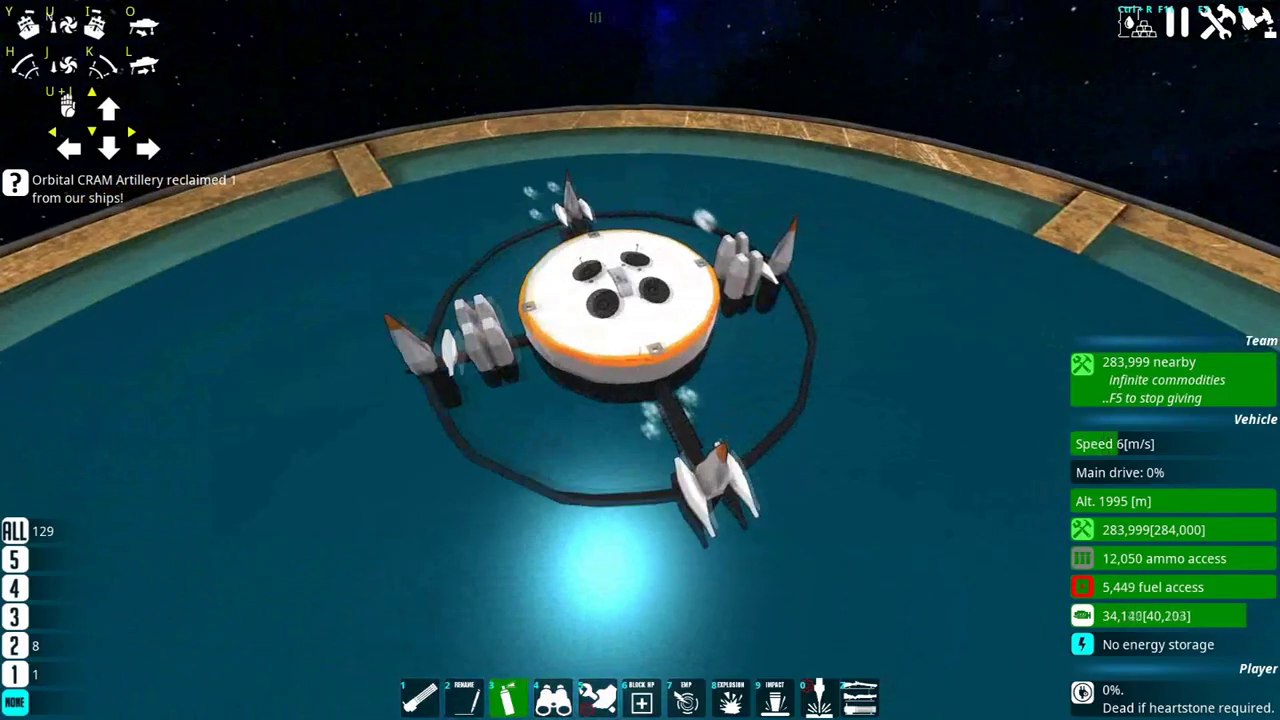
Check the AI Control window for the craft, and hide the interface to view the painted craft from outside.
key(Escape)
click(150, 225)
click(270, 648)
key(Escape)
key(n)
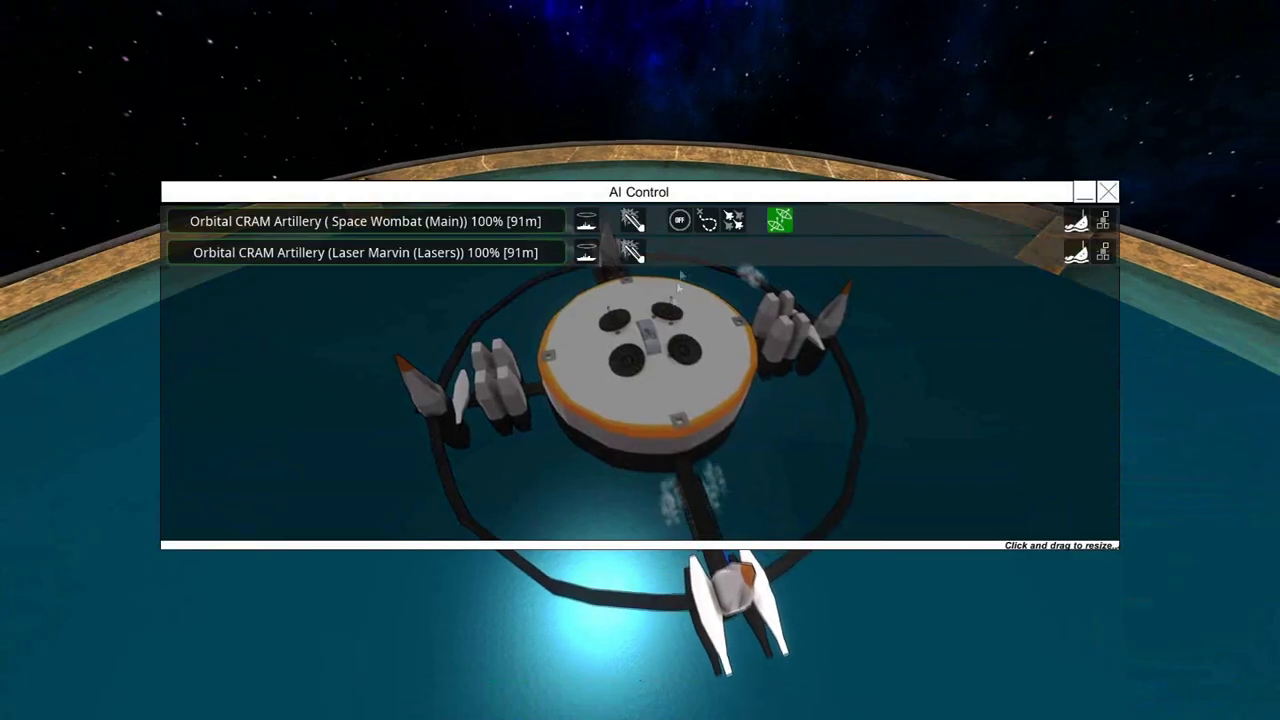
key(Escape)
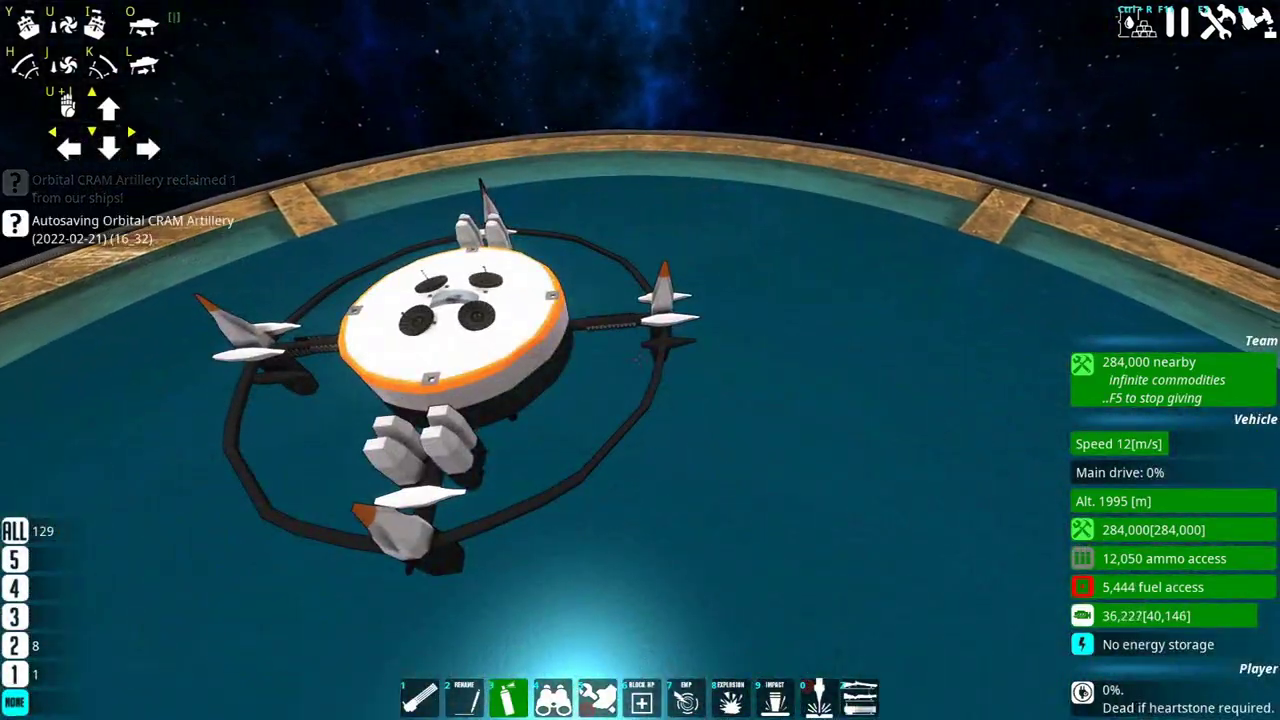
key(F8)
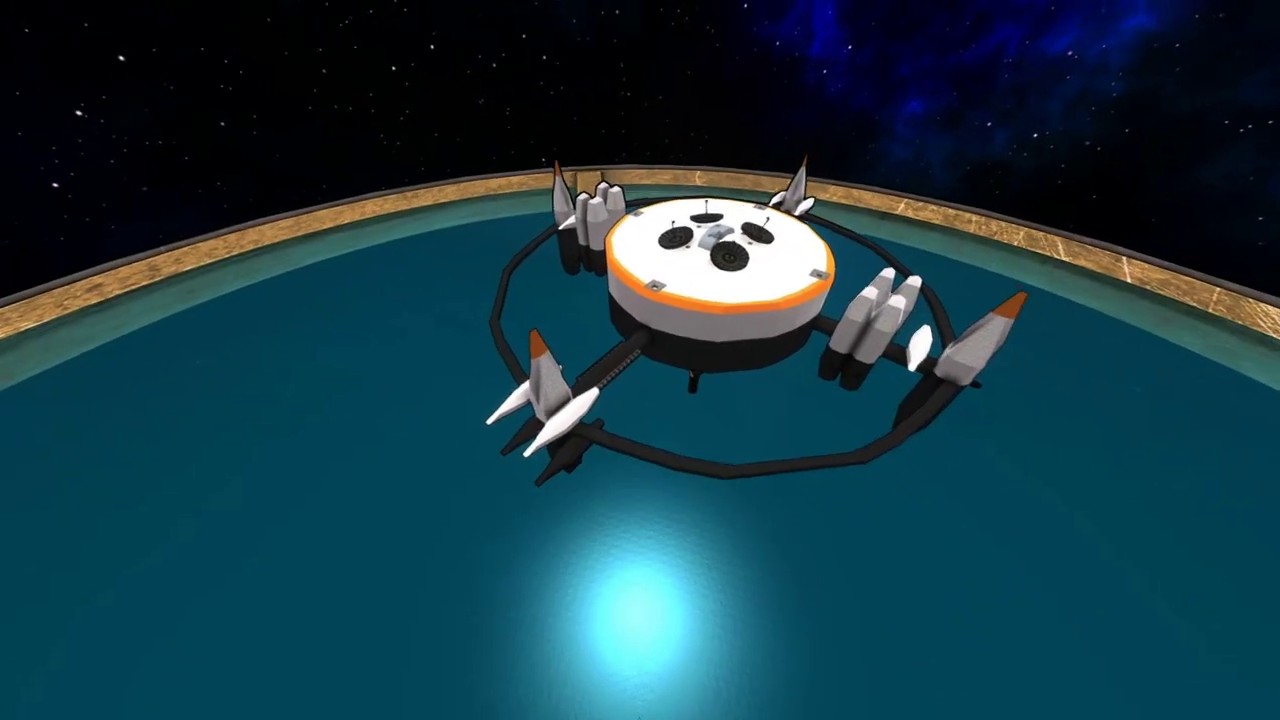
key(Escape)
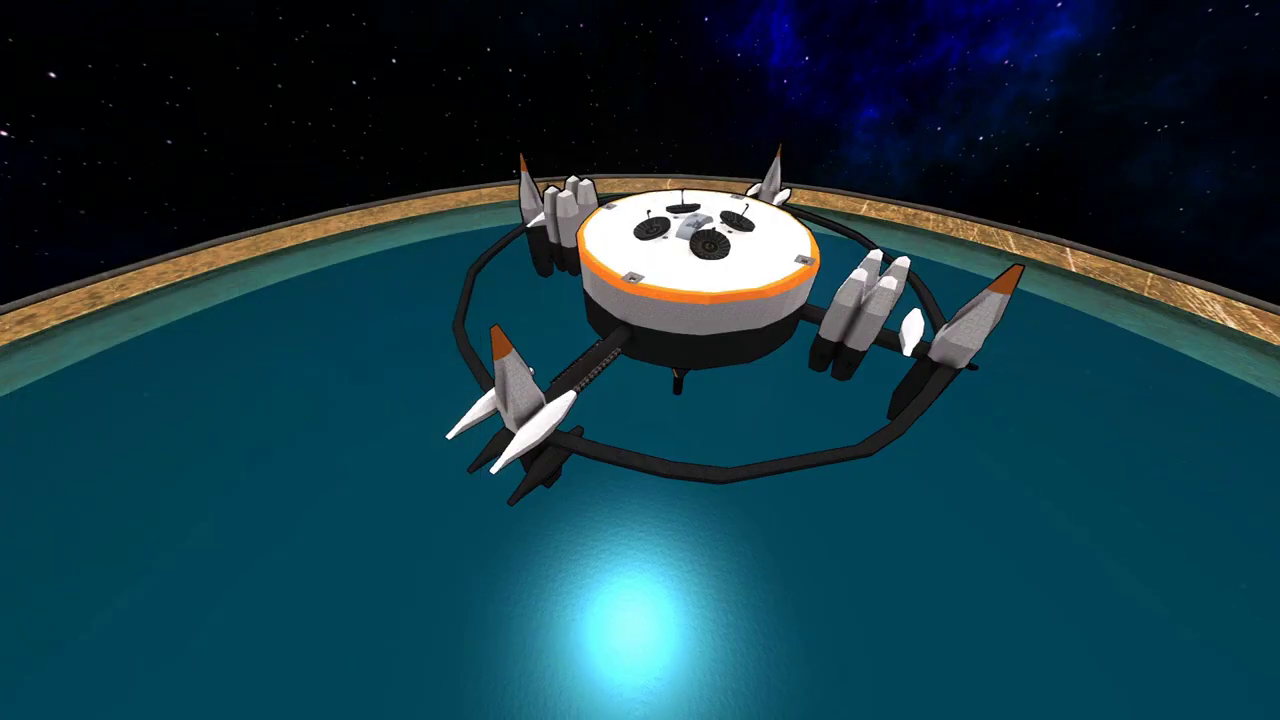